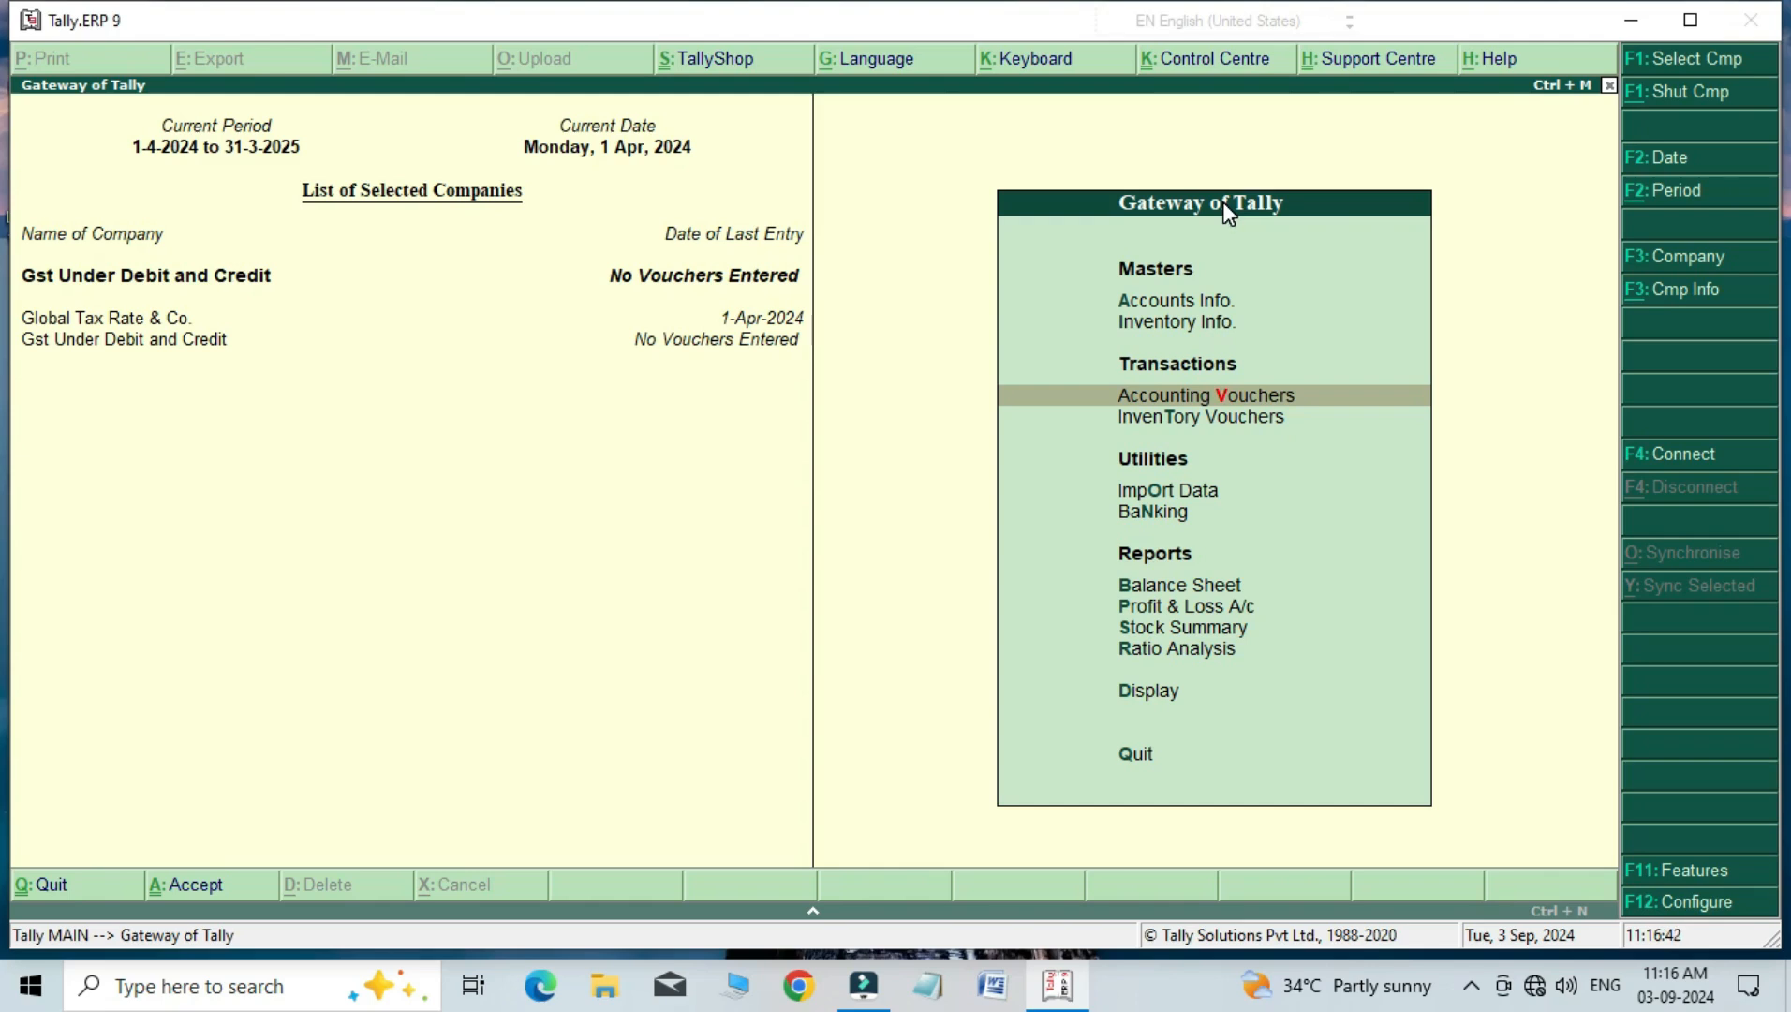
key(Up)
key(Up)
key(Up)
key(Down)
key(Down)
key(Return)
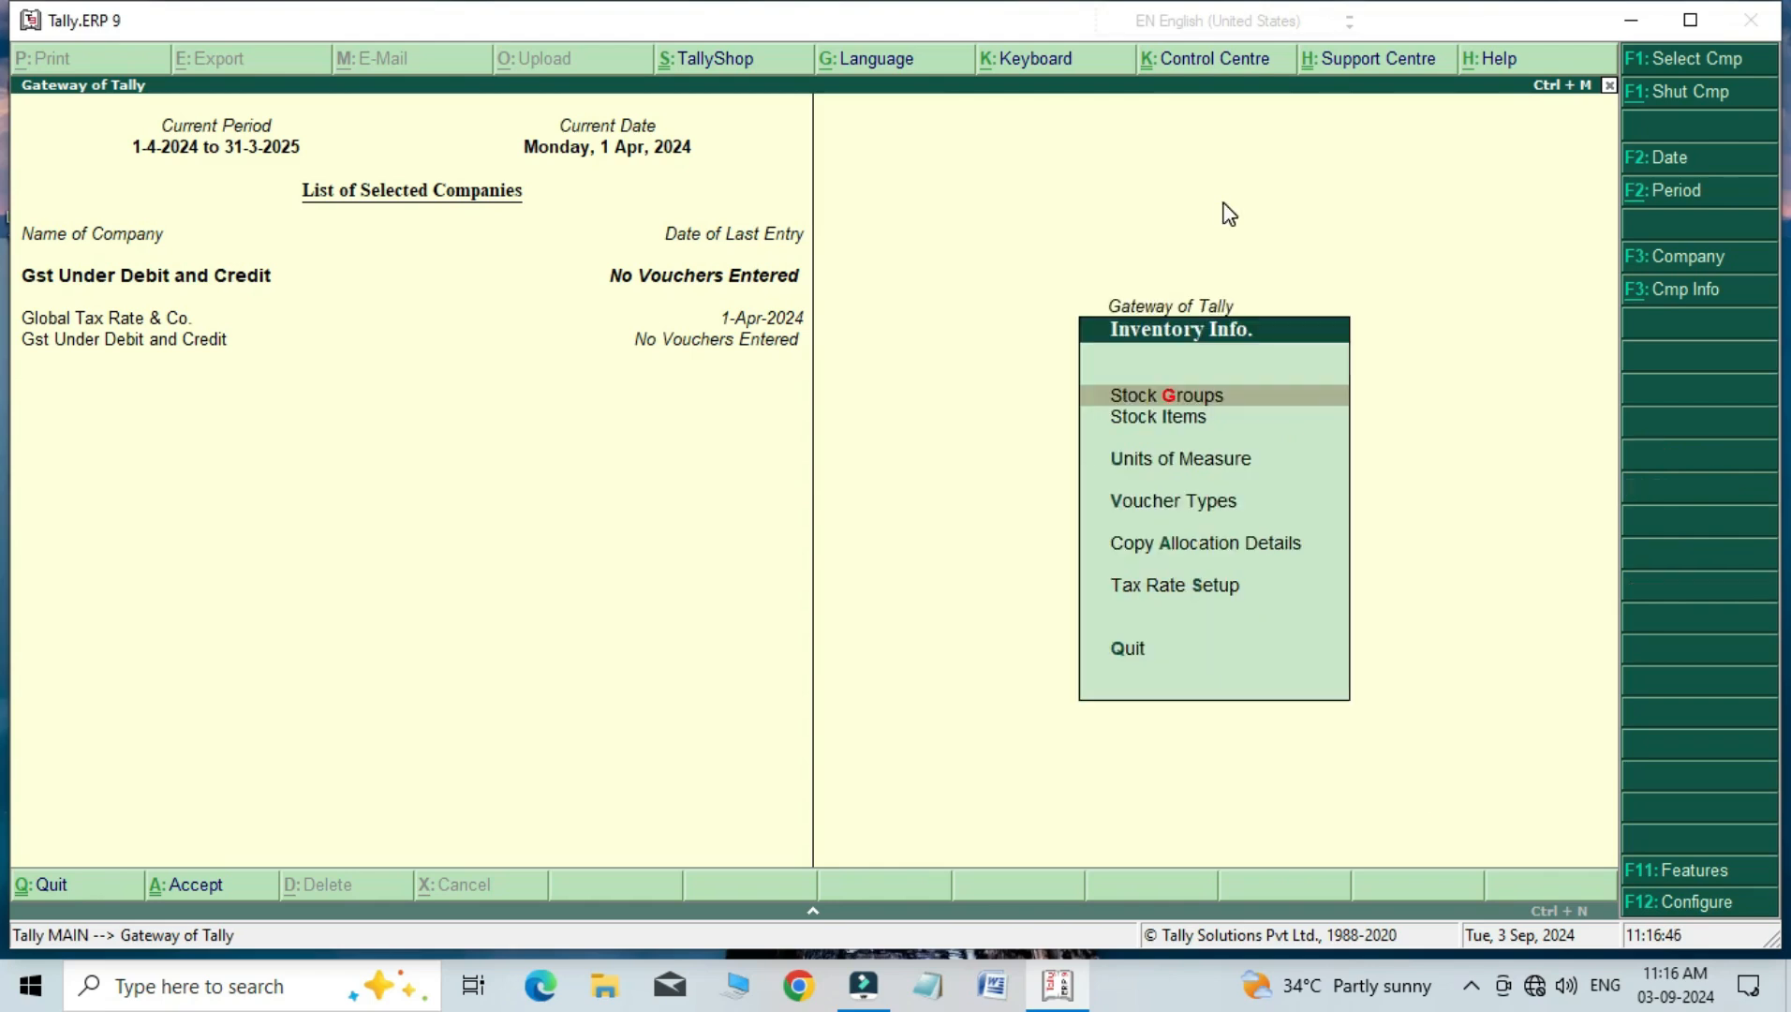
key(Down)
key(Up)
key(Escape)
Step: Open the list of the company's existing ledgers for display
key(Up)
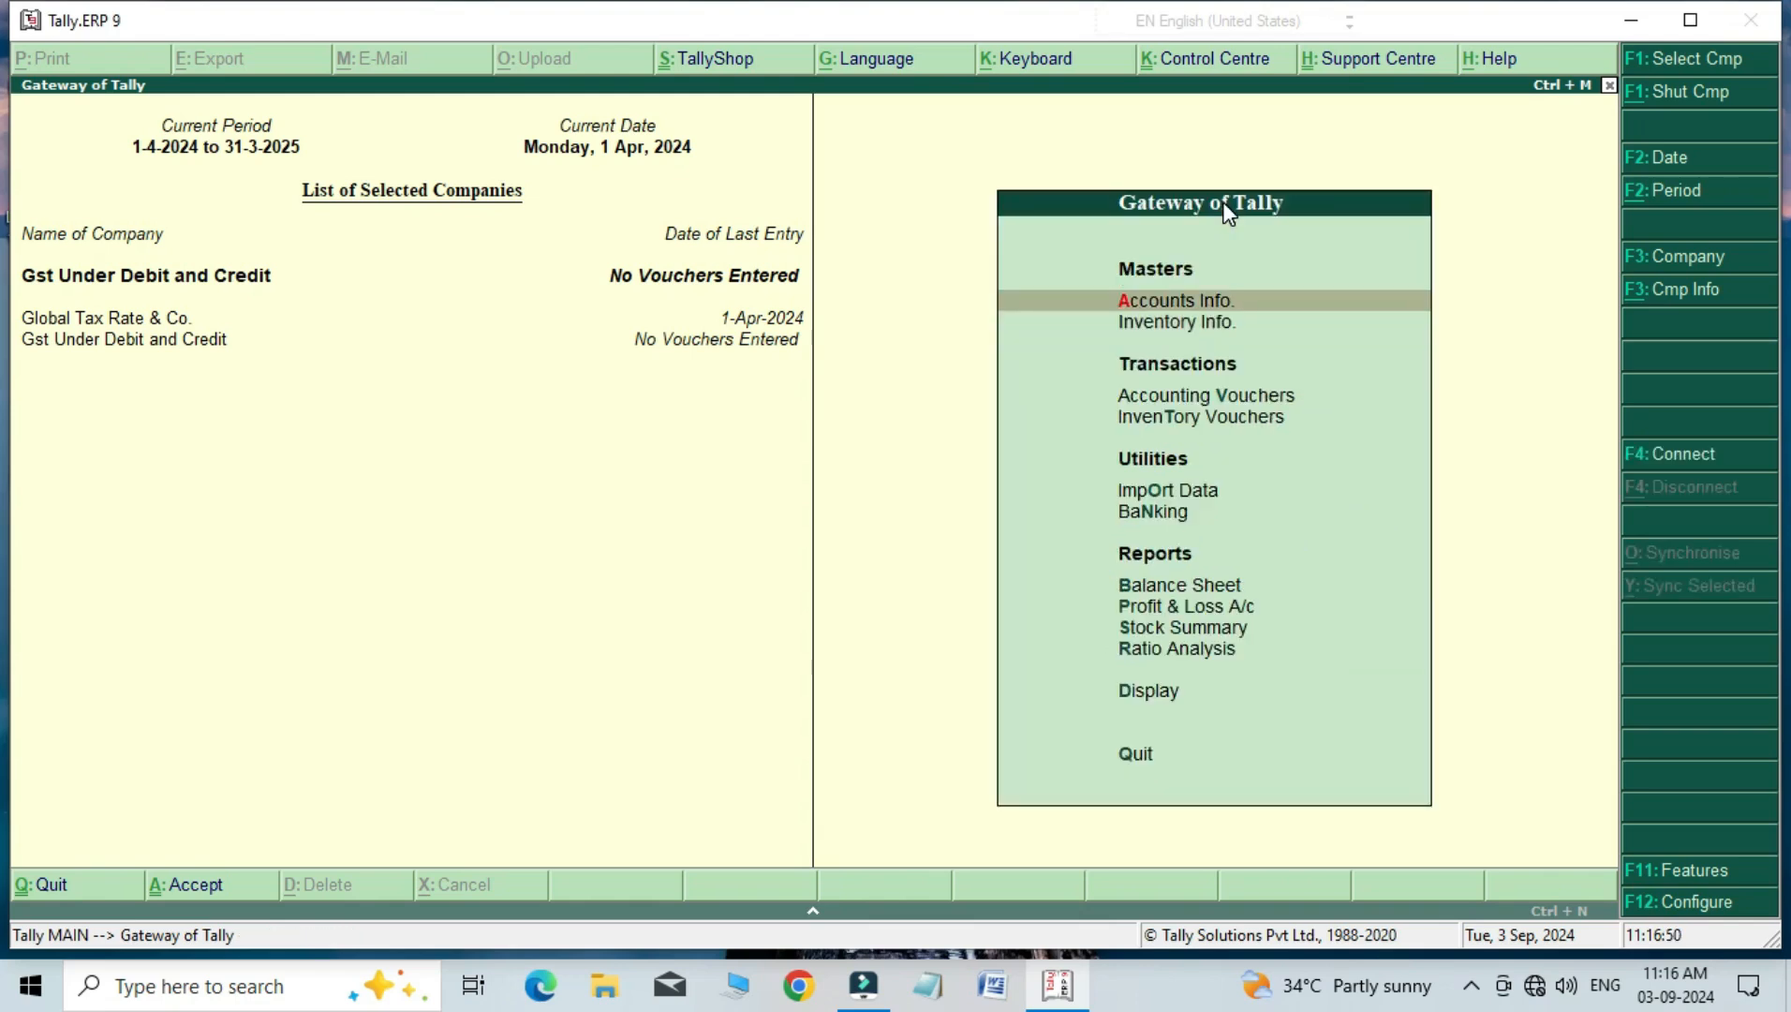
key(Return)
key(Down)
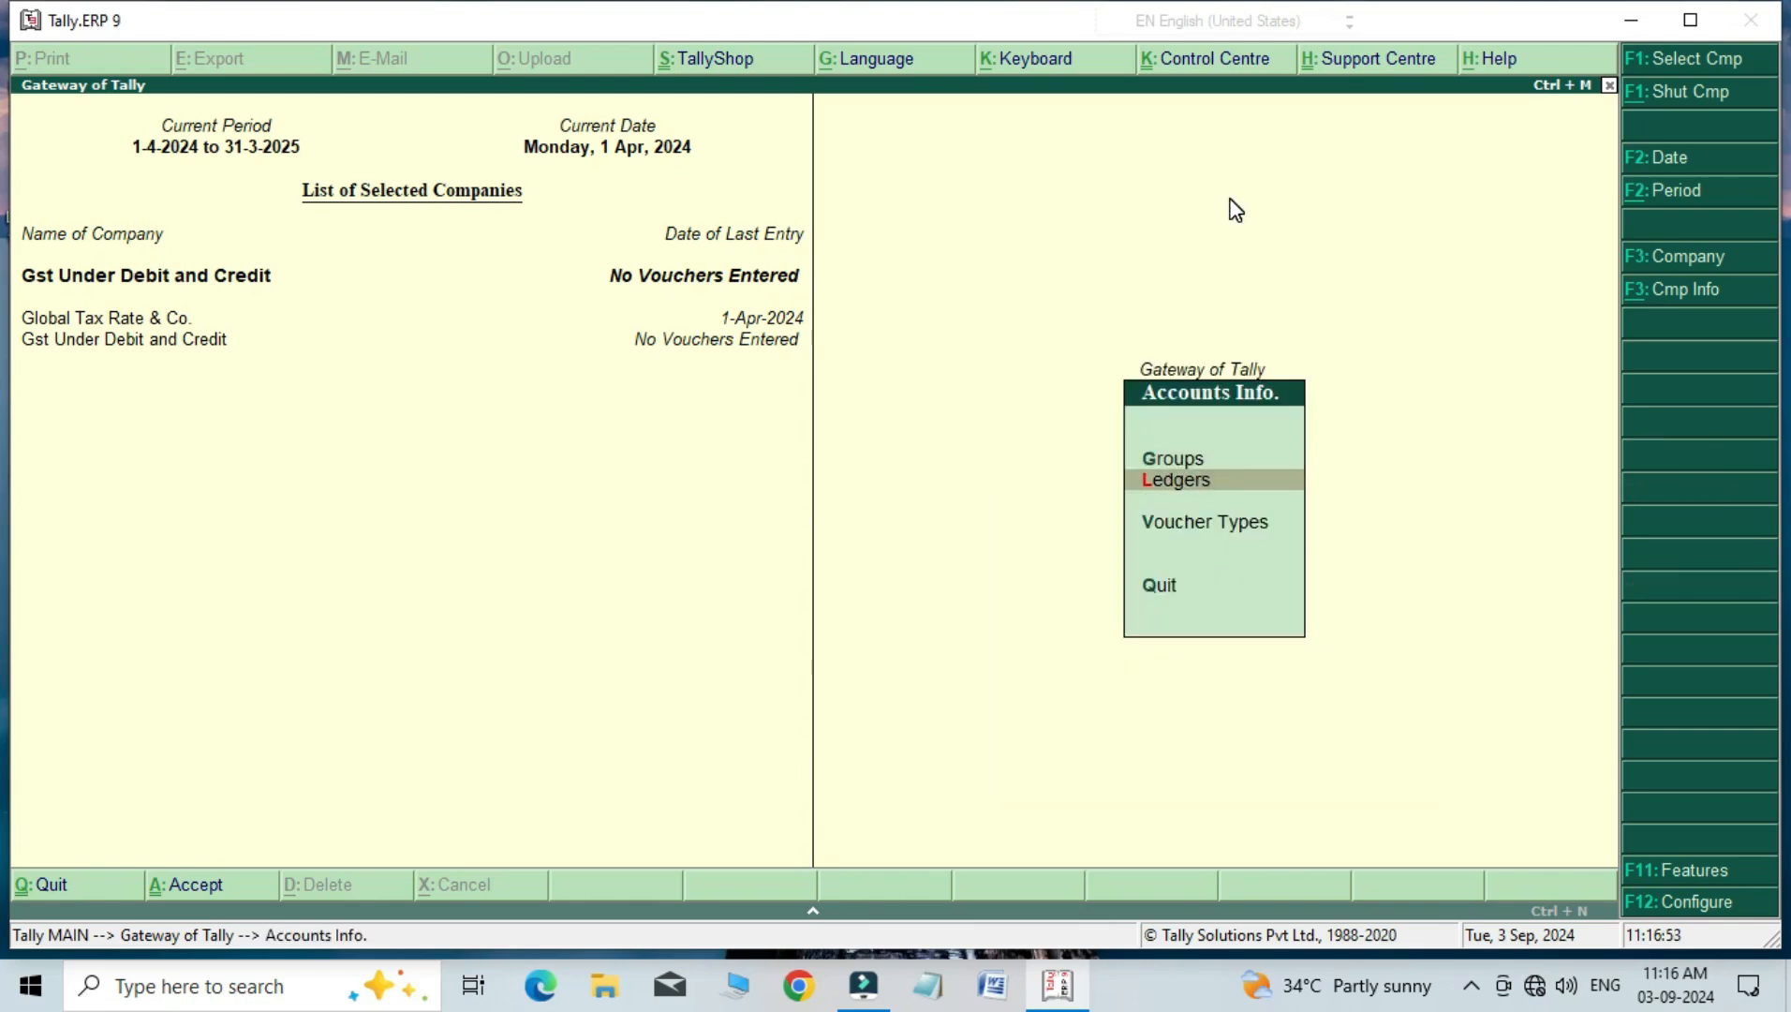
key(Return)
key(Down)
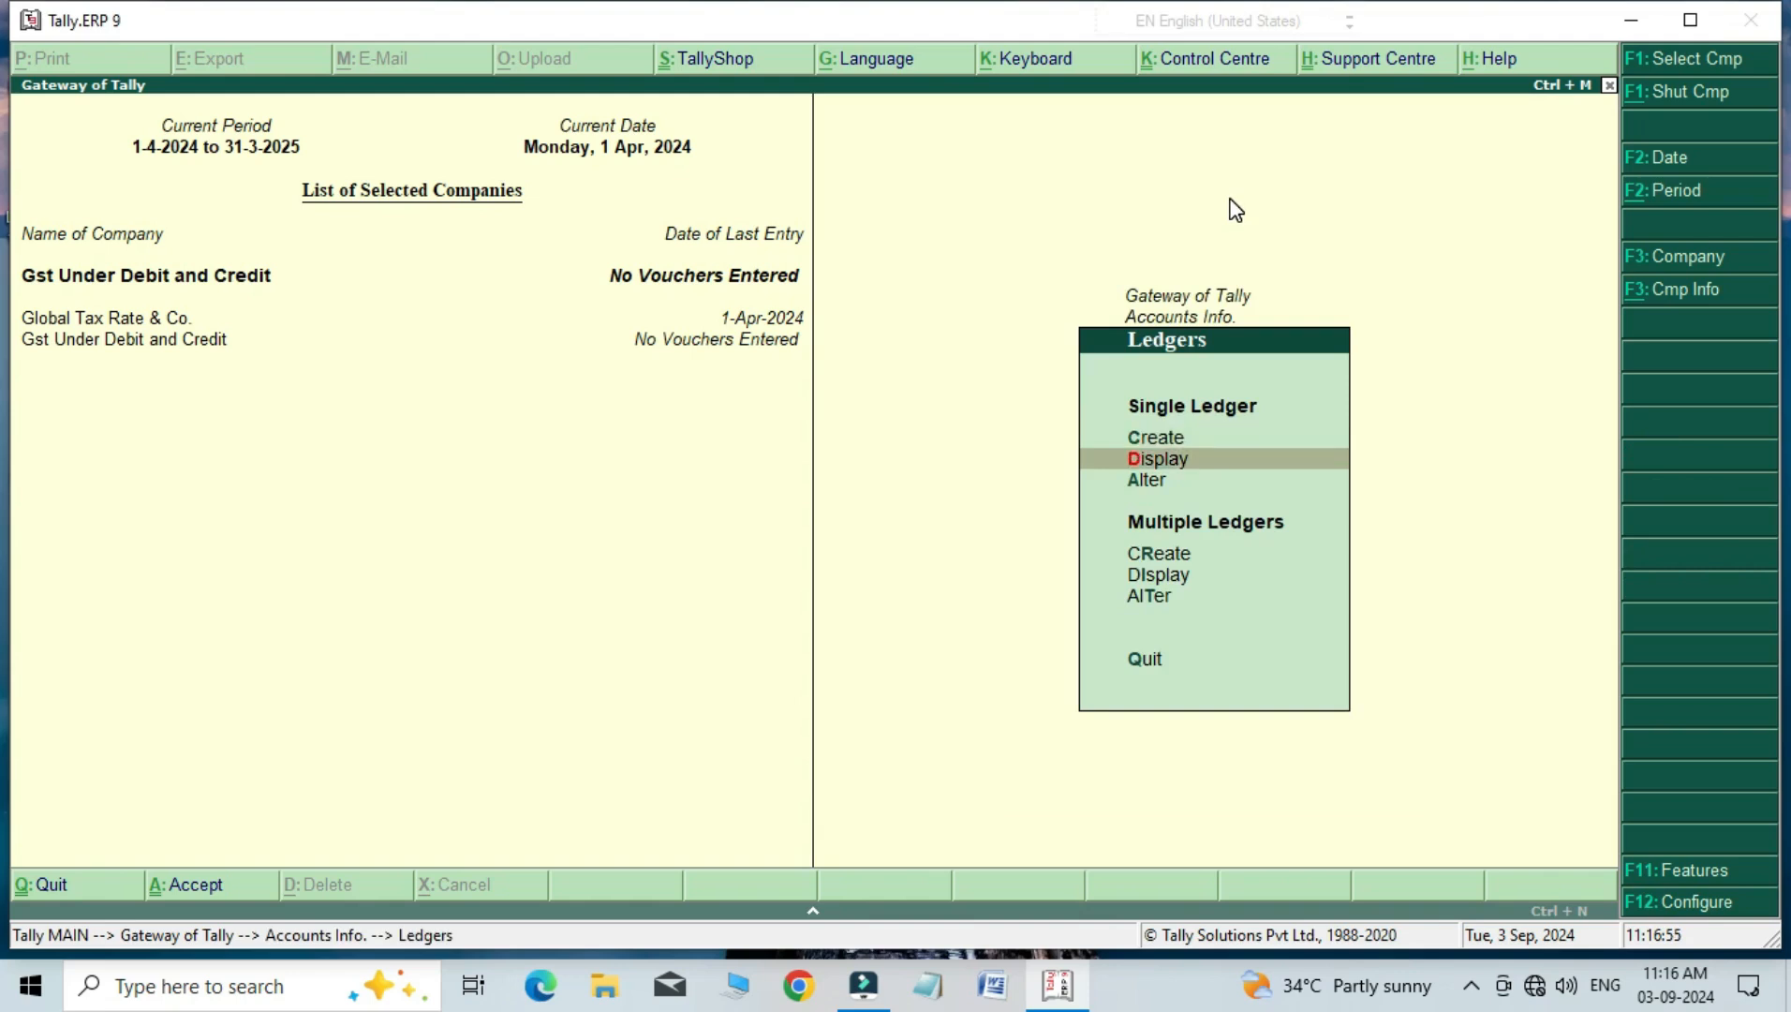
key(Return)
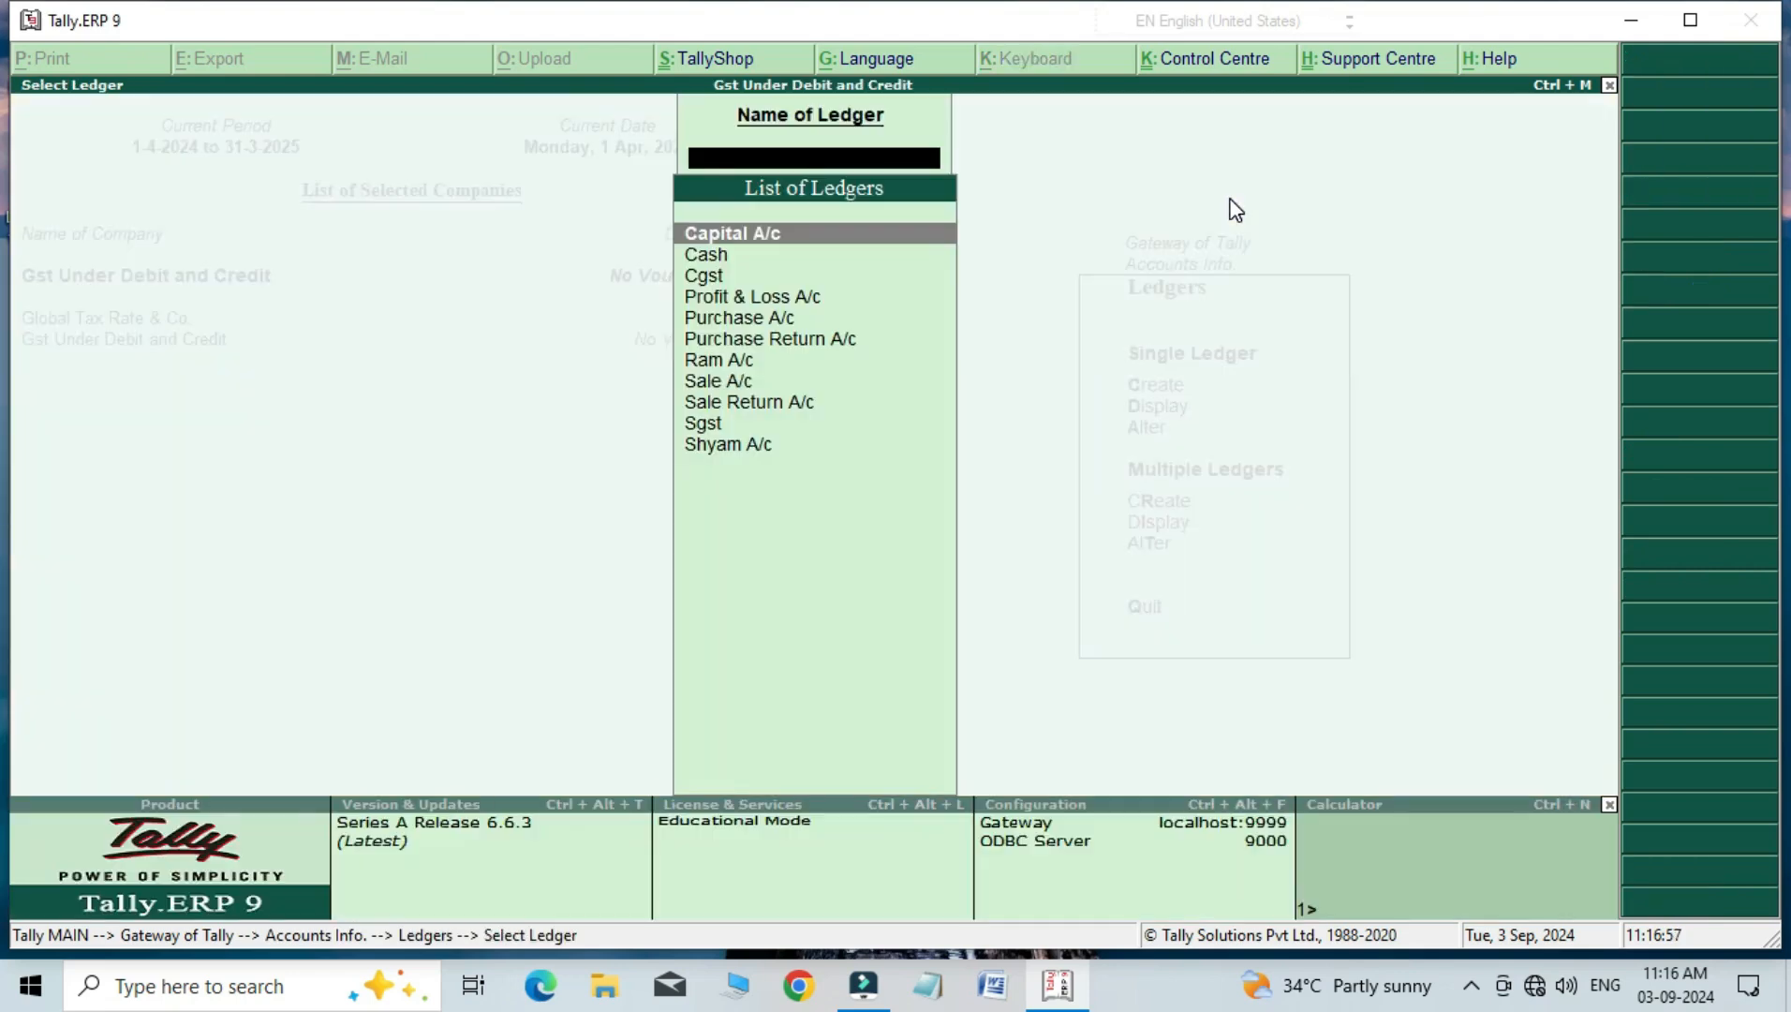
Step: Look through the company's ledgers from the first entry to the last
key(Down)
key(Down)
key(Down)
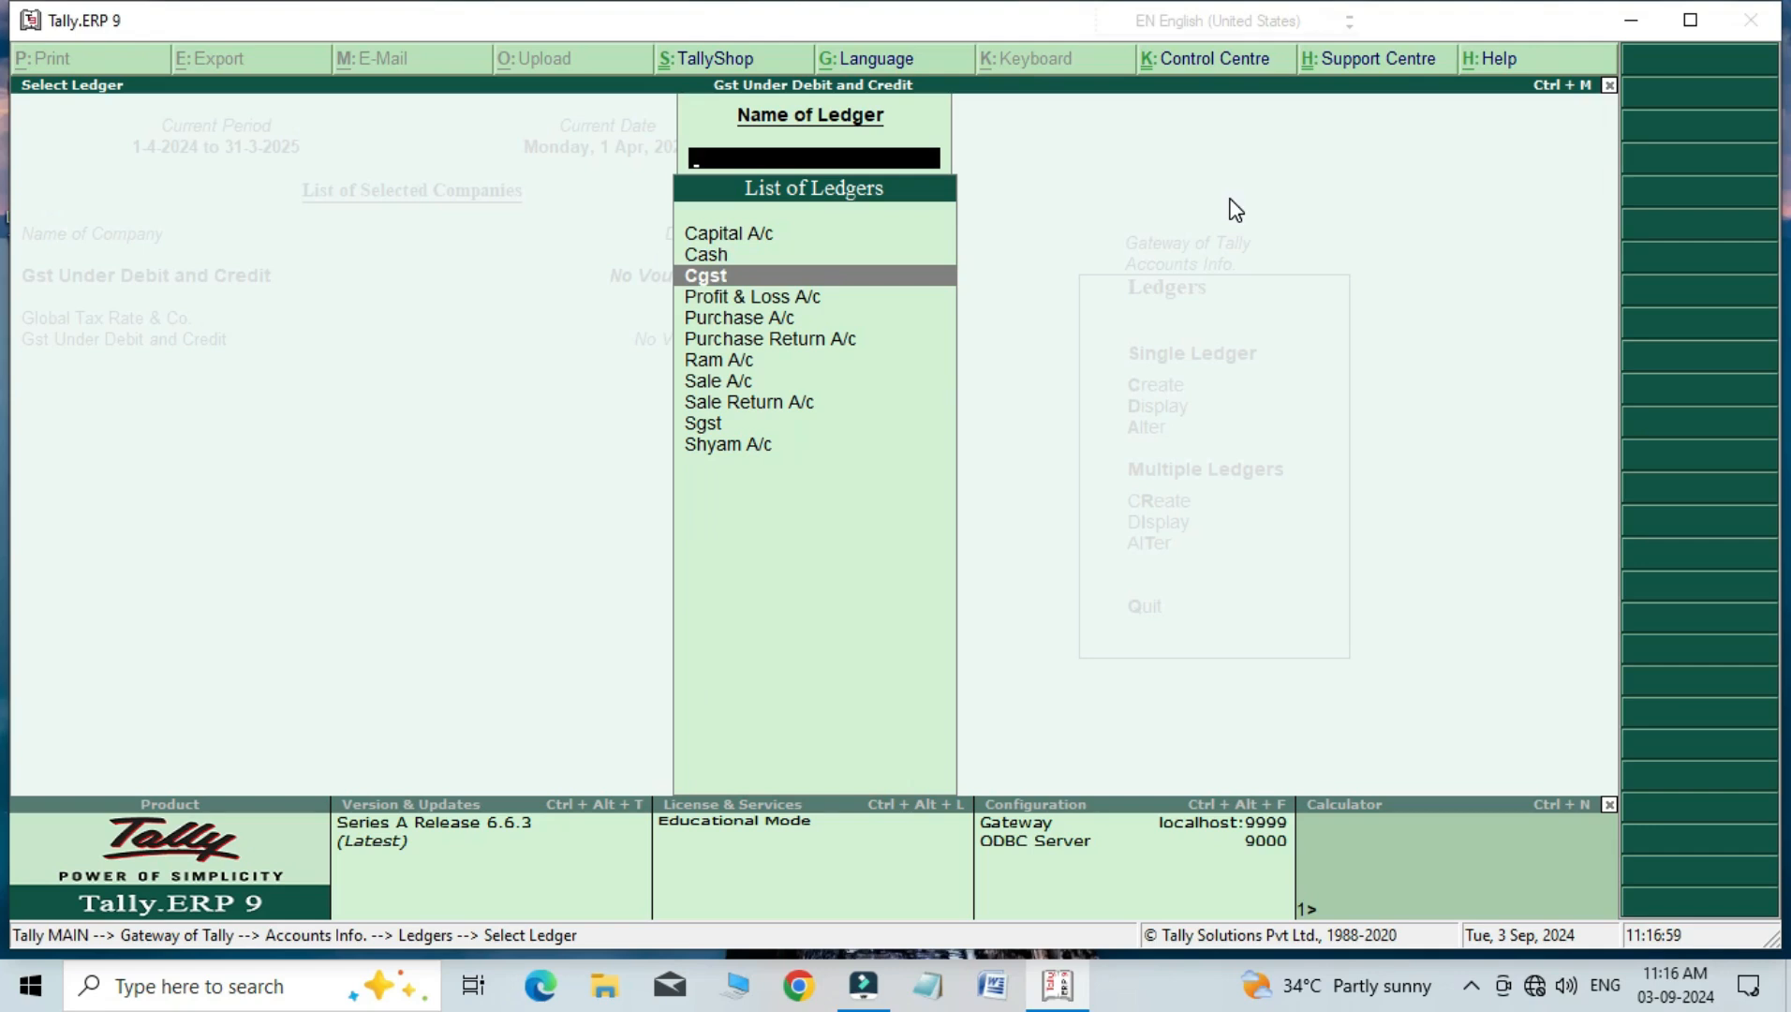
key(Down)
key(Down)
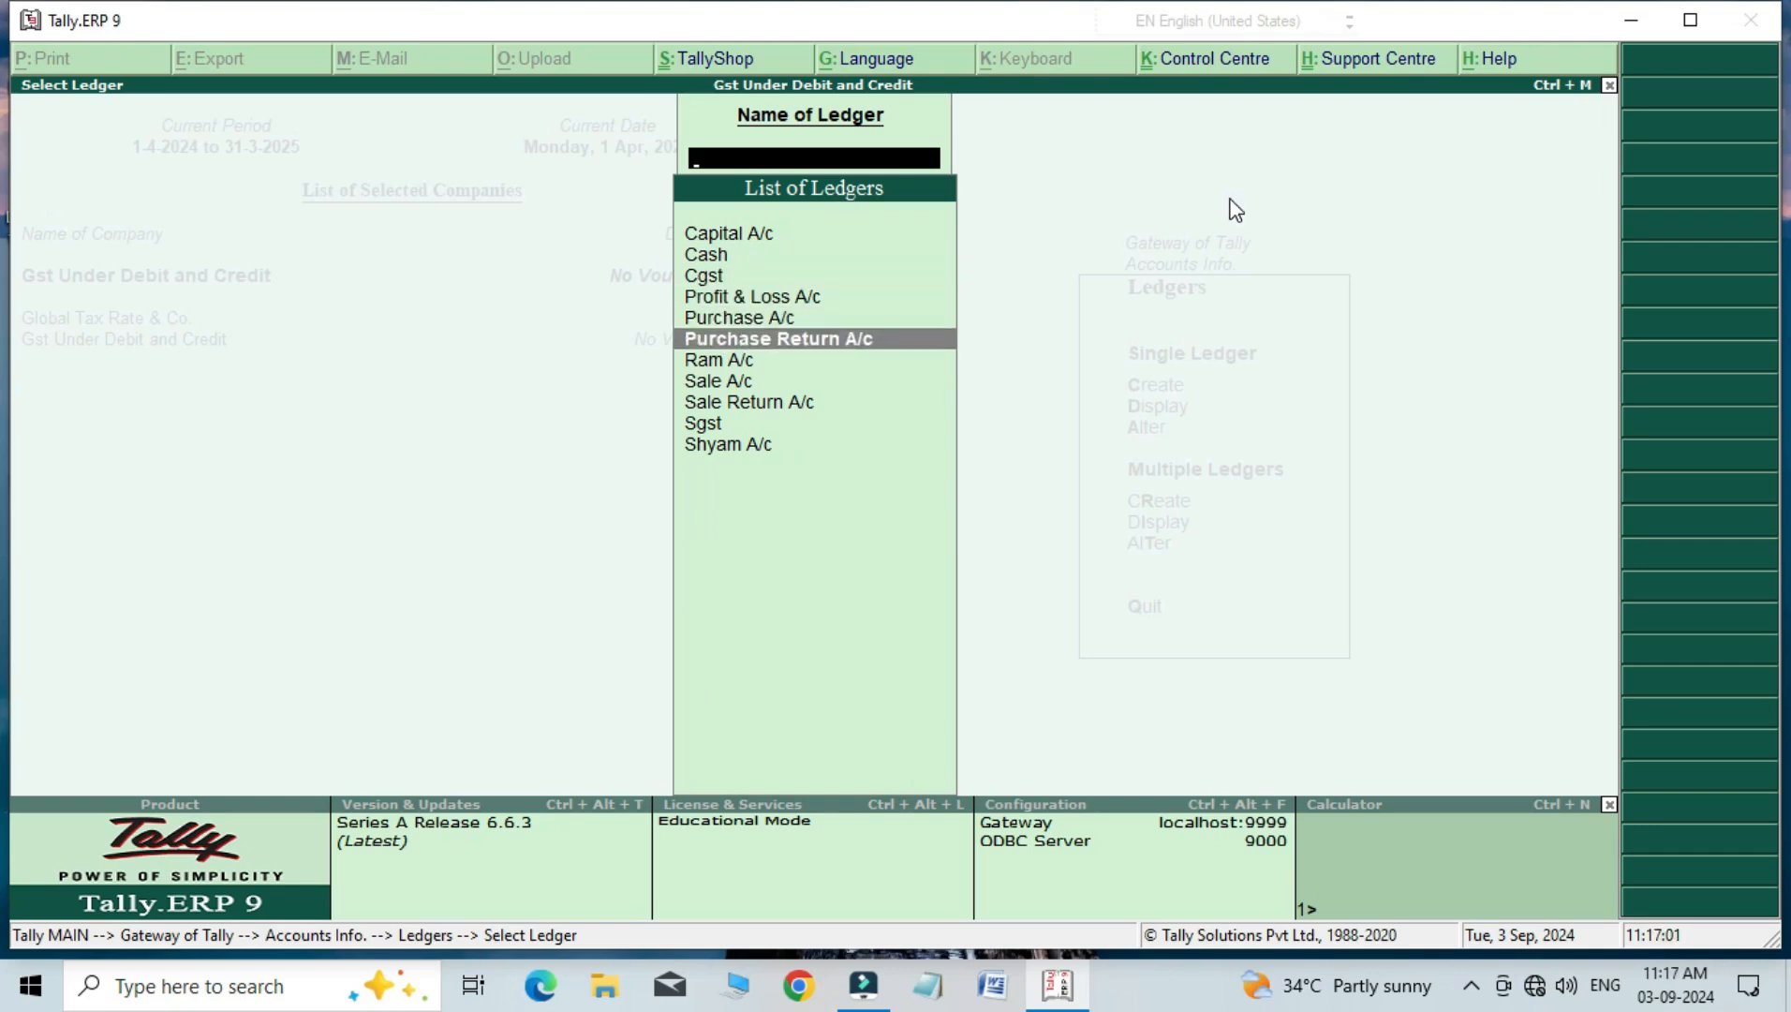
key(Down)
key(Down)
key(Down)
key(Down)
key(Down)
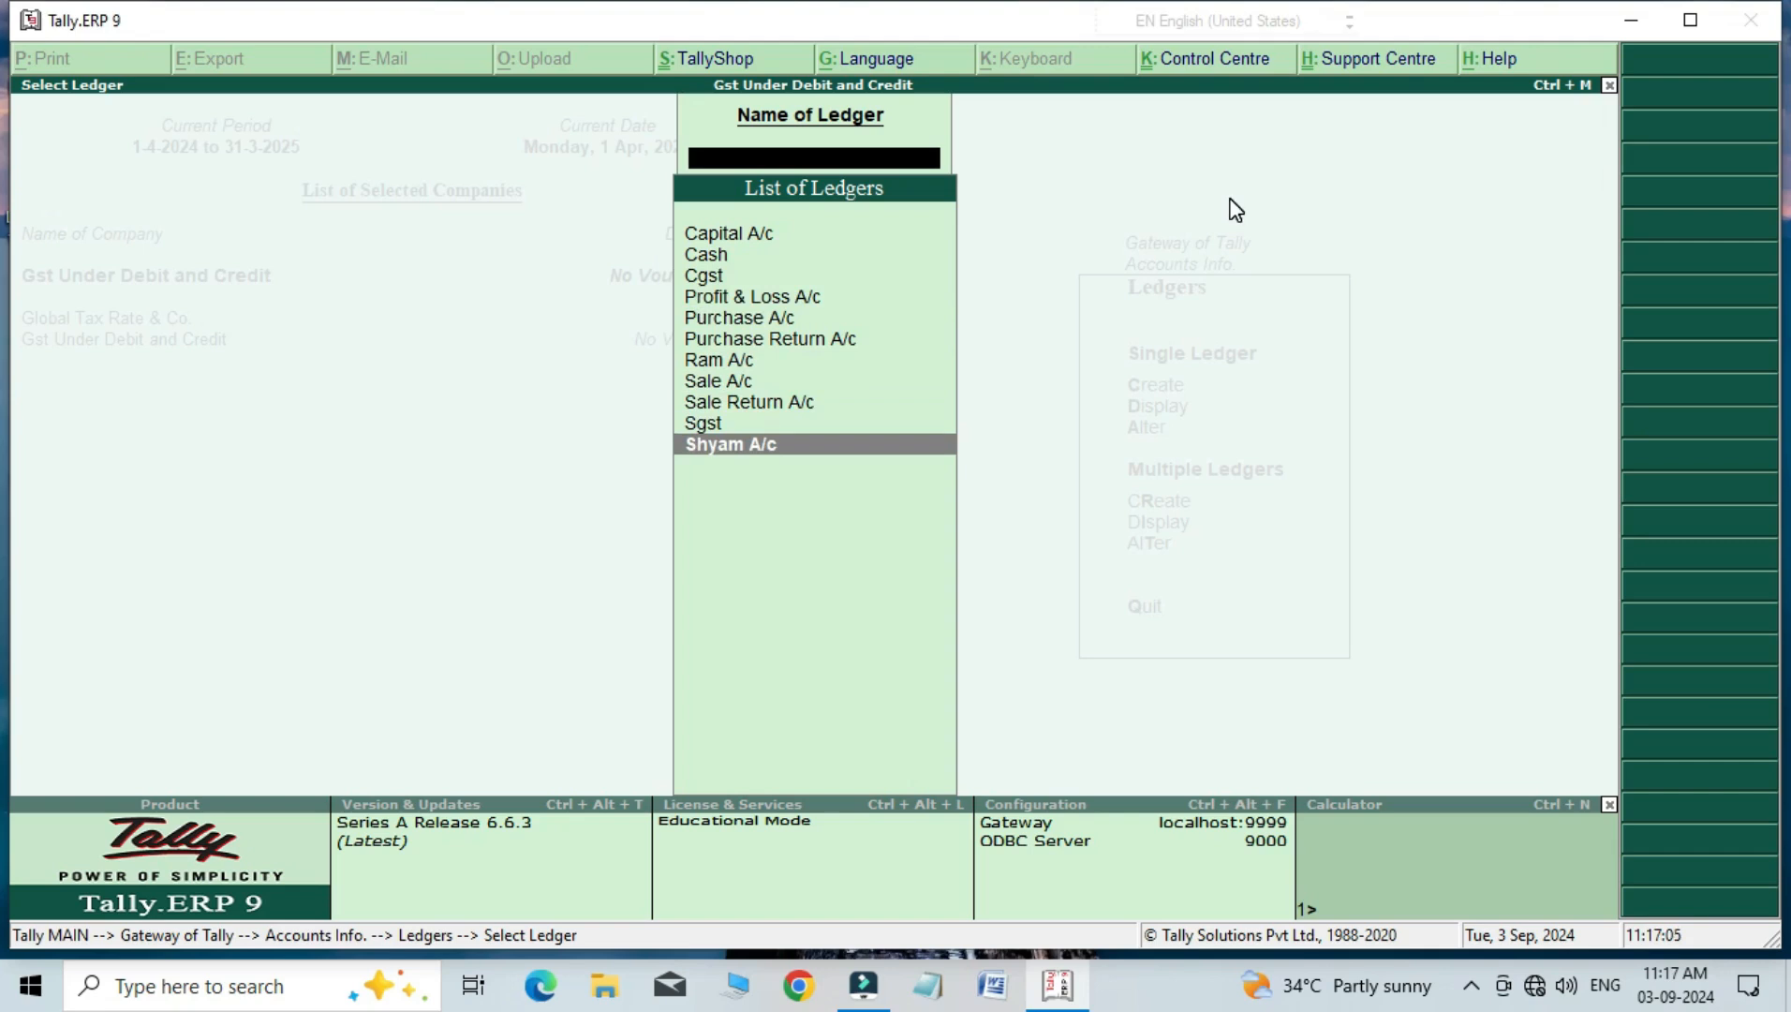
Step: Display the Purchase Return A/c ledger to check its group and GST settings, and return to the ledger list
key(Up)
key(Up)
key(Up)
key(Up)
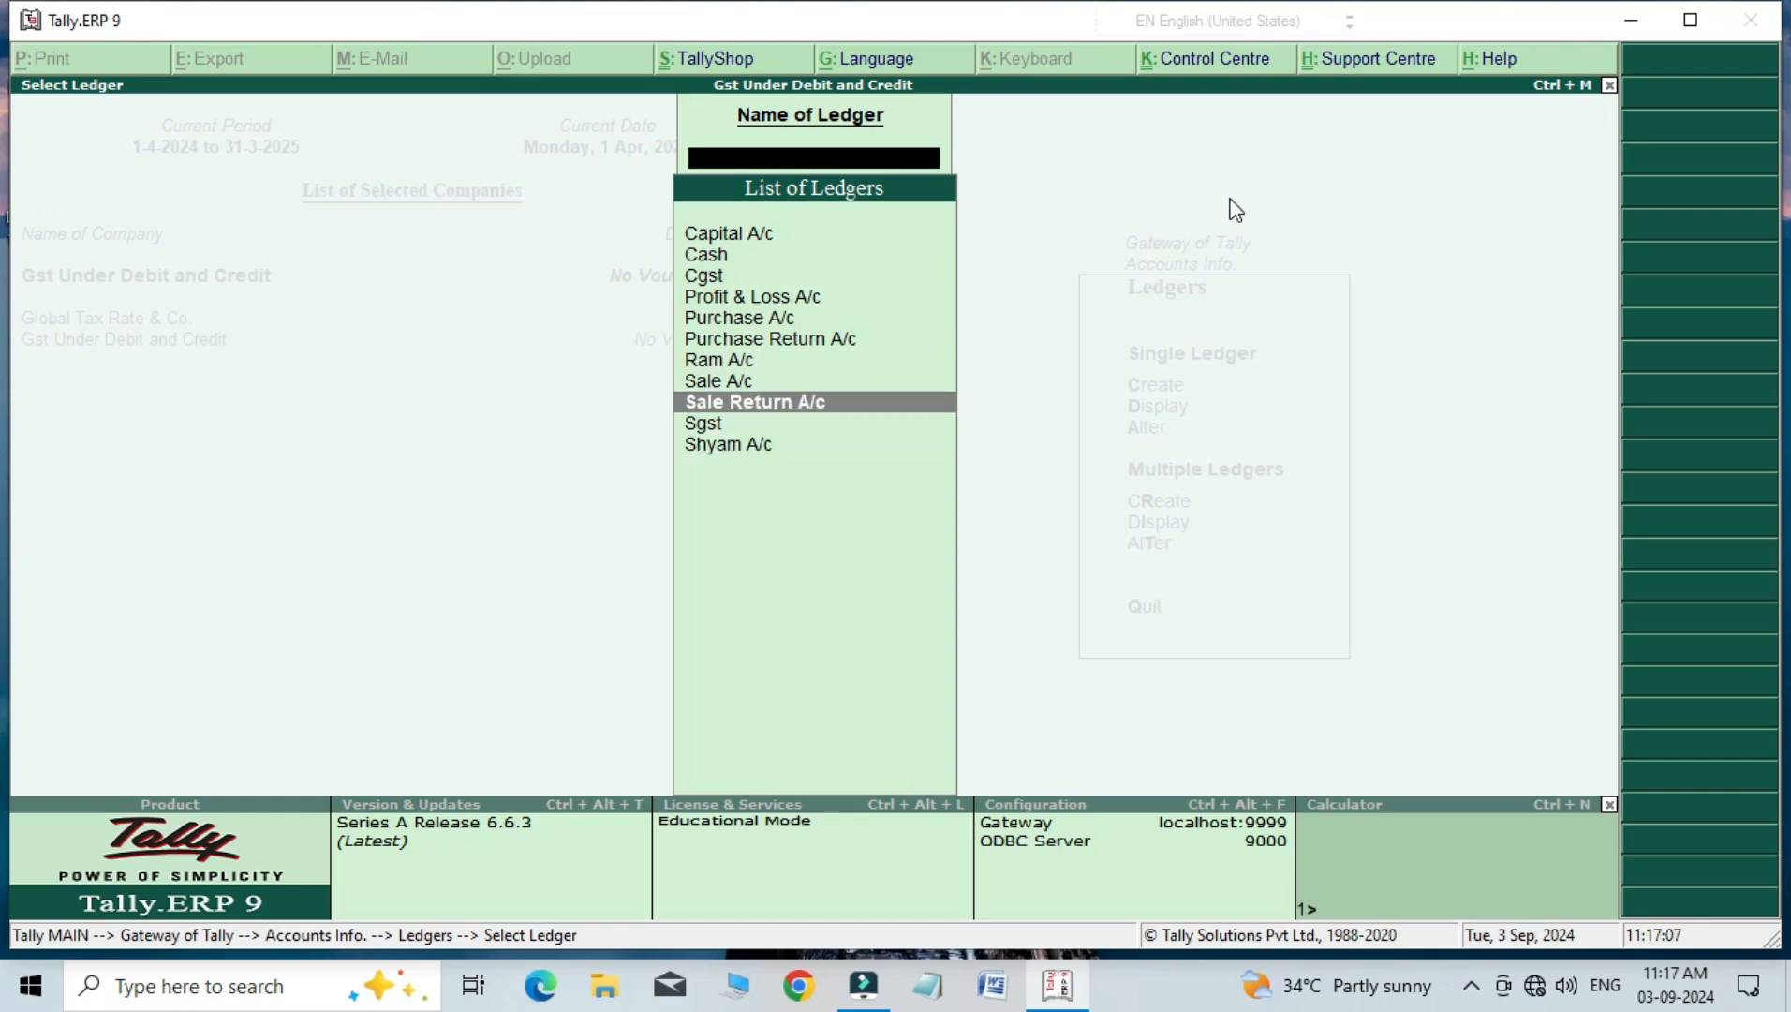
key(Up)
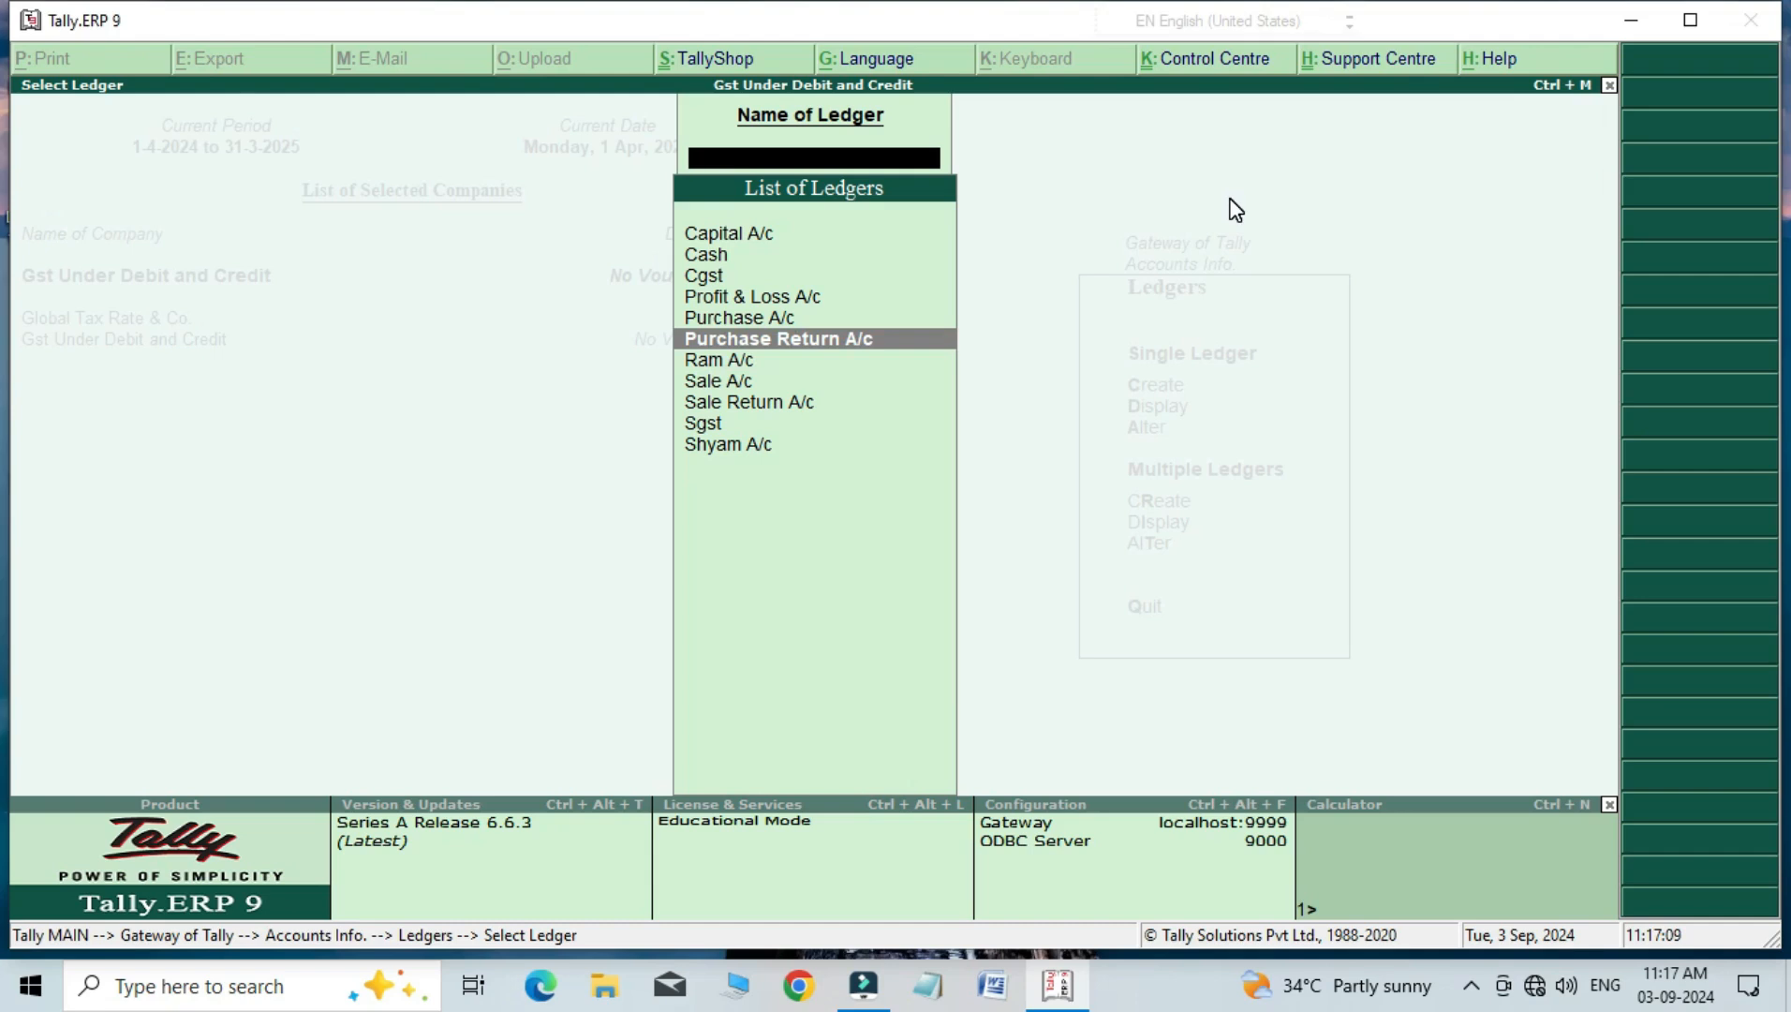
key(Return)
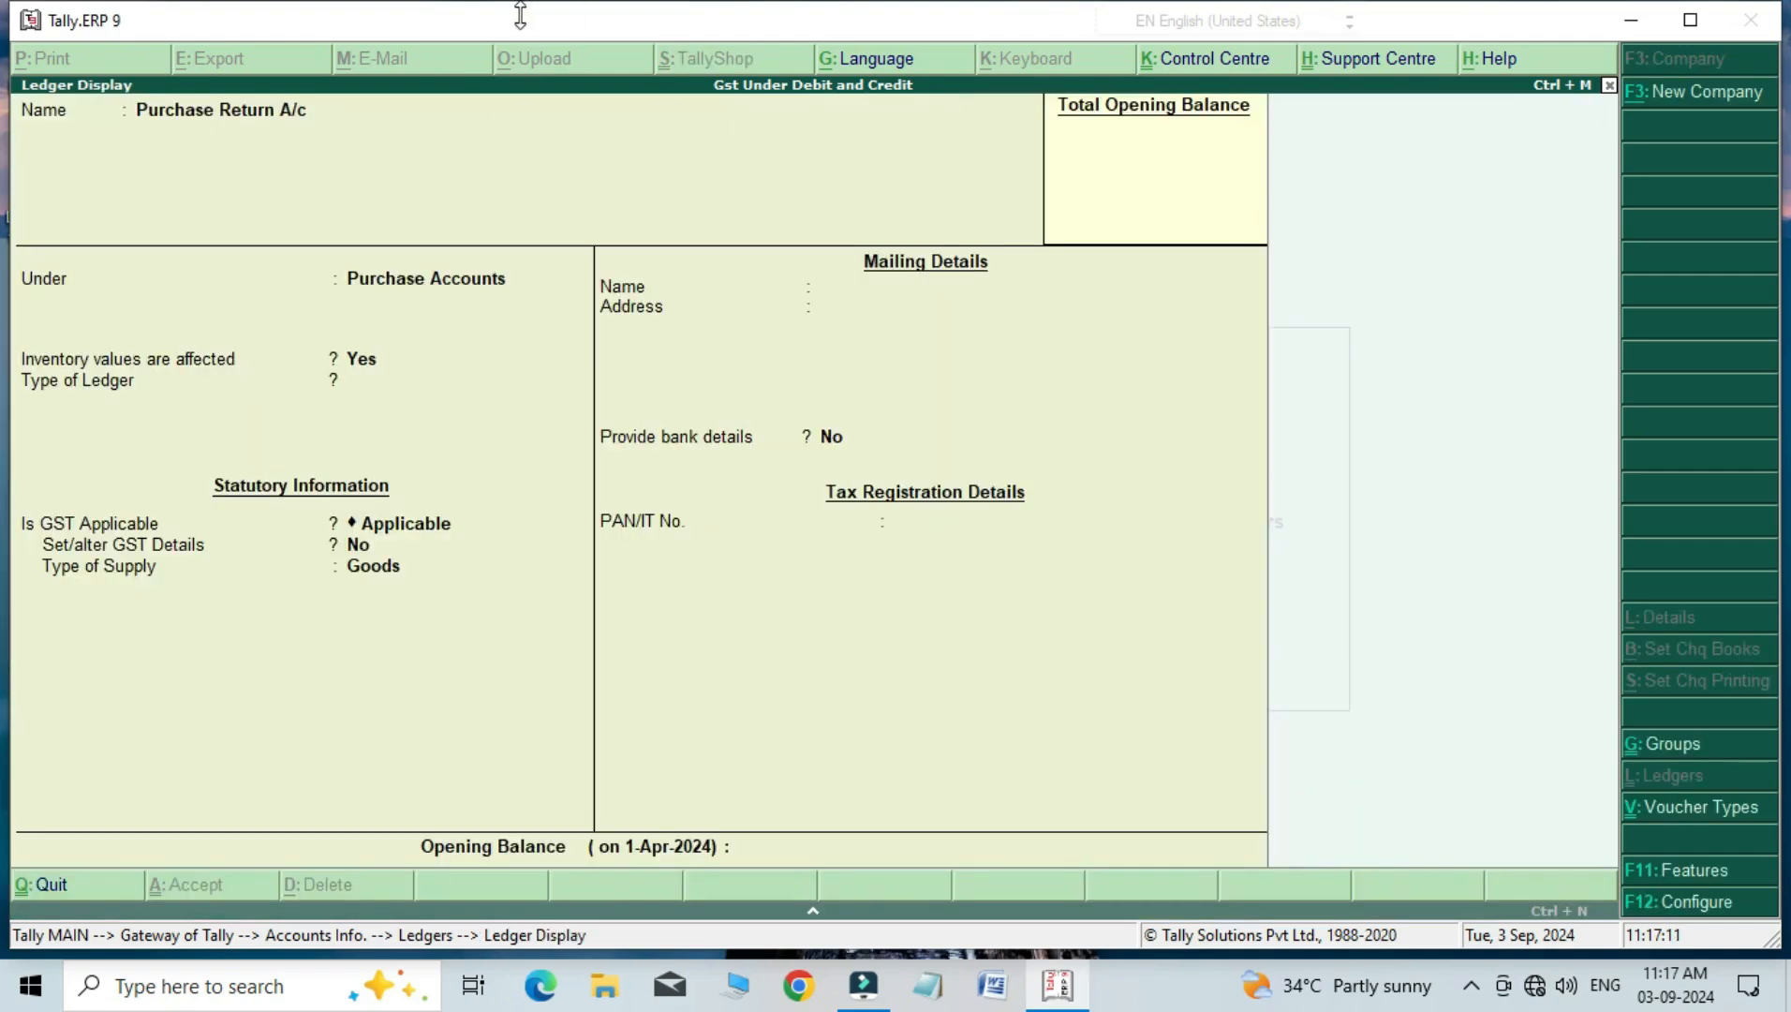
key(Escape)
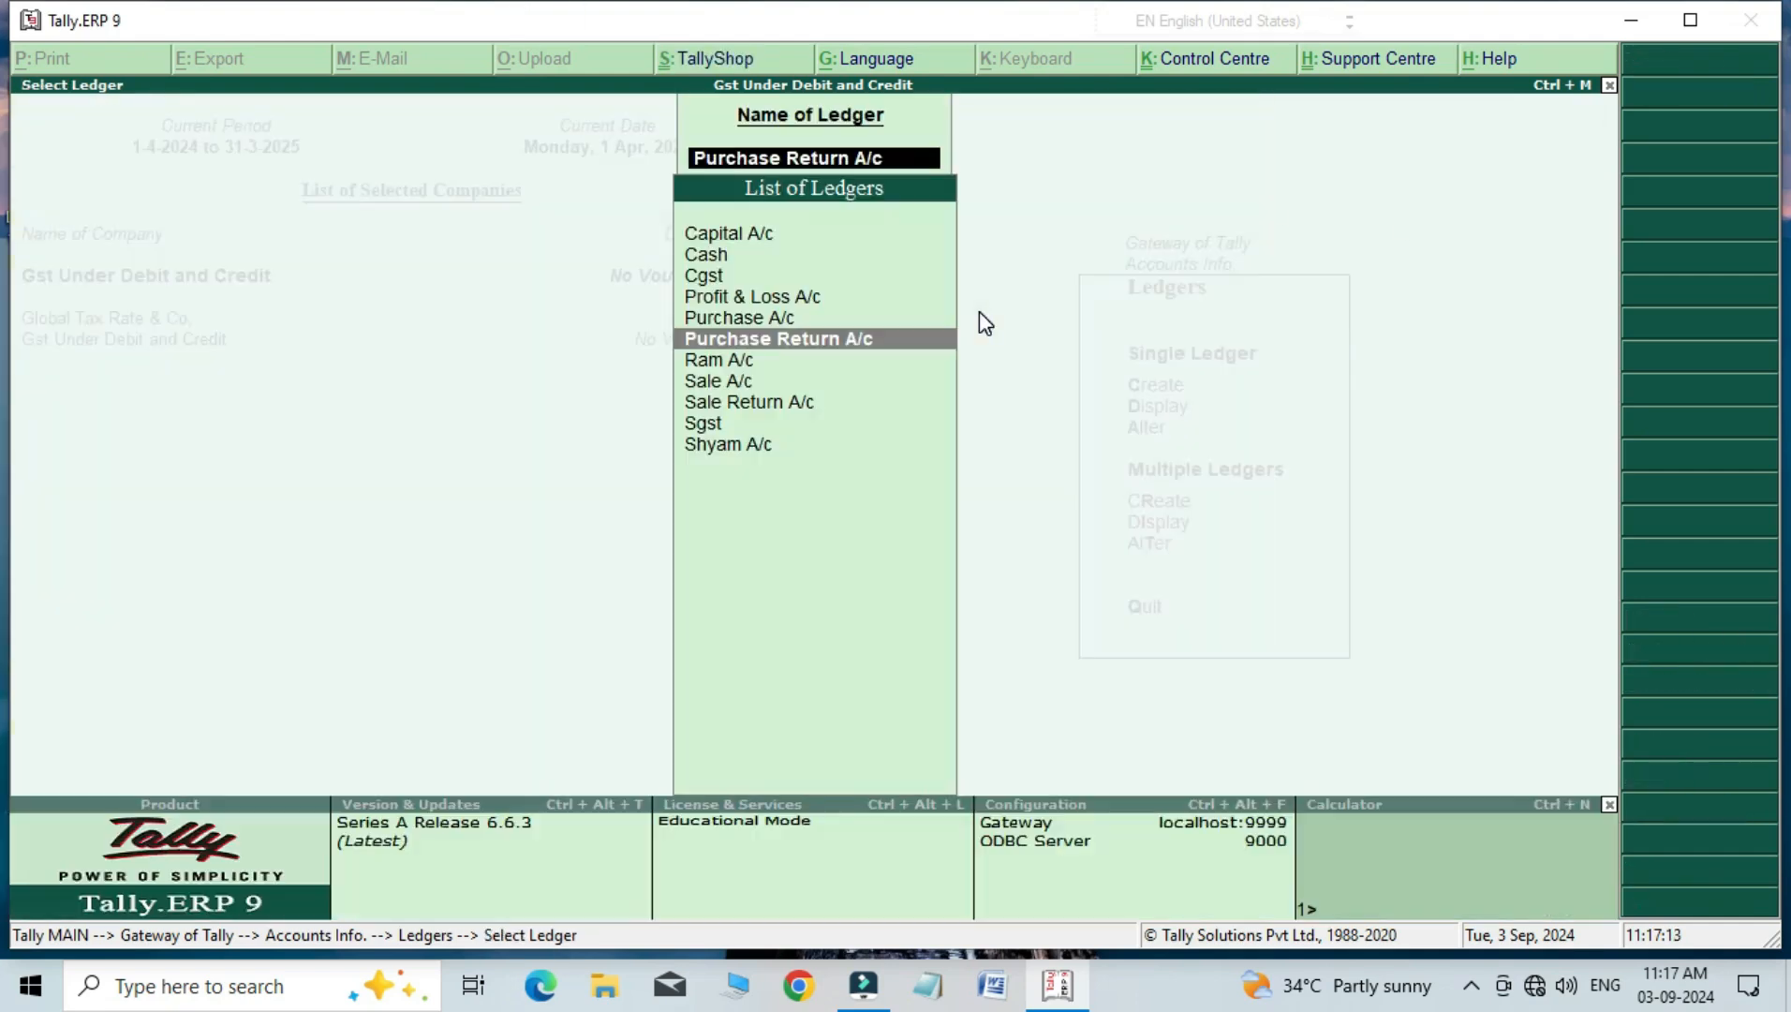
Step: Display the Sale Return A/c ledger to check its group and GST settings, and return to the Gateway of Tally
key(Down)
key(Down)
key(Down)
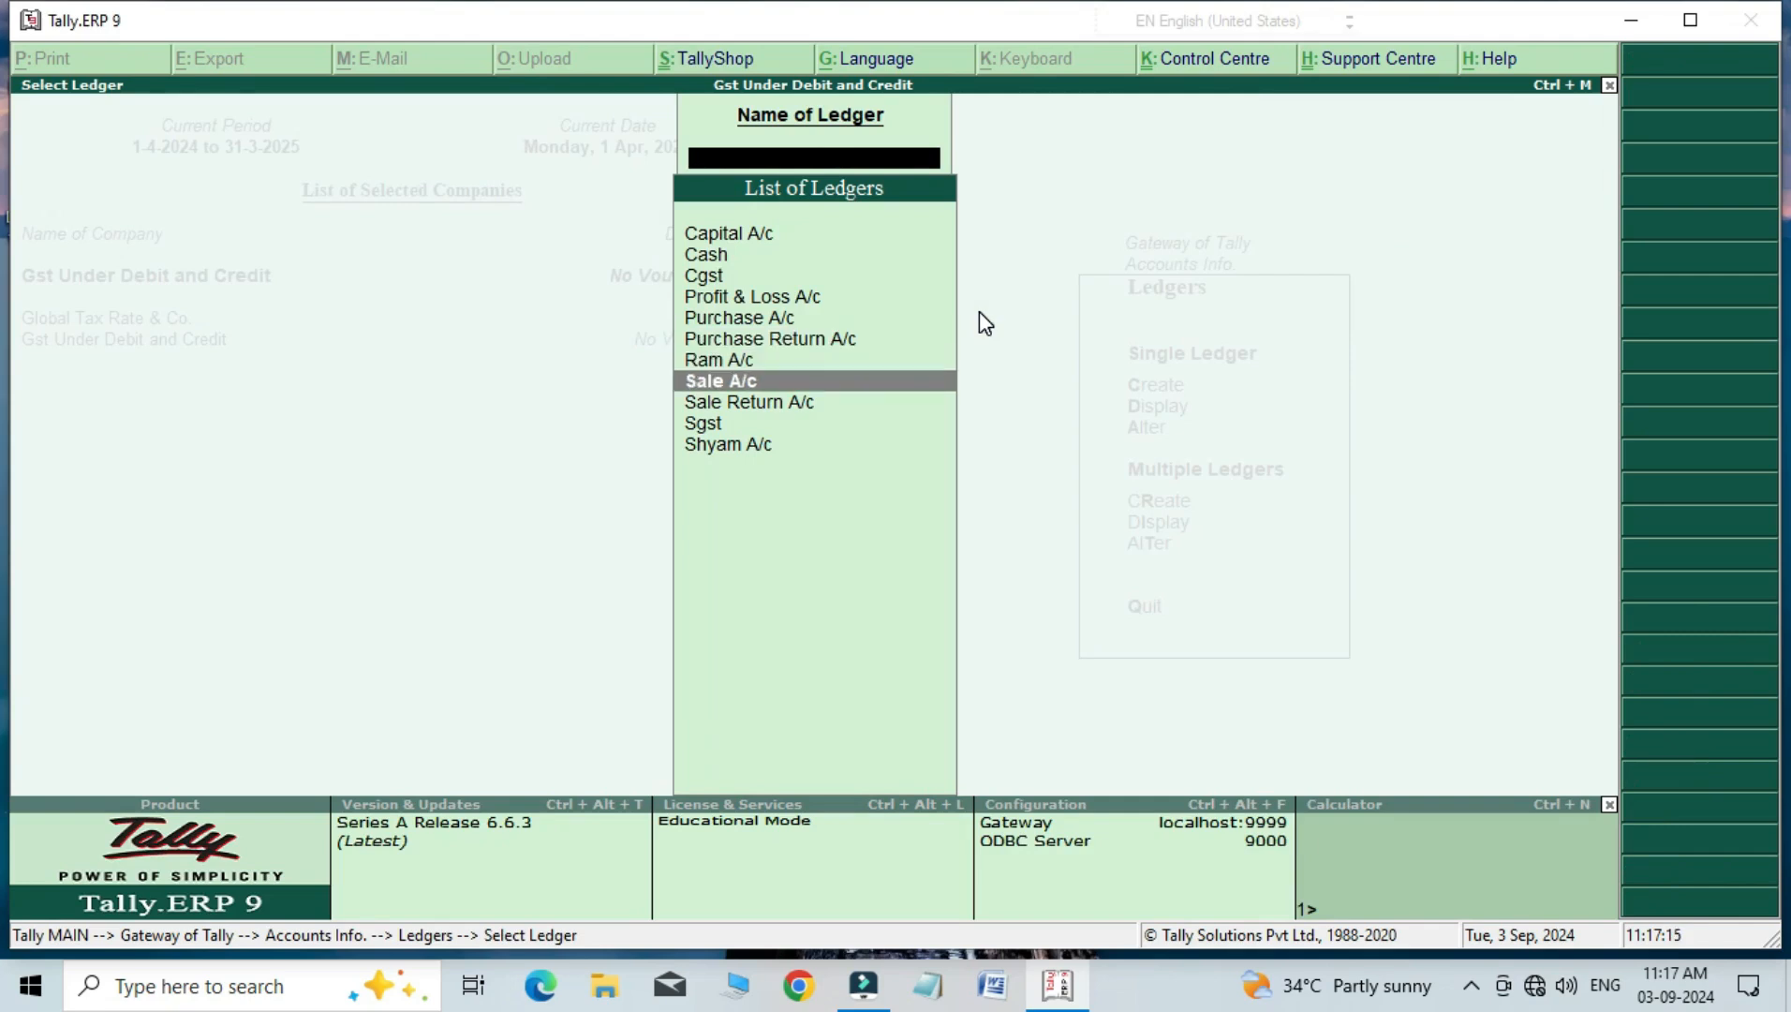
key(Return)
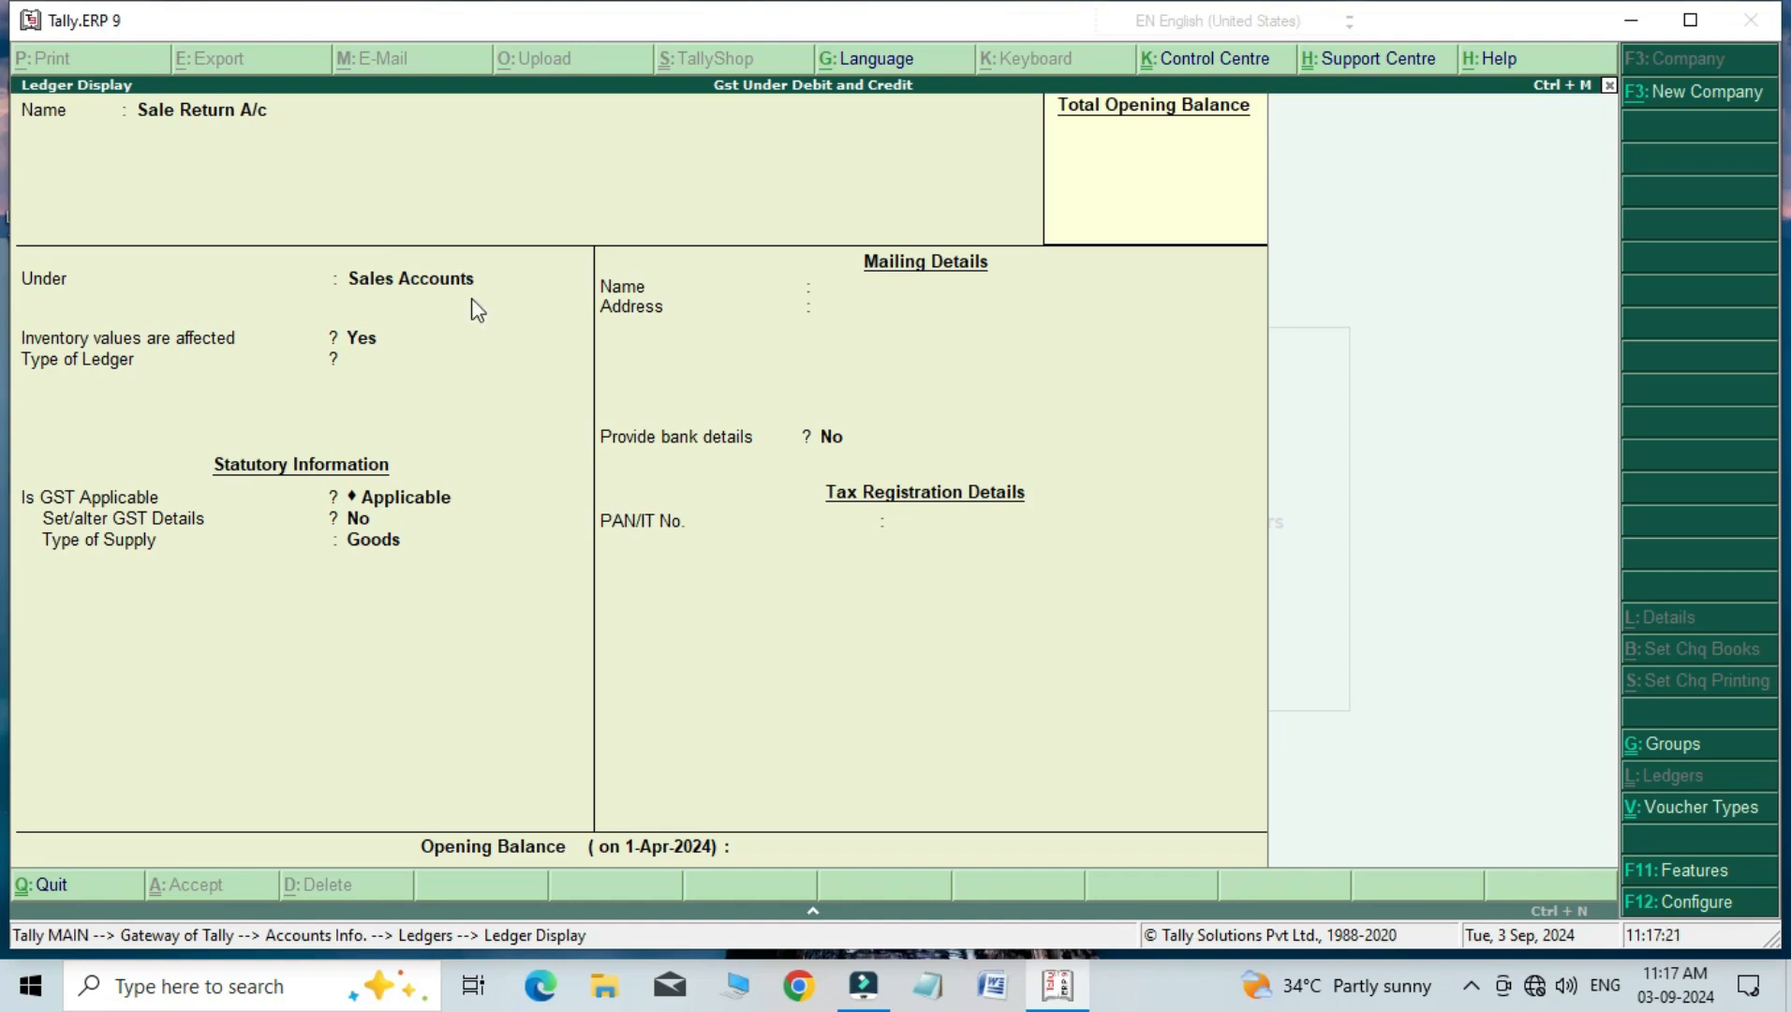
key(Escape)
key(Escape)
key(Escape)
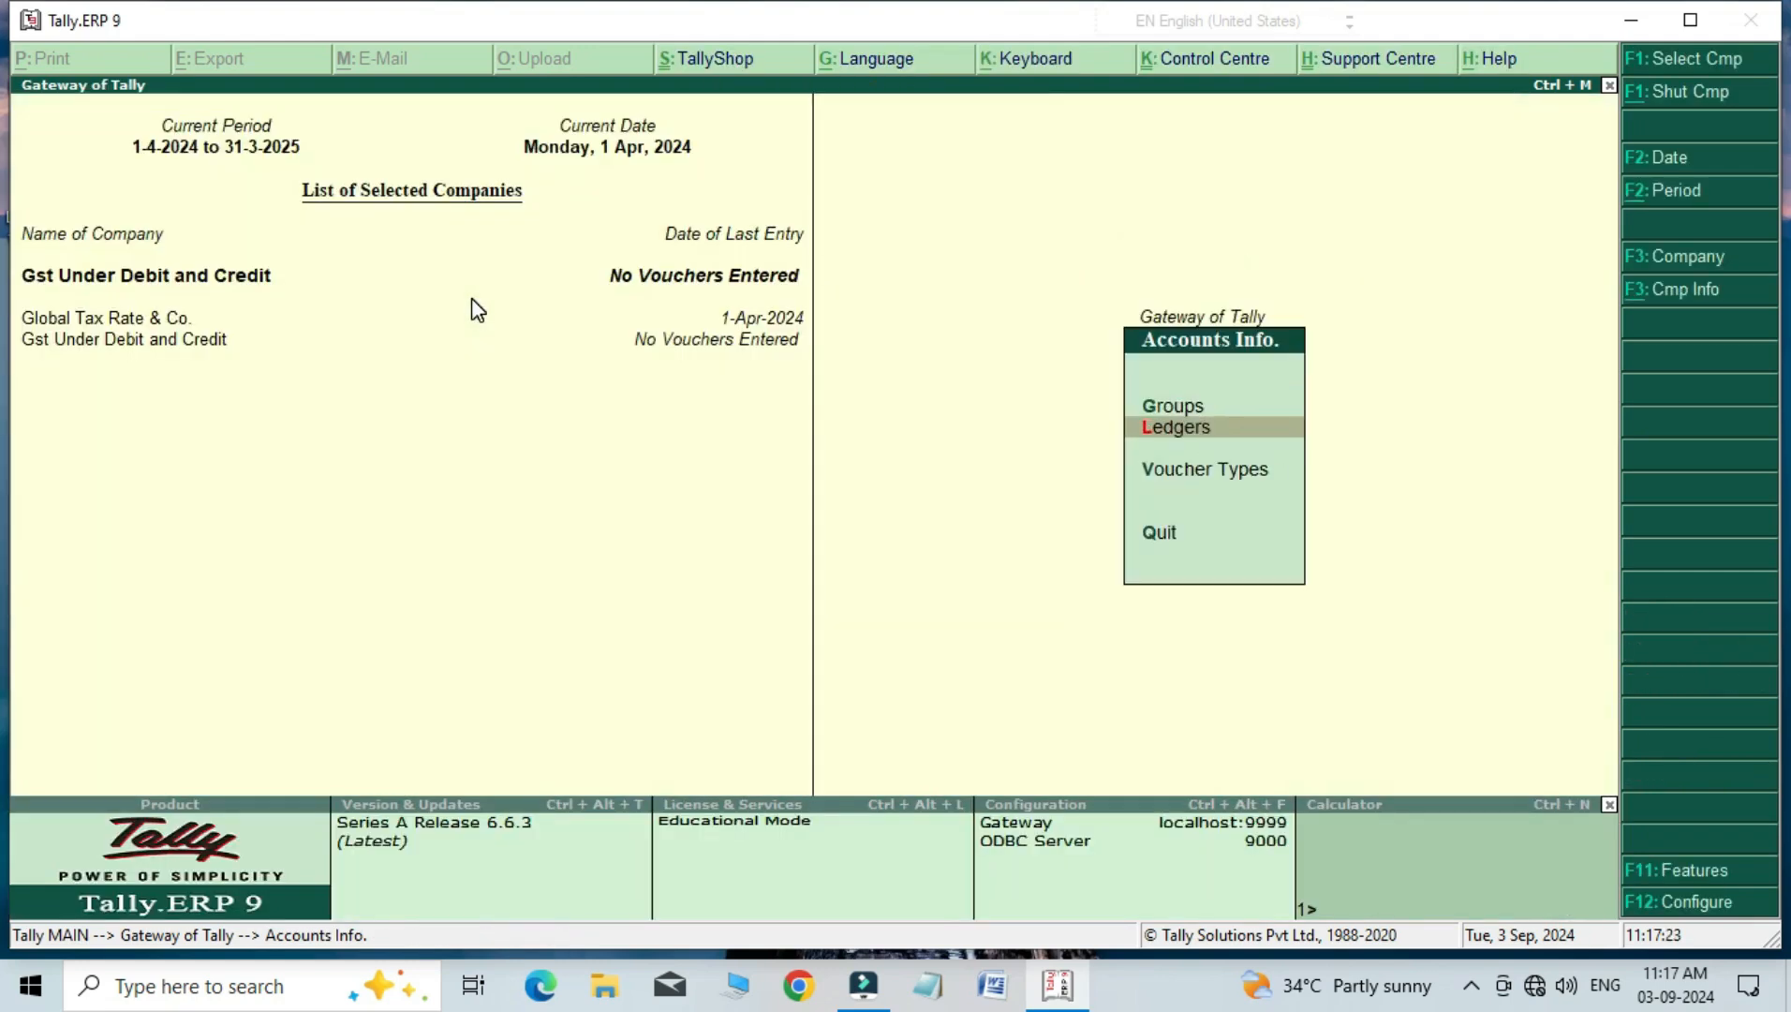
key(Escape)
Step: View the list of existing stock items and return to the Gateway of Tally
key(Down)
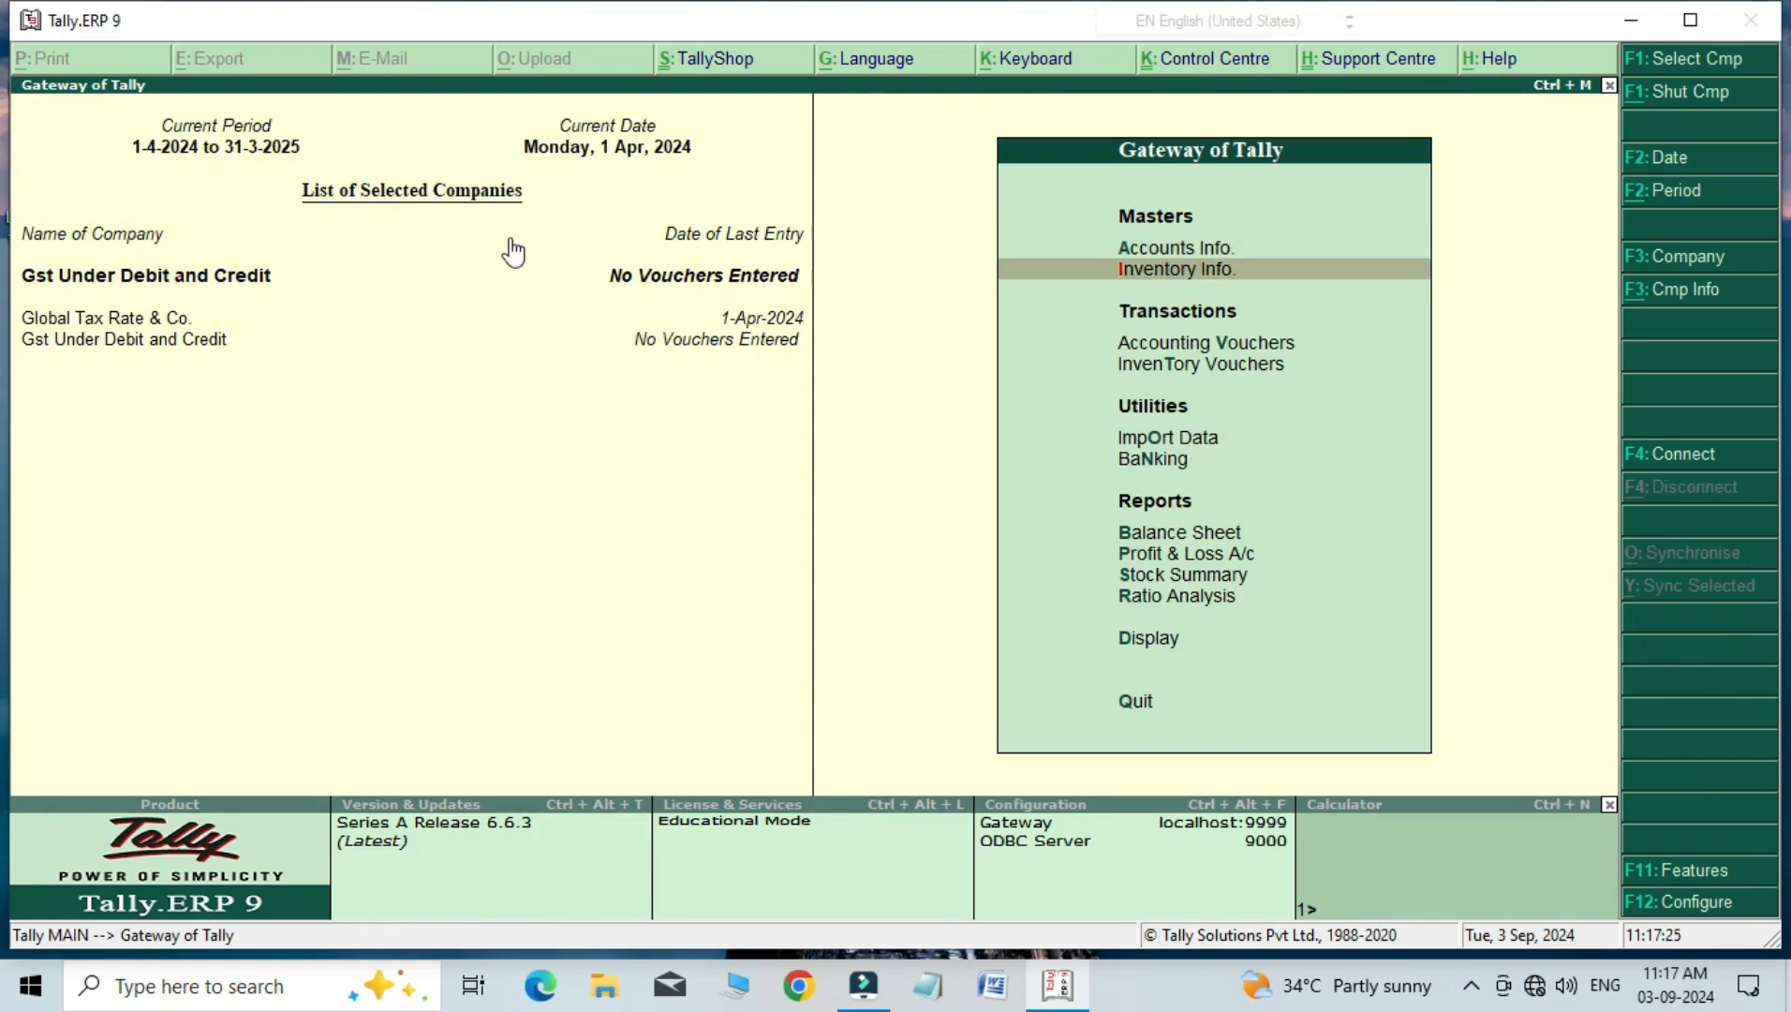
key(Return)
key(Down)
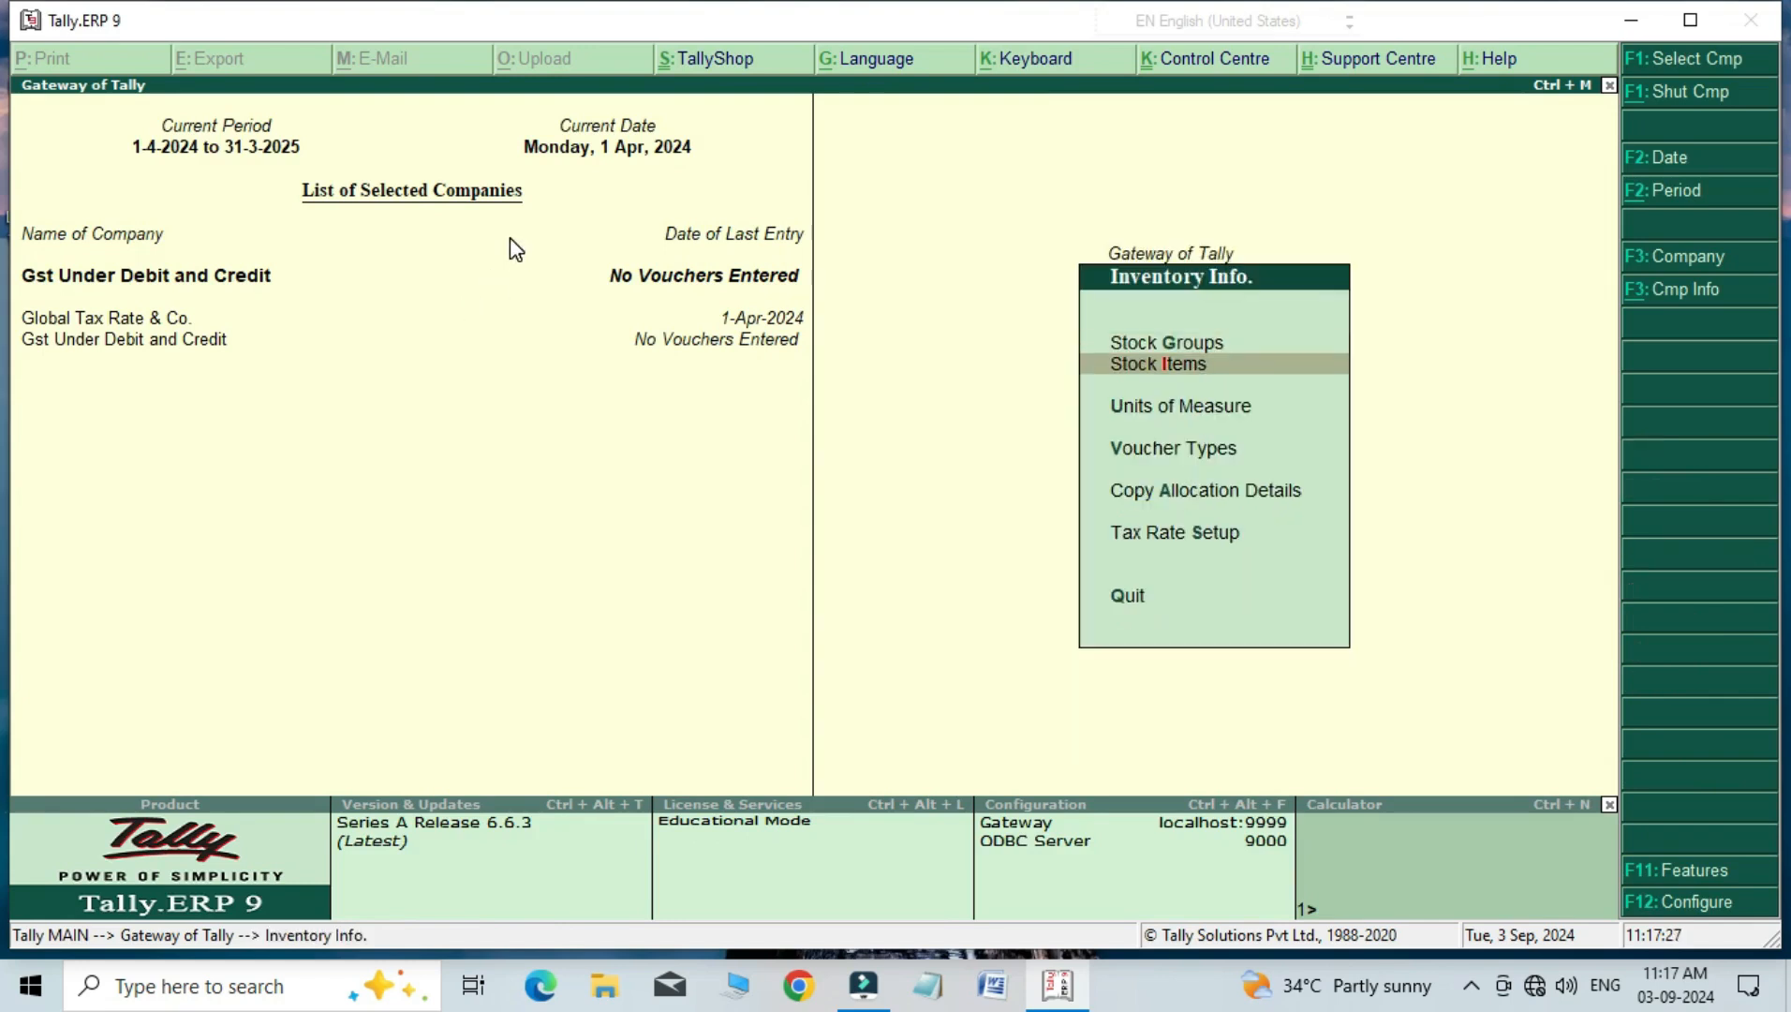
key(Return)
key(Down)
key(Return)
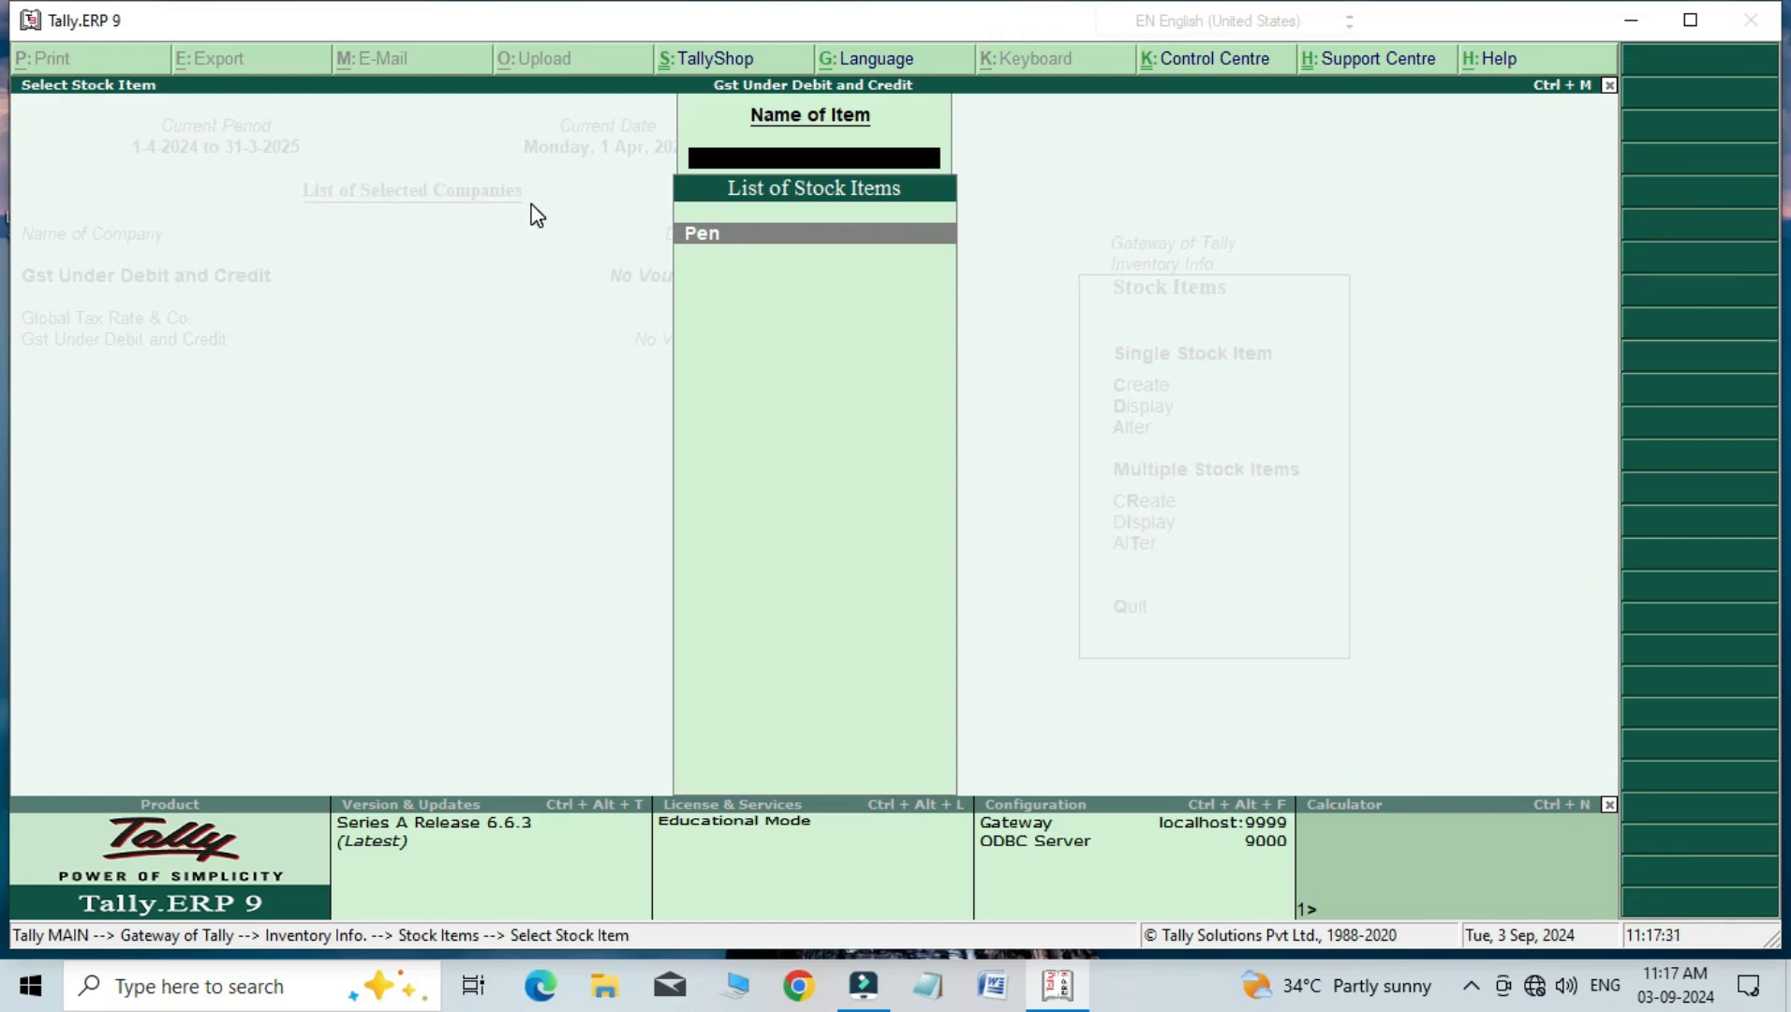
key(Escape)
key(Escape)
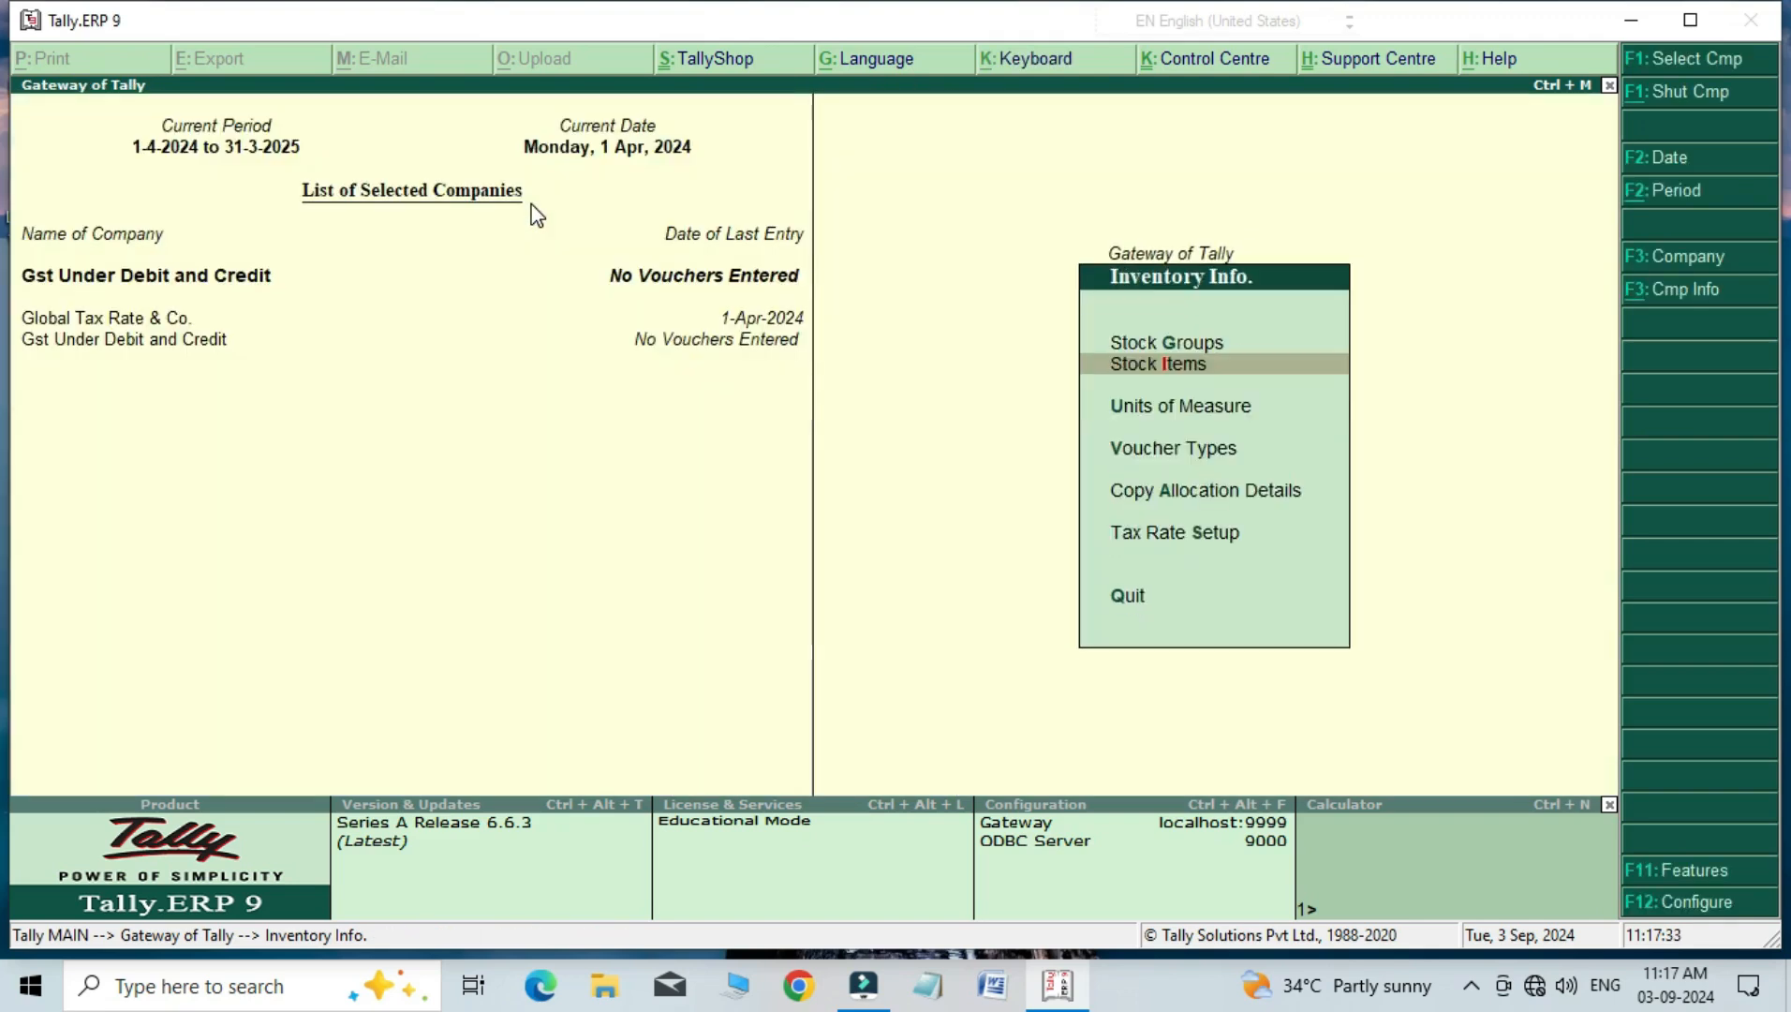
key(Escape)
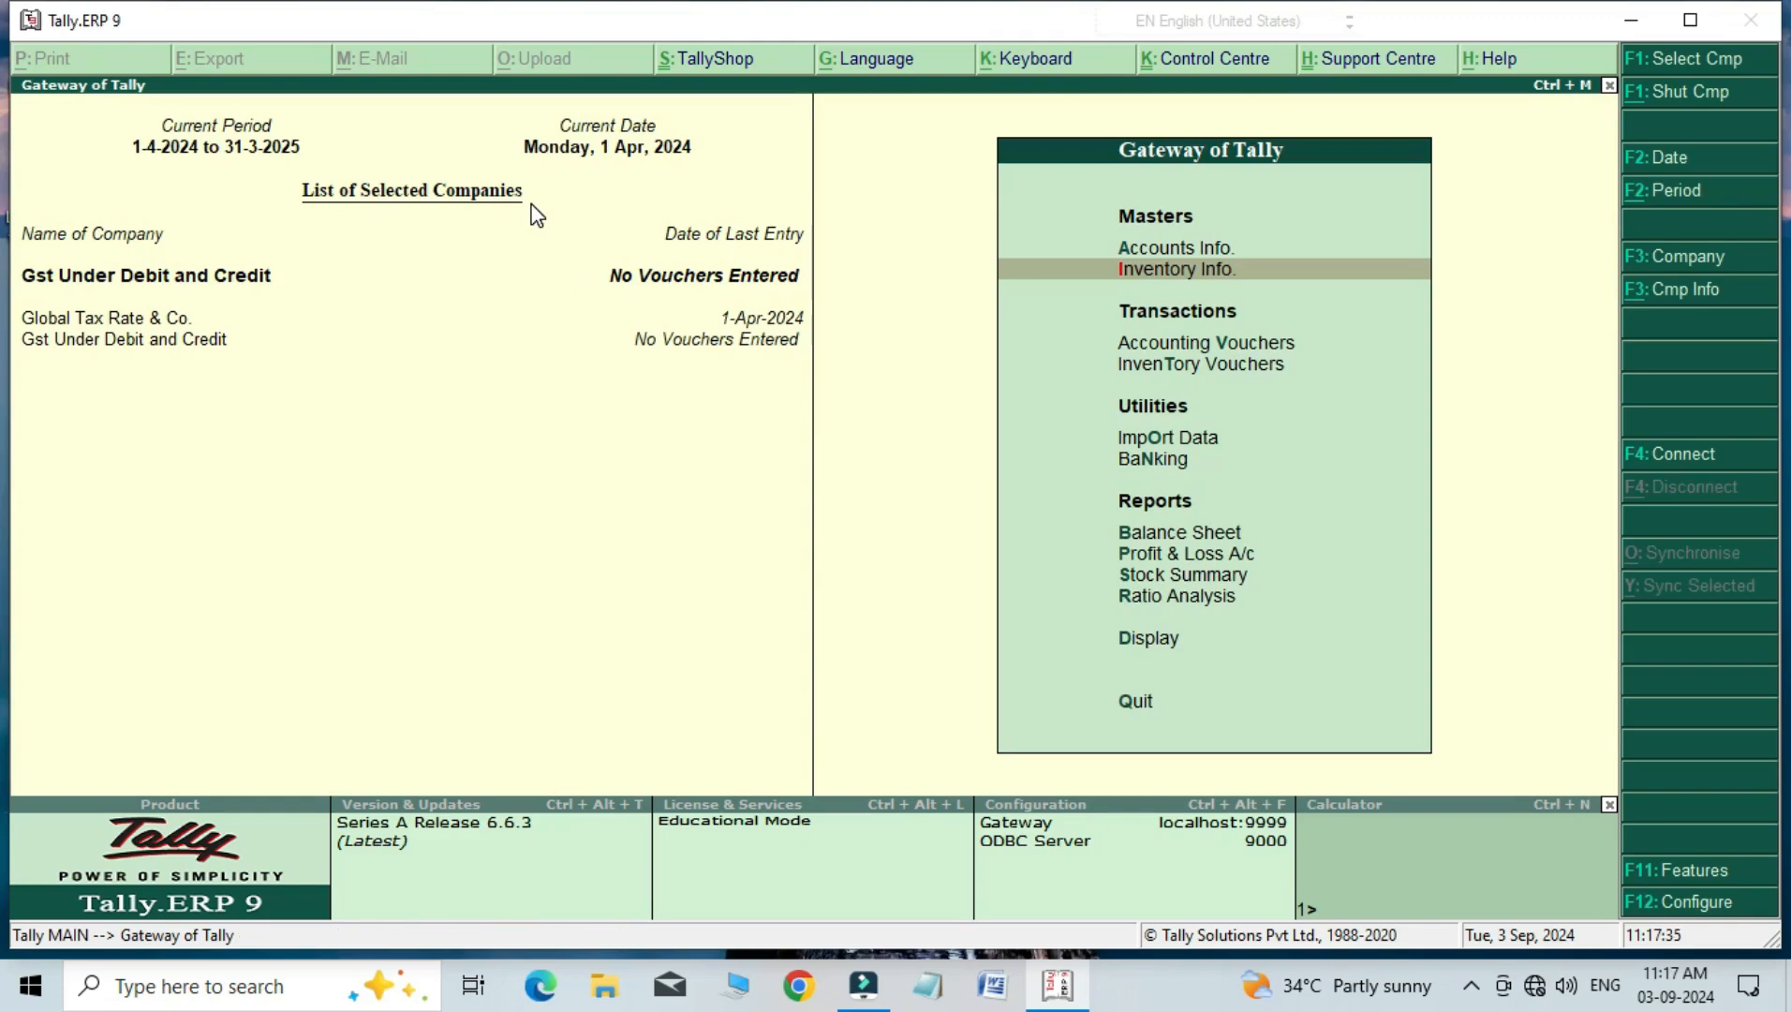
Step: Start a purchase voucher with supplier invoice number 12 and invoice date 1-Apr-2024
key(Down)
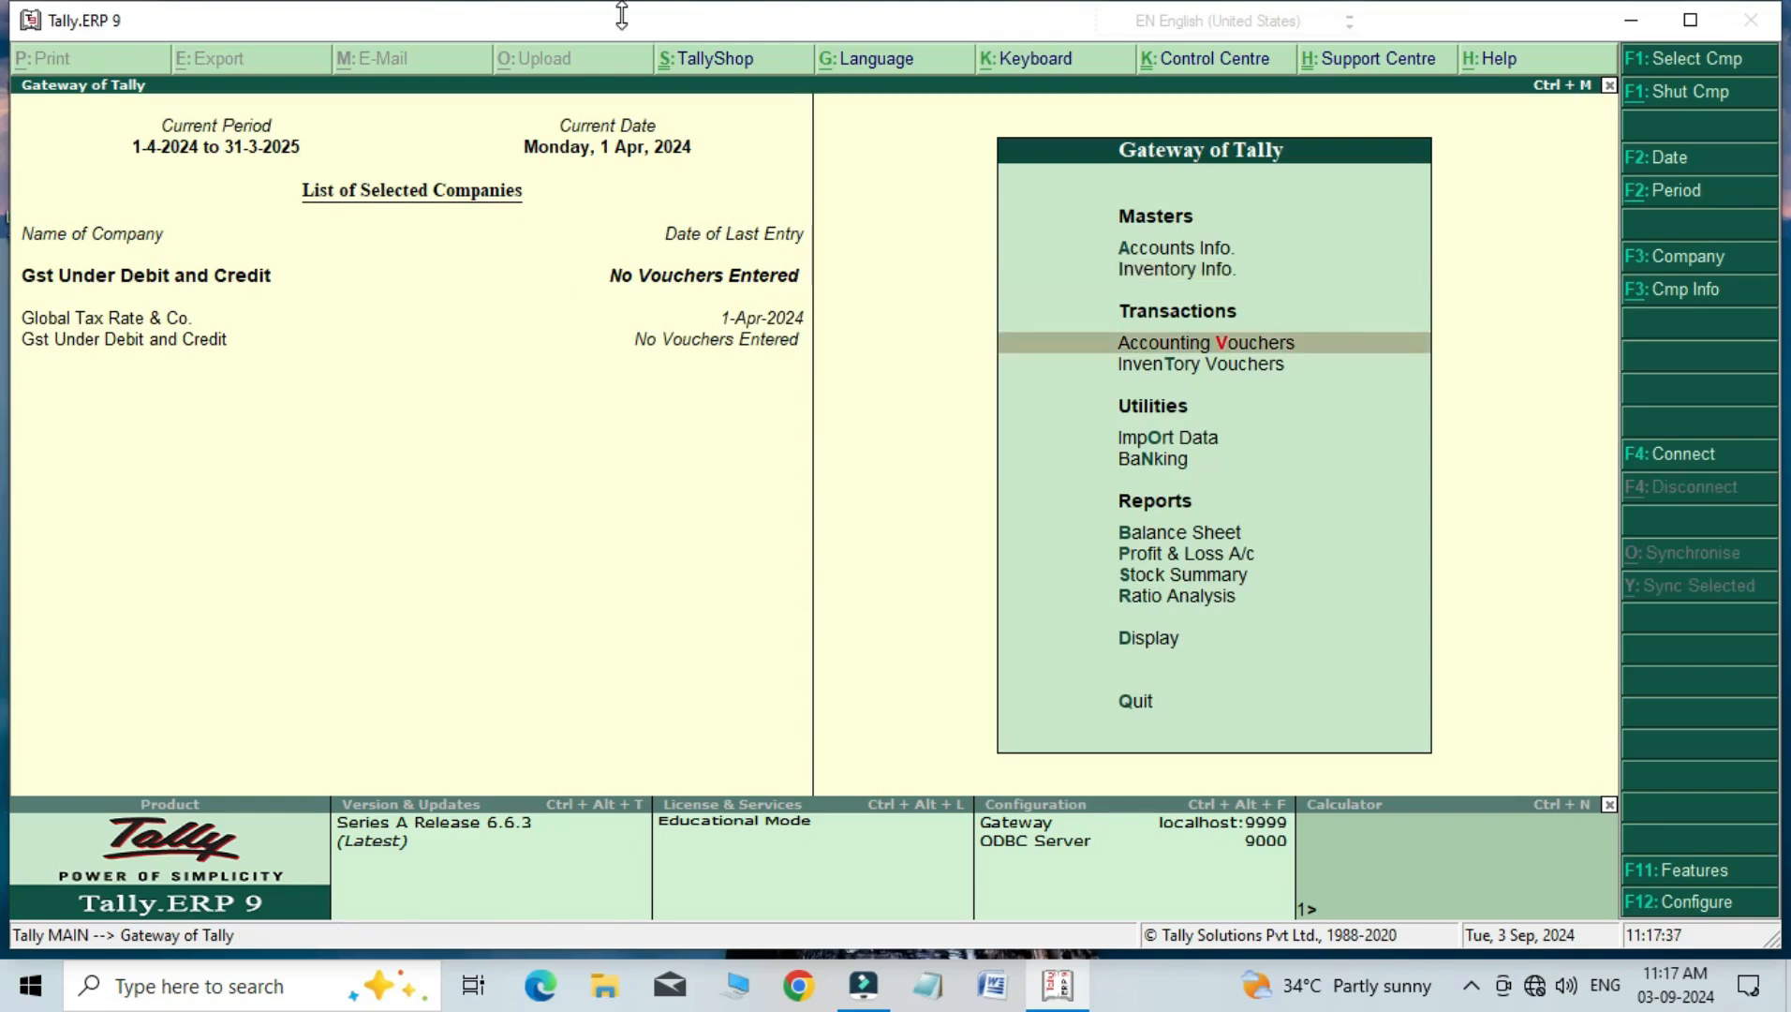
key(Return)
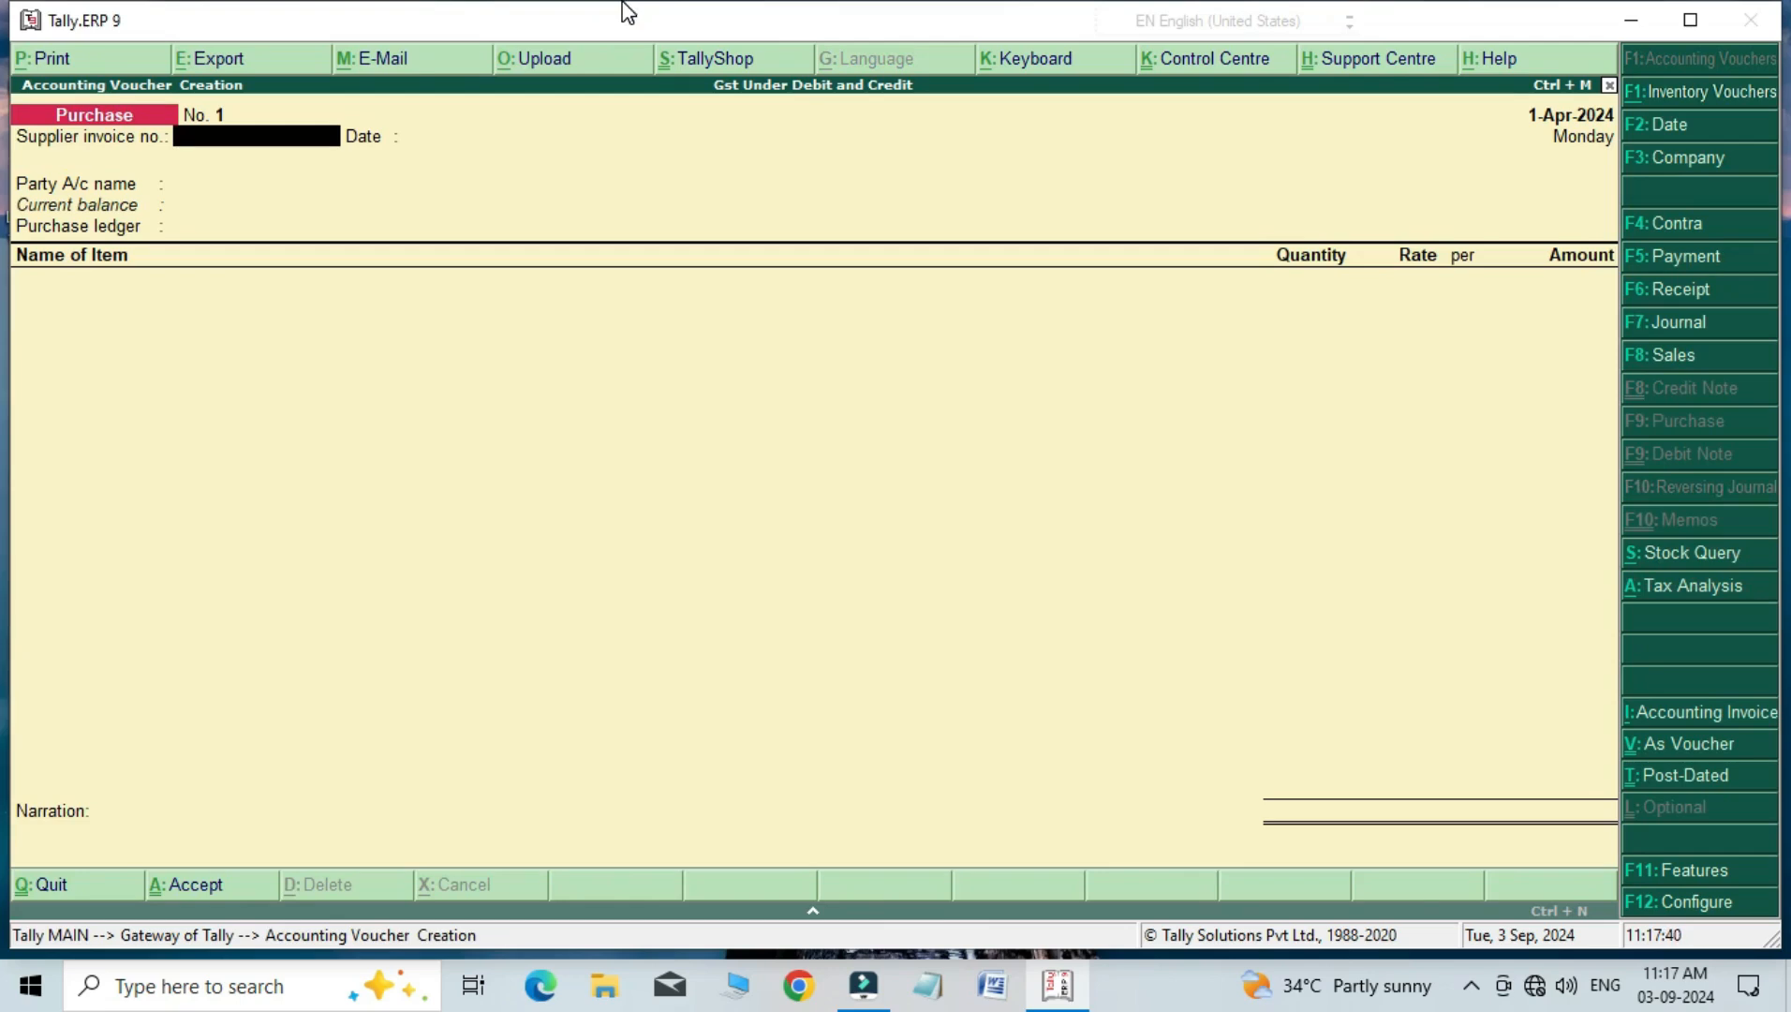
key(F9)
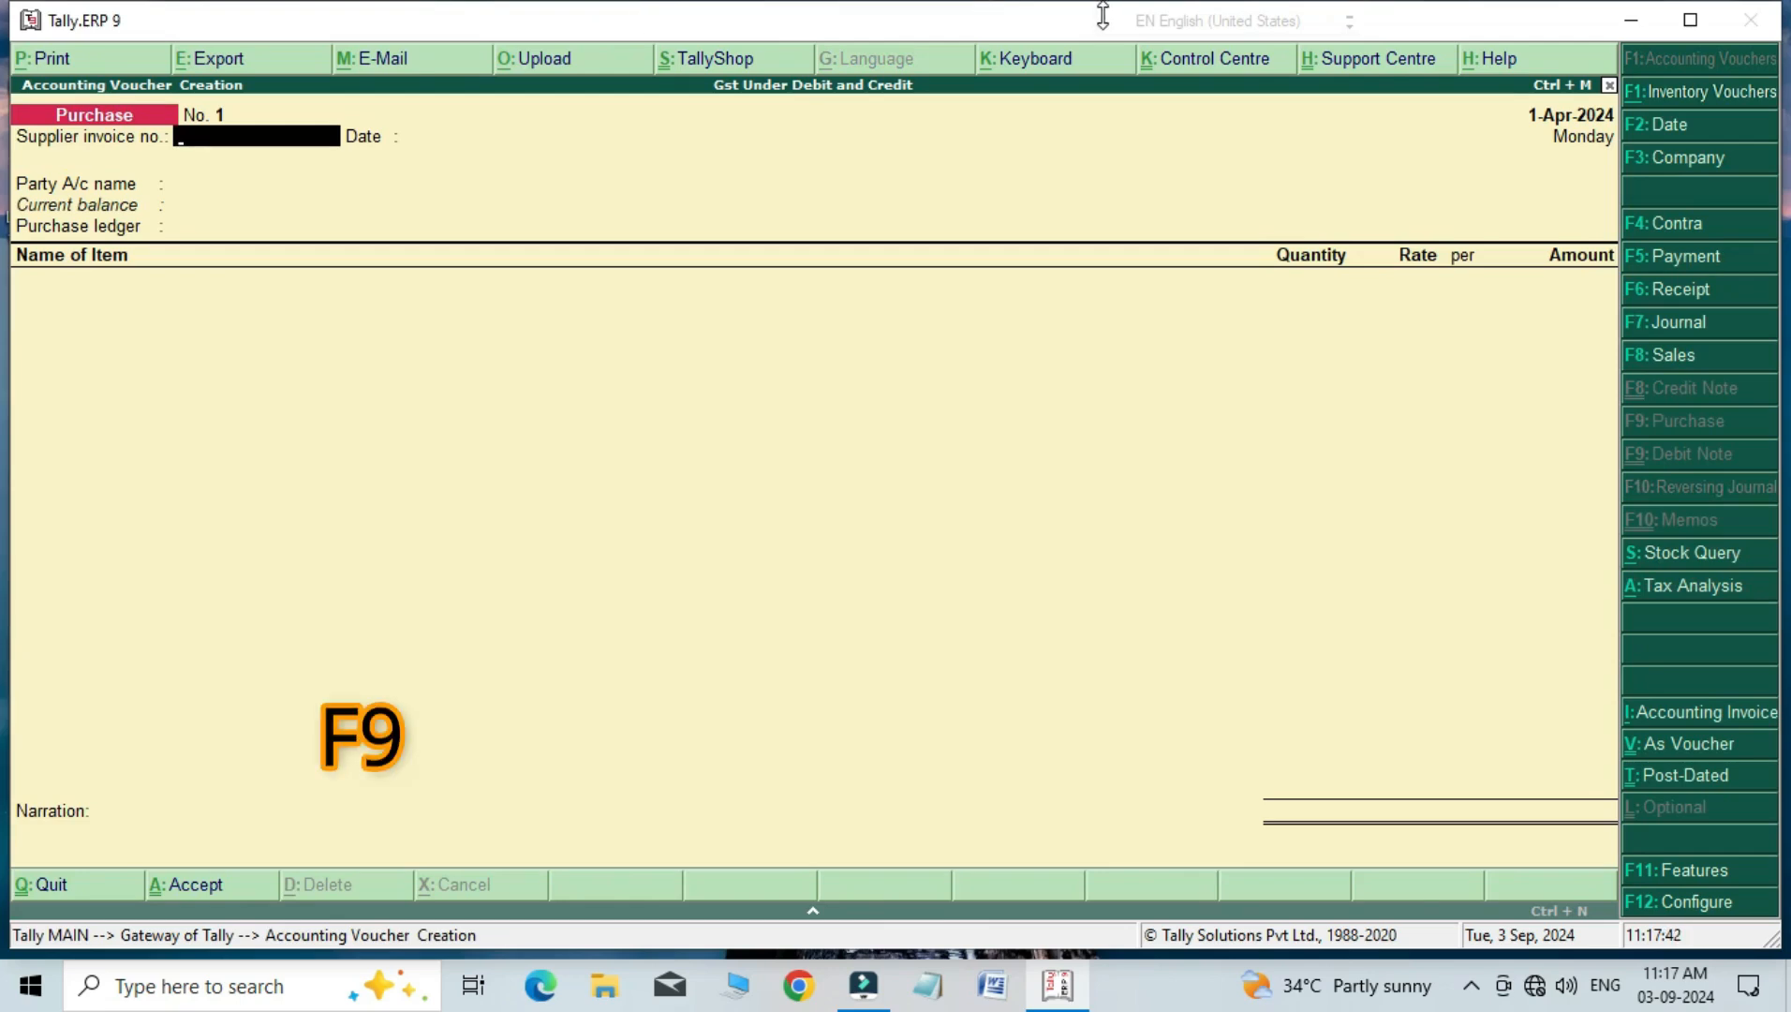
text(12)
key(Return)
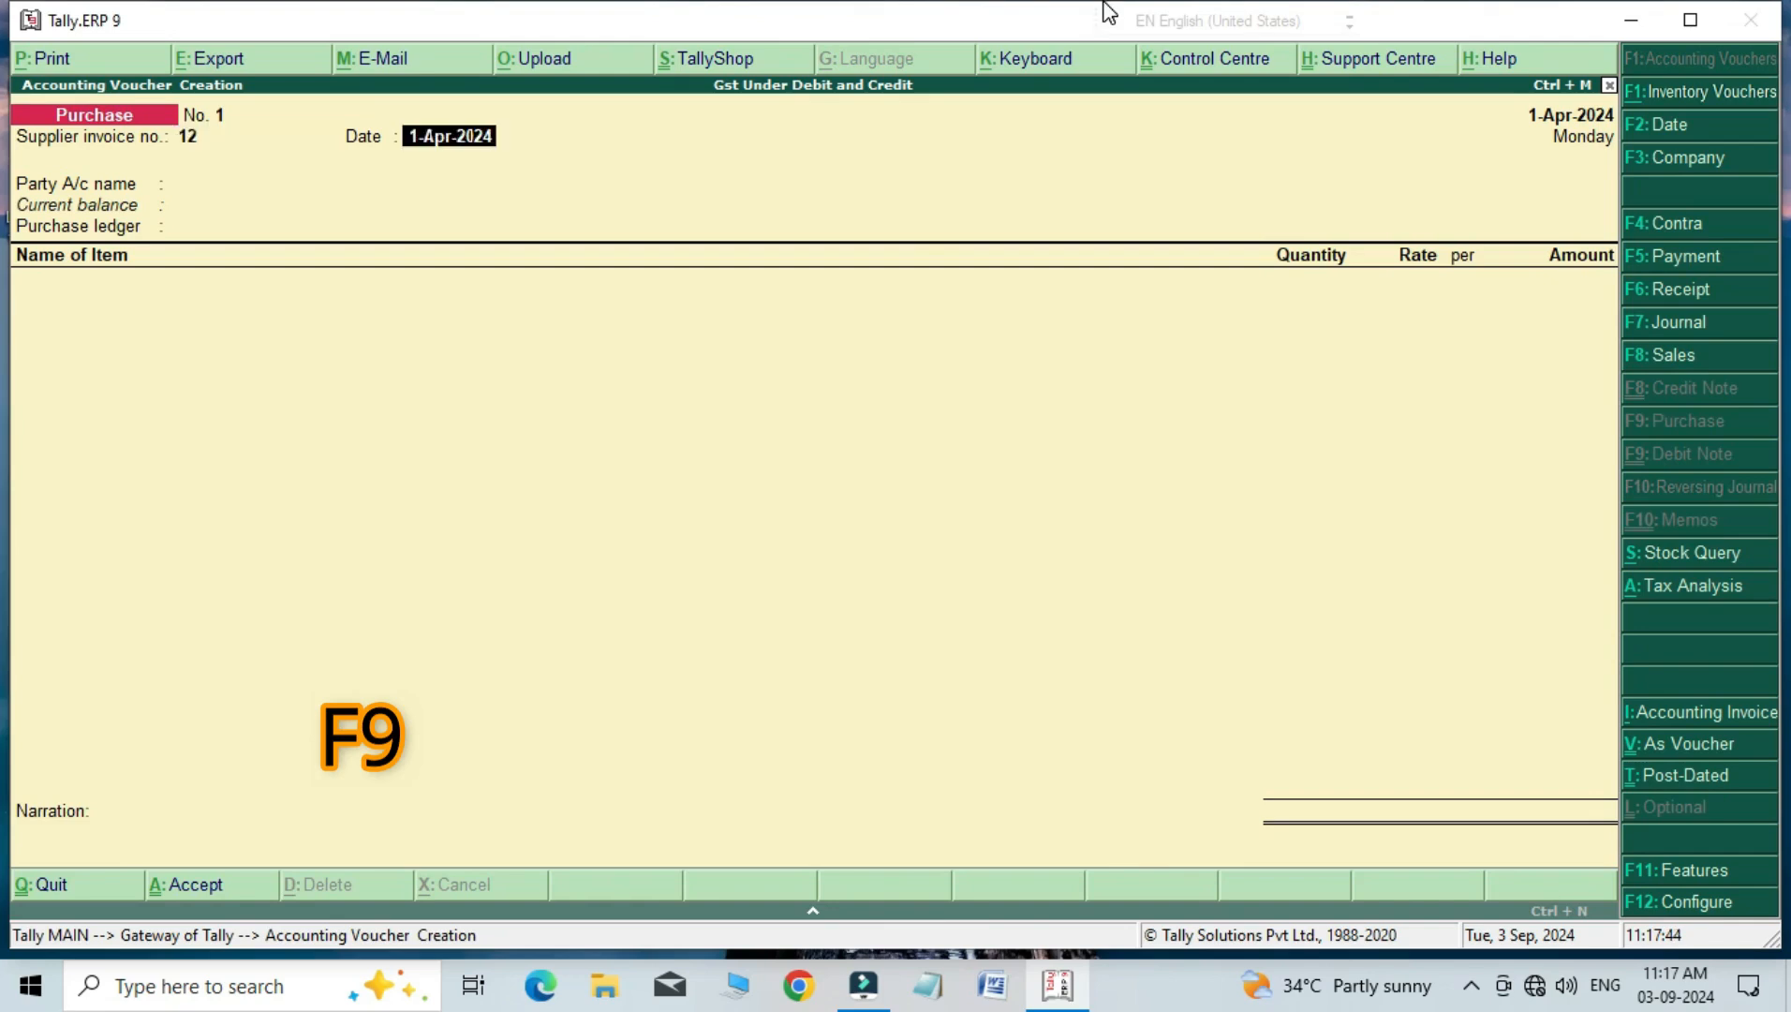
key(Return)
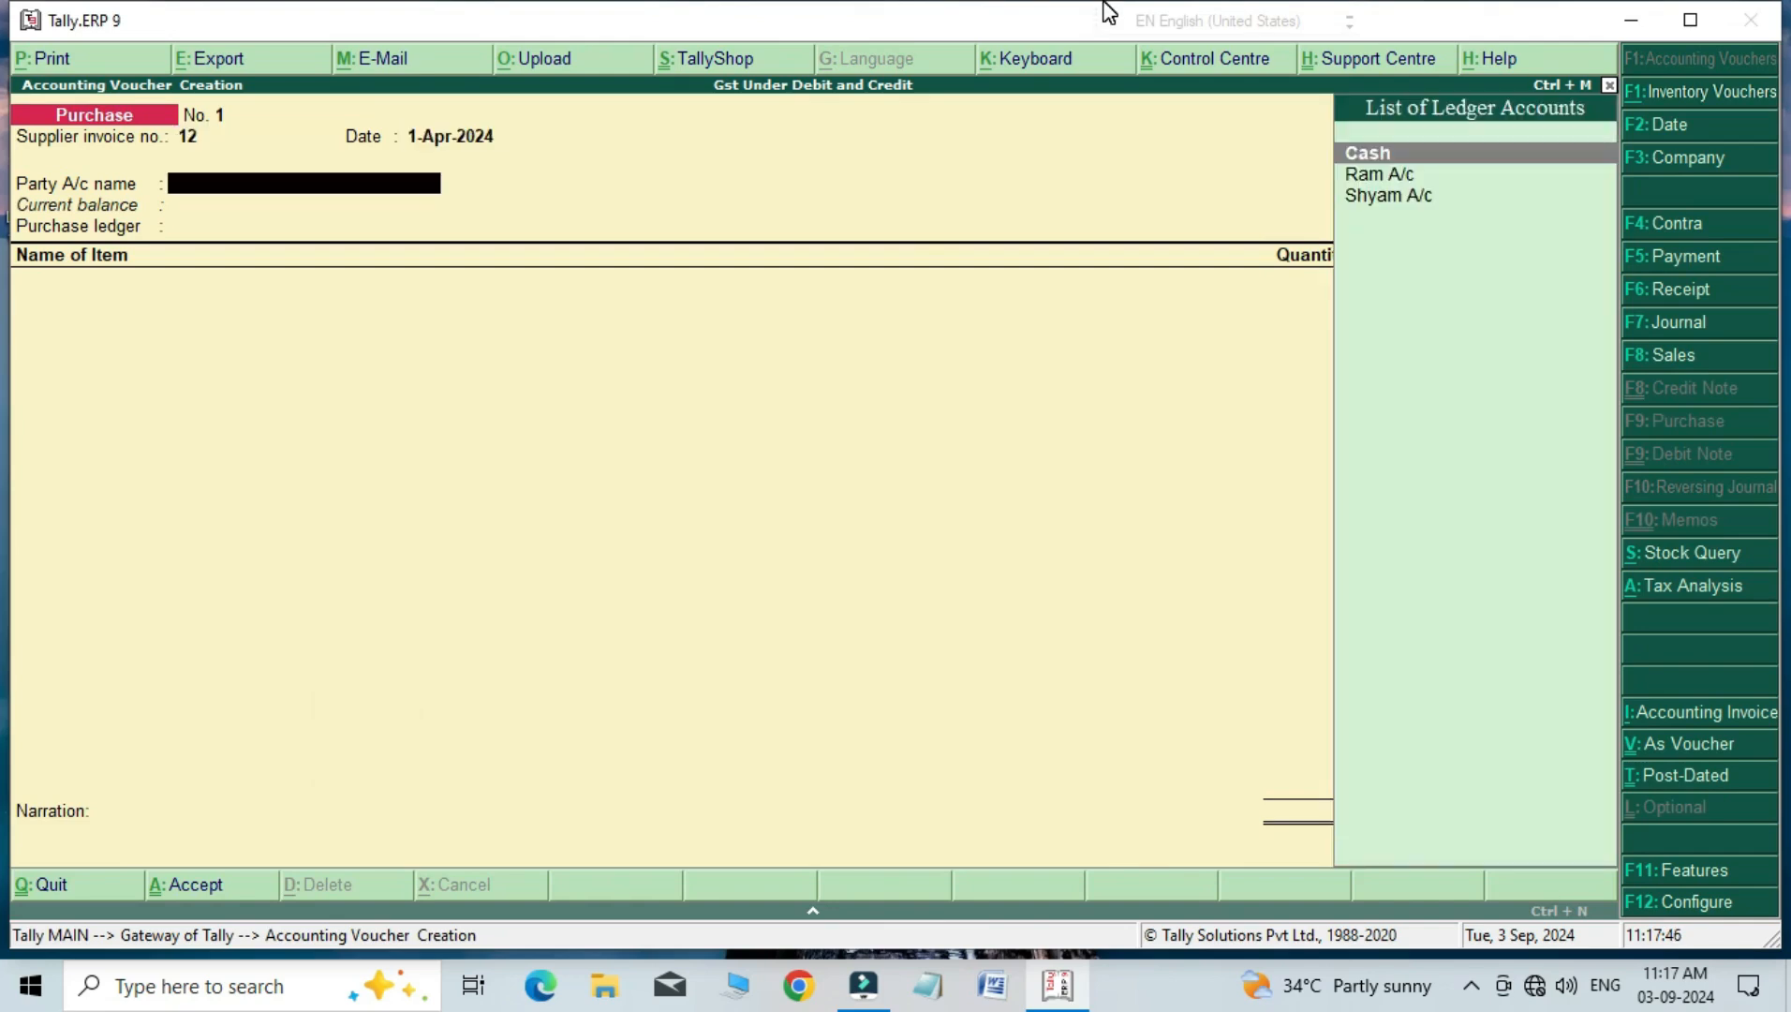
Step: Set the party to the supplier account listed directly after Cash, accept its details, and use Purchase A/c as the purchase ledger
key(Down)
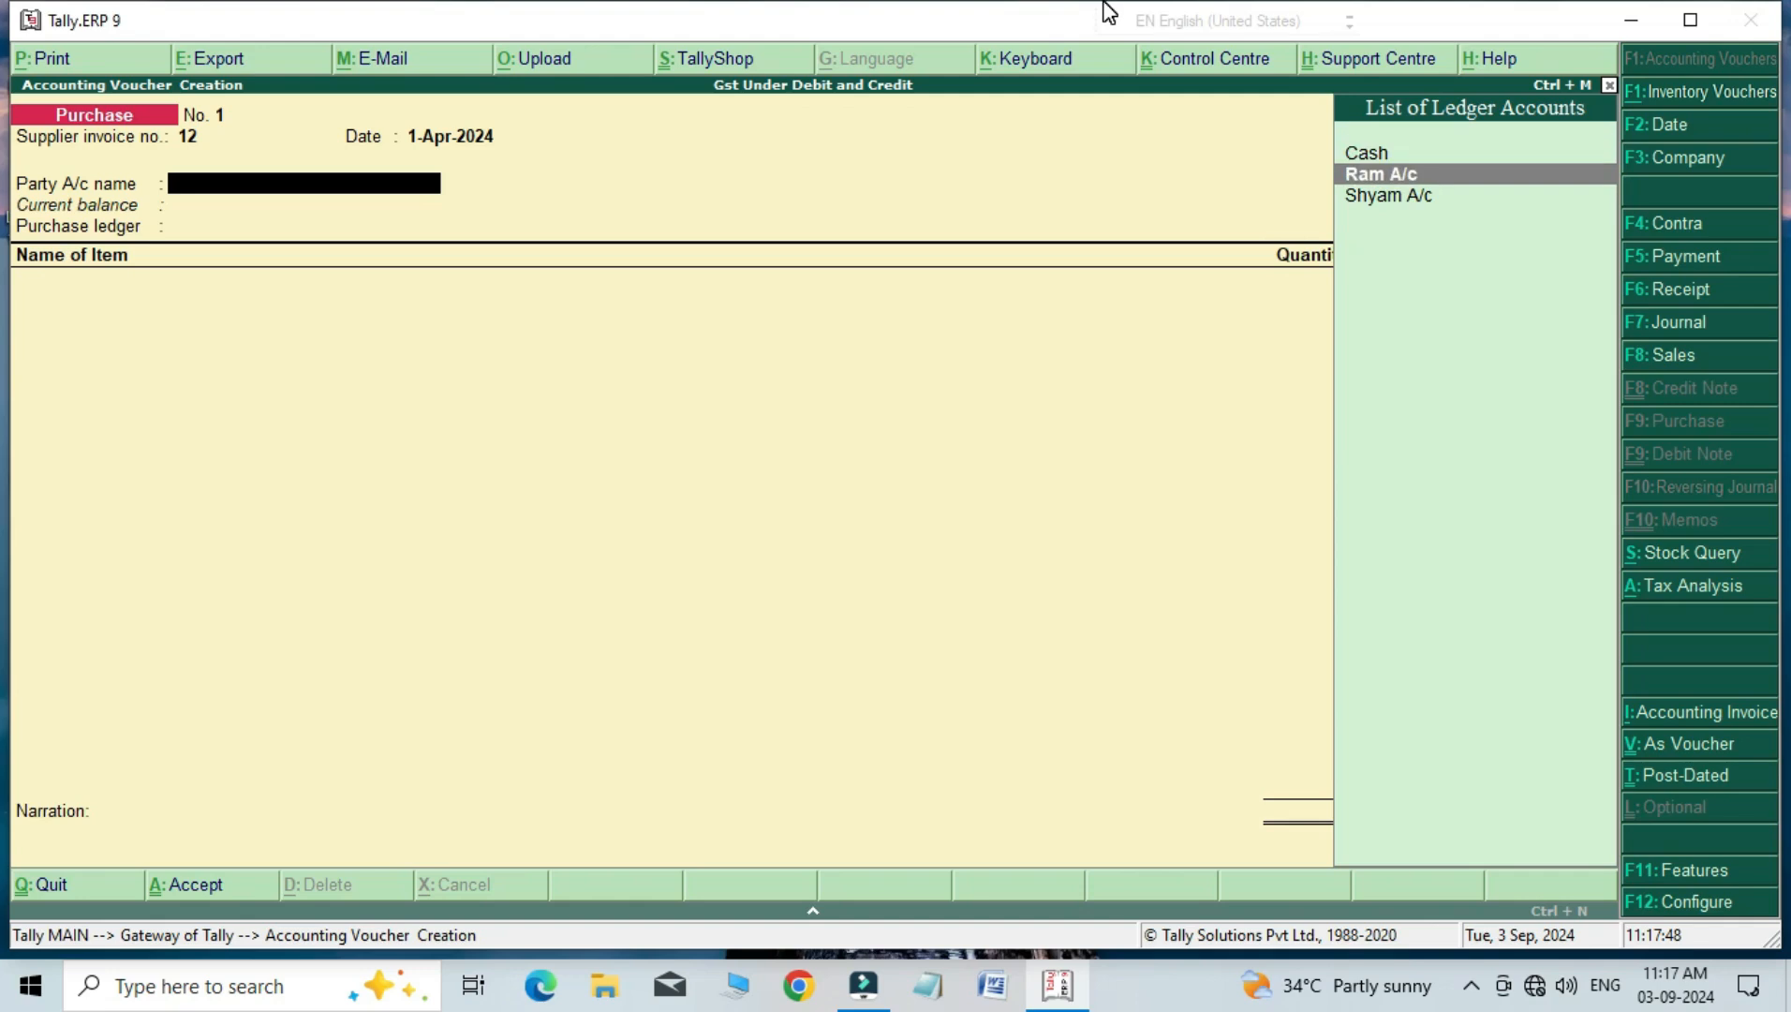
key(Return)
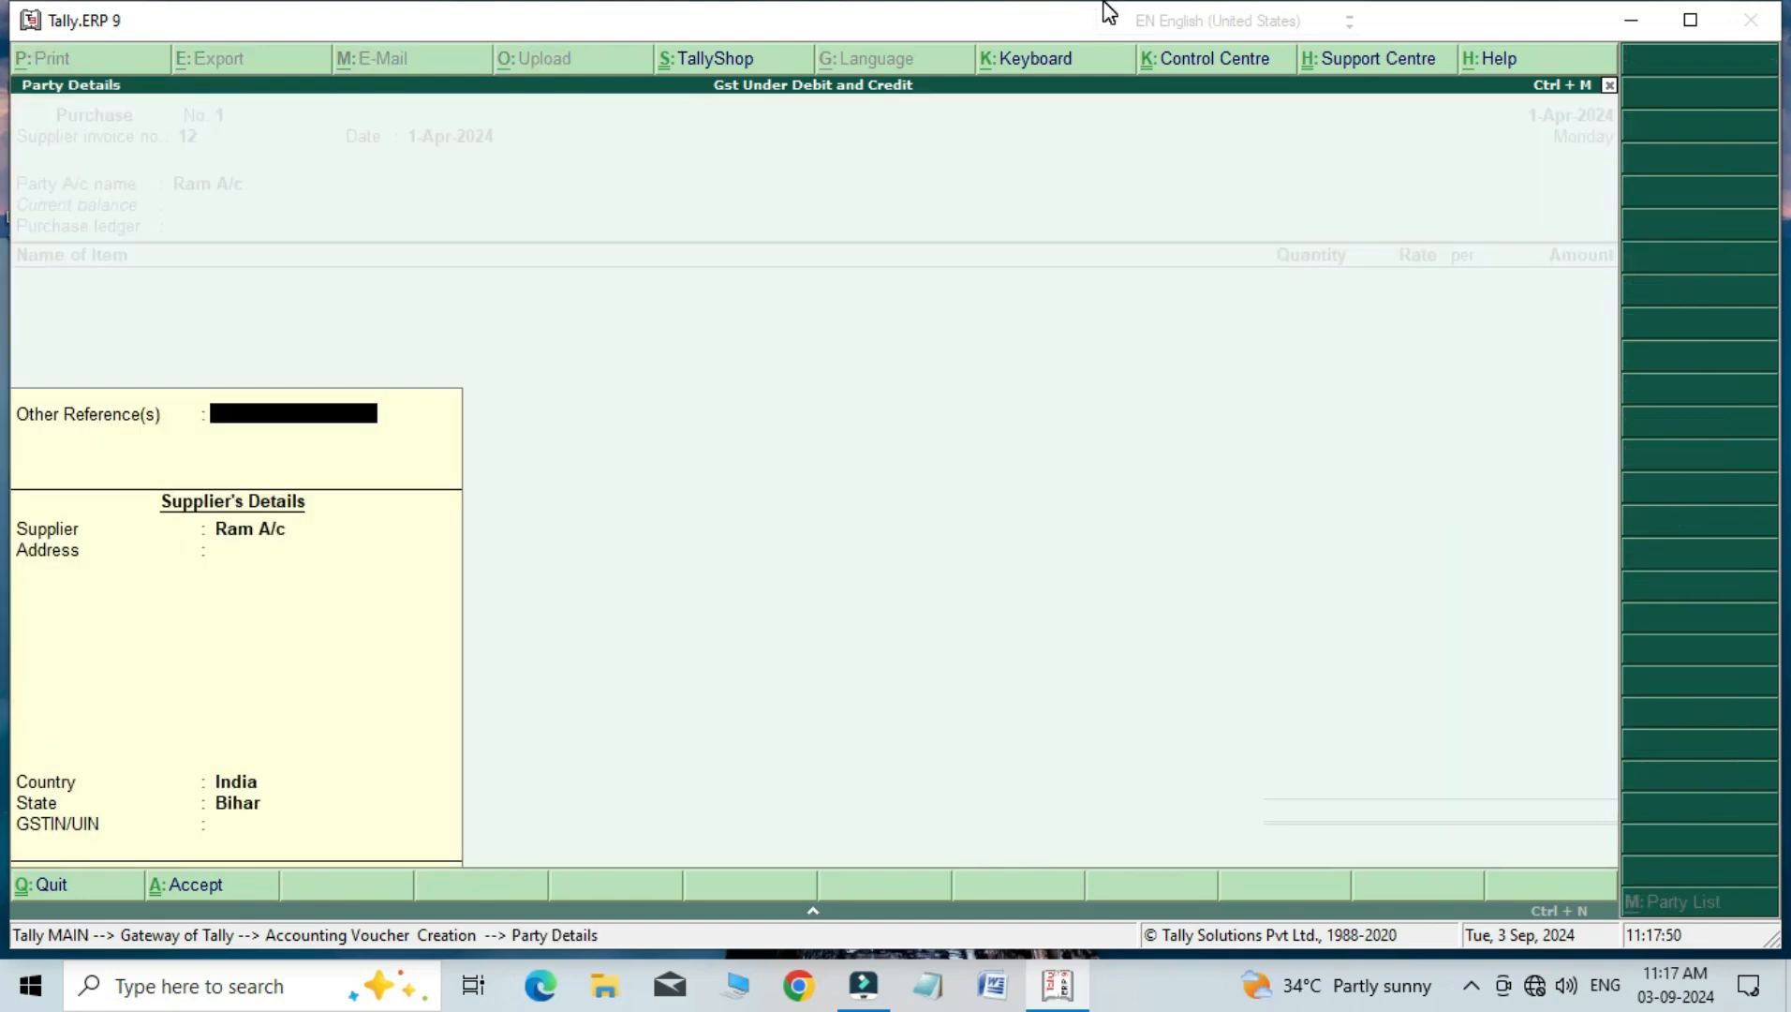
key(ctrl+a)
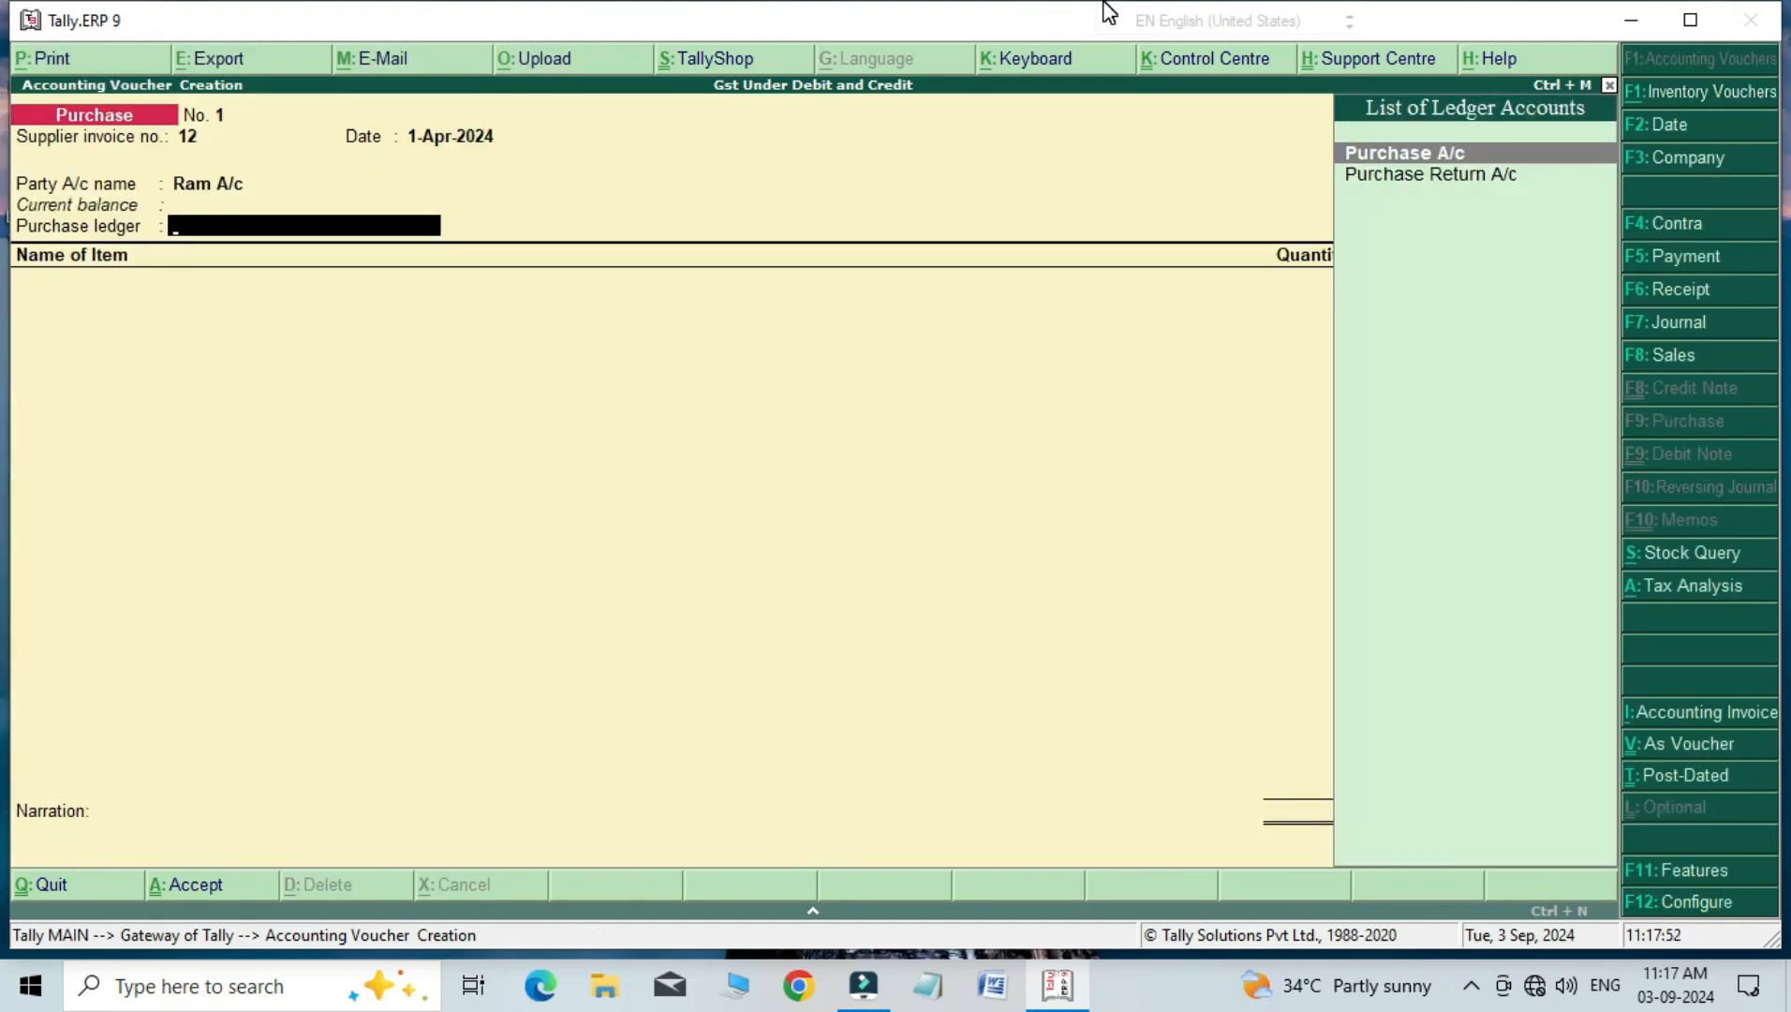
key(Return)
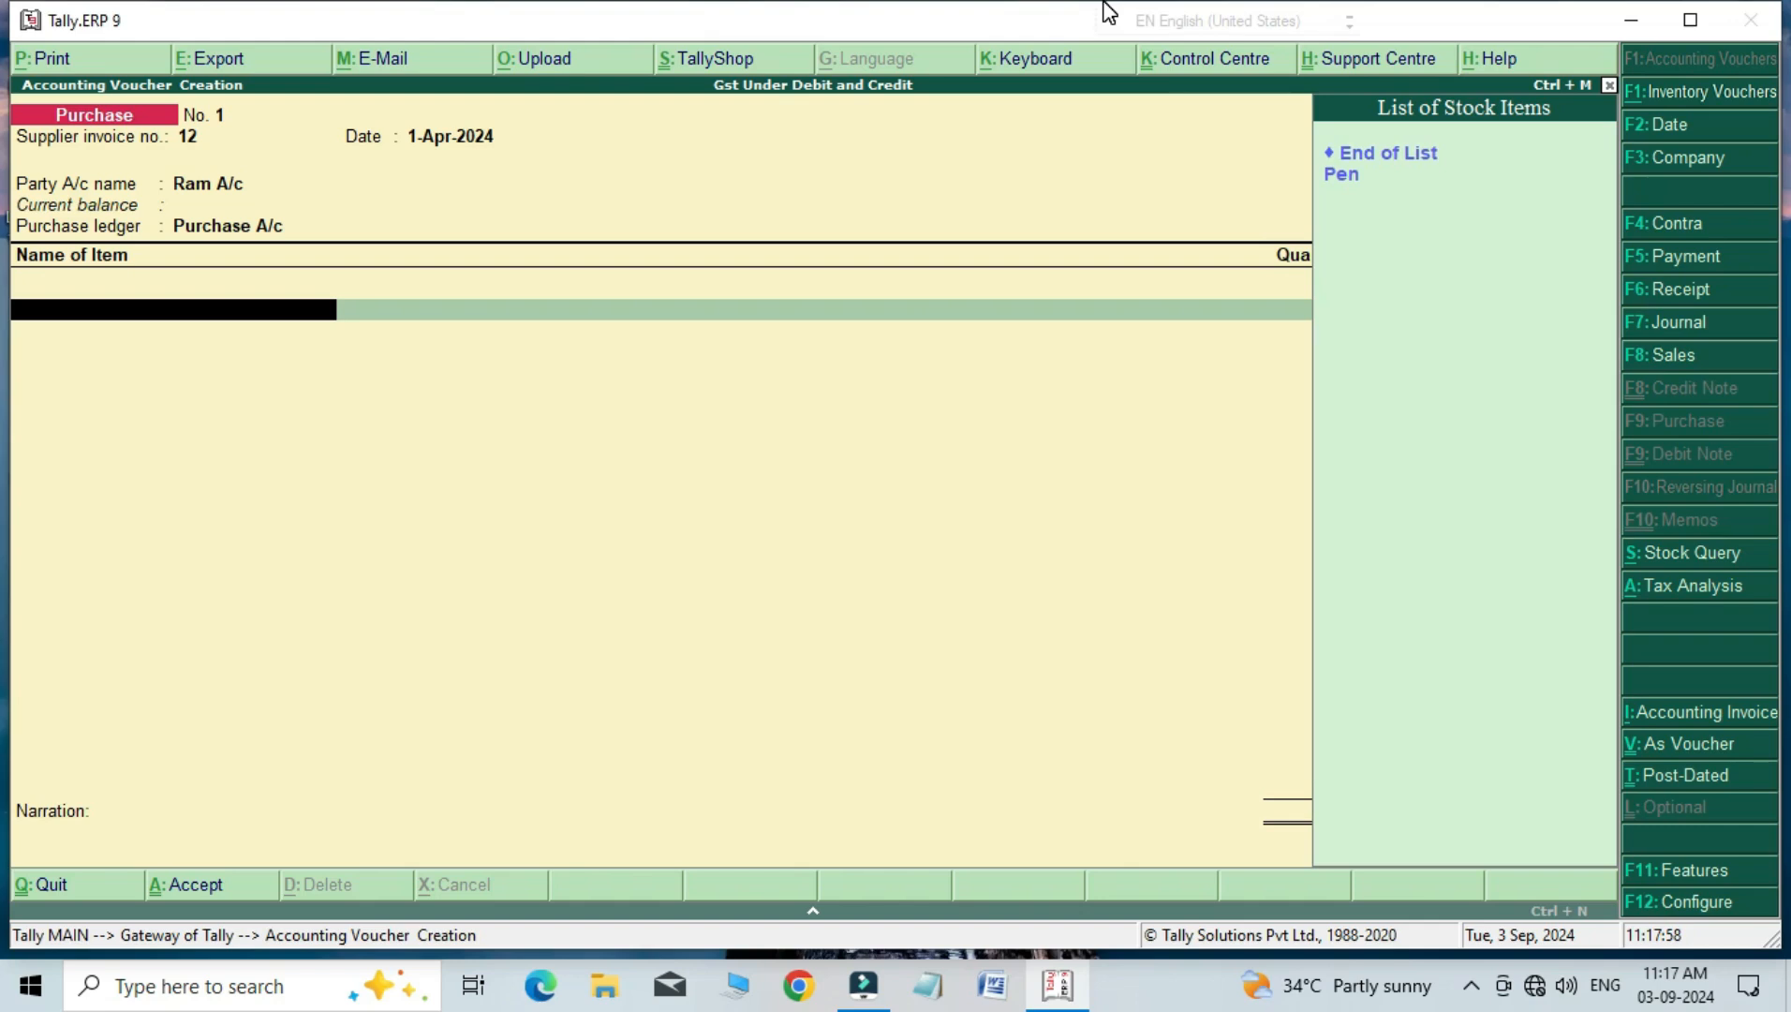
Step: Add the Pen stock item with a quantity of 20 pieces at a rate of 20.00, and end the item list
key(Down)
key(Return)
text(20)
key(Return)
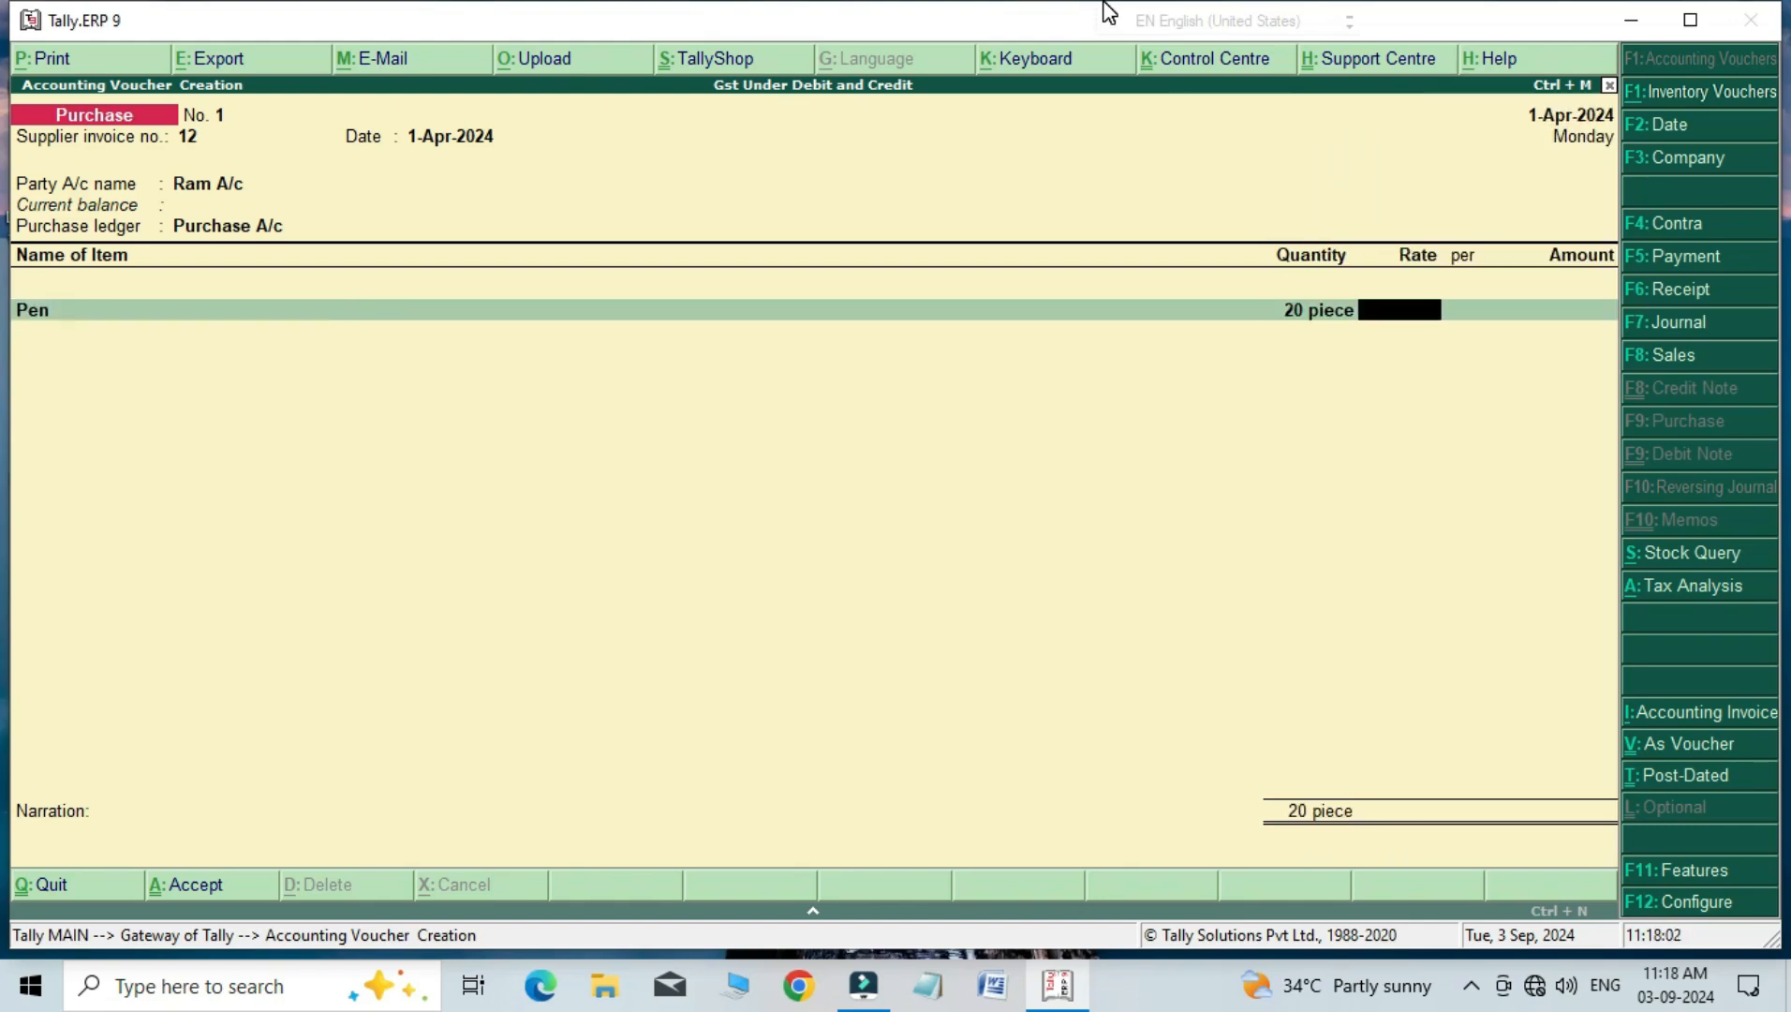
text(20)
key(Return)
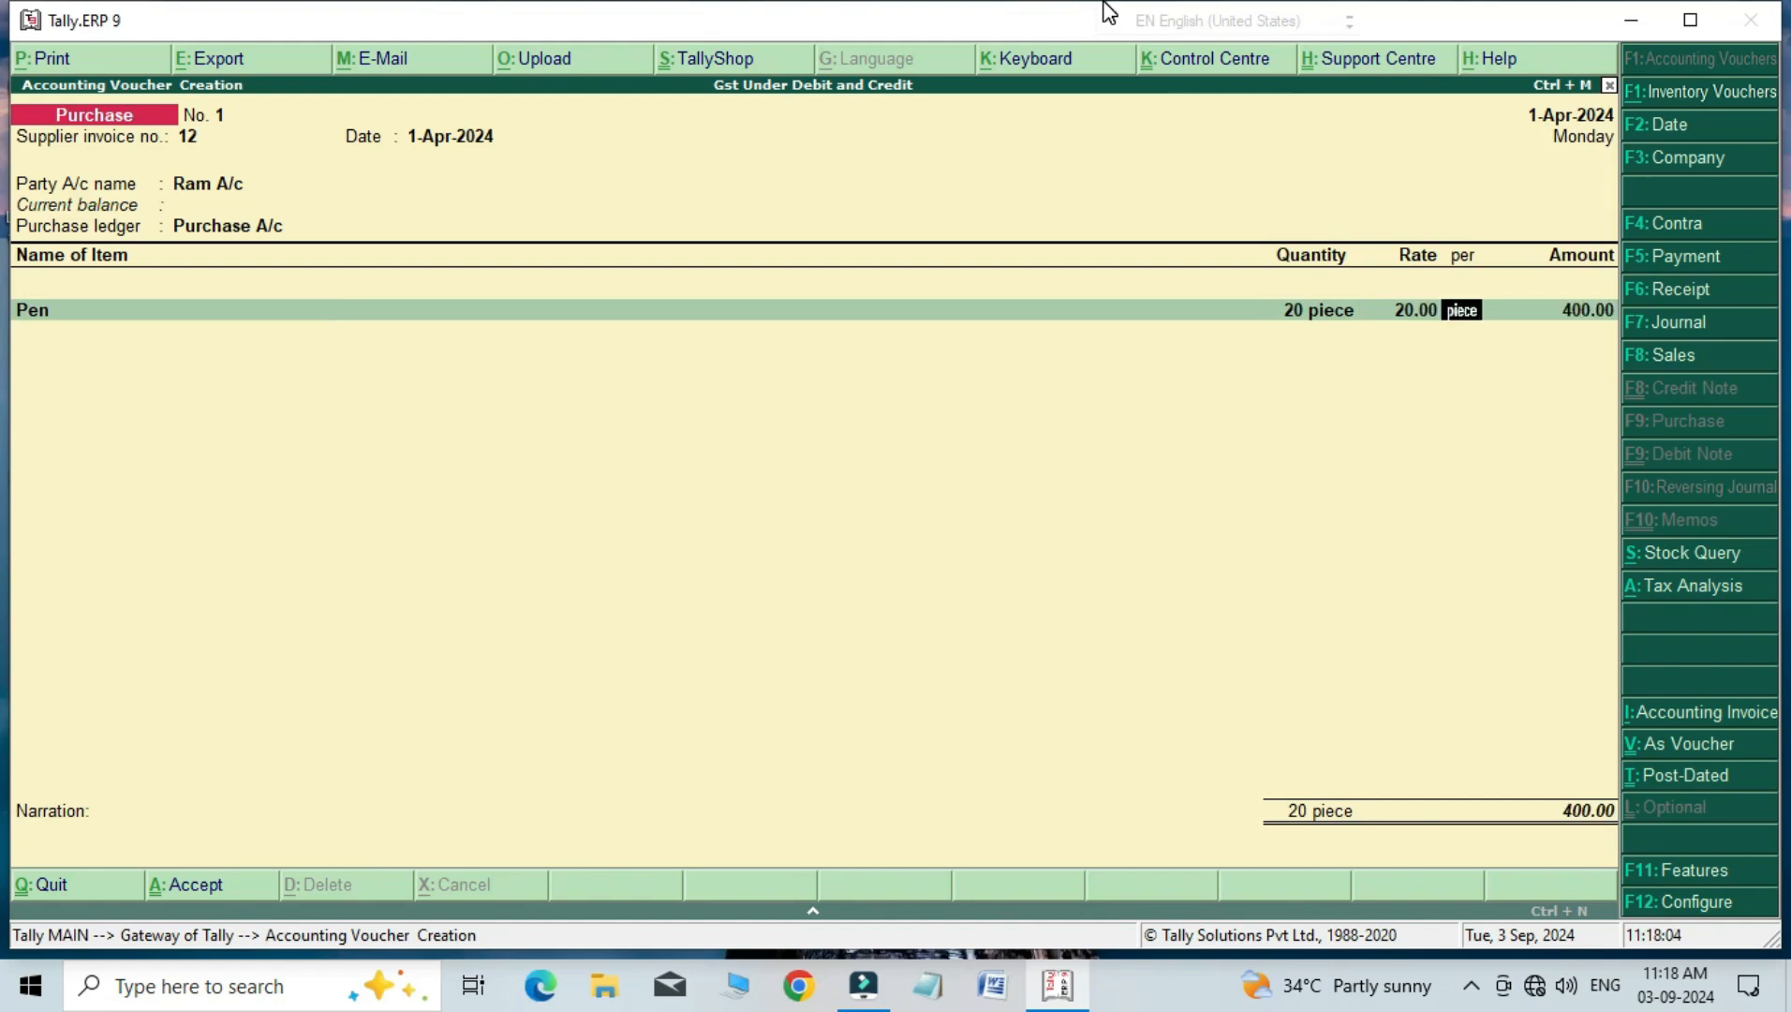
key(Return)
key(Return)
key(Return)
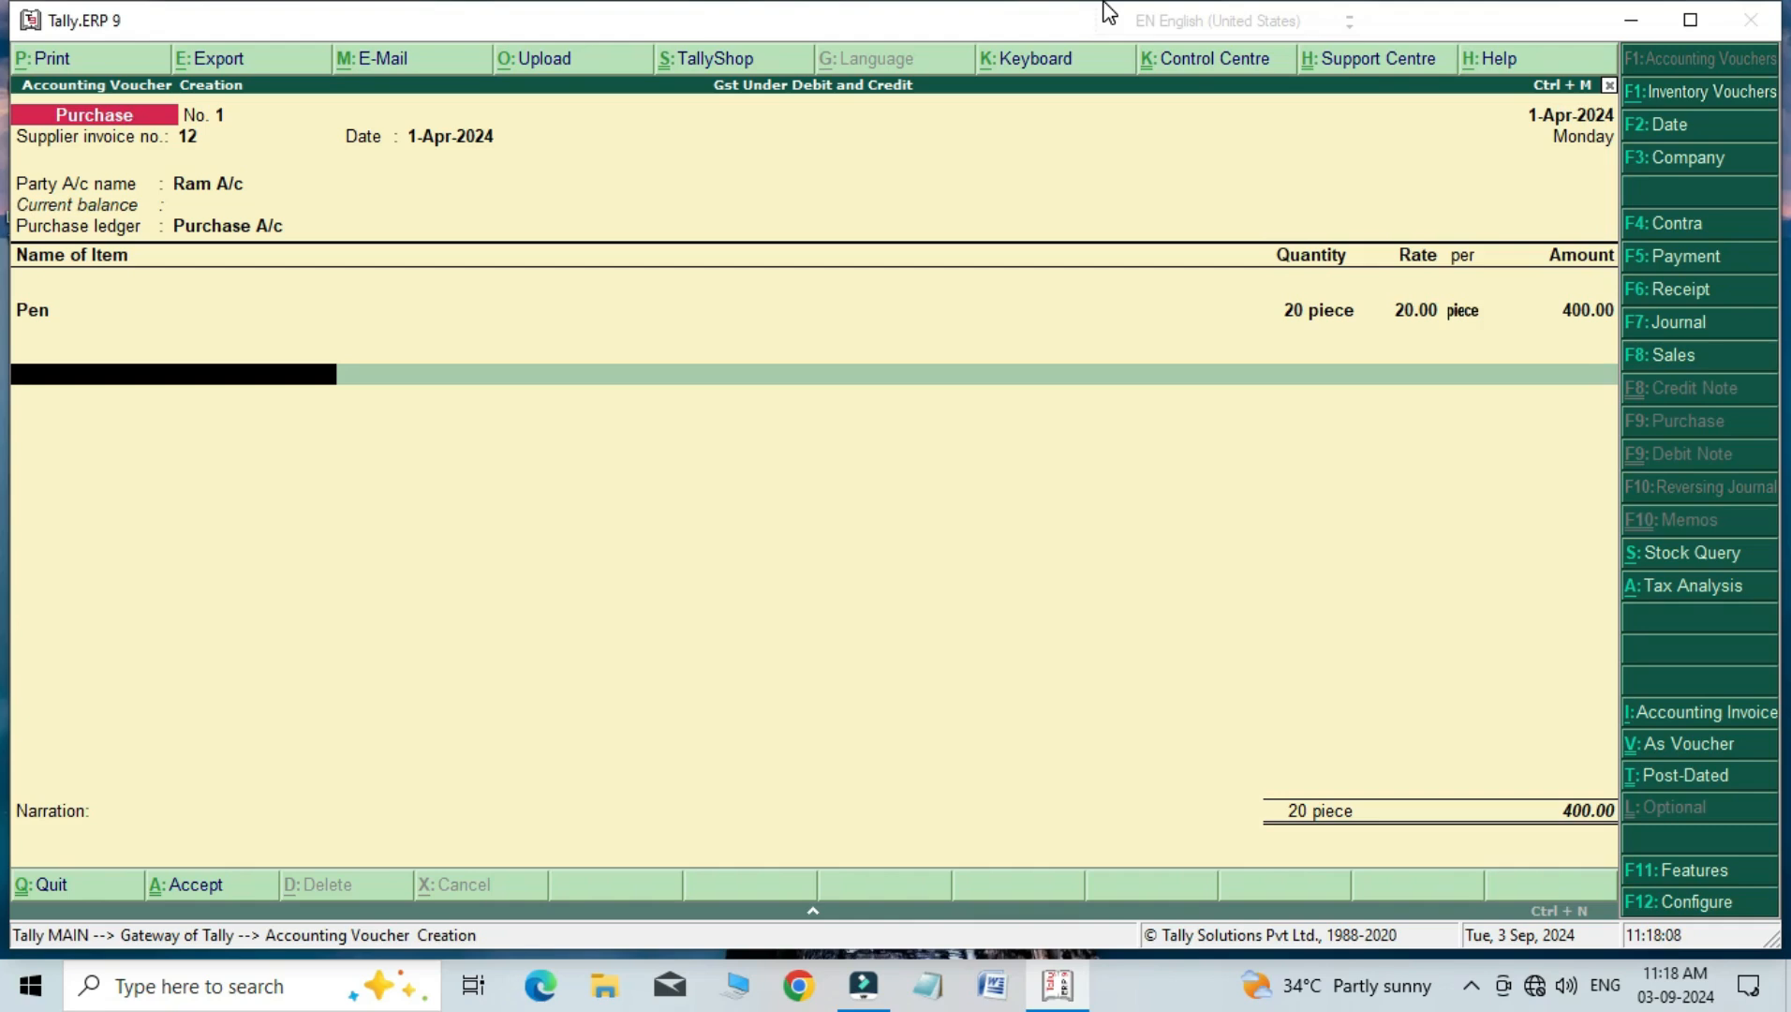
Step: Add the Cgst and Sgst ledgers beneath the Pen item in the purchase voucher, keeping their calculated amounts
key(Down)
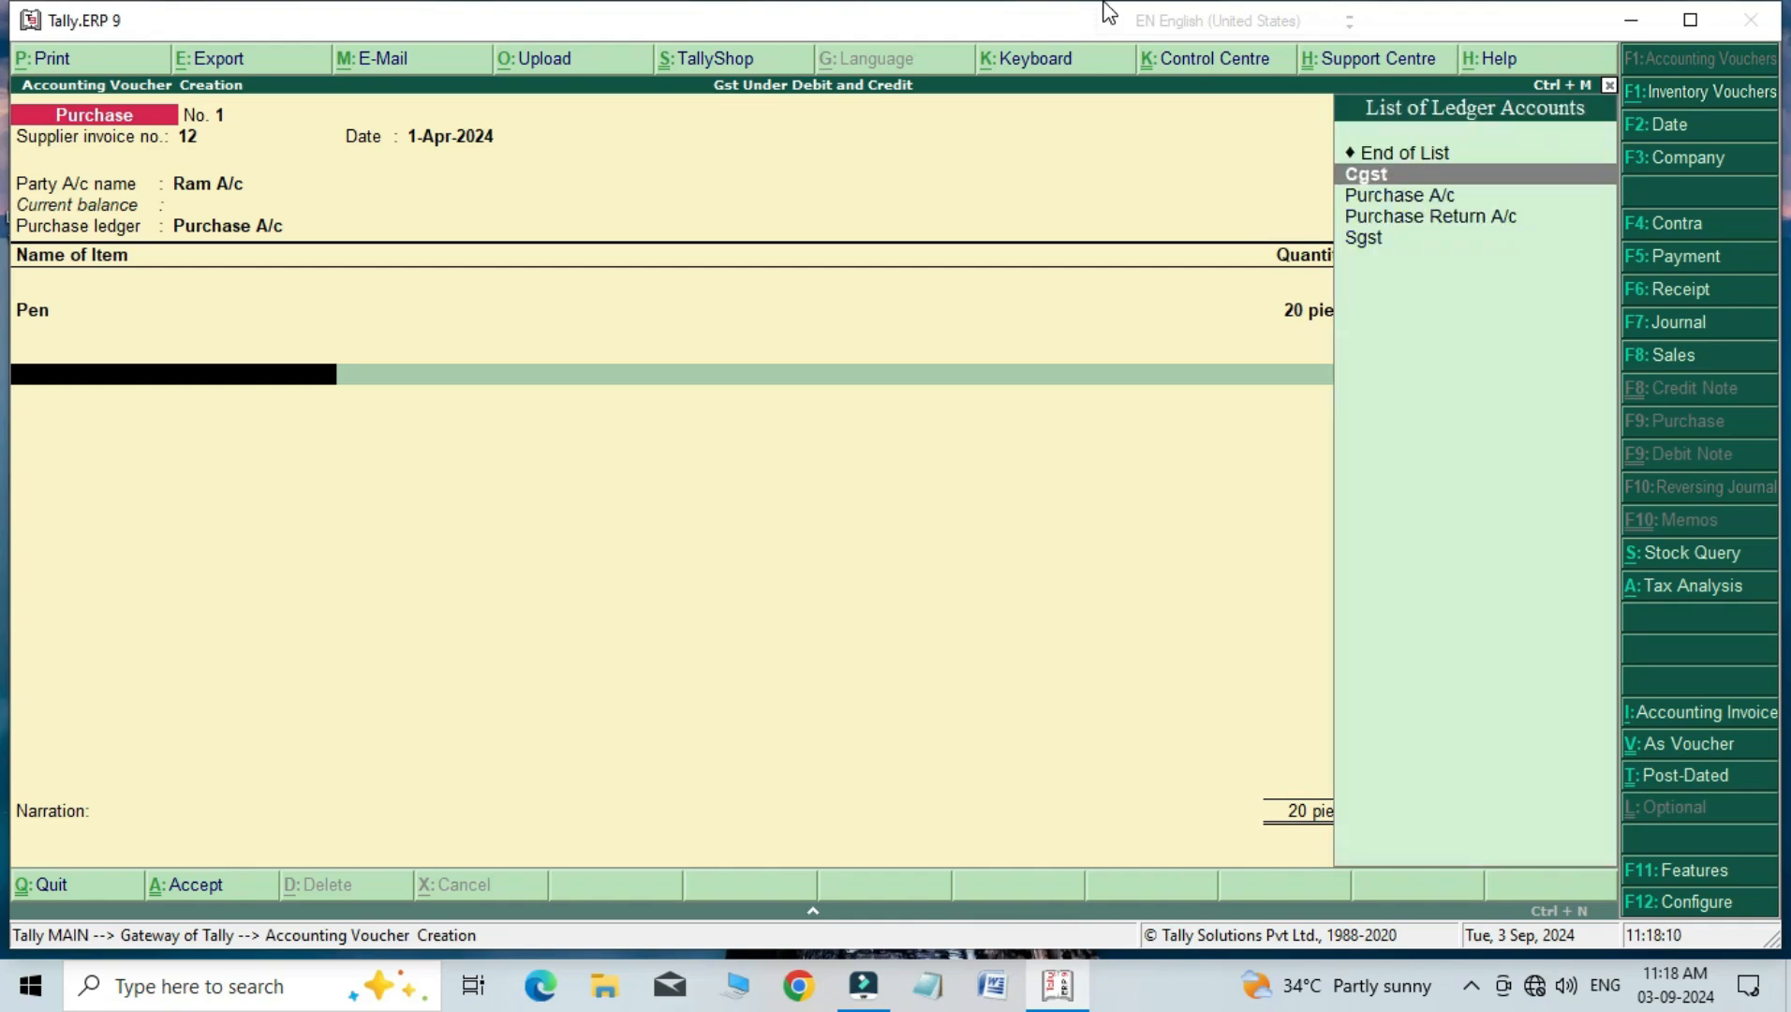
key(Return)
key(Return)
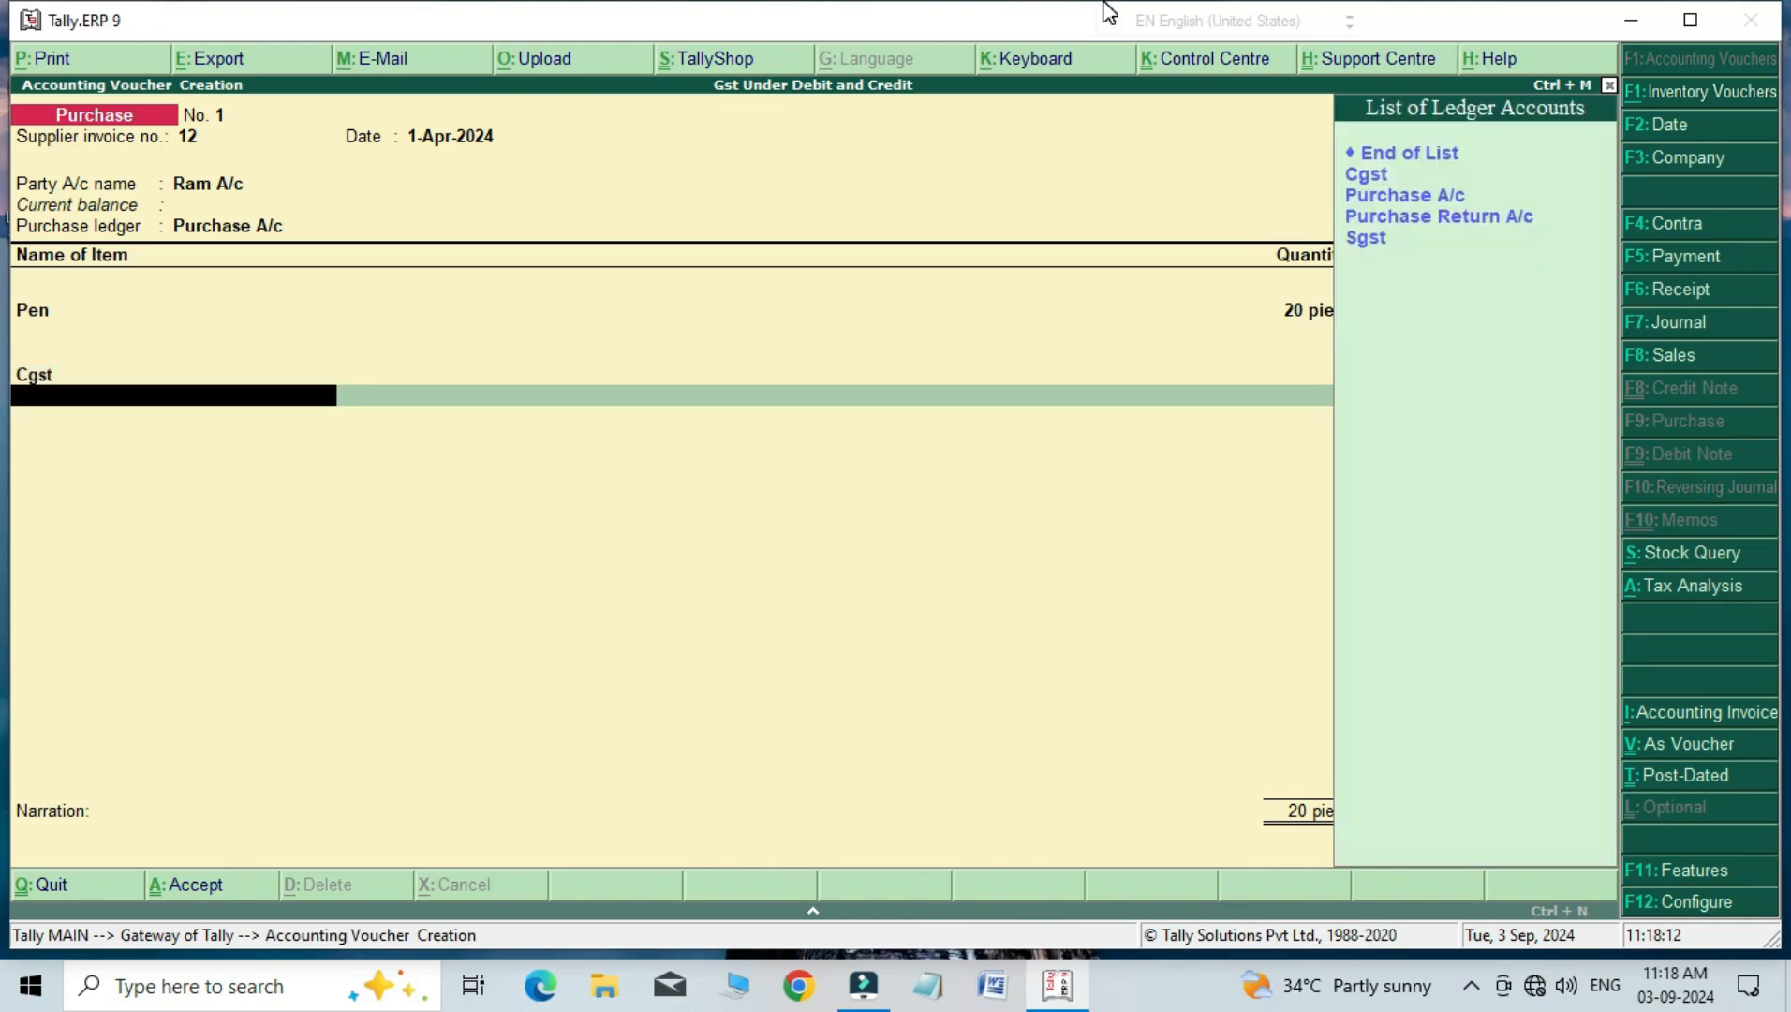
key(Down)
key(Down)
key(Down)
key(Down)
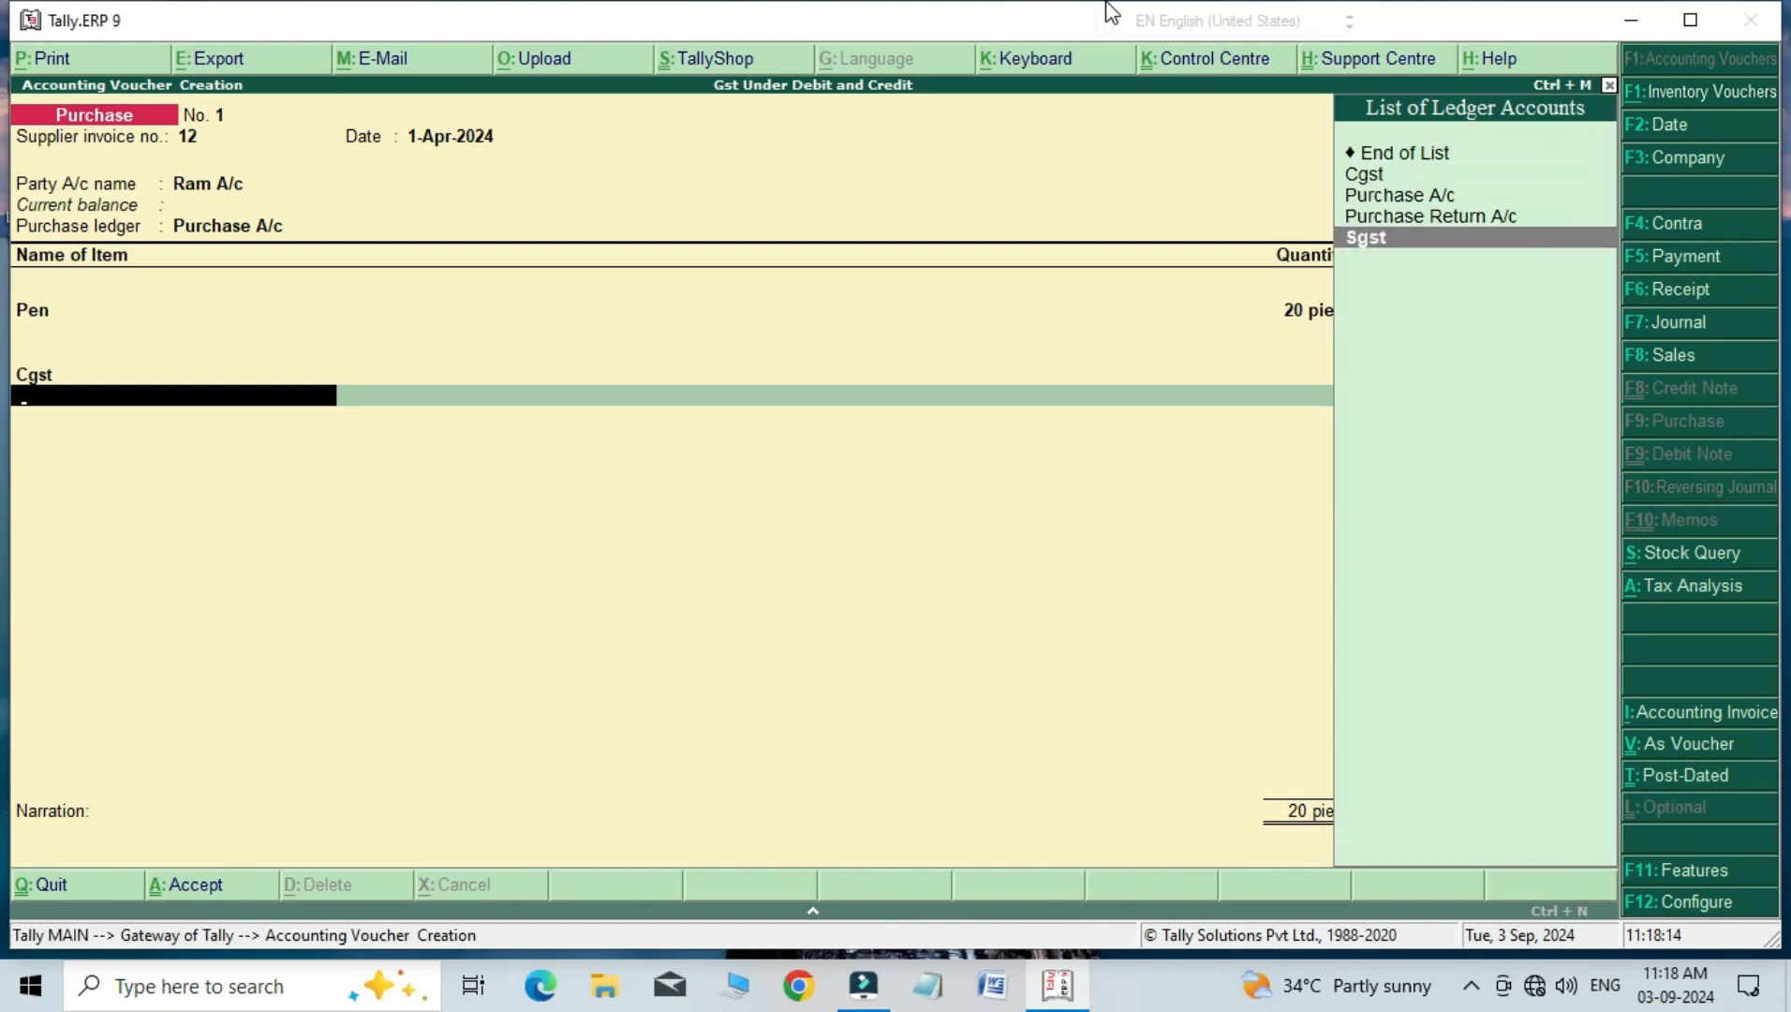
key(Return)
key(Return)
Step: End the ledger list and accept the purchase voucher without a narration
key(Return)
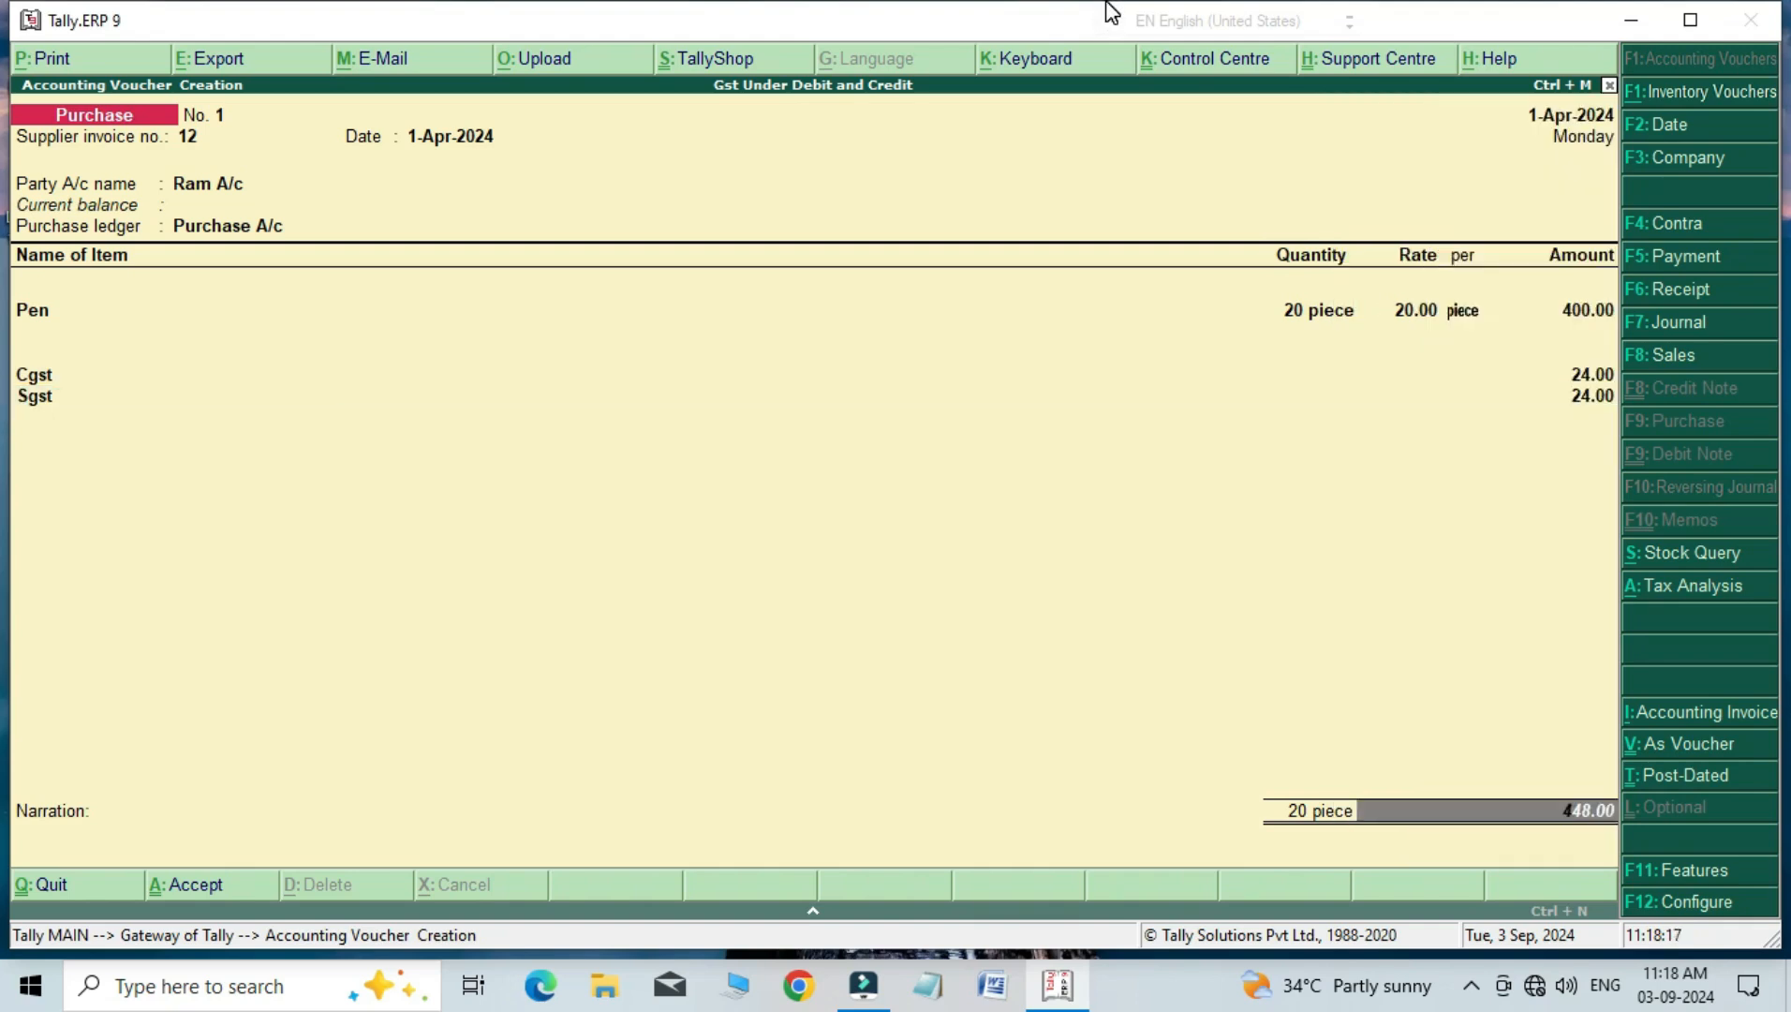
key(Return)
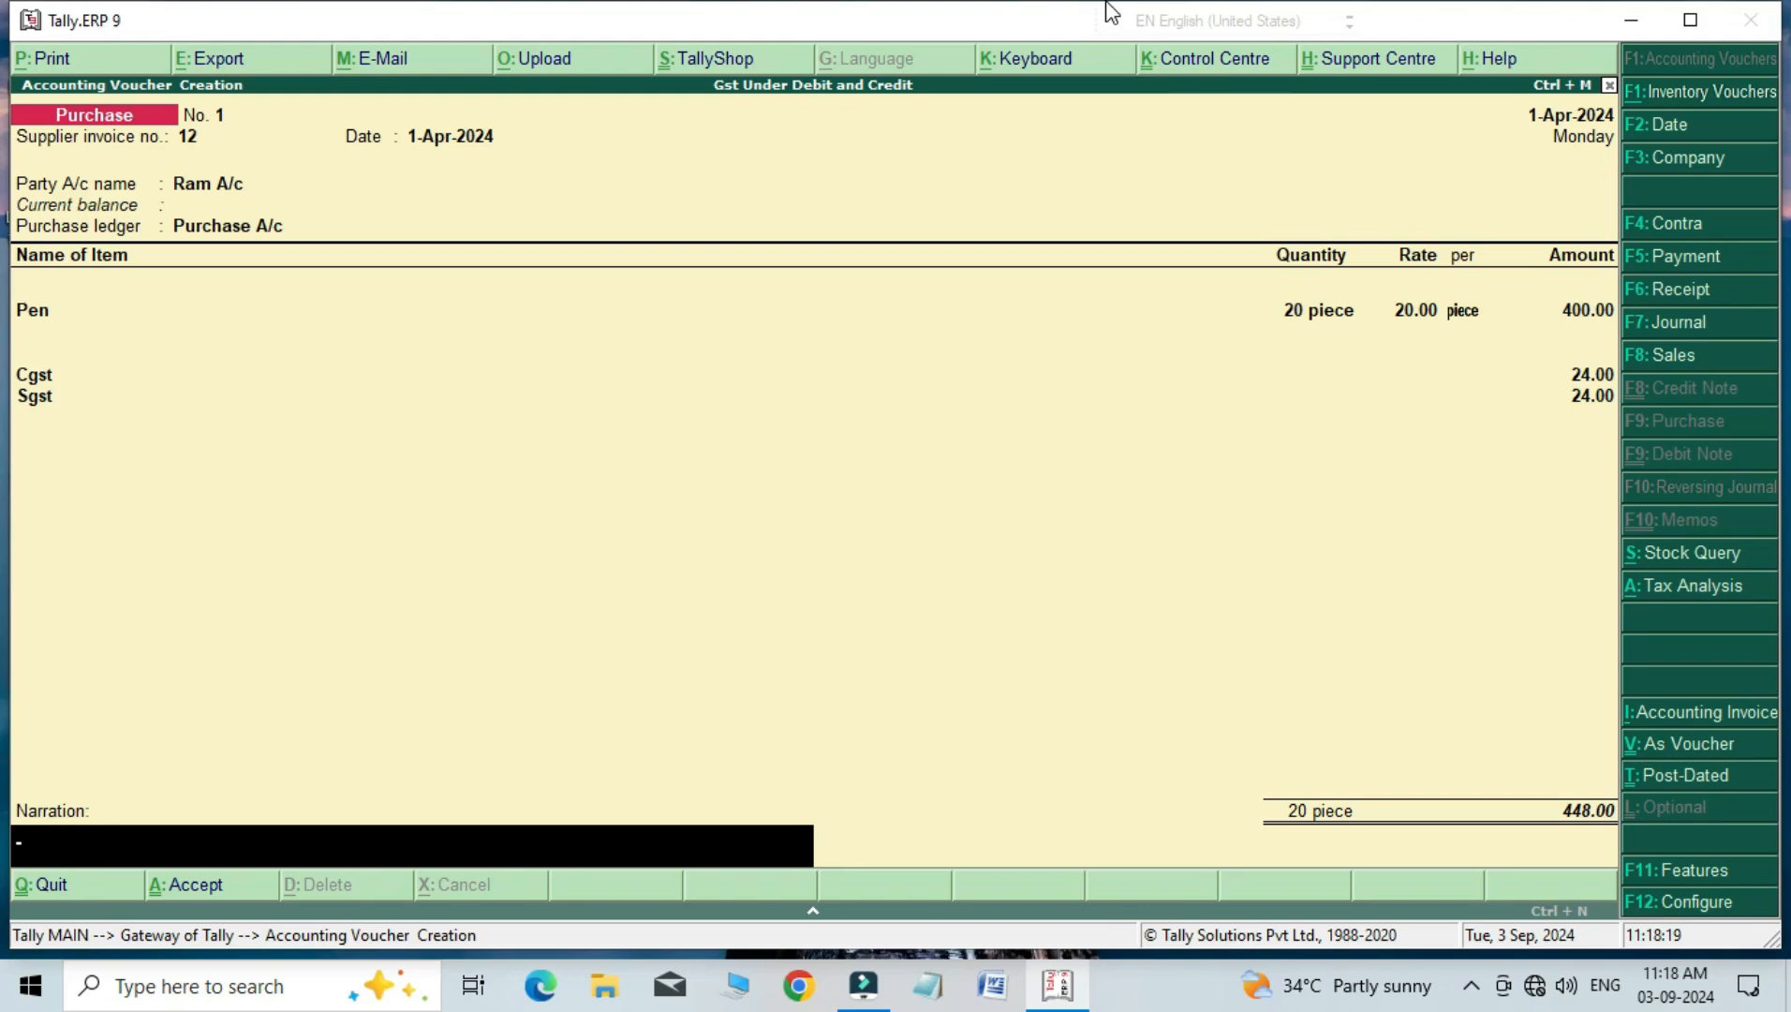
key(Return)
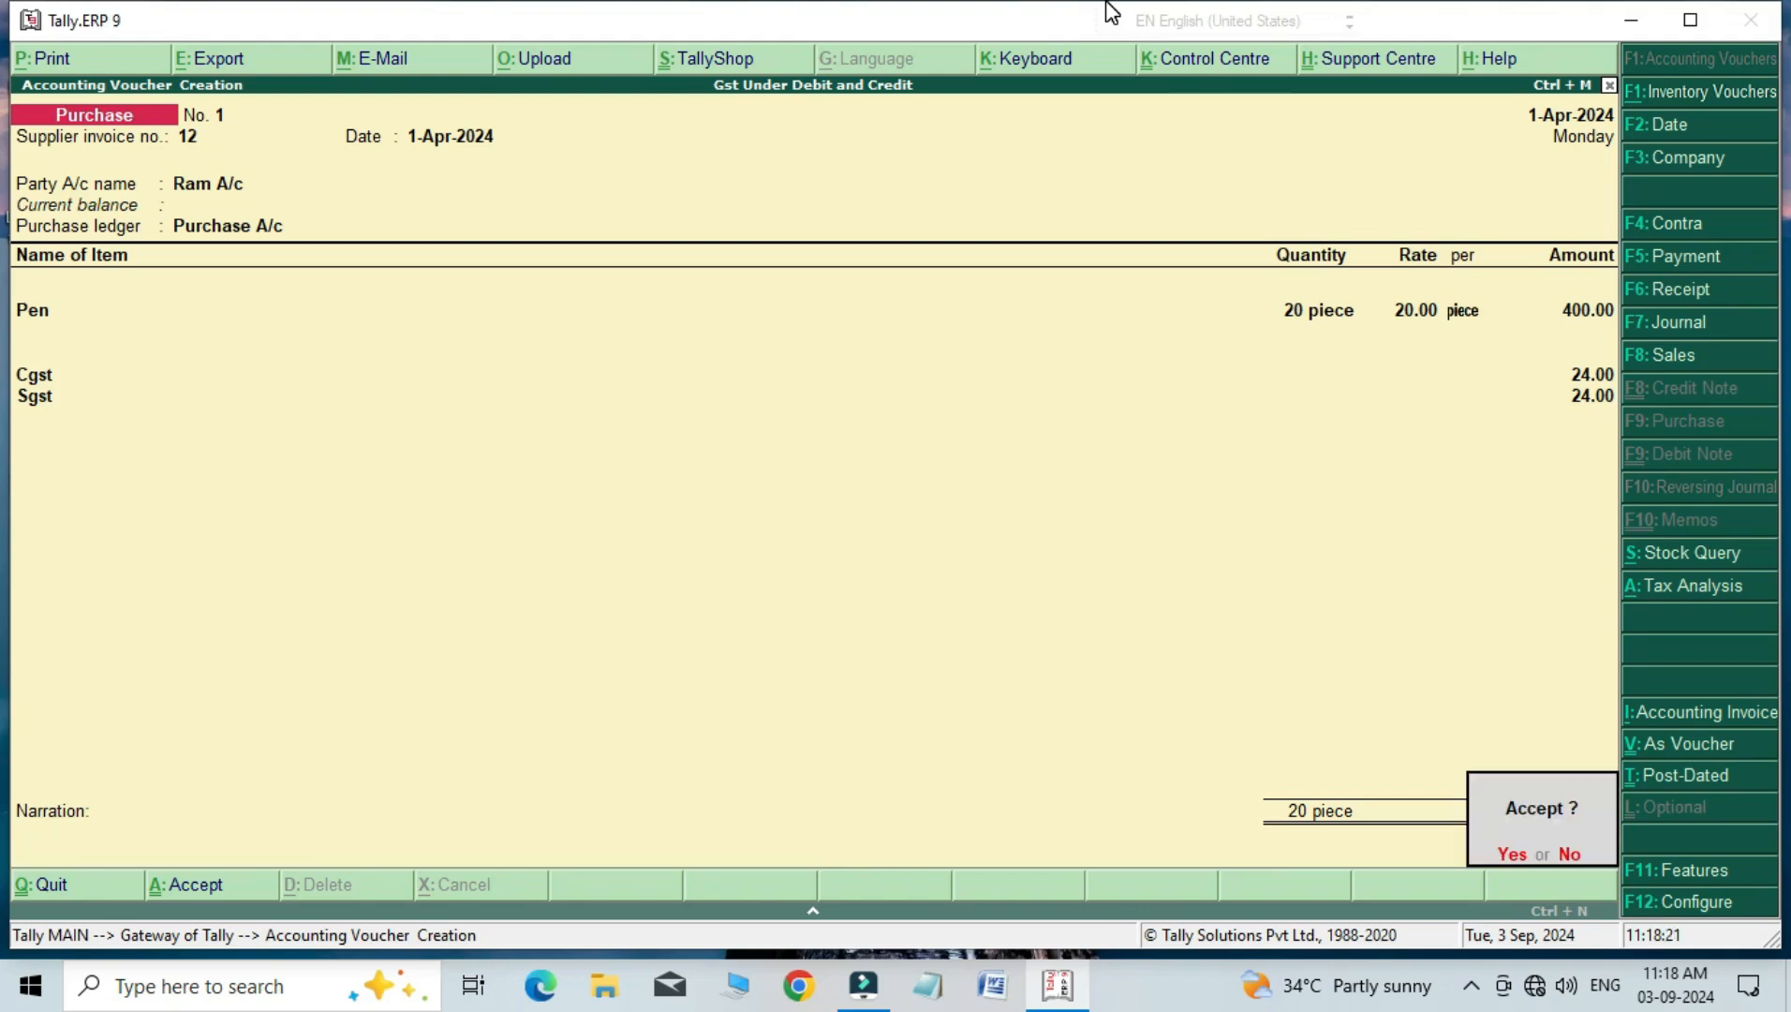
key(Return)
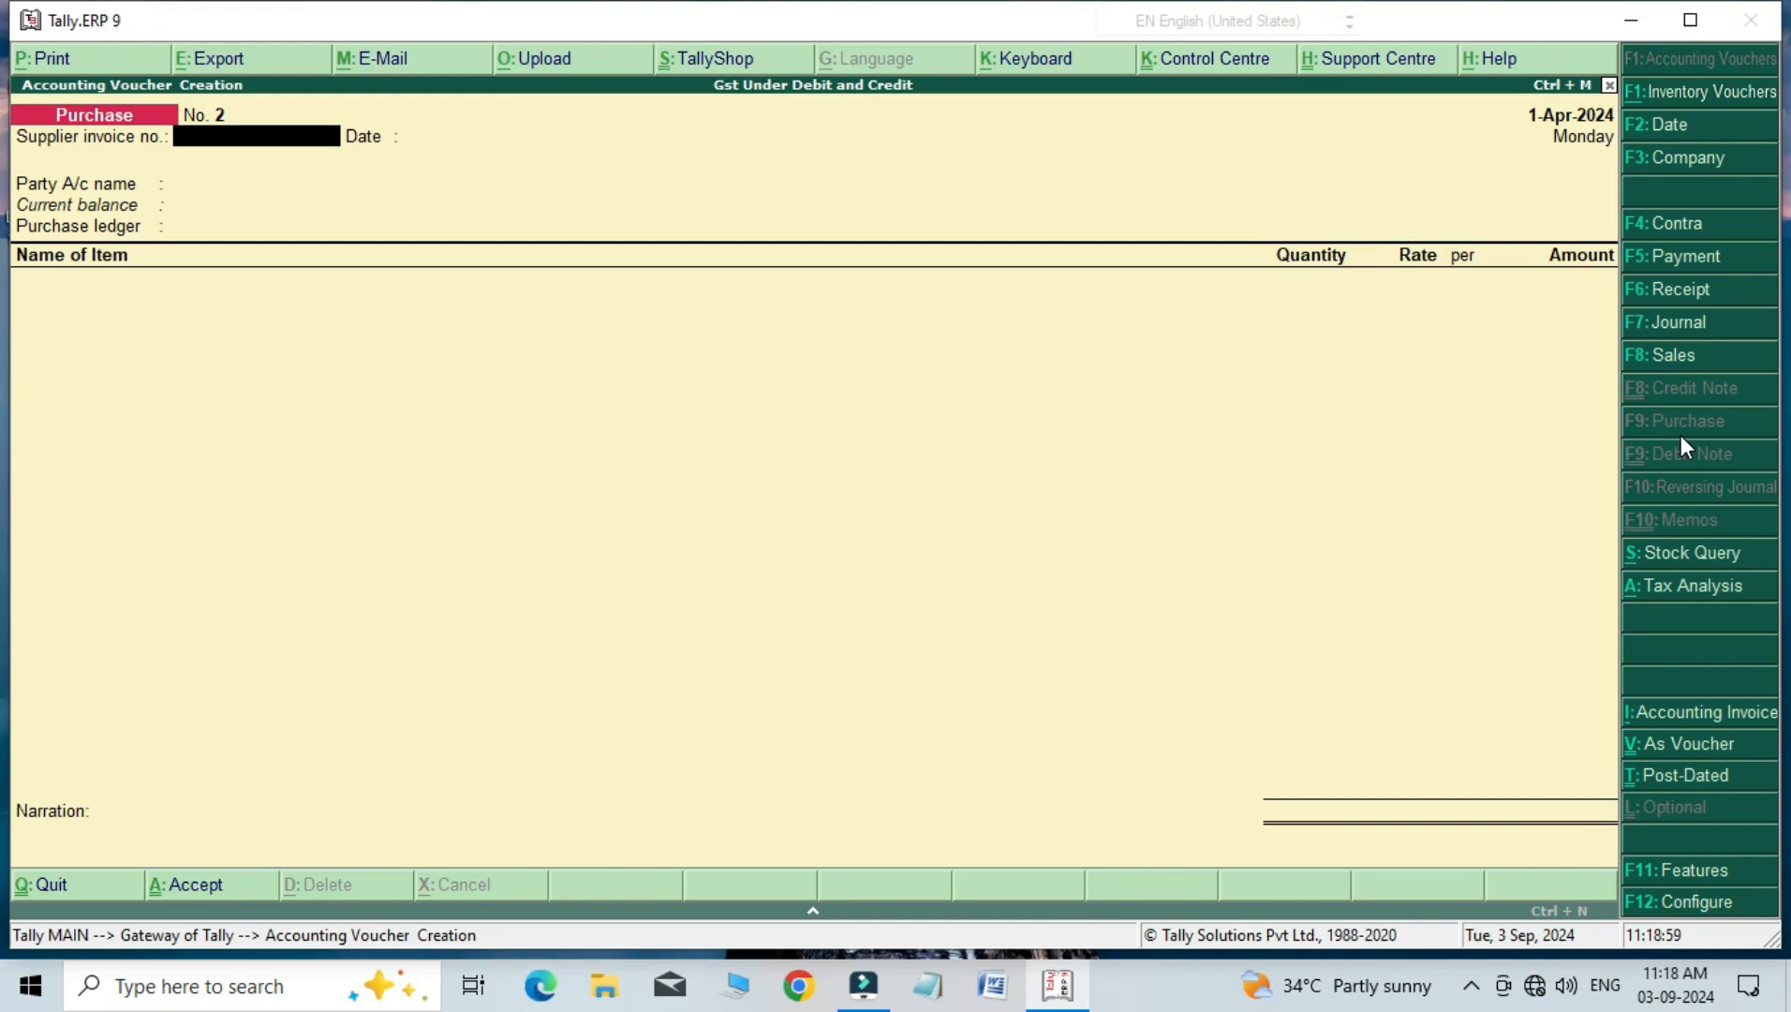
Step: Set "Use debit and credit notes" to Yes in the company's accounting features
key(F11)
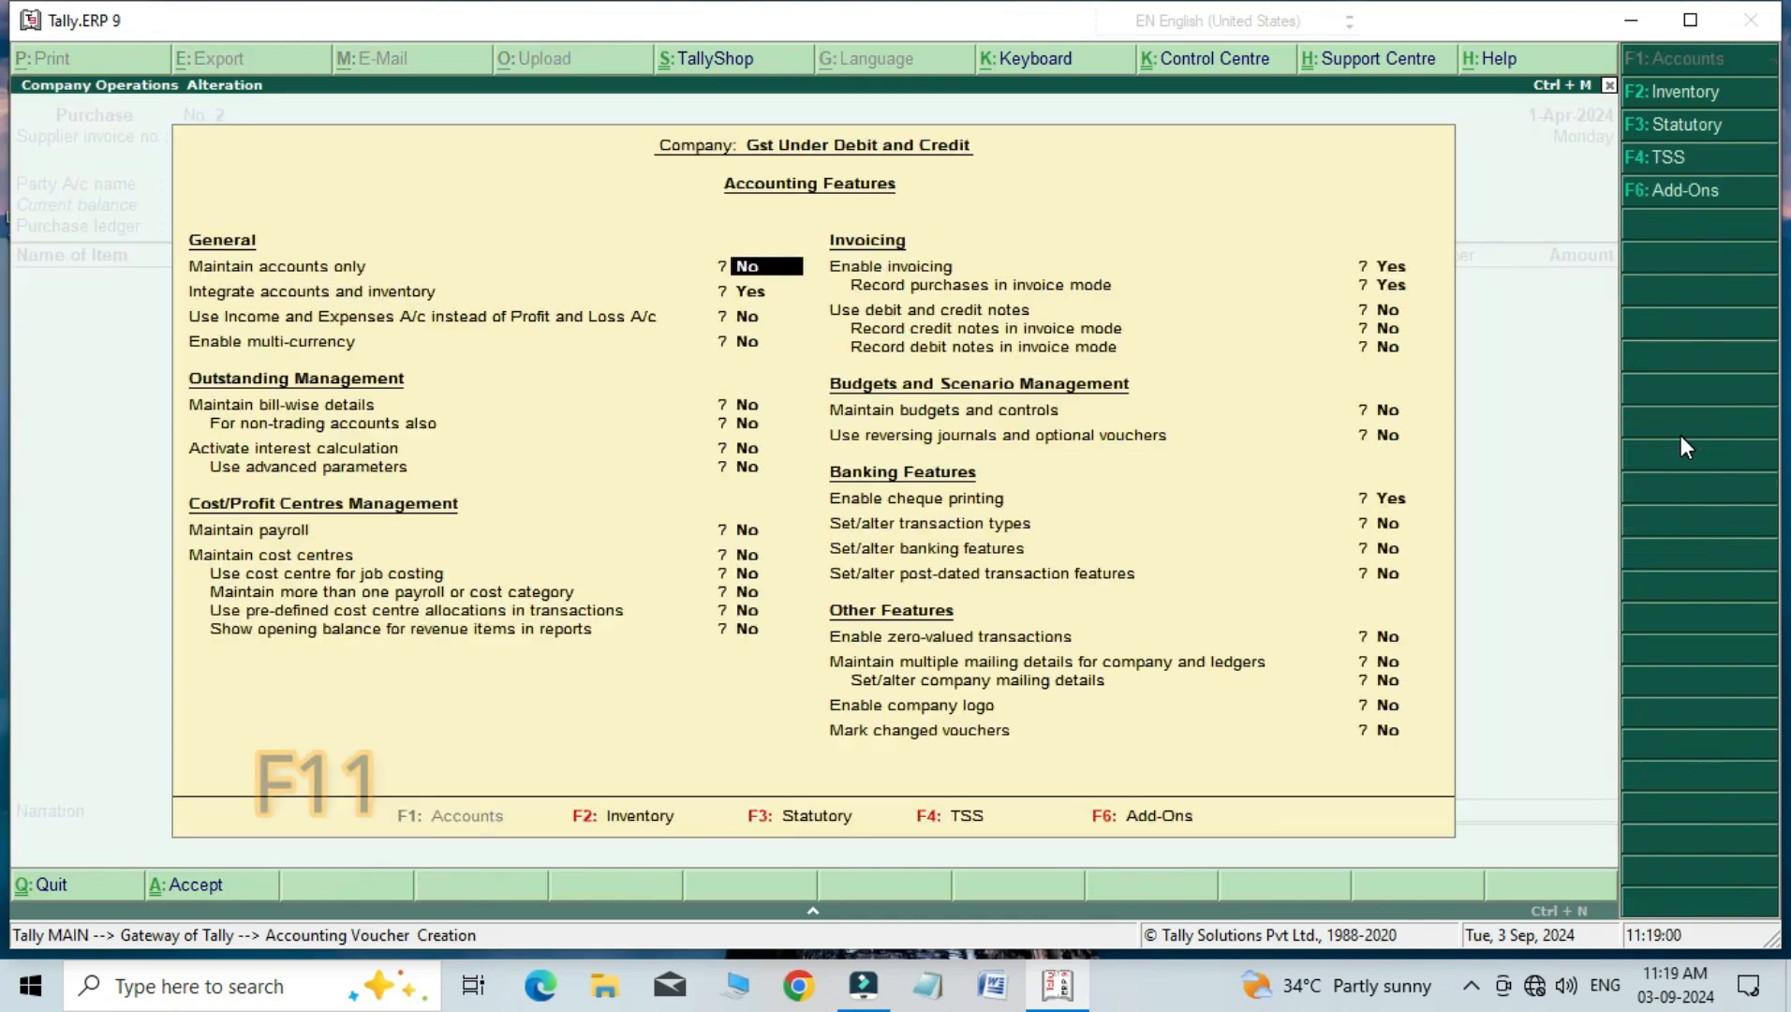
key(Return)
key(Return)
key(Return)
key(Return)
key(Return)
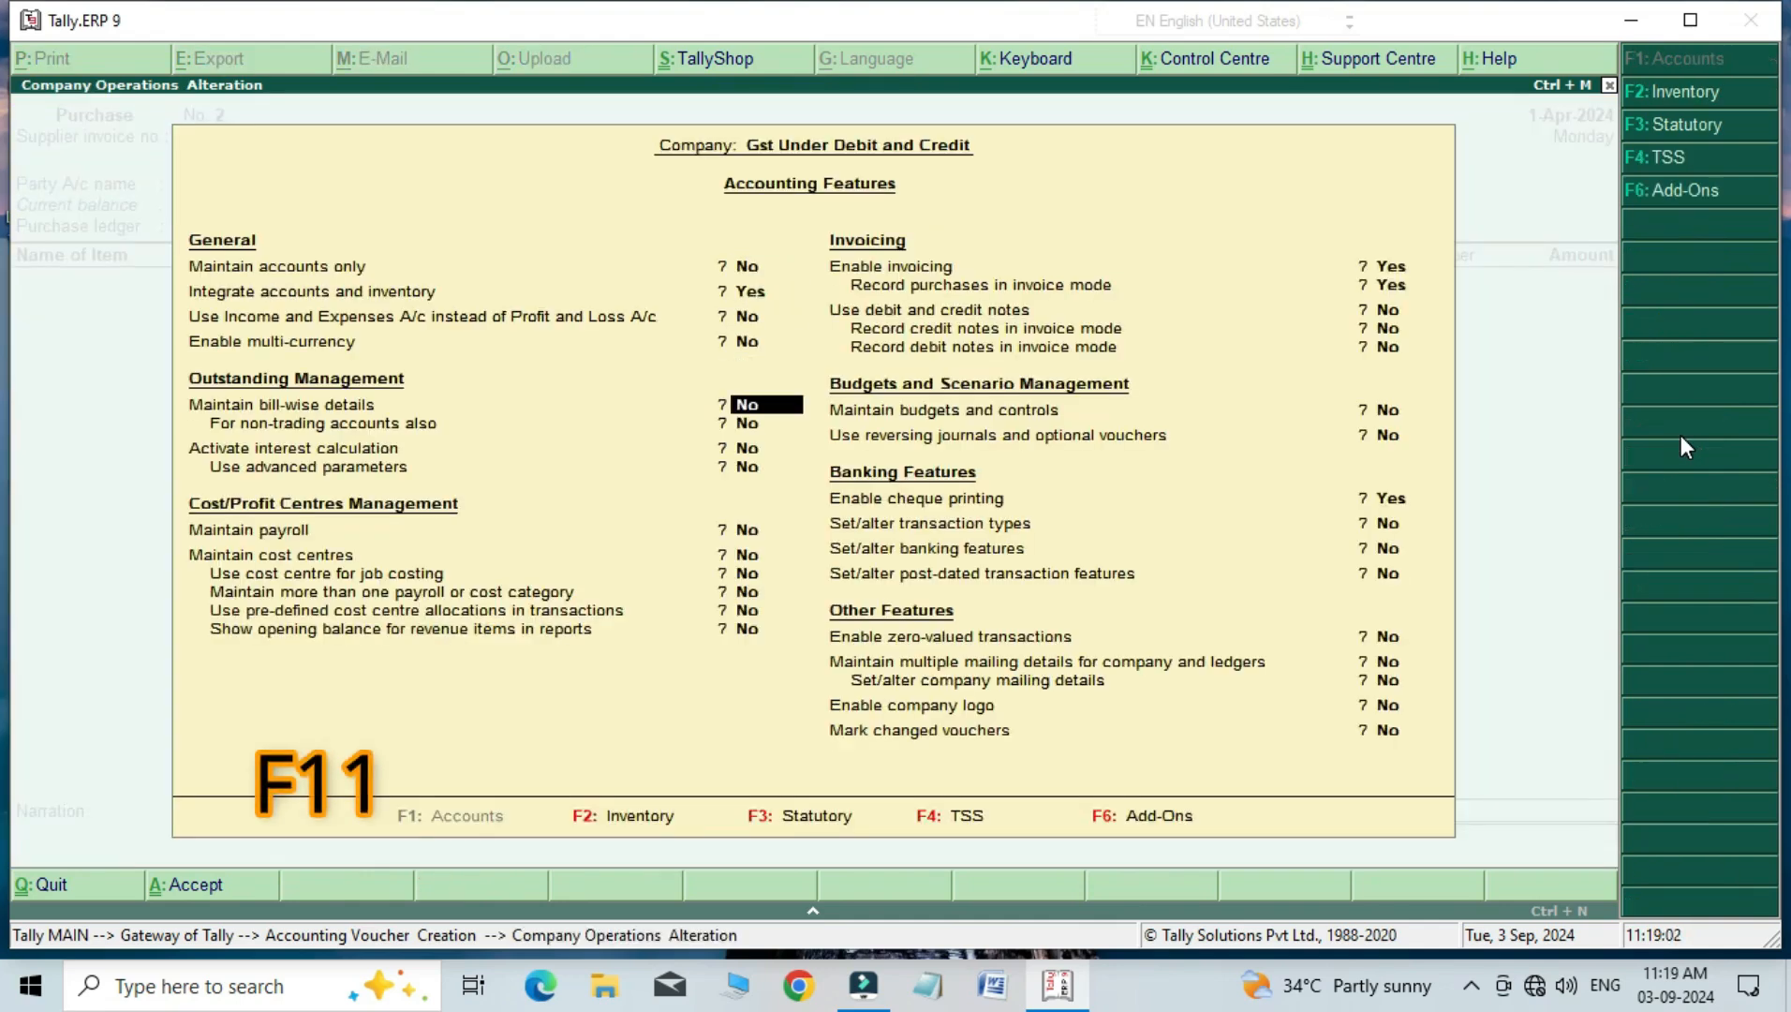
key(Return)
key(Return)
key(Return)
key(Return)
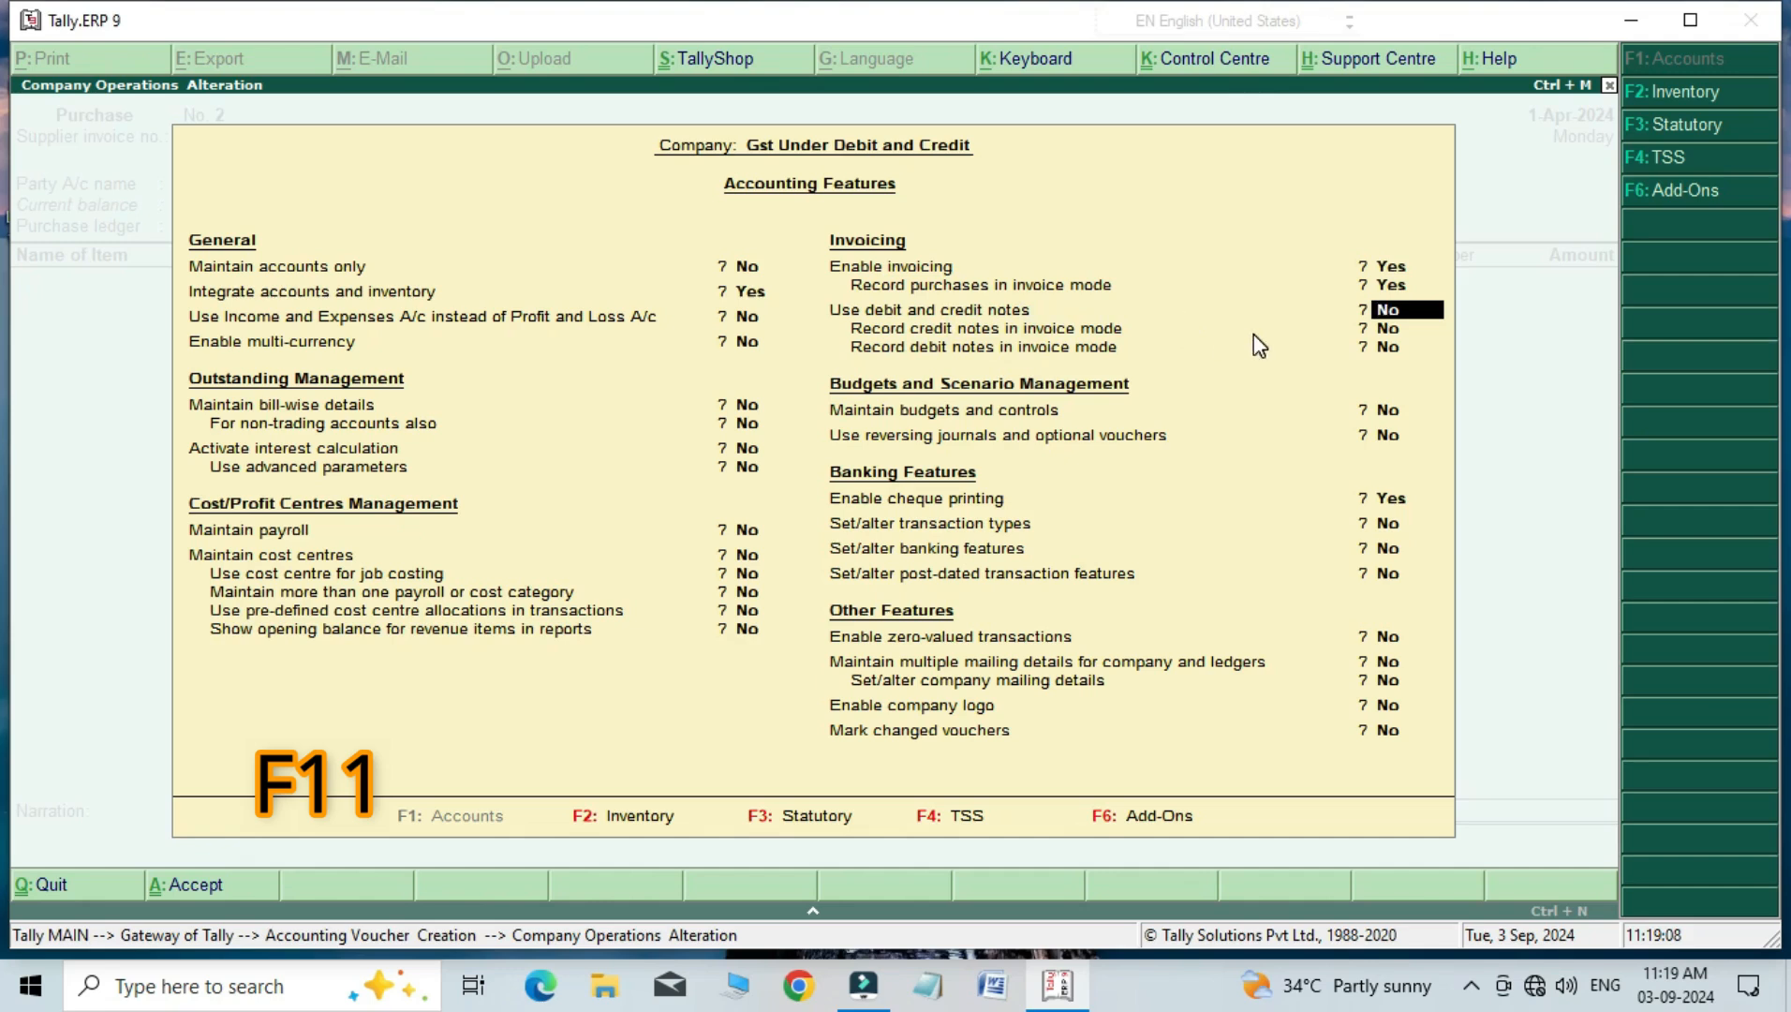
key(y)
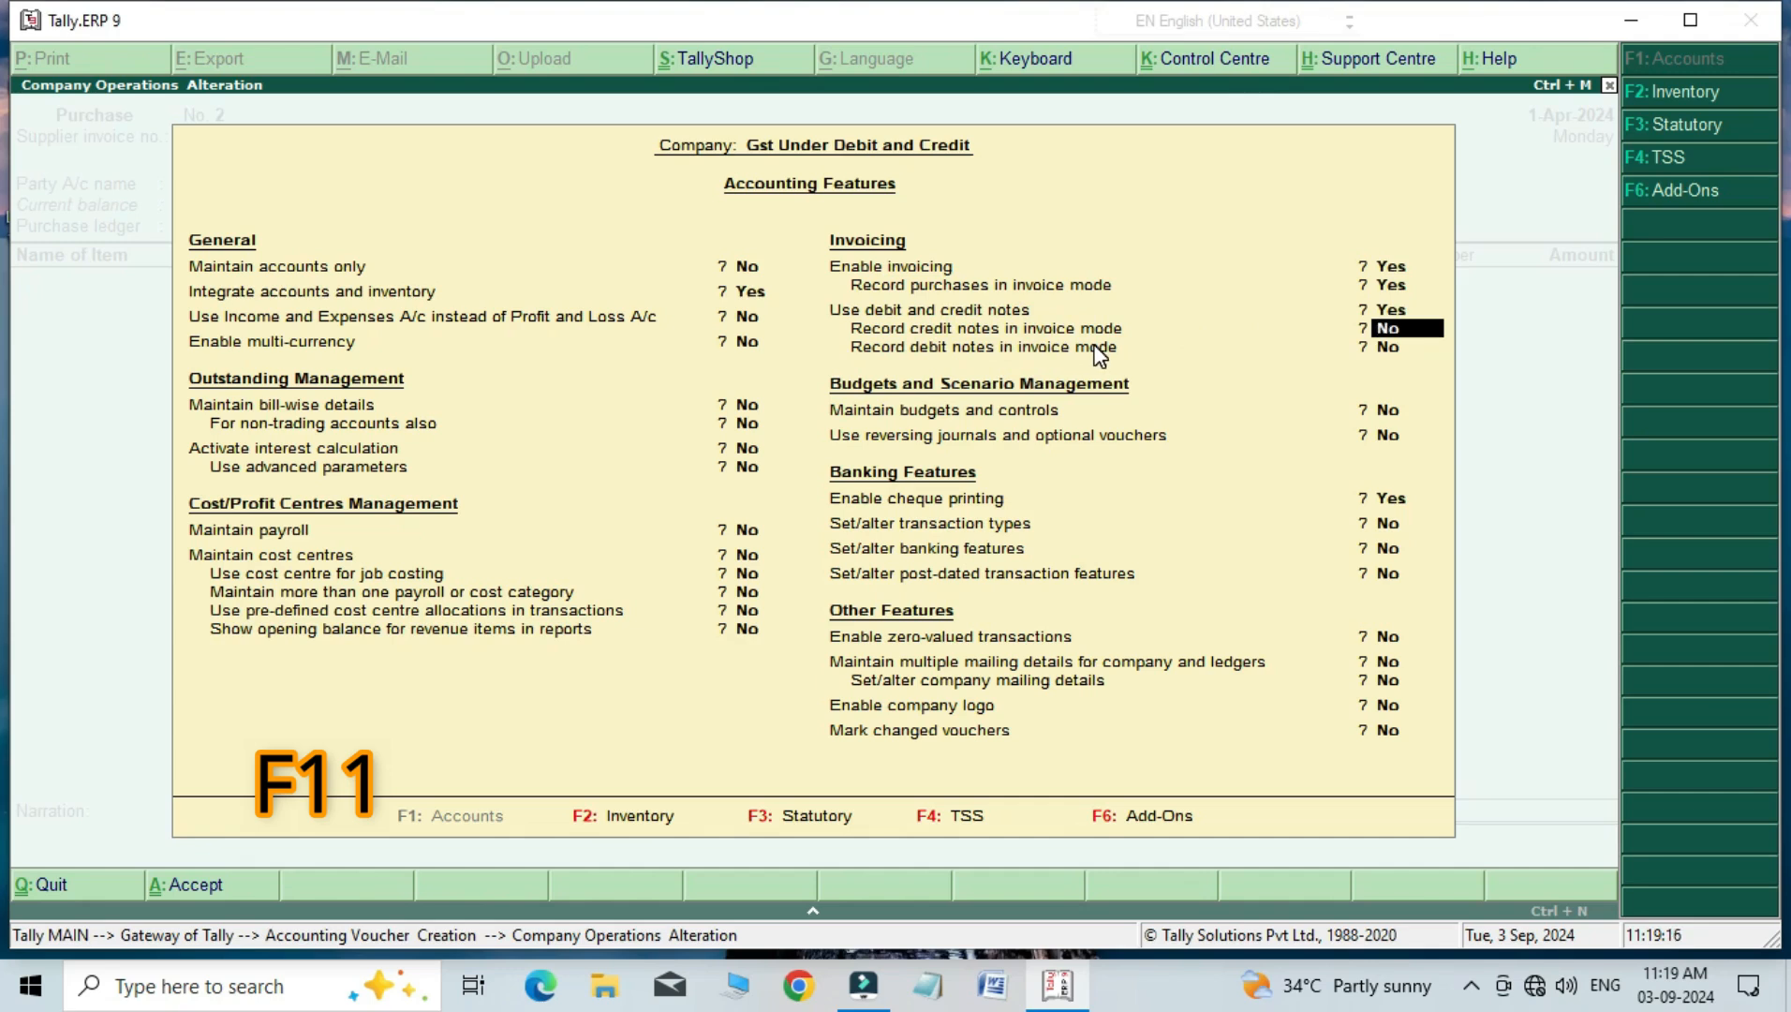
Step: Enable recording both credit notes and debit notes in invoice mode, and save the accounting features
key(y)
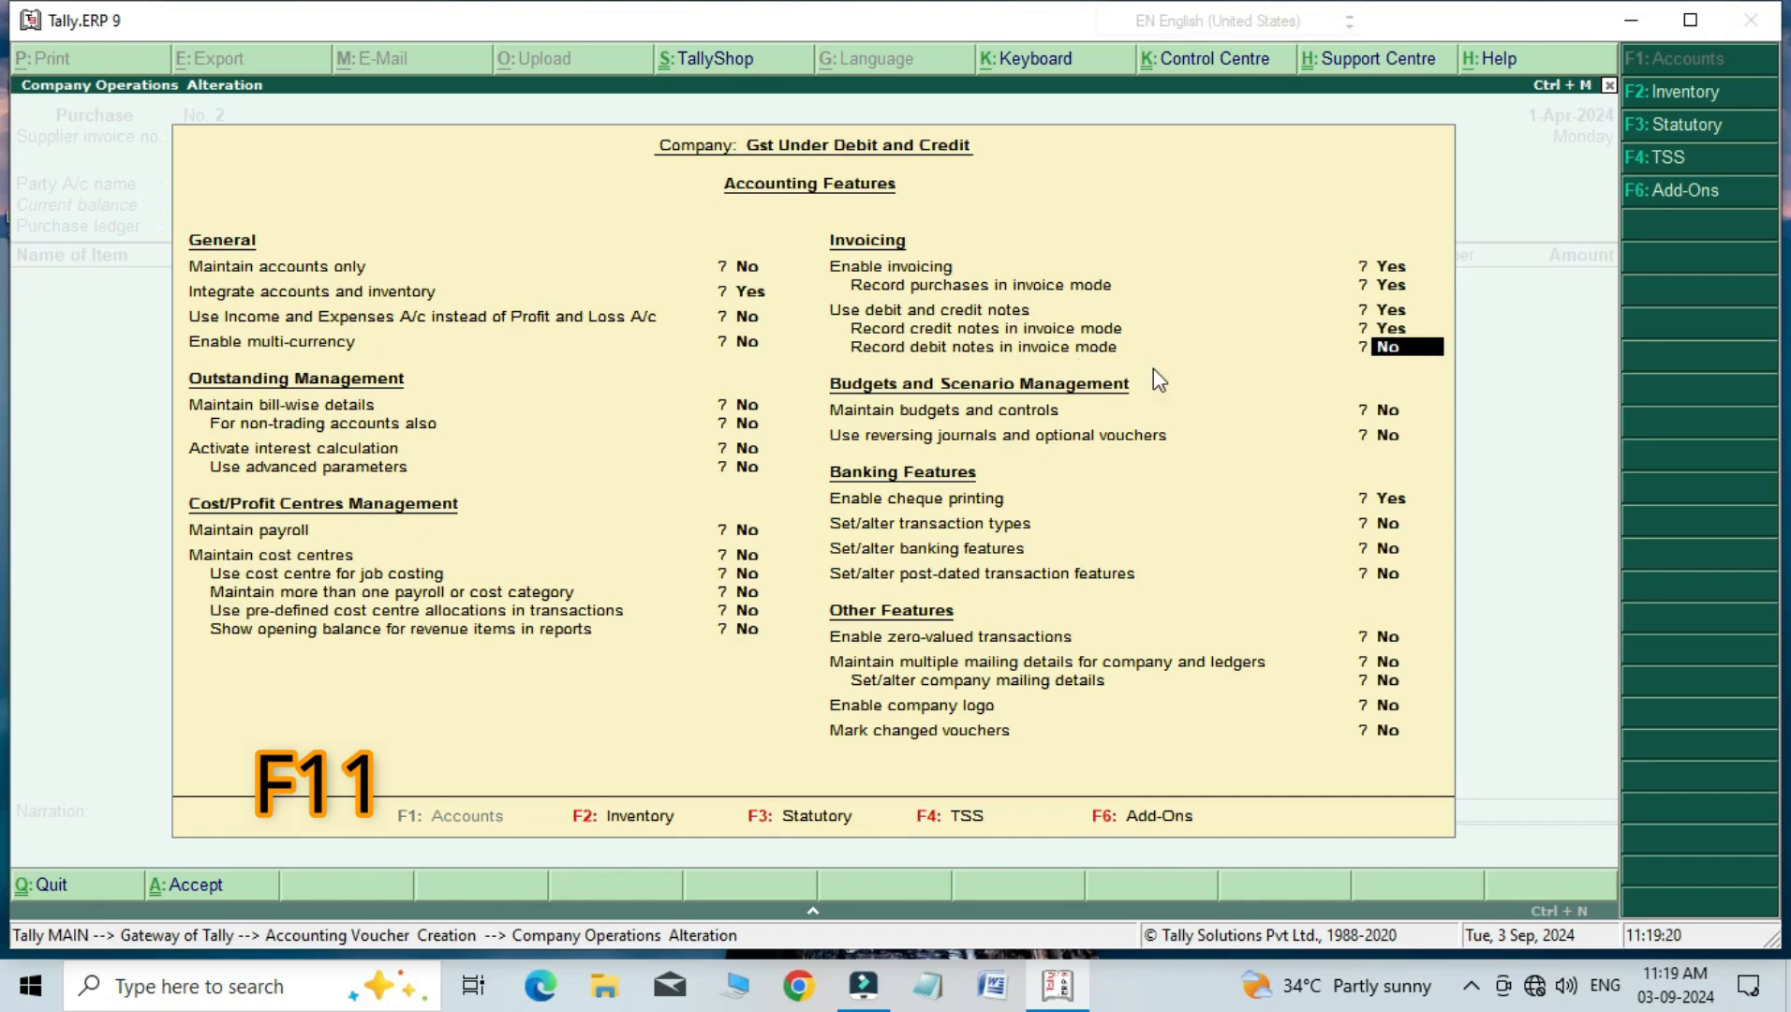
text(y)
key(Return)
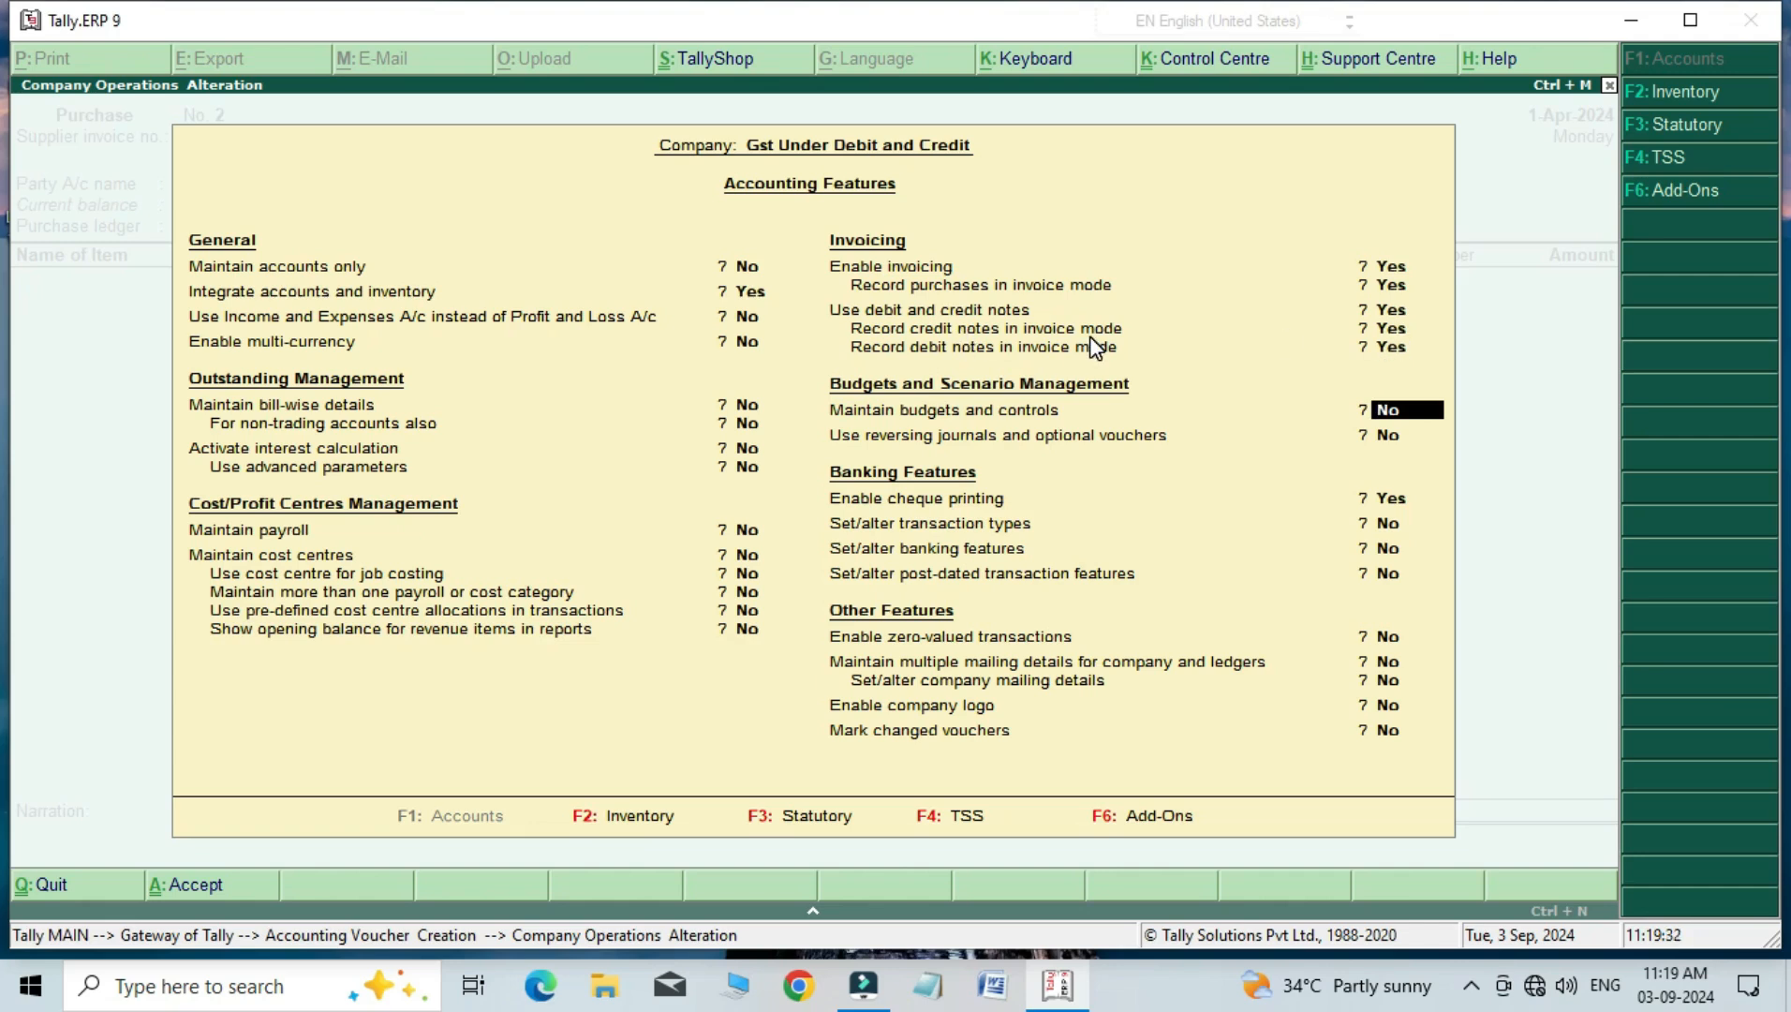
click(1395, 344)
key(ctrl+a)
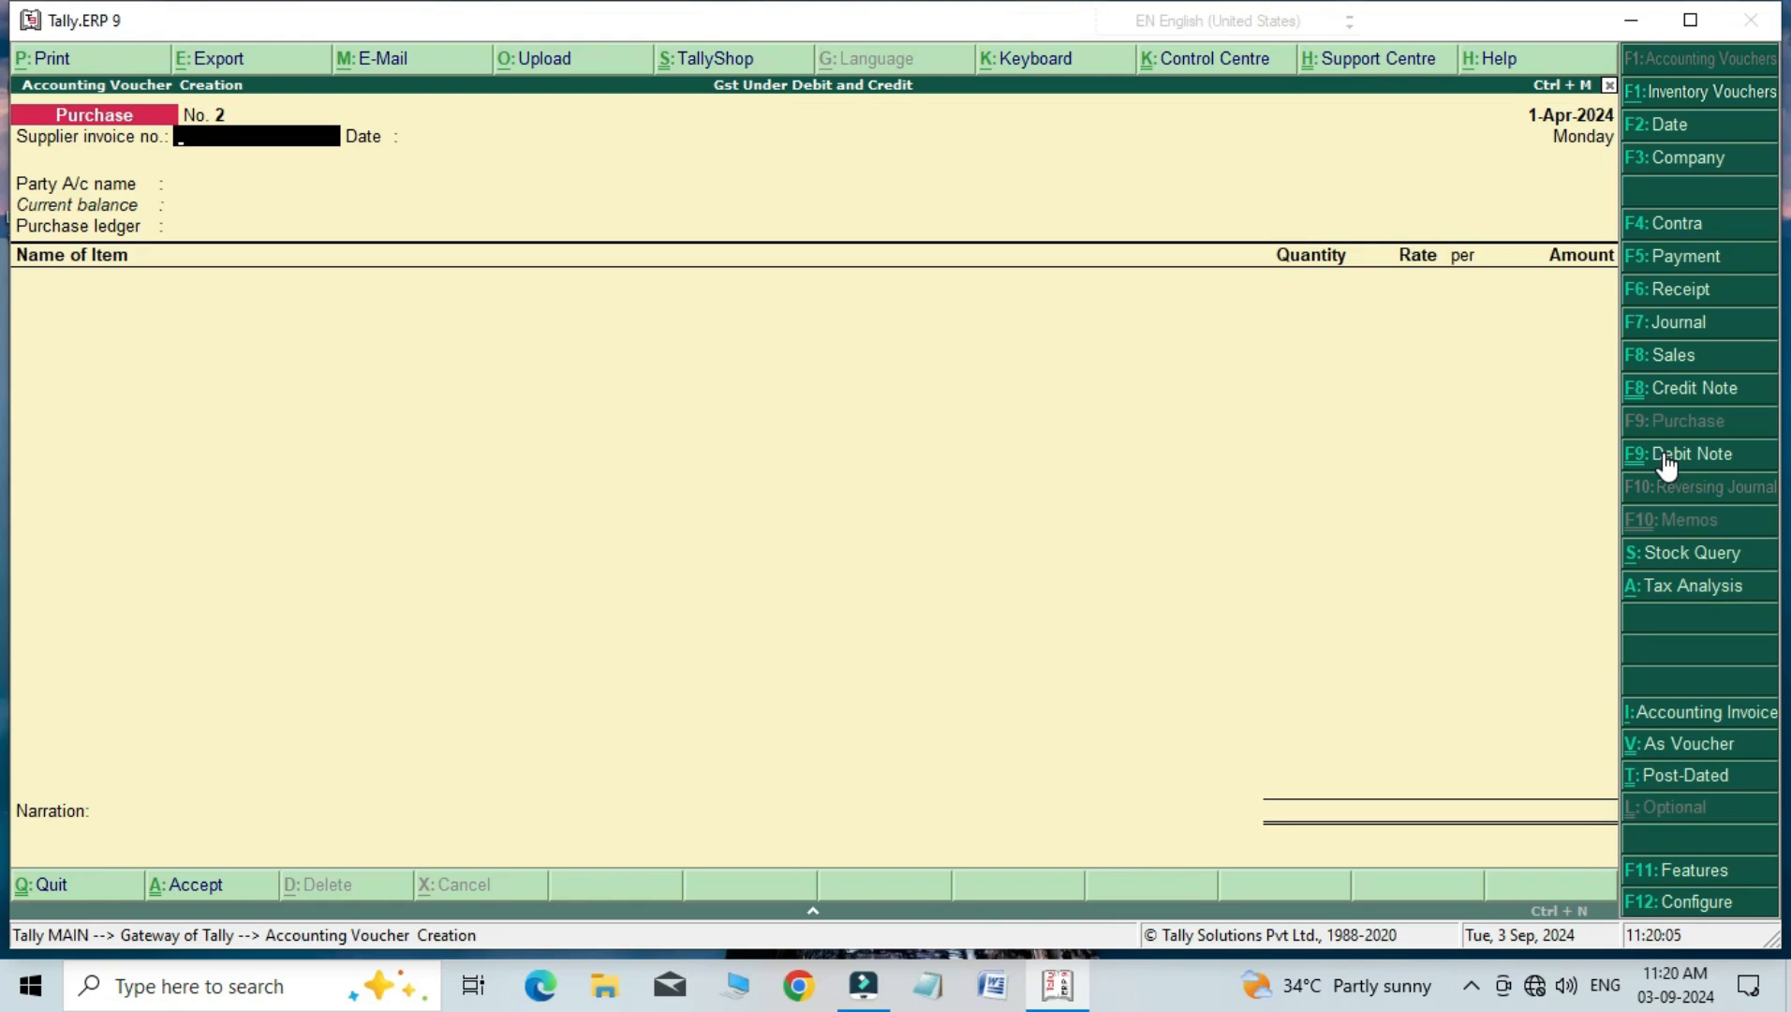
Step: Leave voucher creation and open the Statutory Reports from the Display Menu
key(Escape)
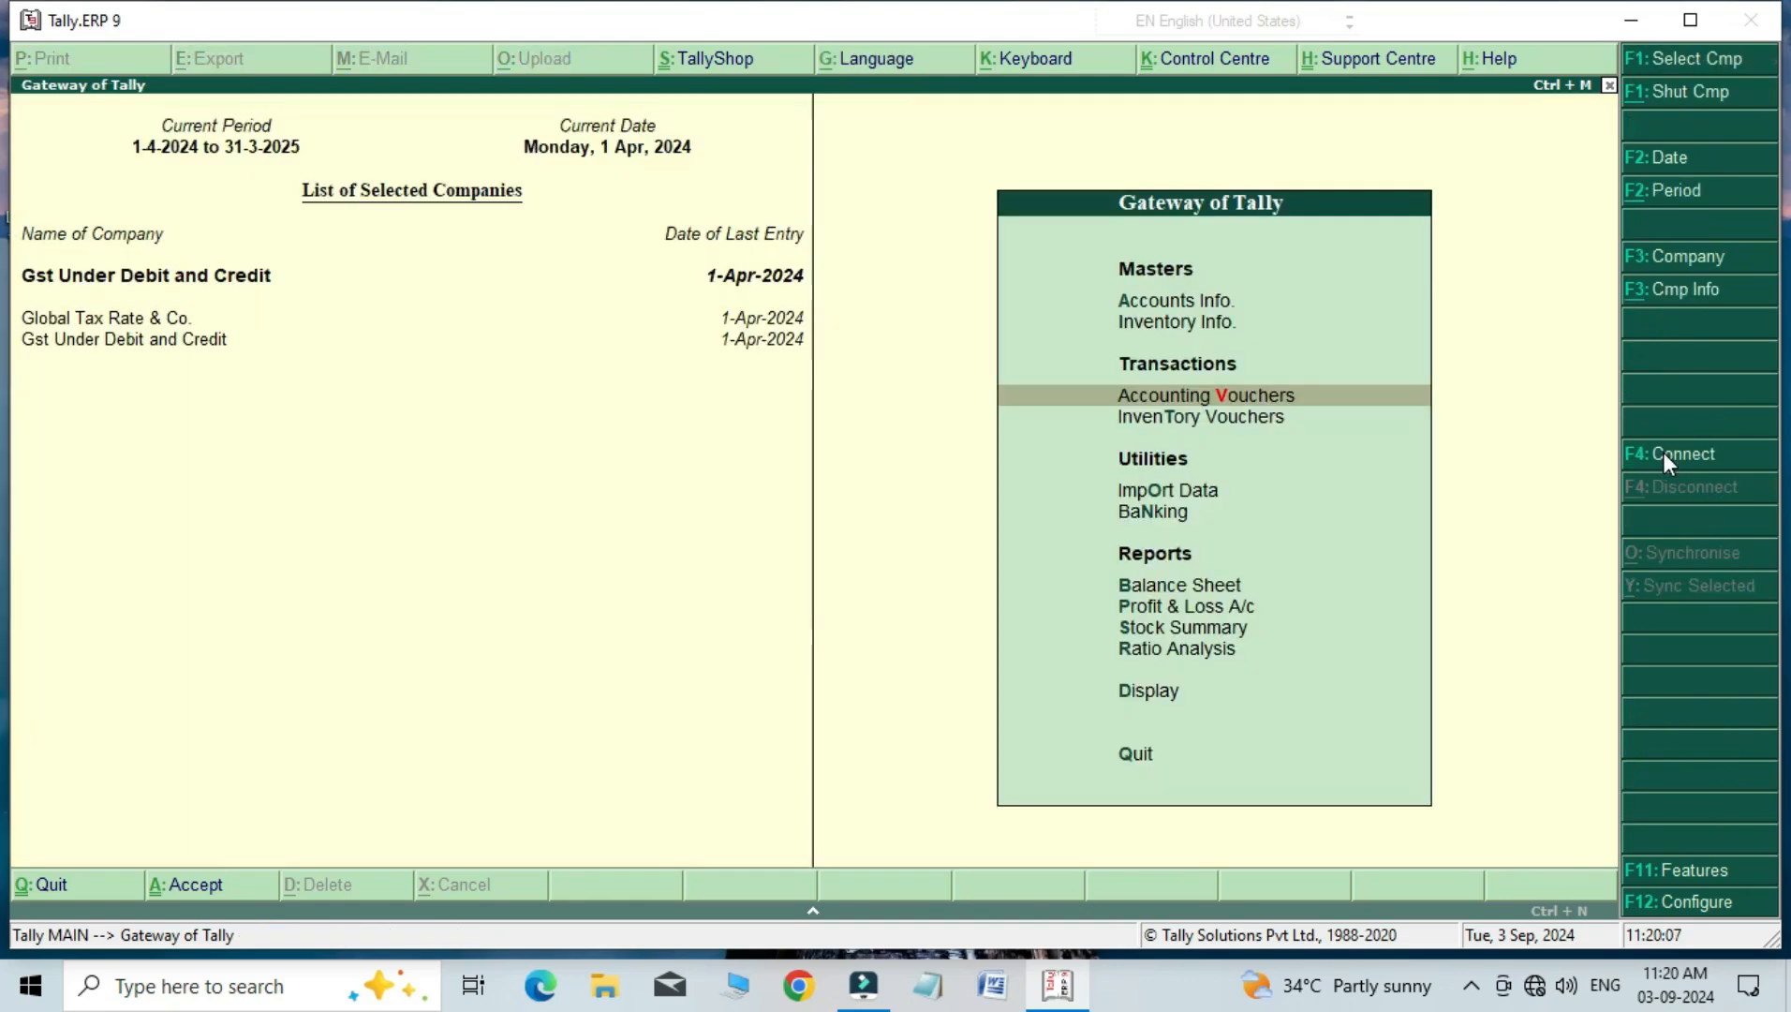
key(Down)
key(Down)
key(Down)
key(Down)
key(Down)
key(Down)
key(Down)
key(Down)
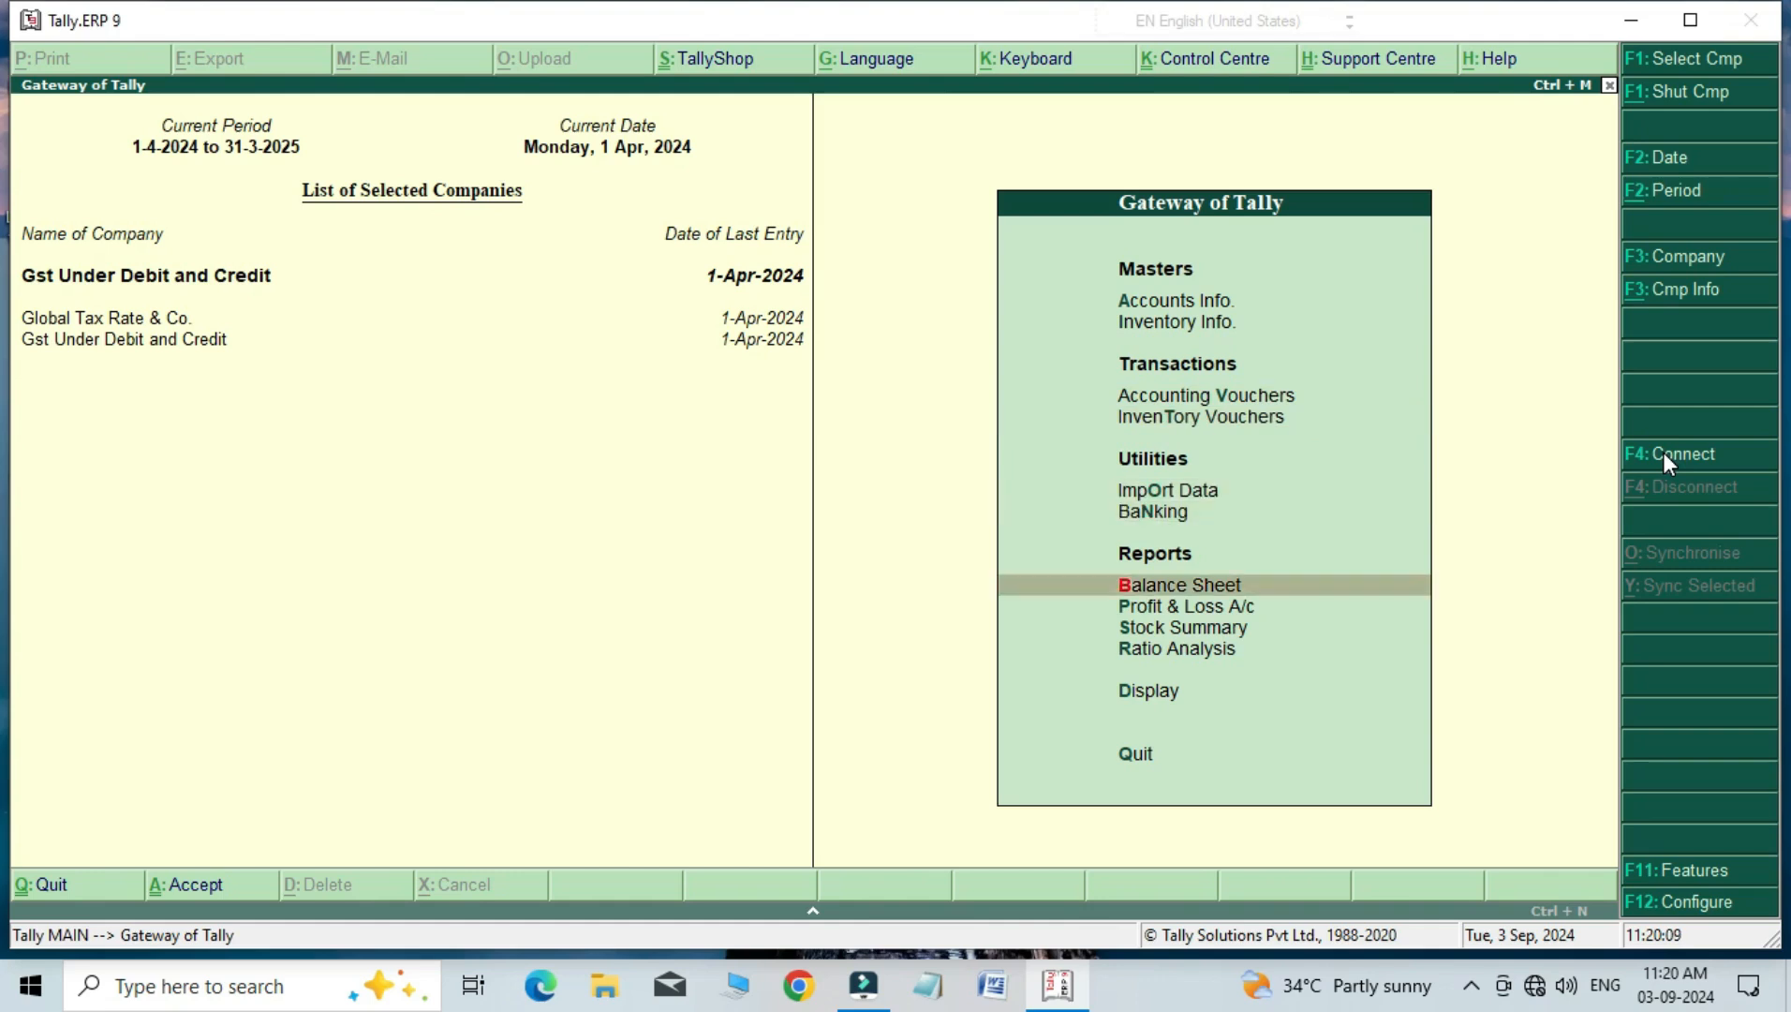
key(Return)
key(Down)
key(Down)
key(Down)
key(Down)
key(Down)
key(Down)
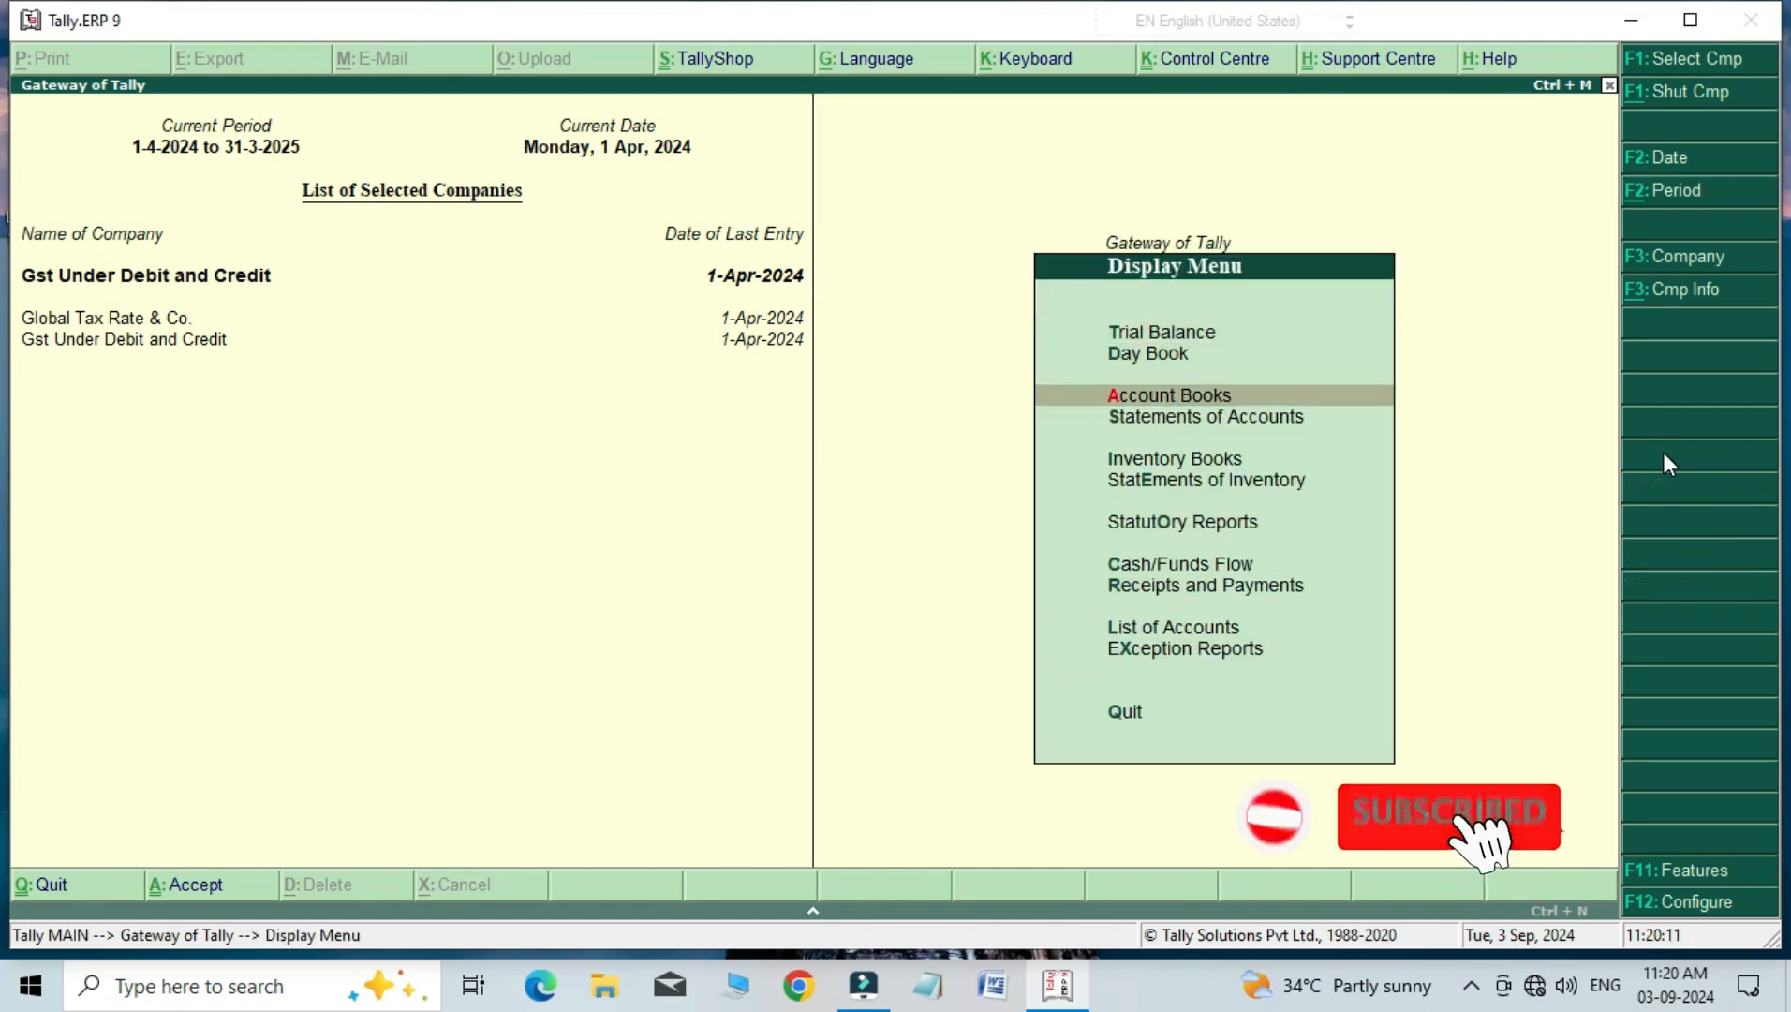
key(Return)
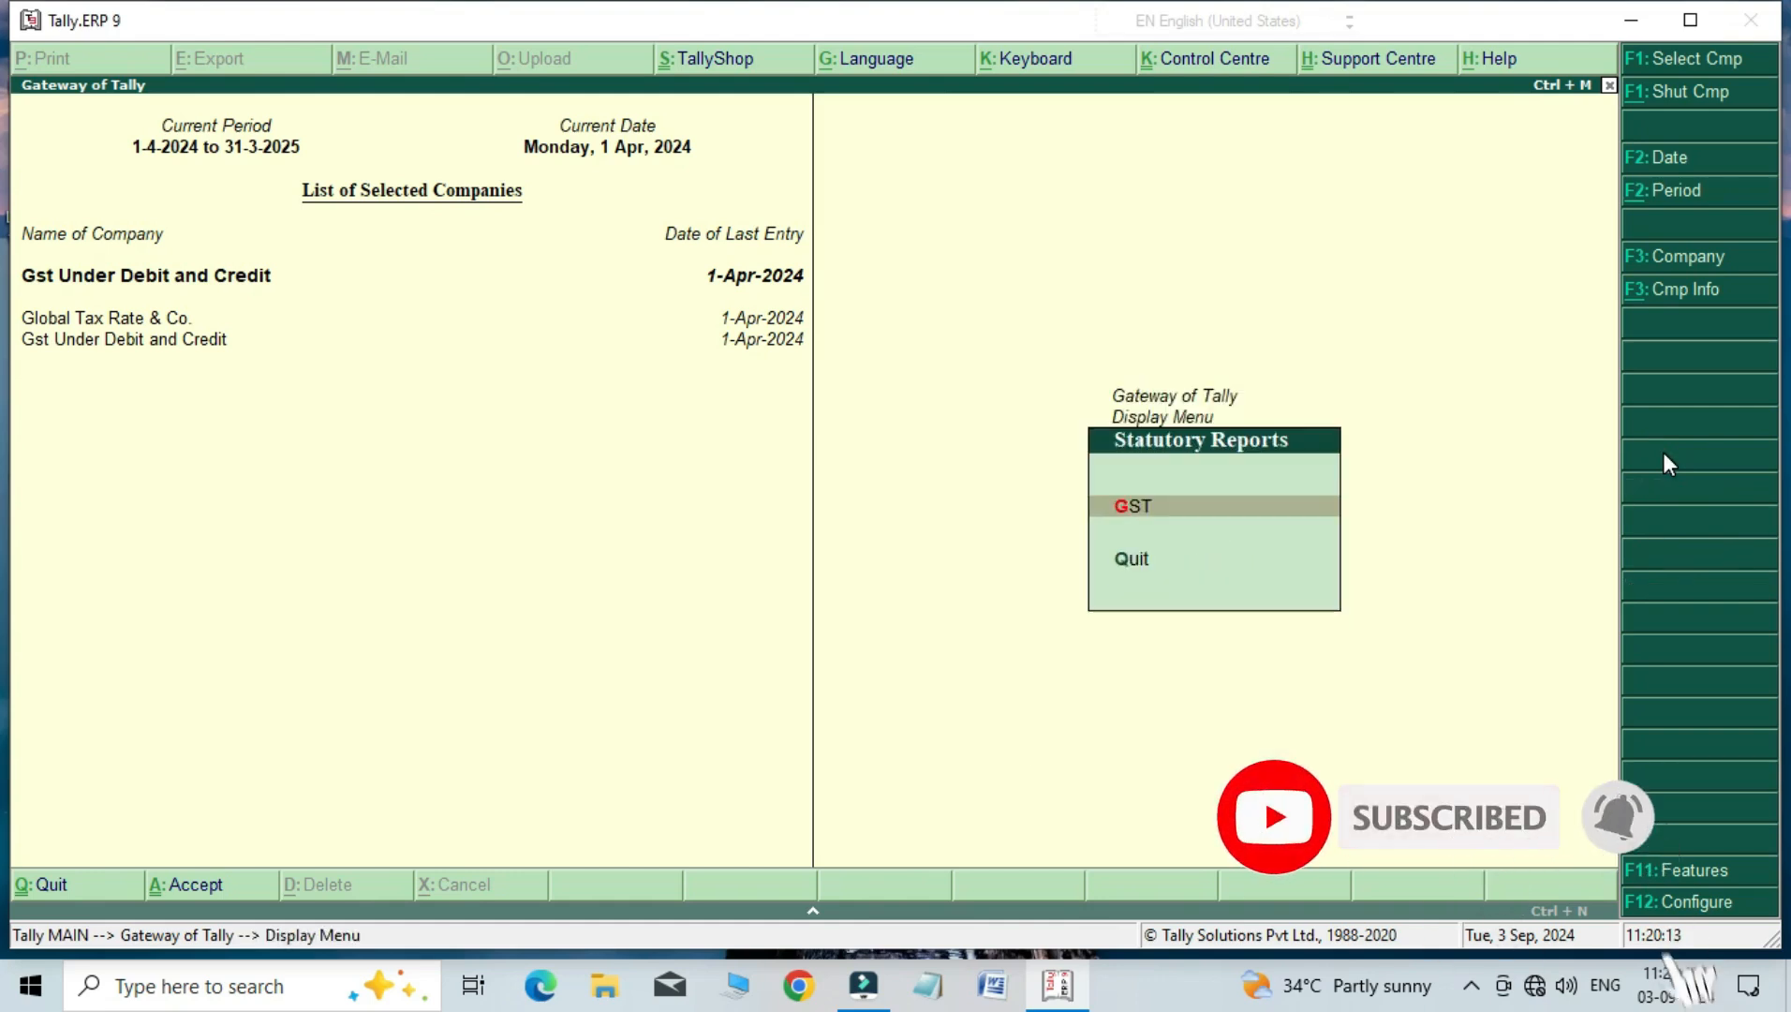
Step: Open the GSTR-2 report among the GST reports
key(Return)
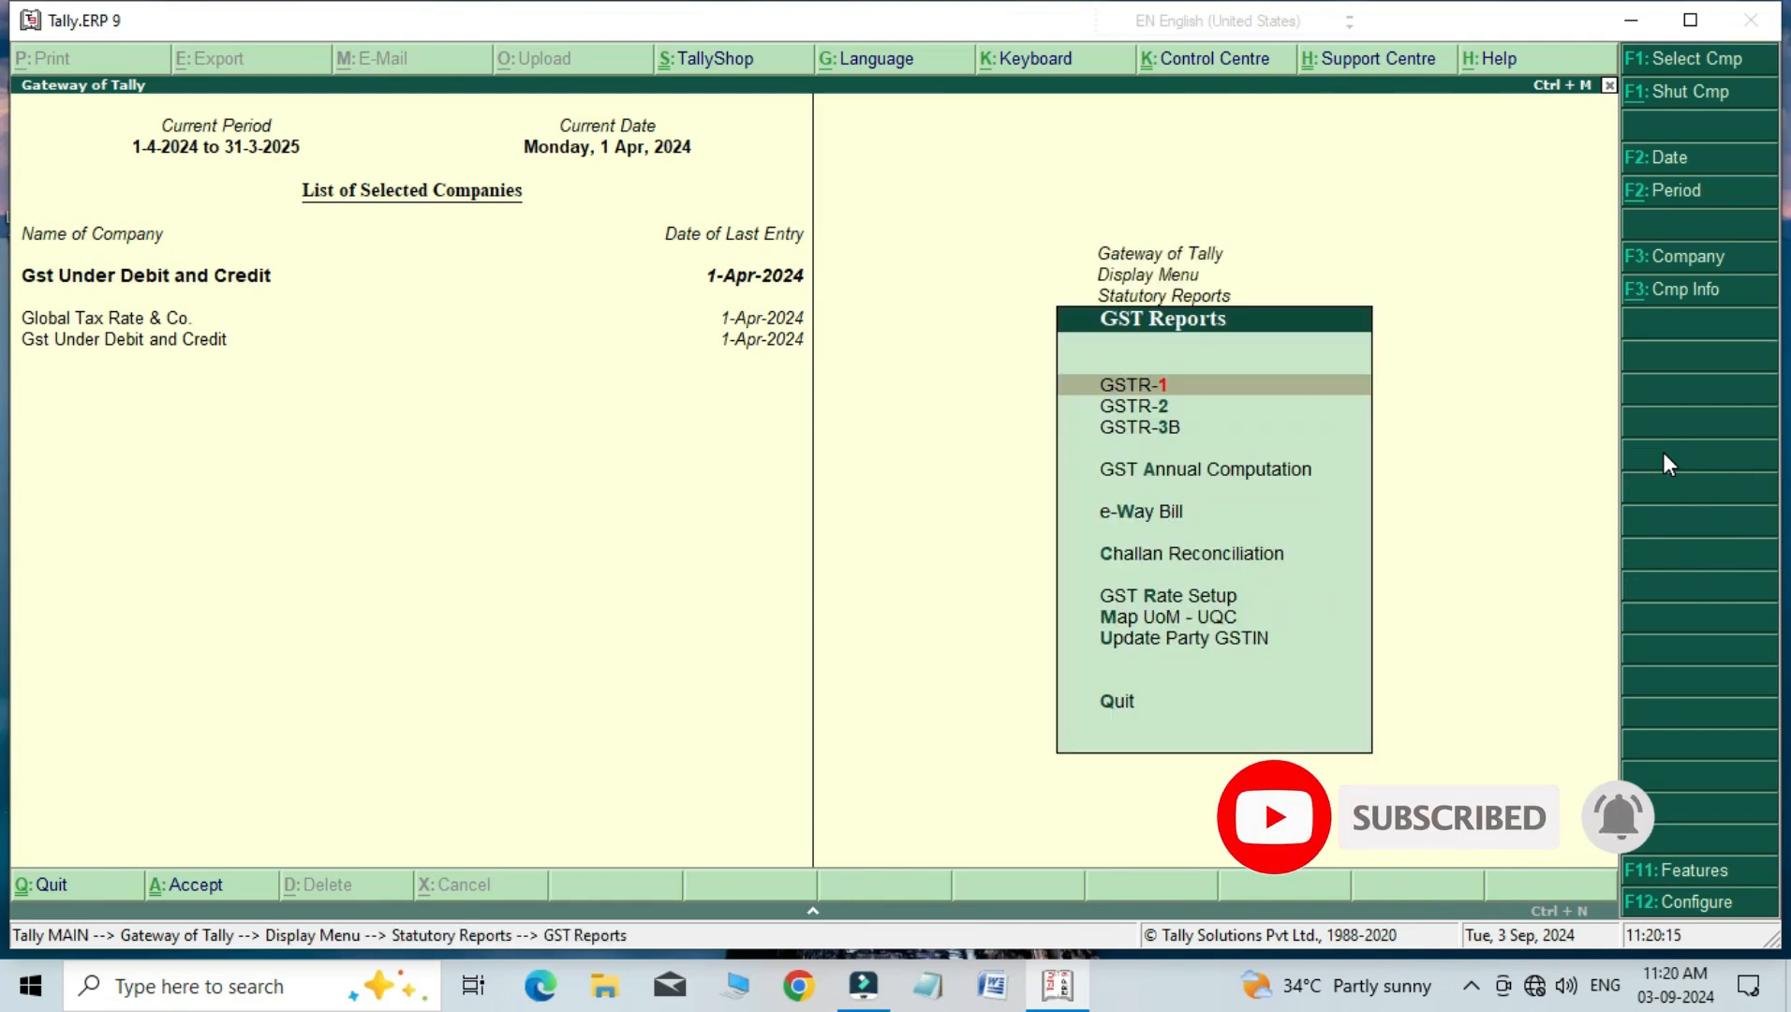
key(Down)
key(Down)
key(Up)
key(Return)
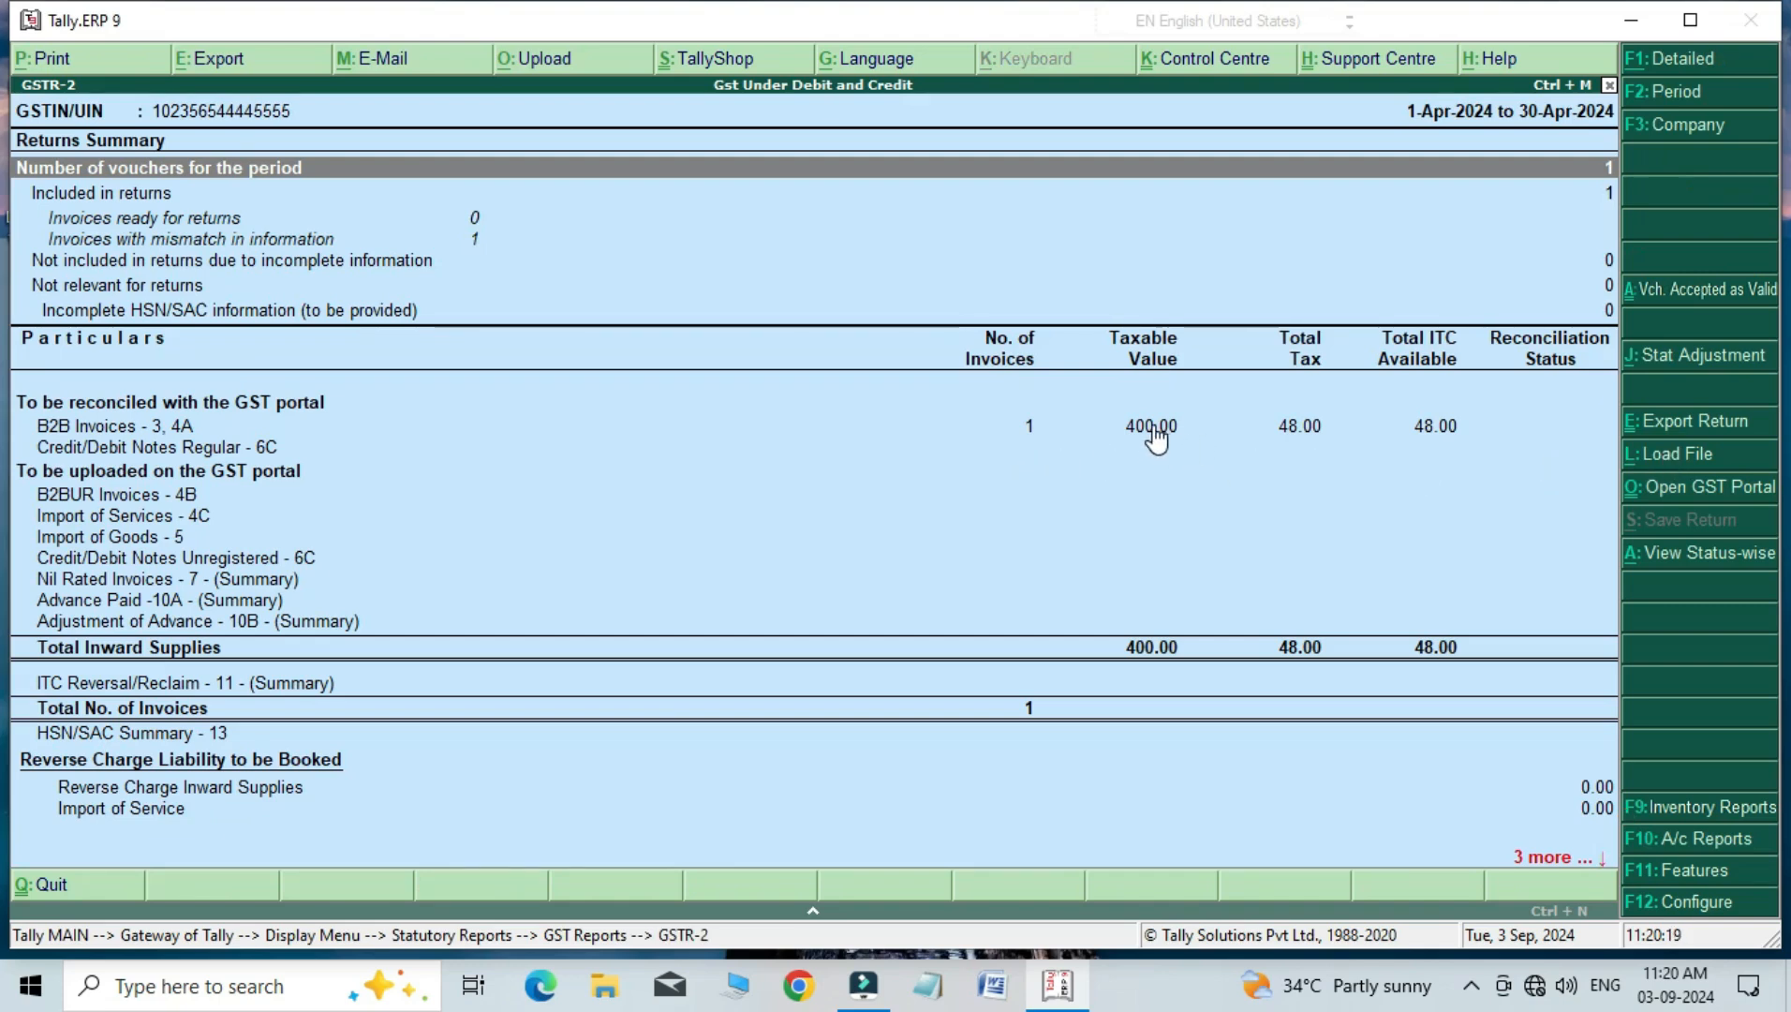
Step: Drill down into B2B Invoices - 3, 4A in GSTR-2 to examine the supplier's taxable value and tax paid
key(Down)
key(Down)
key(Down)
key(Down)
key(Down)
key(Down)
key(Down)
key(Down)
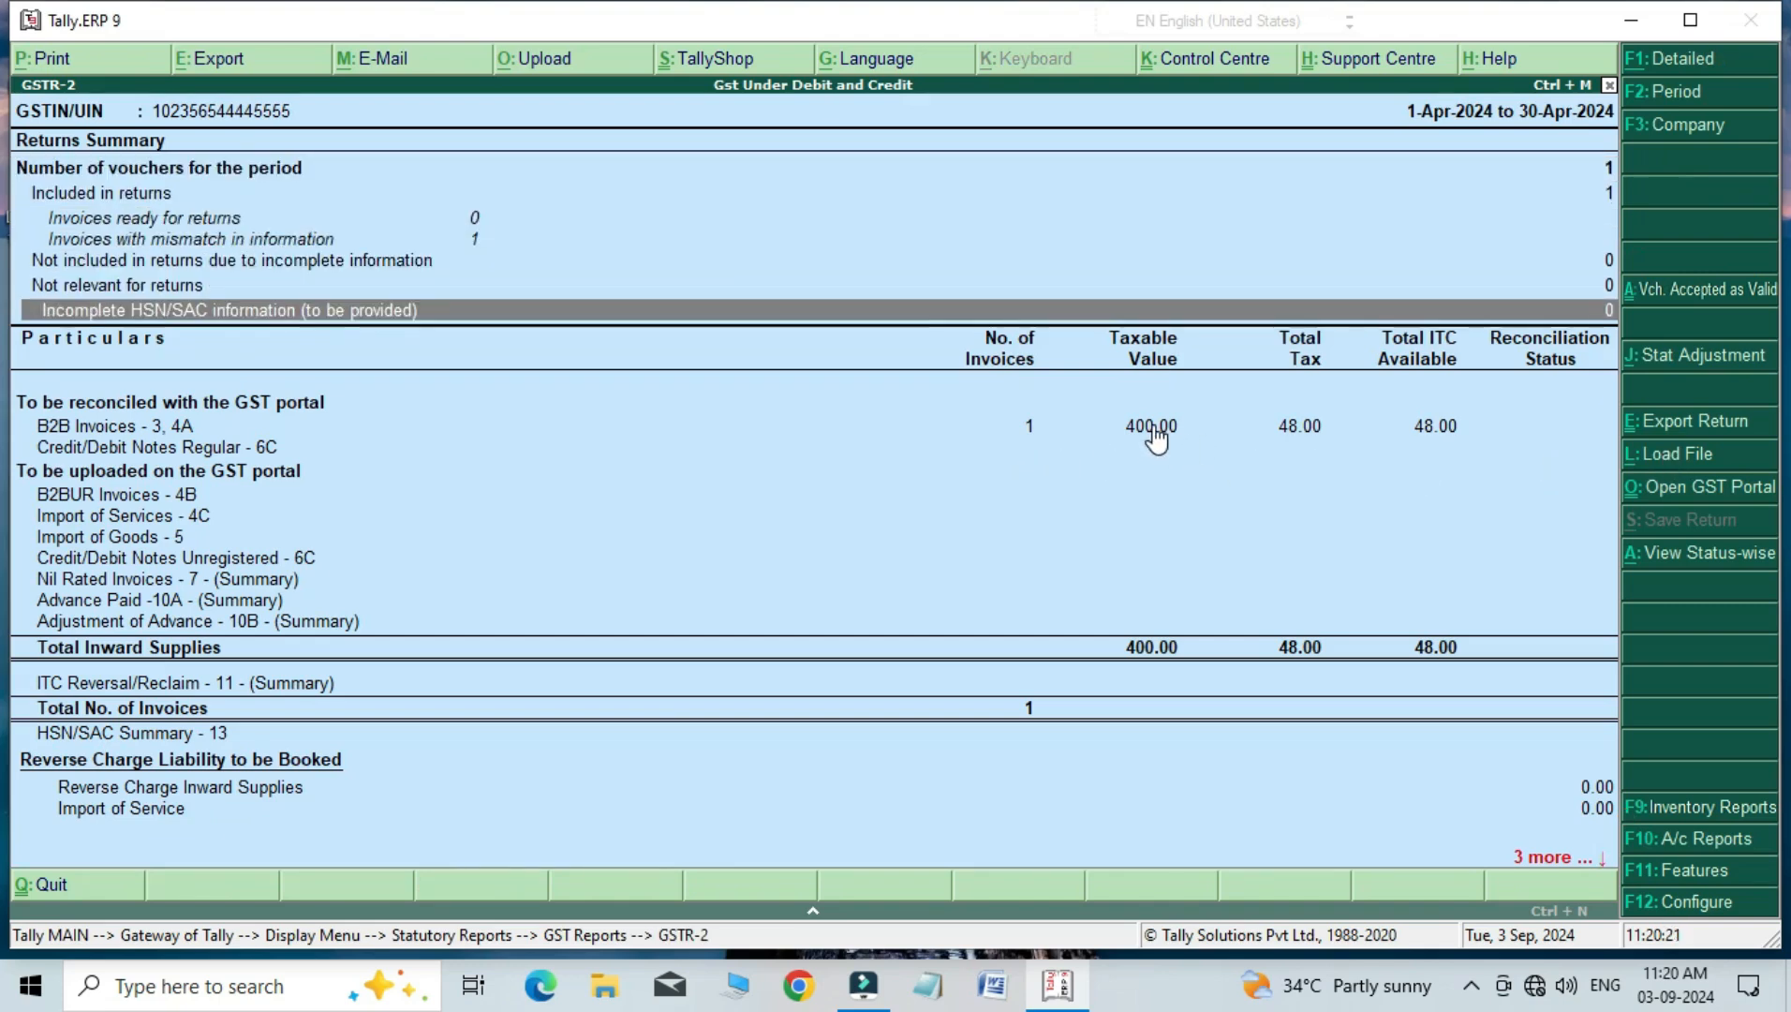
key(Up)
key(Return)
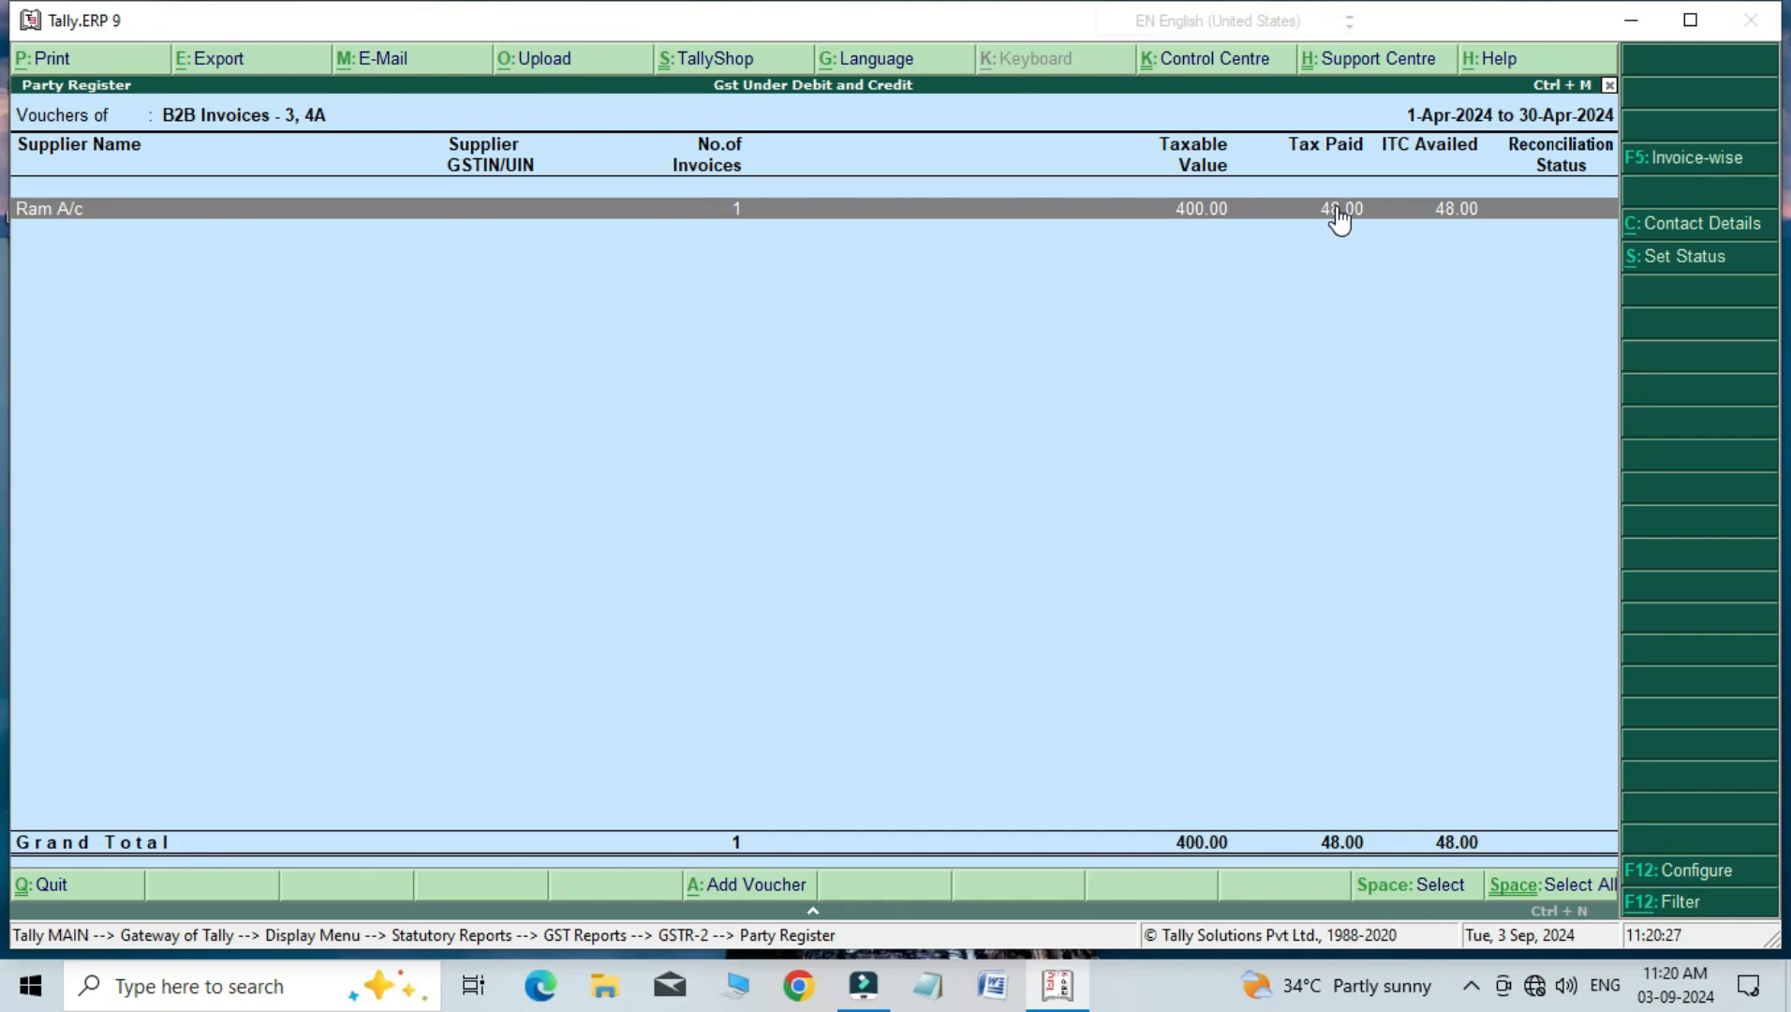
Step: Close the party register and GST reports and return to the Gateway of Tally
key(Escape)
key(Escape)
key(Escape)
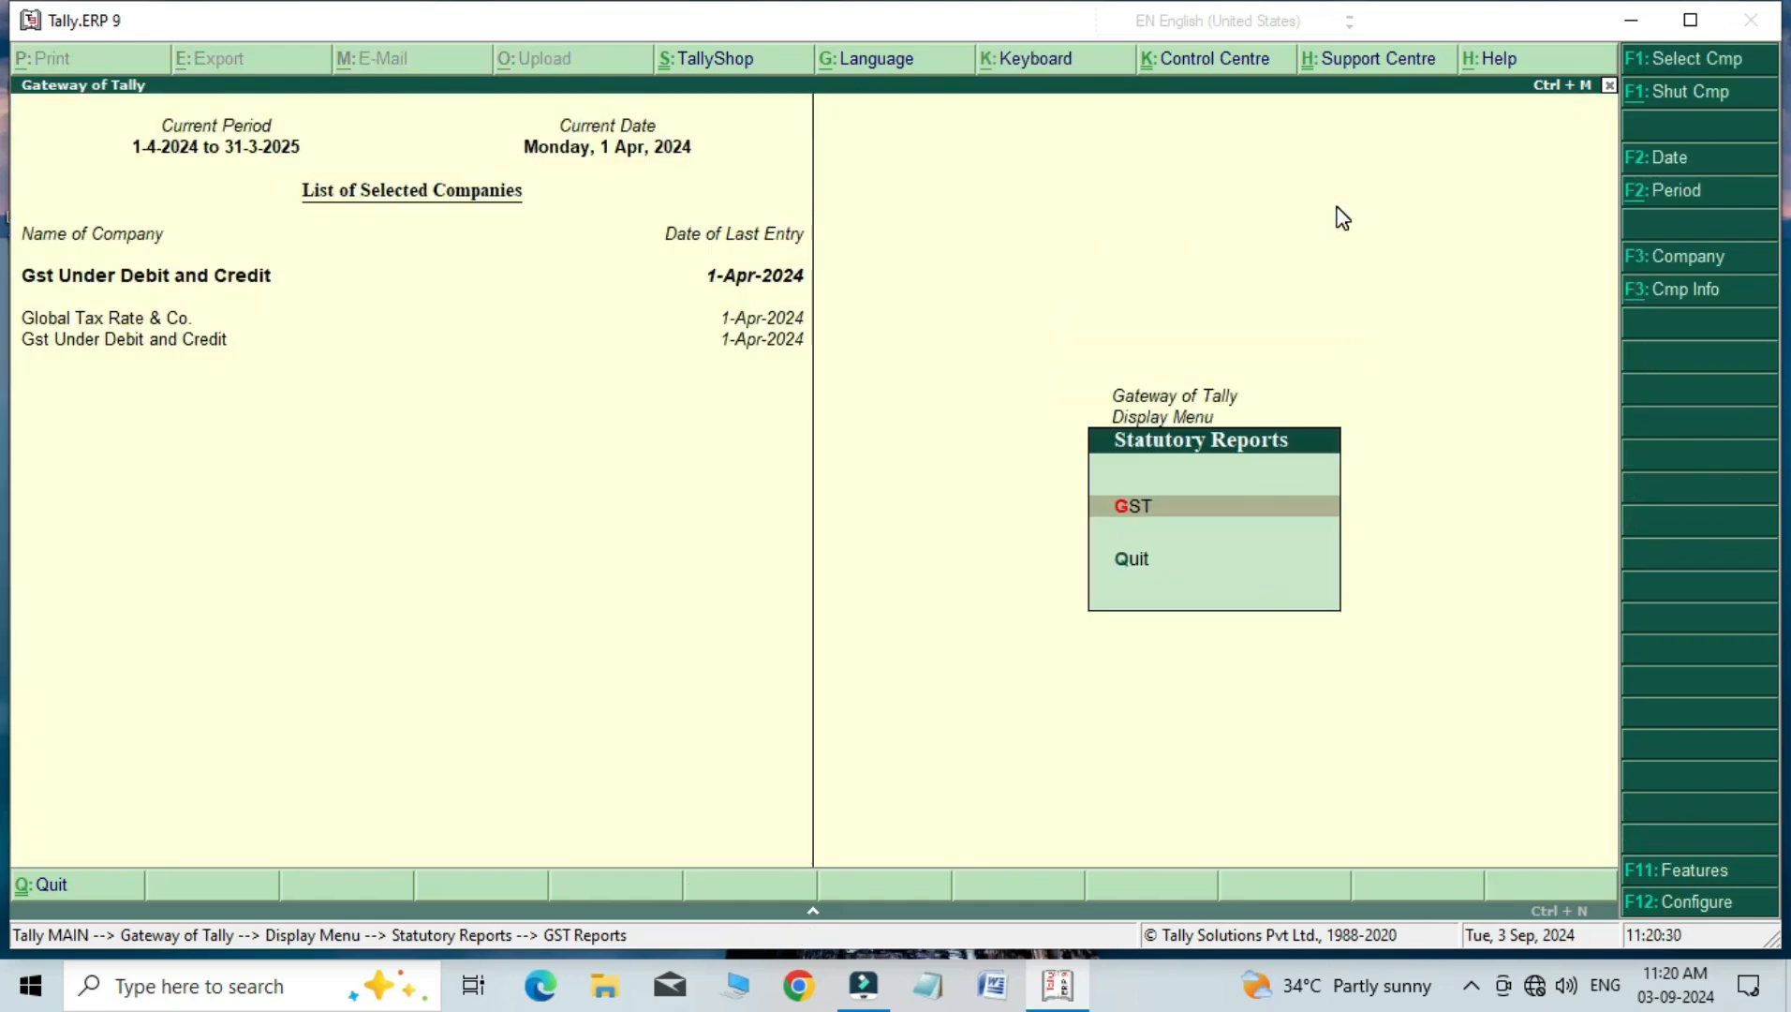
key(Escape)
key(Escape)
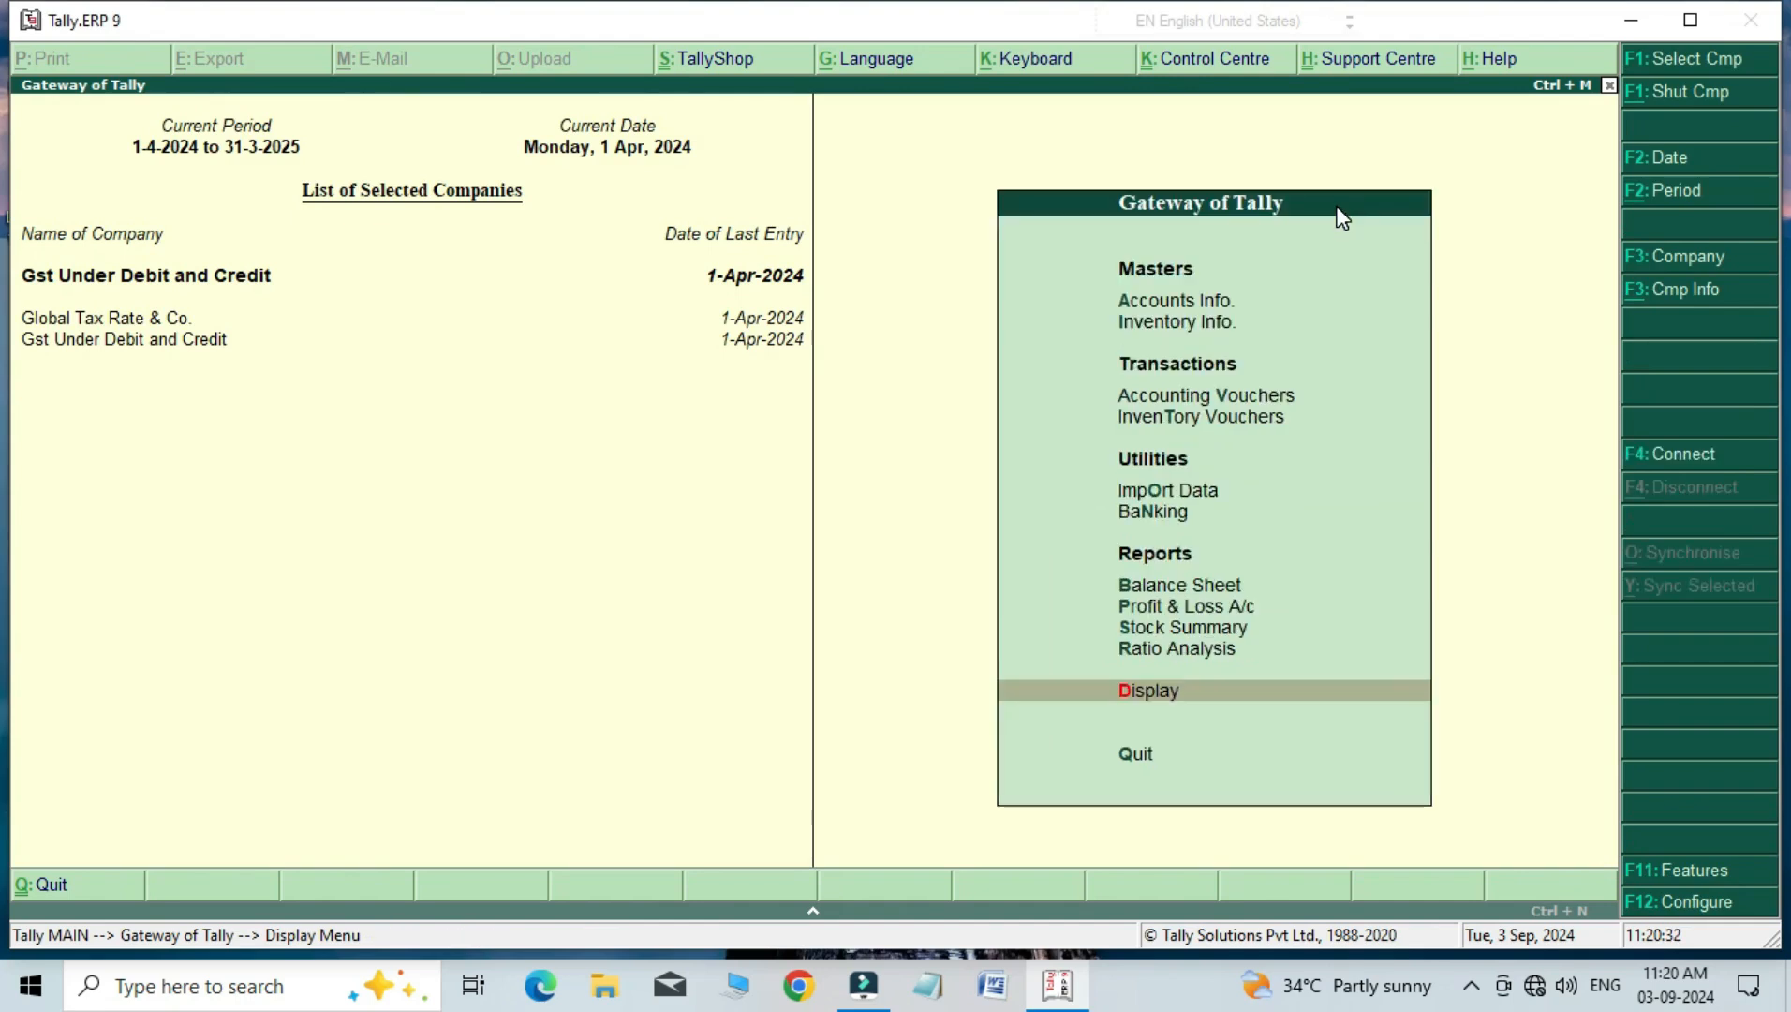
Step: Start a debit note in Accounting Vouchers, leaving the original invoice number and date blank
key(Up)
key(Up)
key(Up)
key(Up)
key(Up)
key(Up)
key(Up)
key(Up)
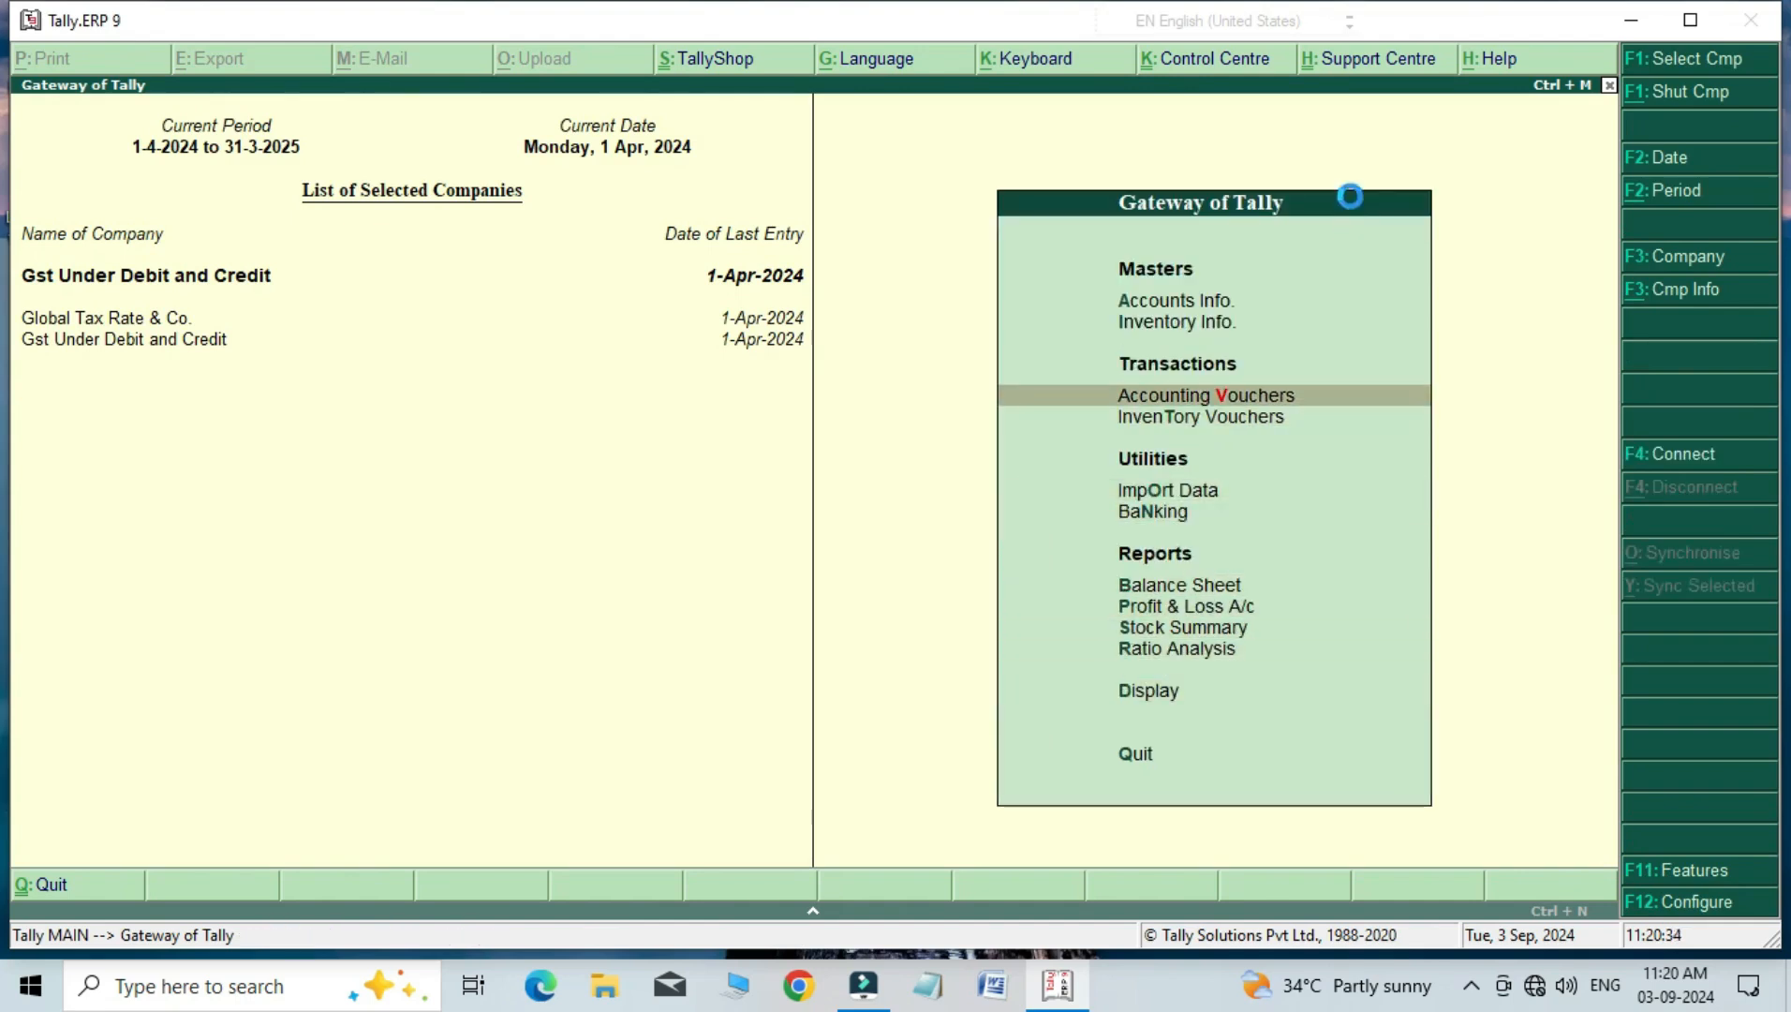
key(Return)
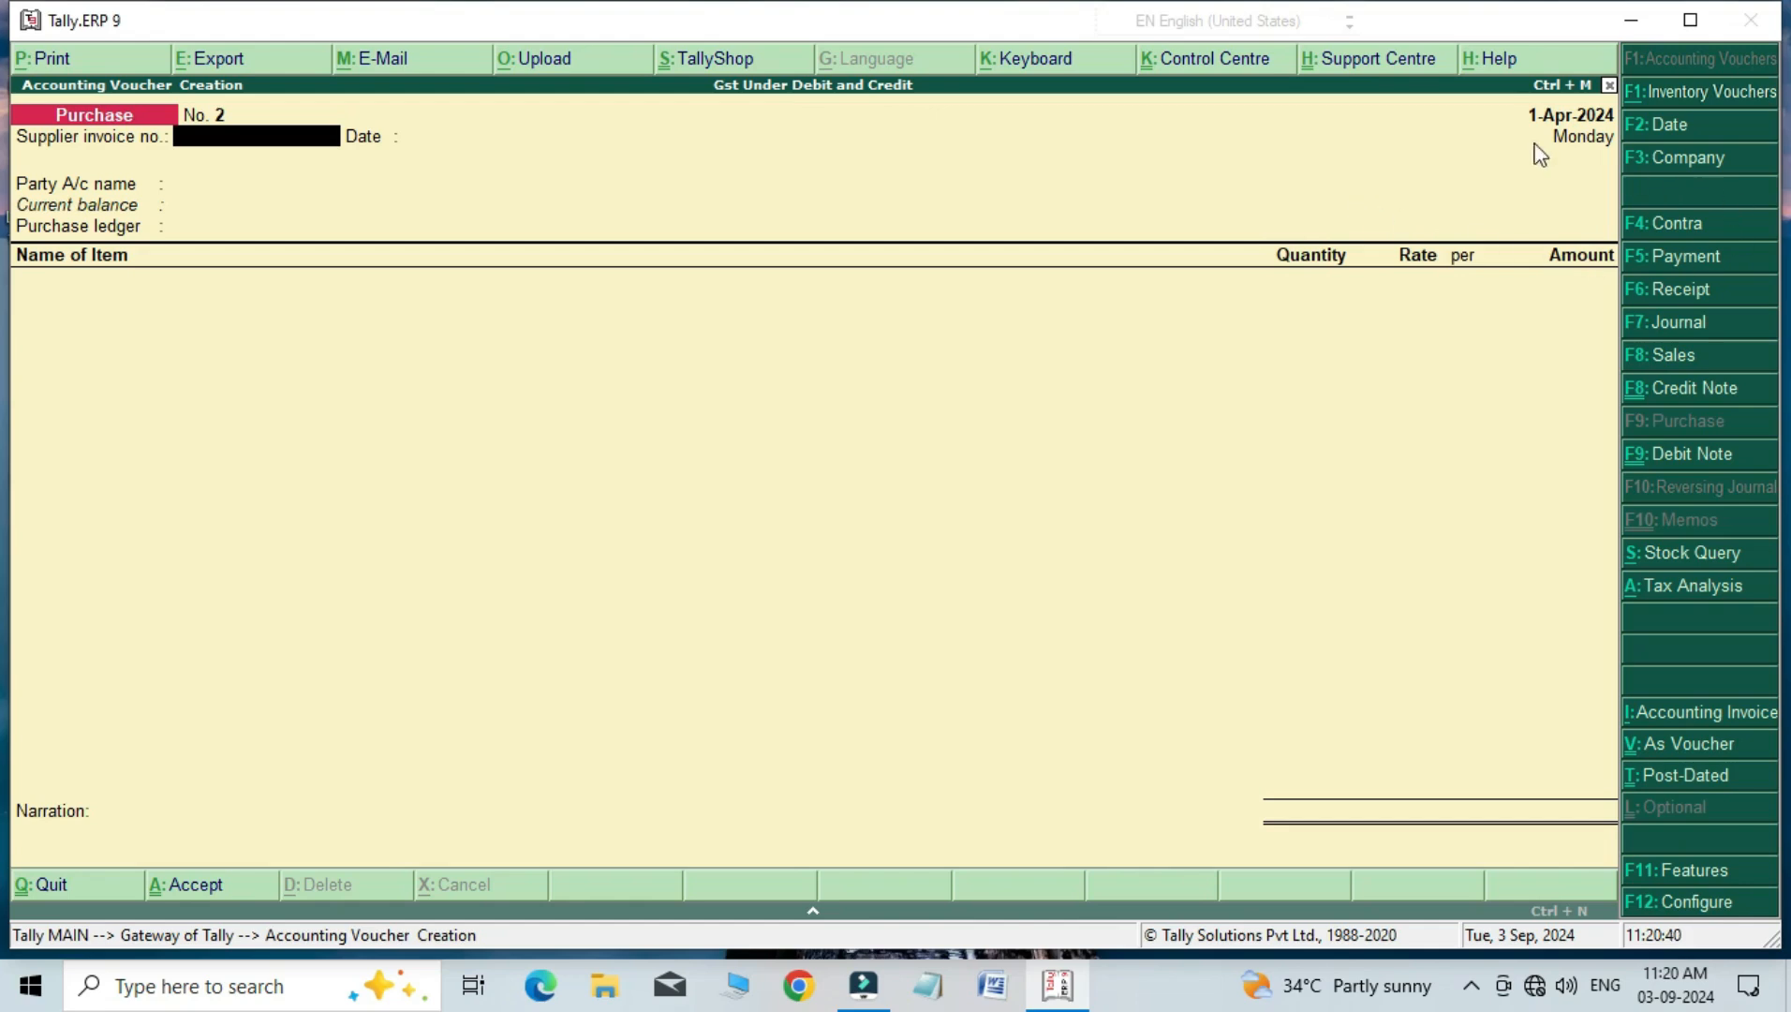
click(1693, 458)
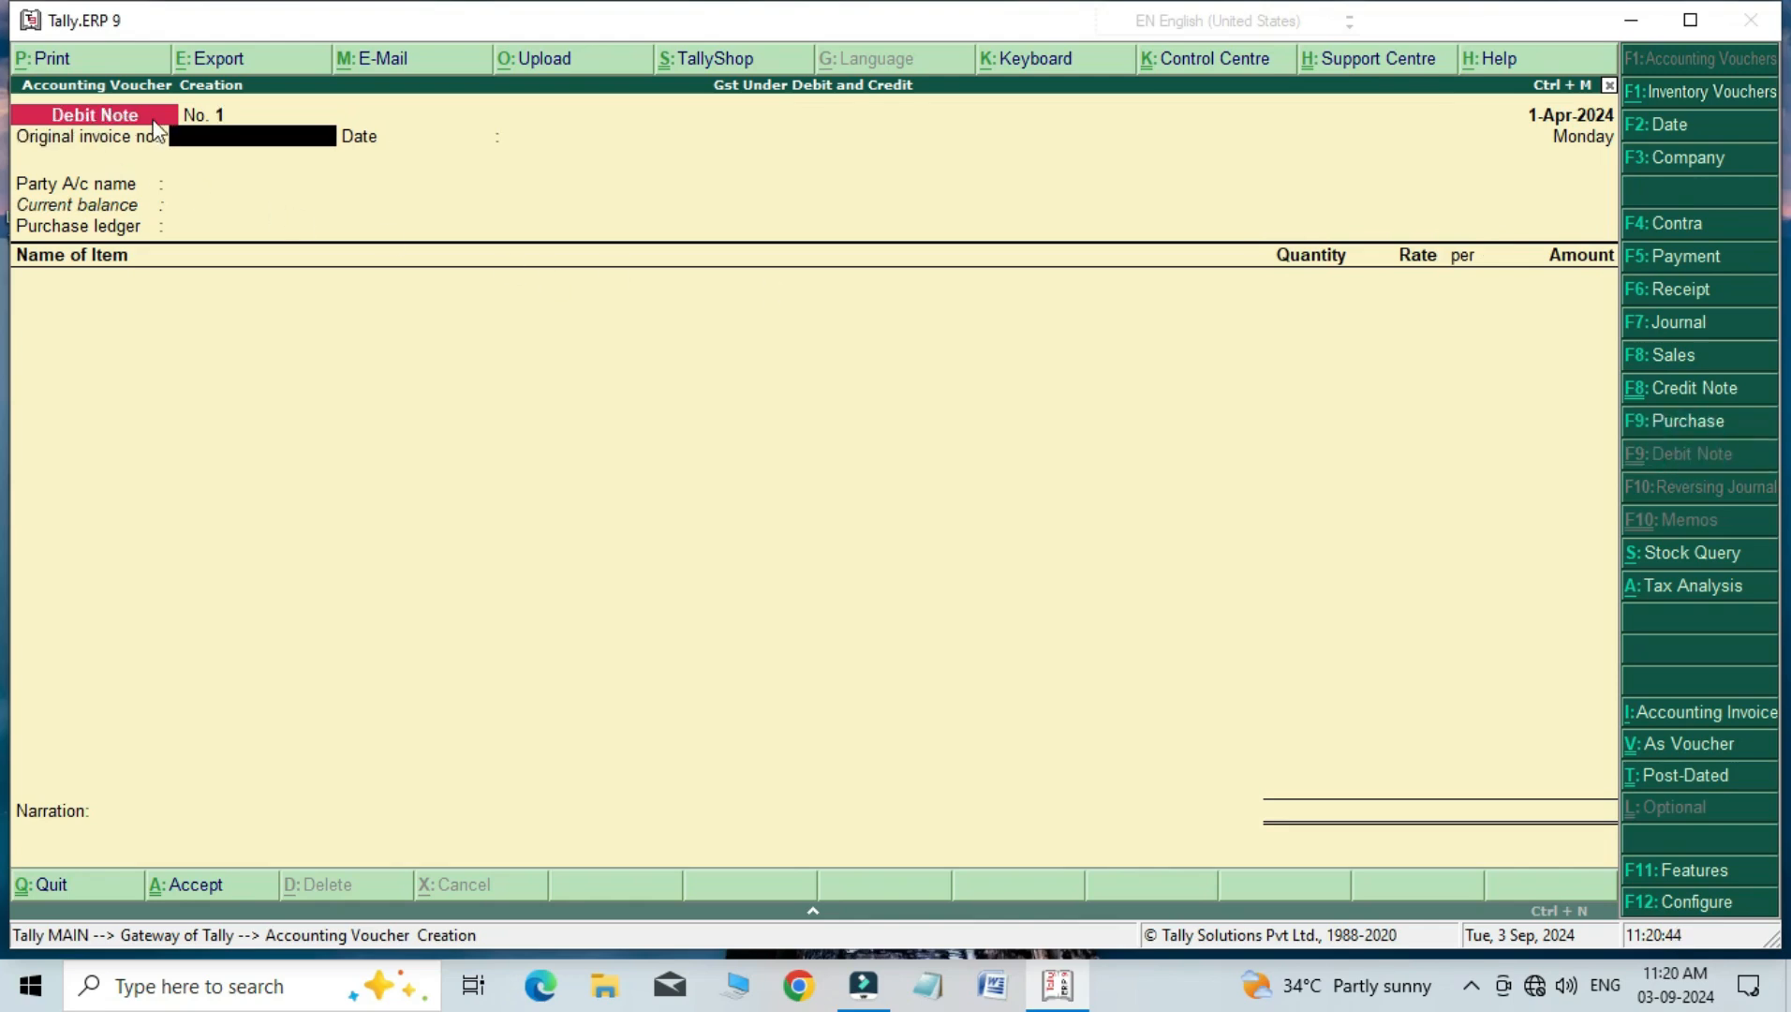
key(Return)
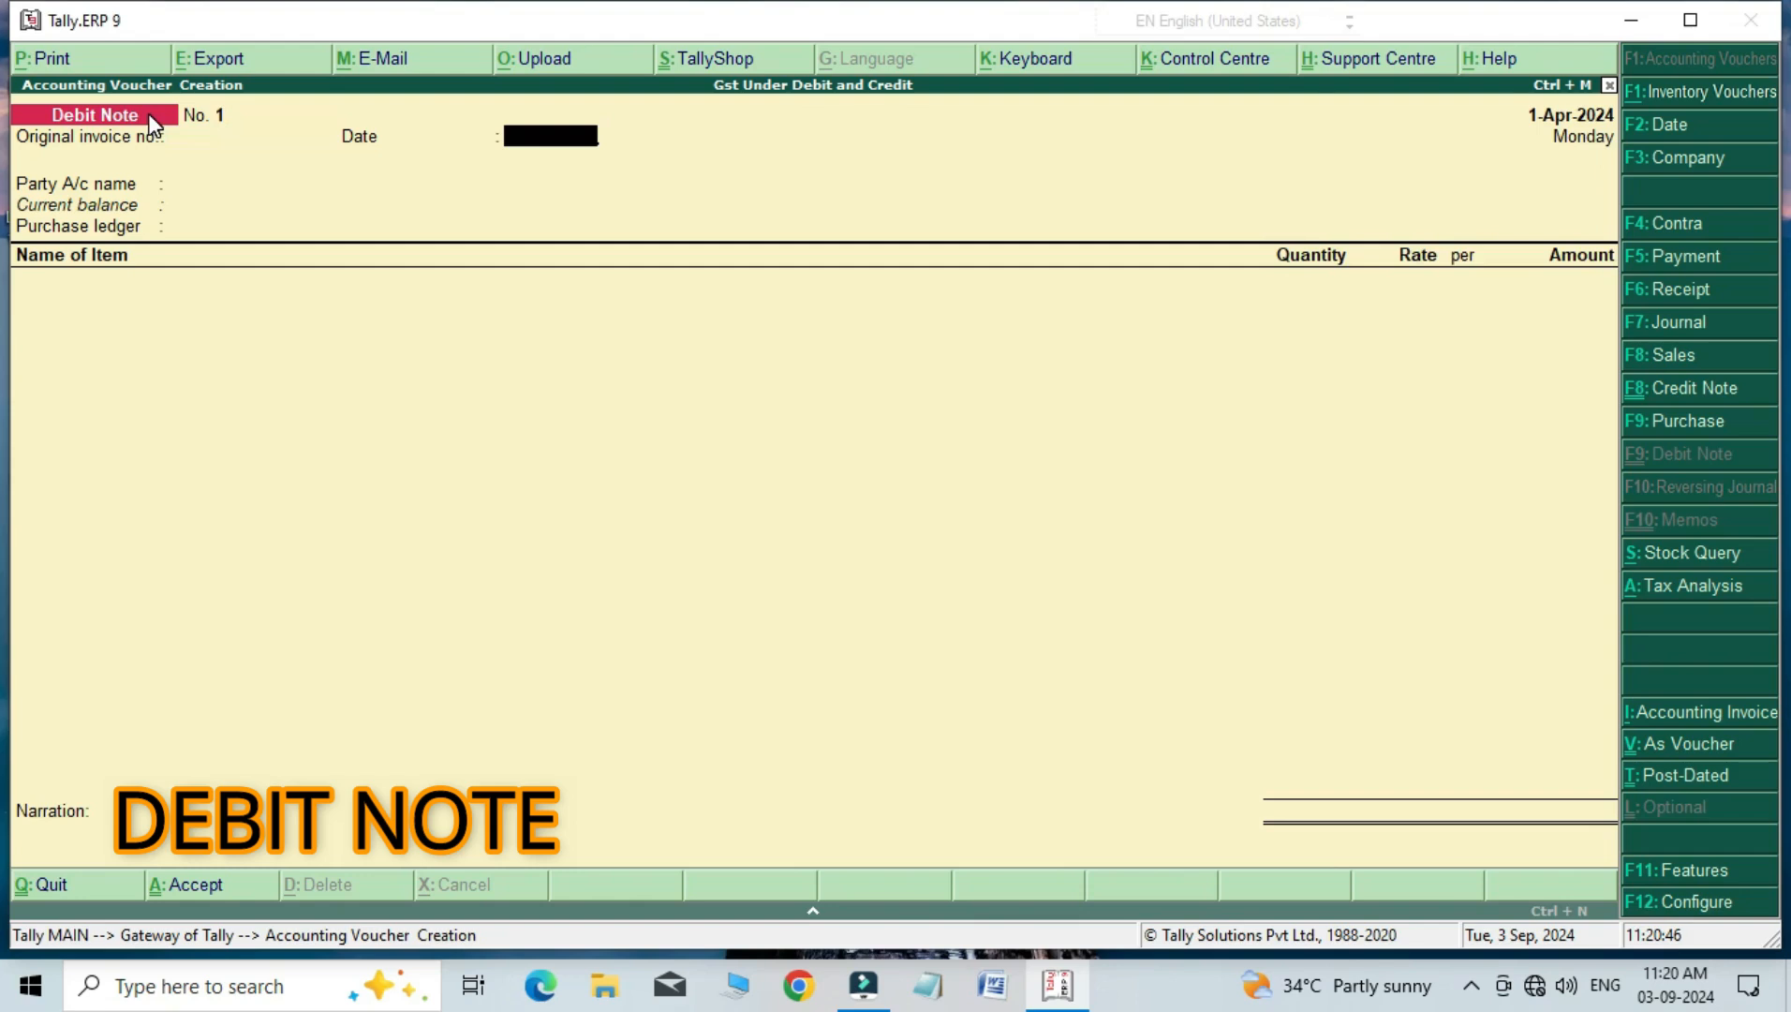
key(Return)
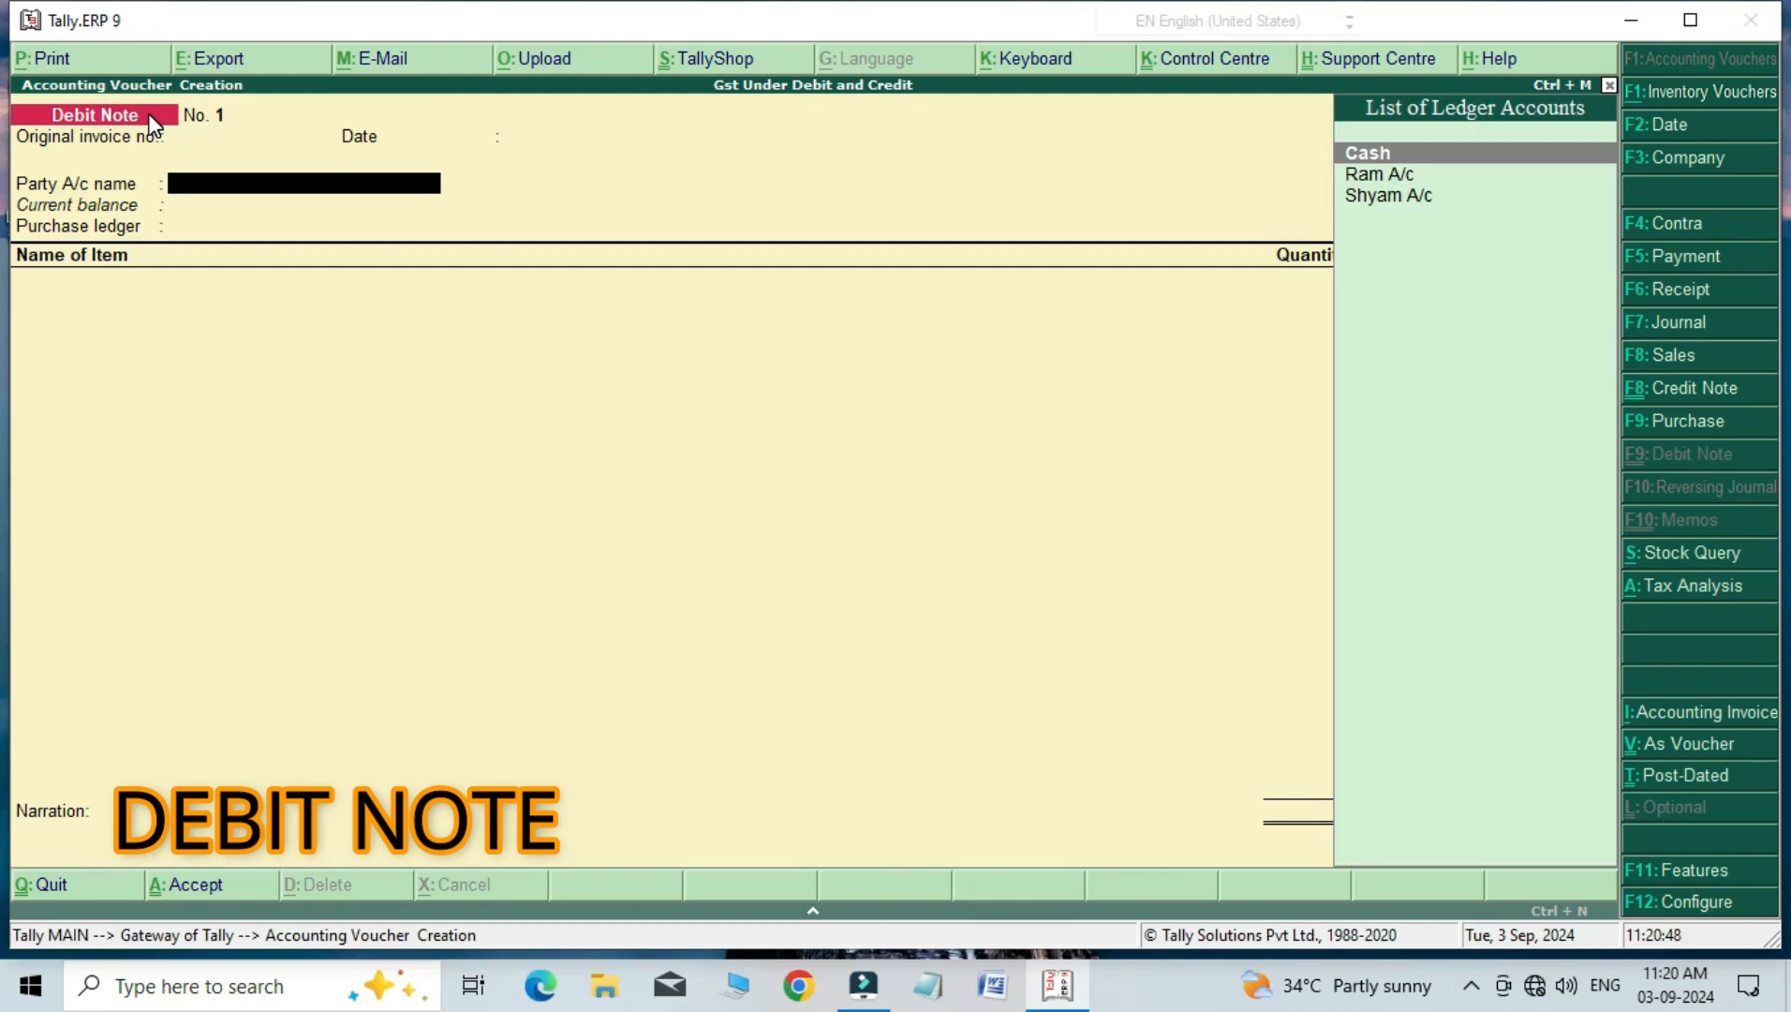
Step: Set the debit note's party to the supplier account directly after Cash, accept its details, and use Purchase Return A/c as the purchase ledger
key(Down)
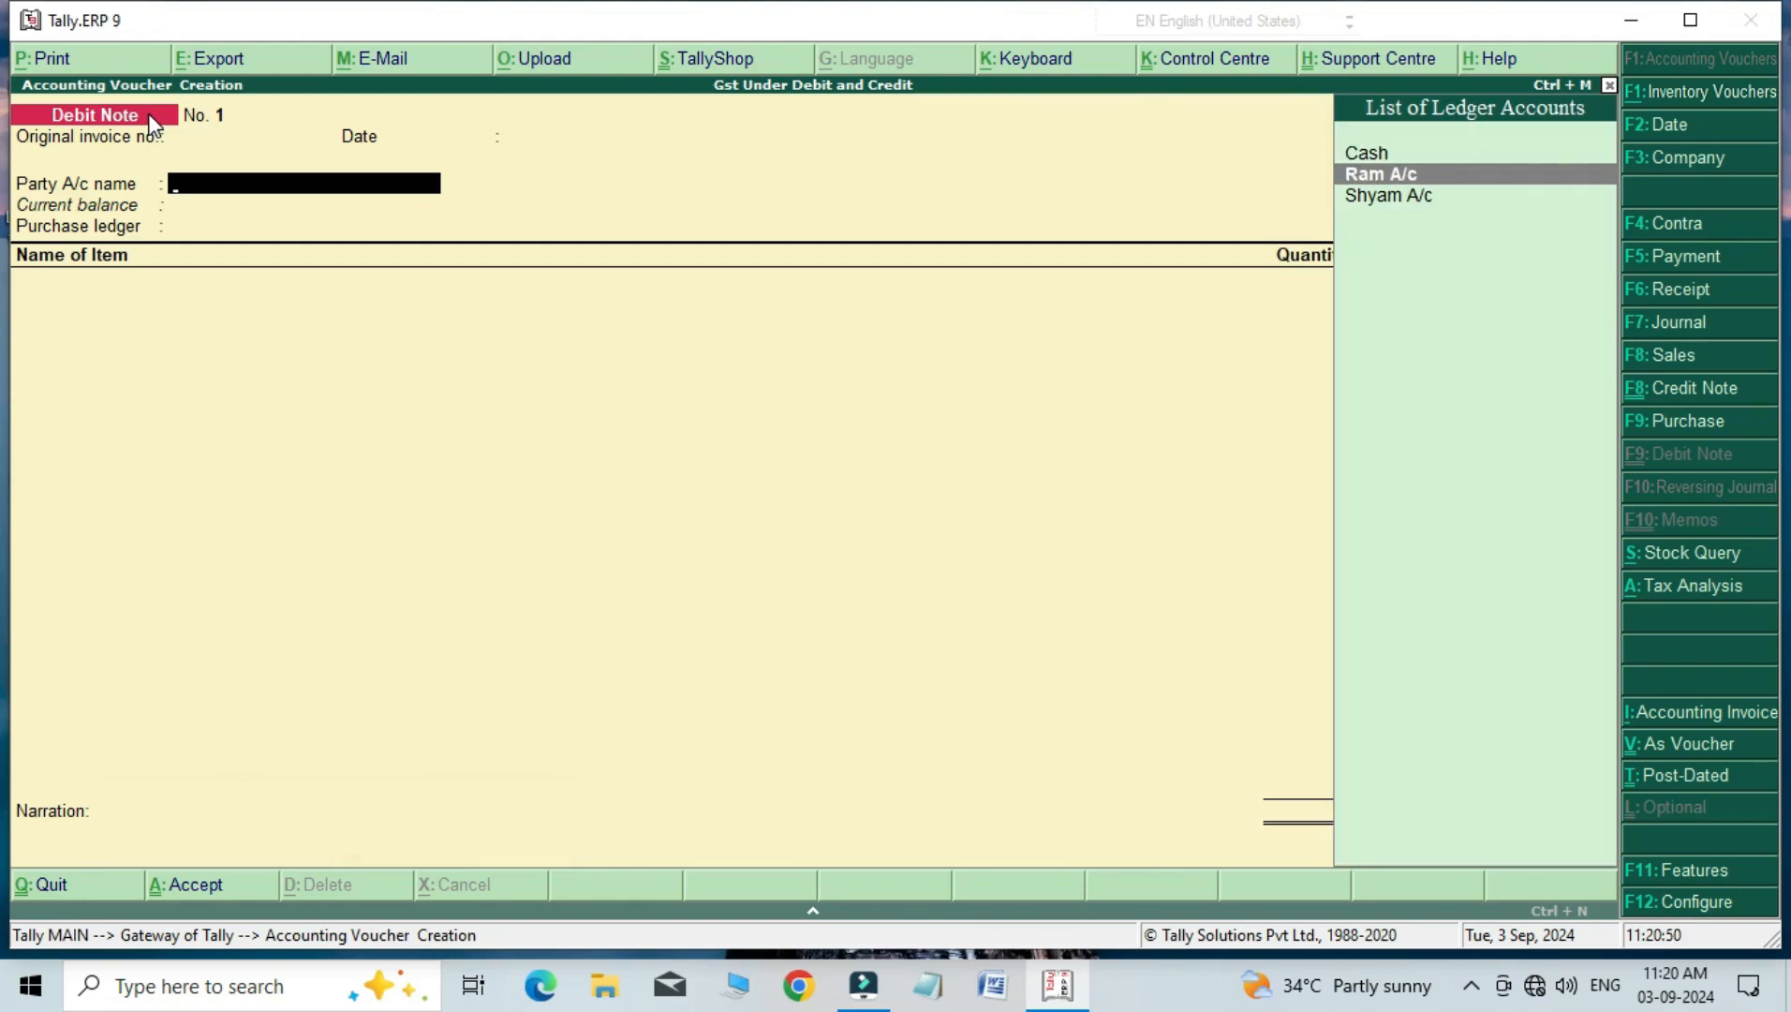
key(Return)
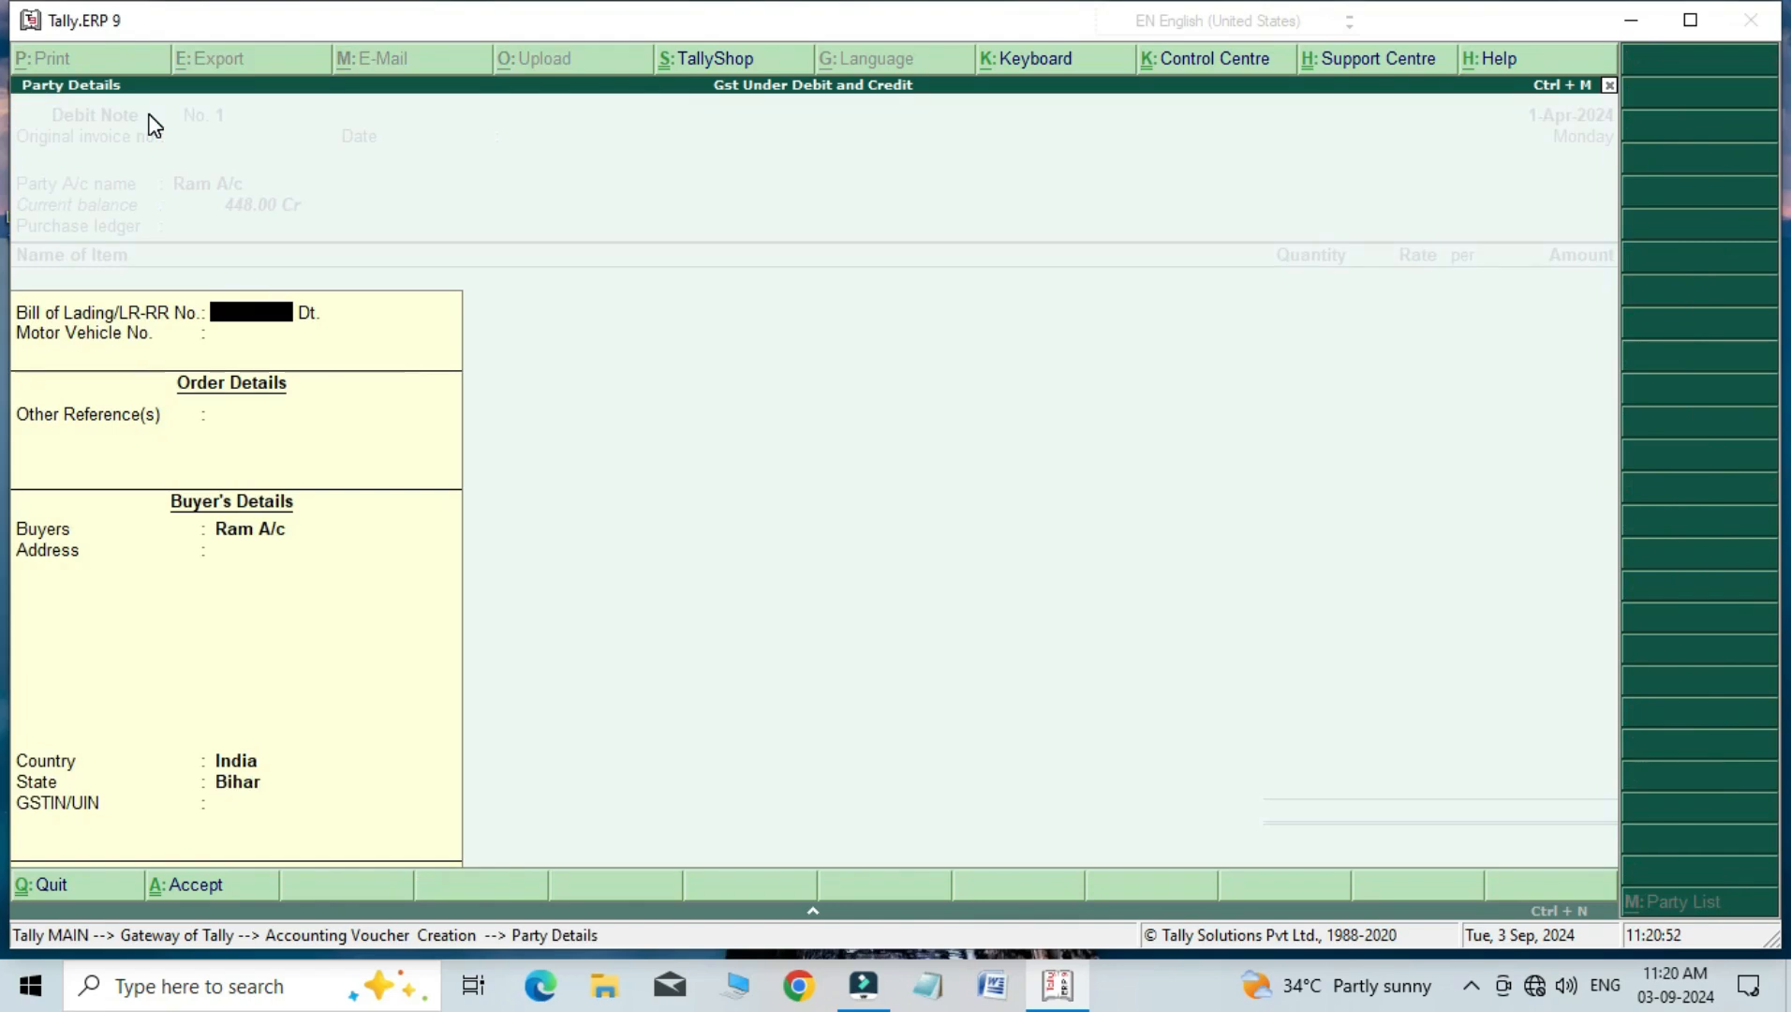
key(ctrl+a)
key(Down)
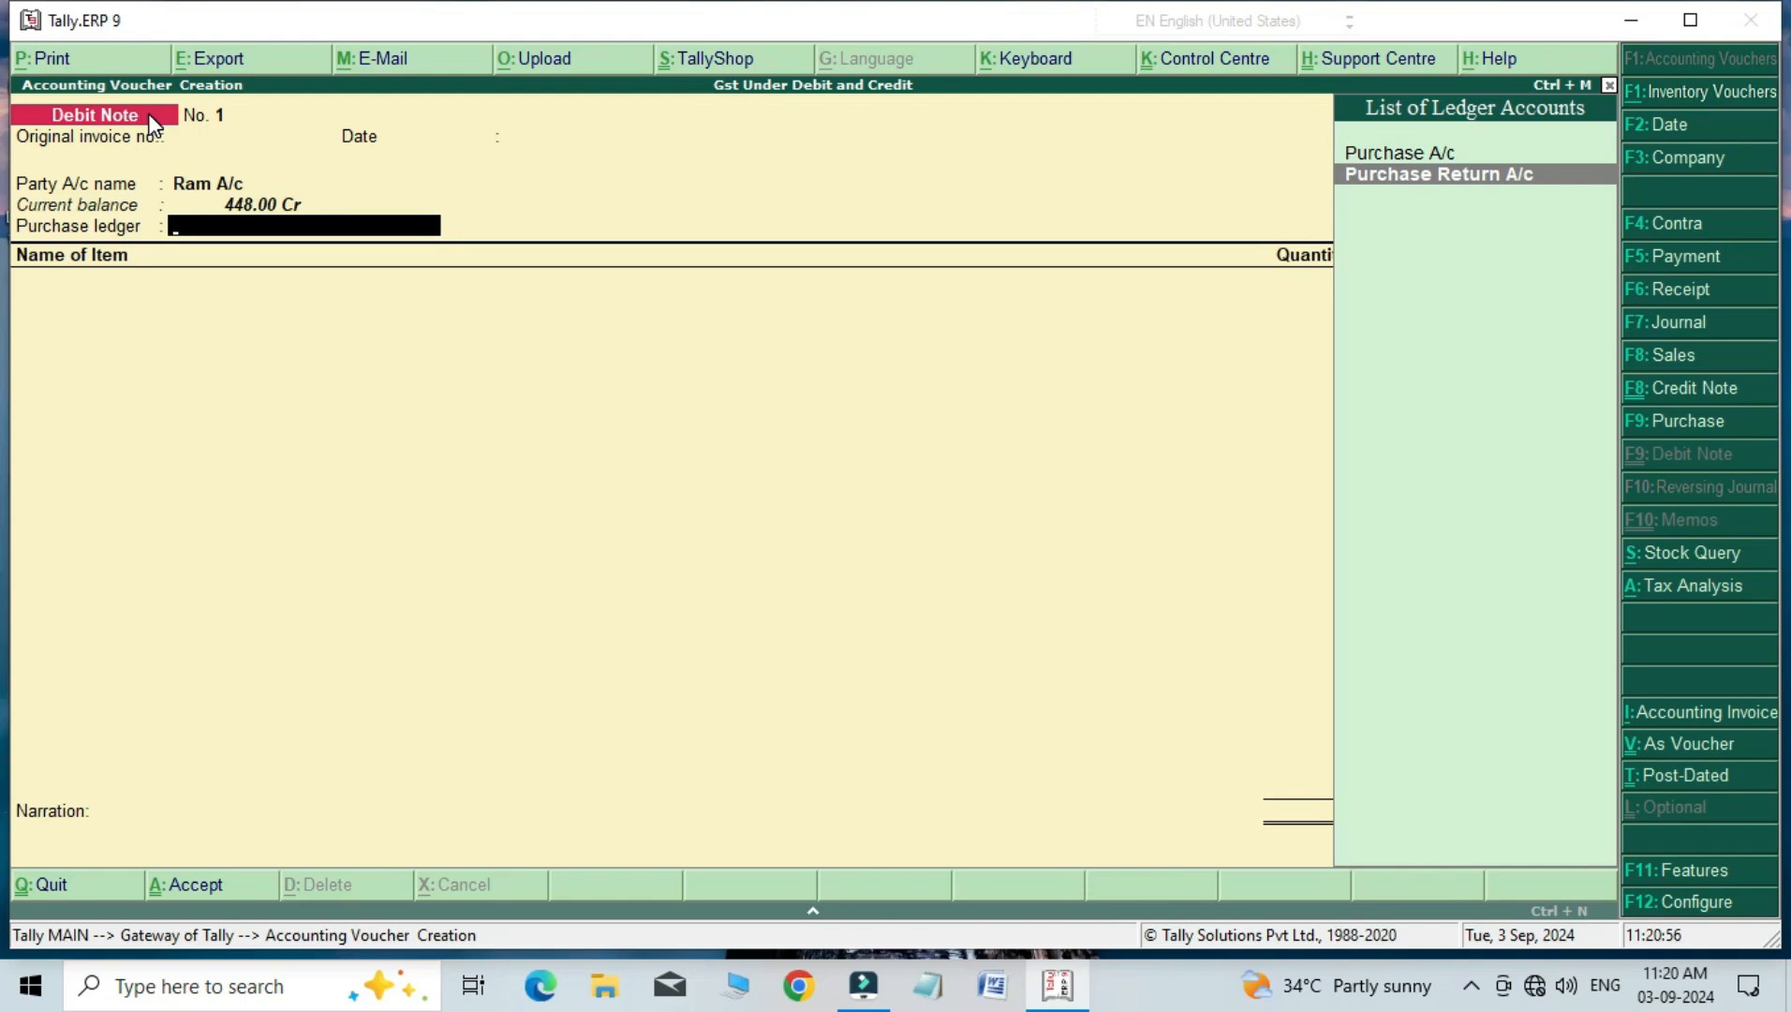
click(1379, 176)
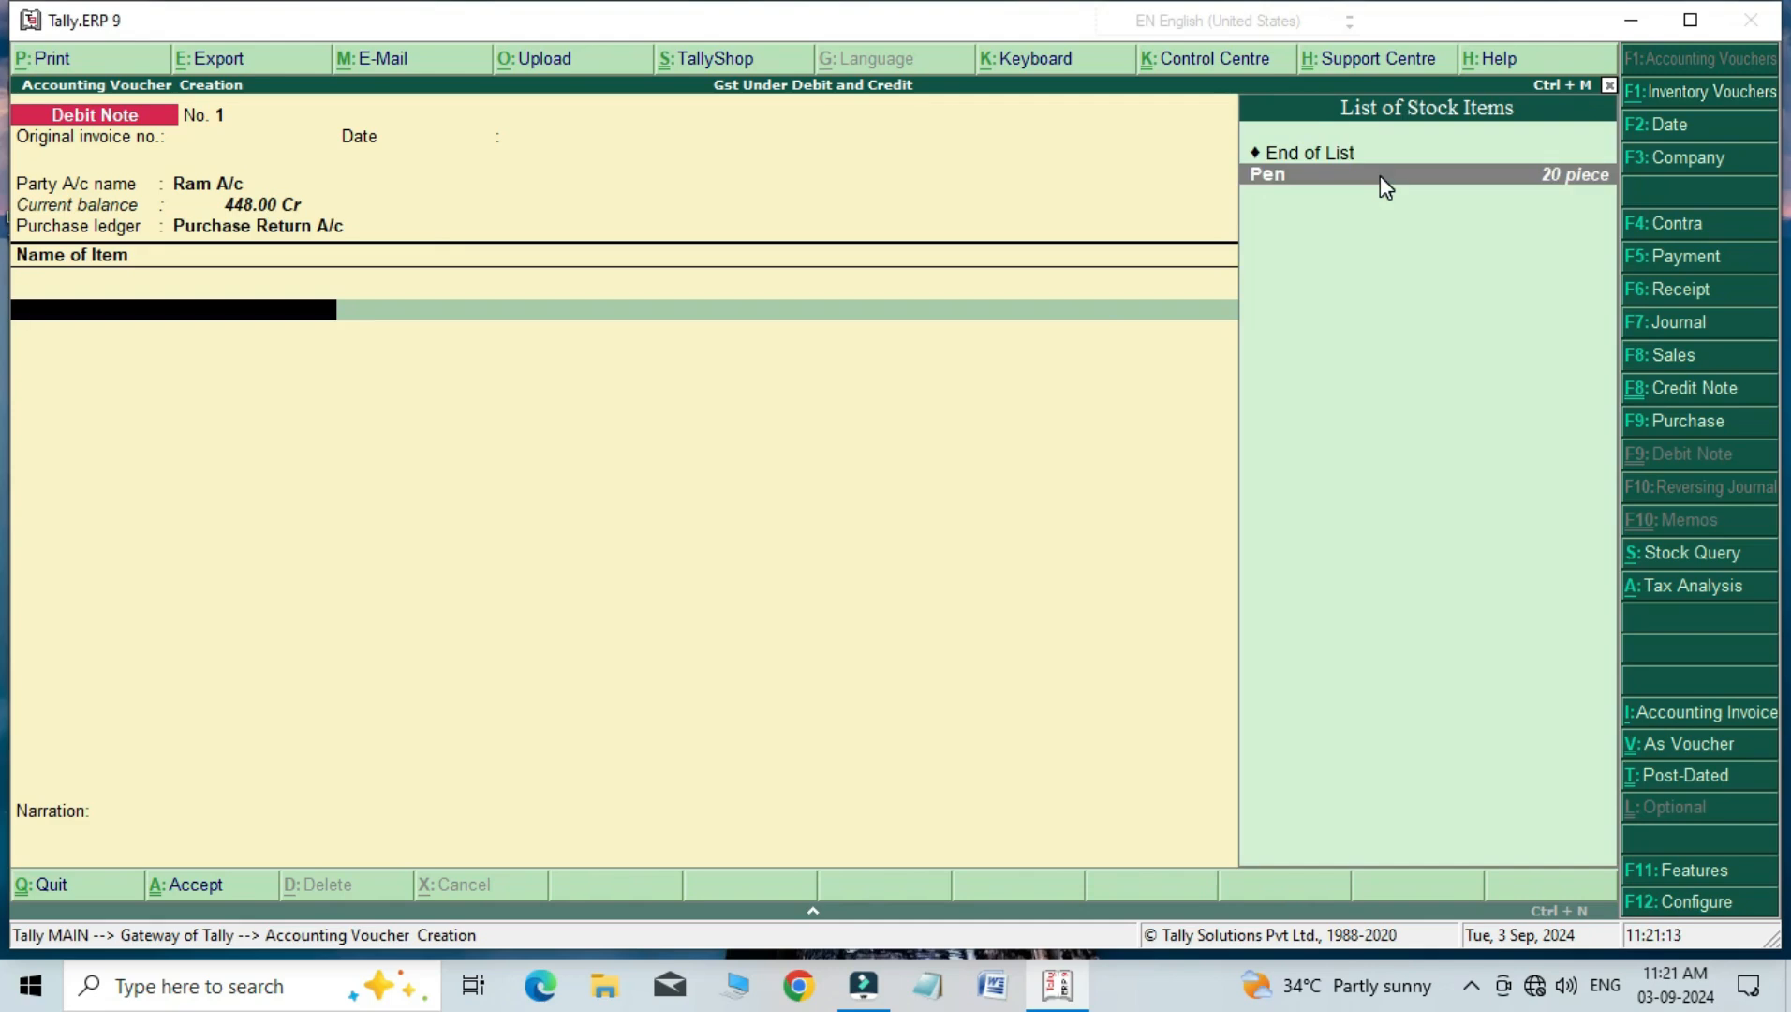
Step: Add 5 pieces of Pen to the debit note at a rate of 20.00 per piece
click(1379, 174)
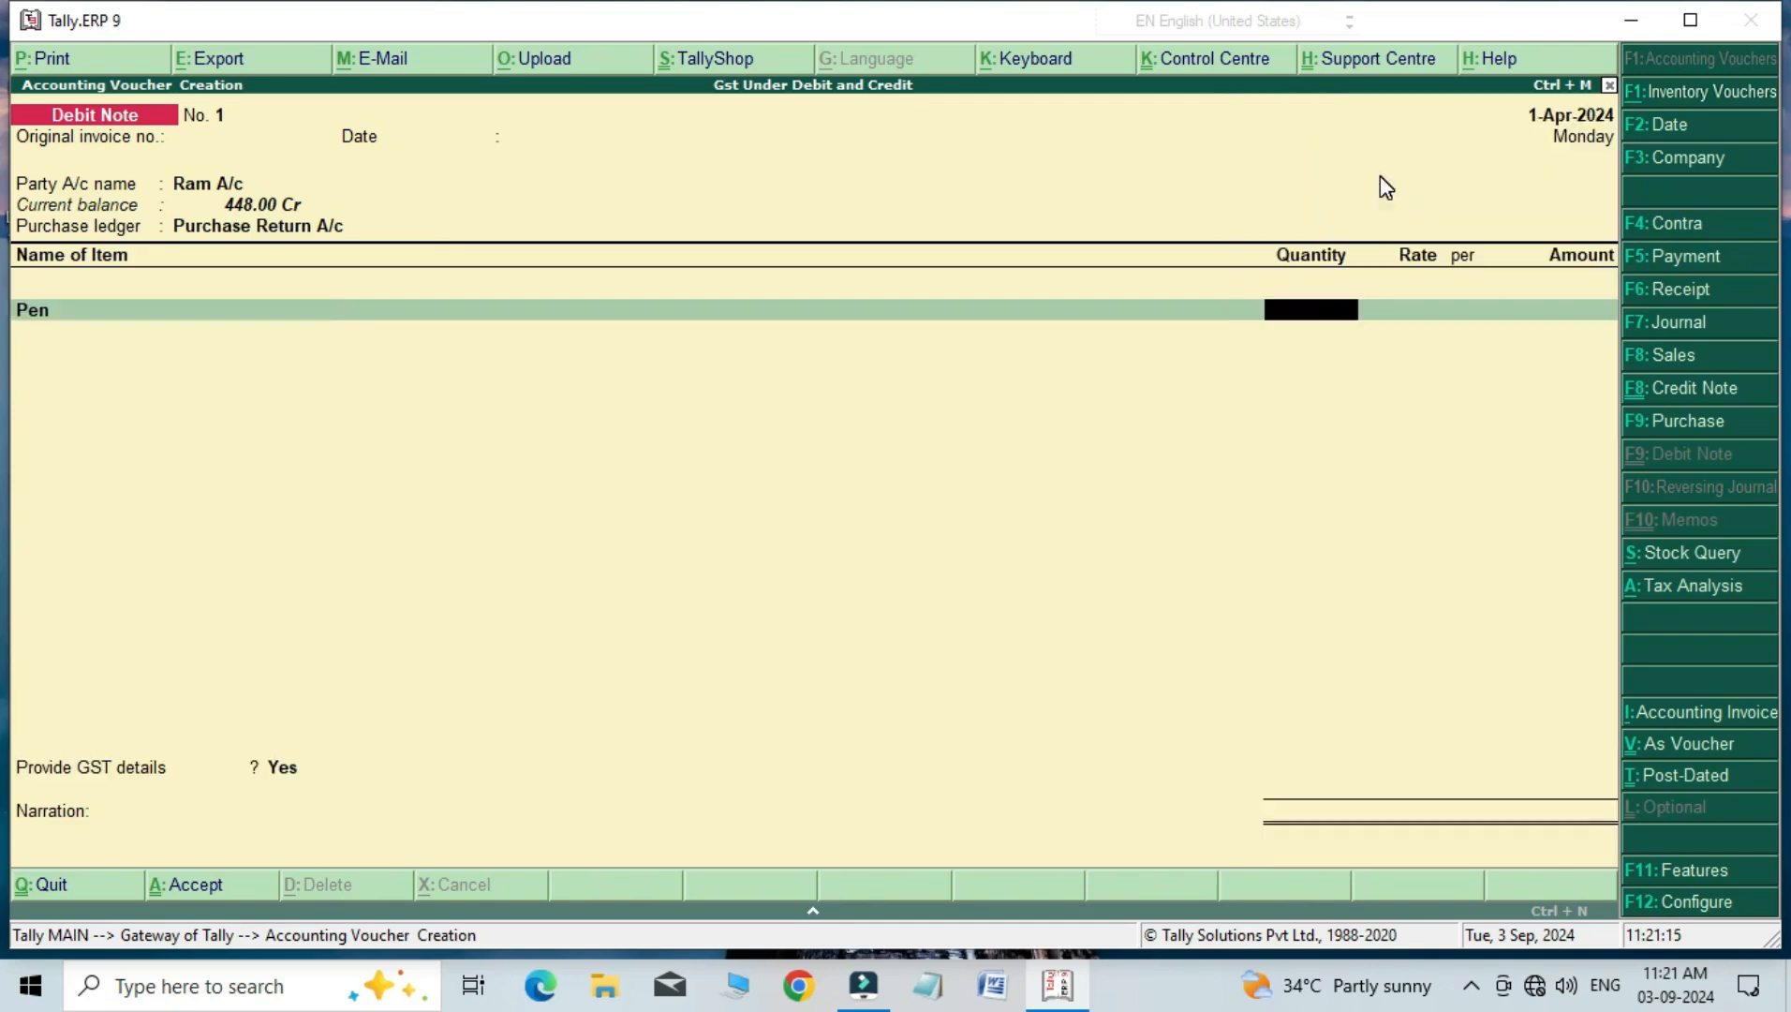
text(5)
key(Return)
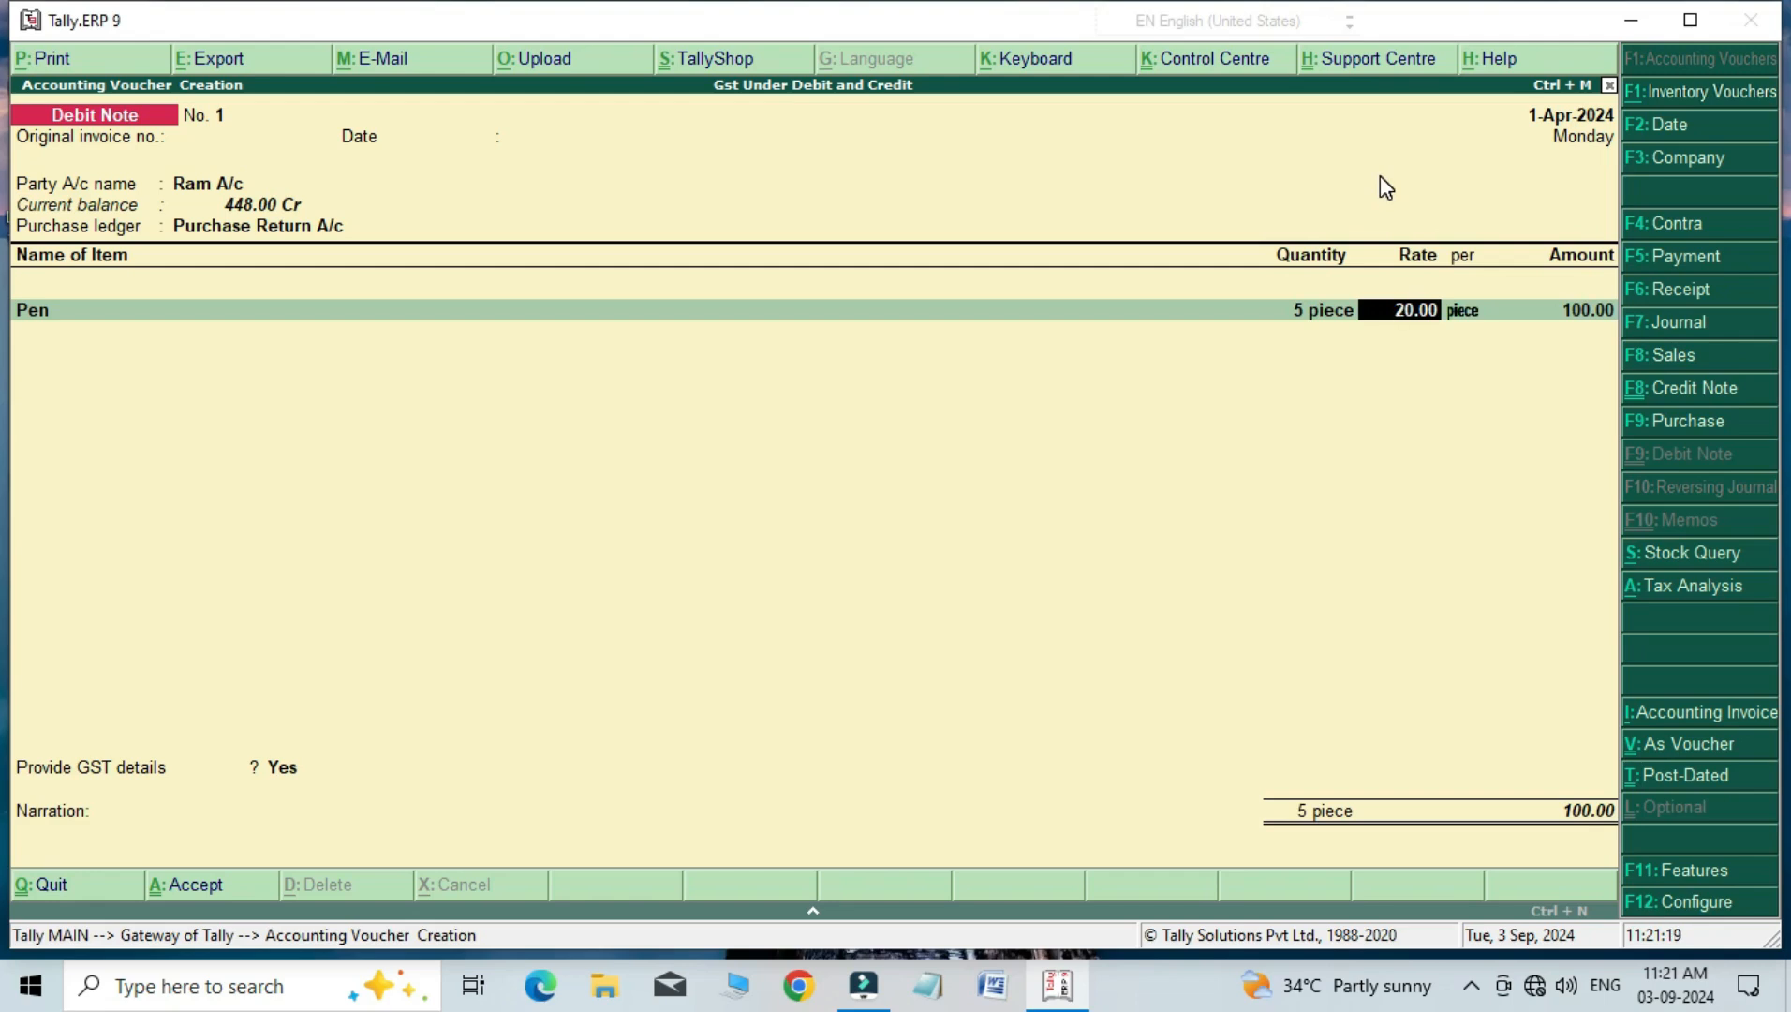
key(Return)
key(Return)
key(Return)
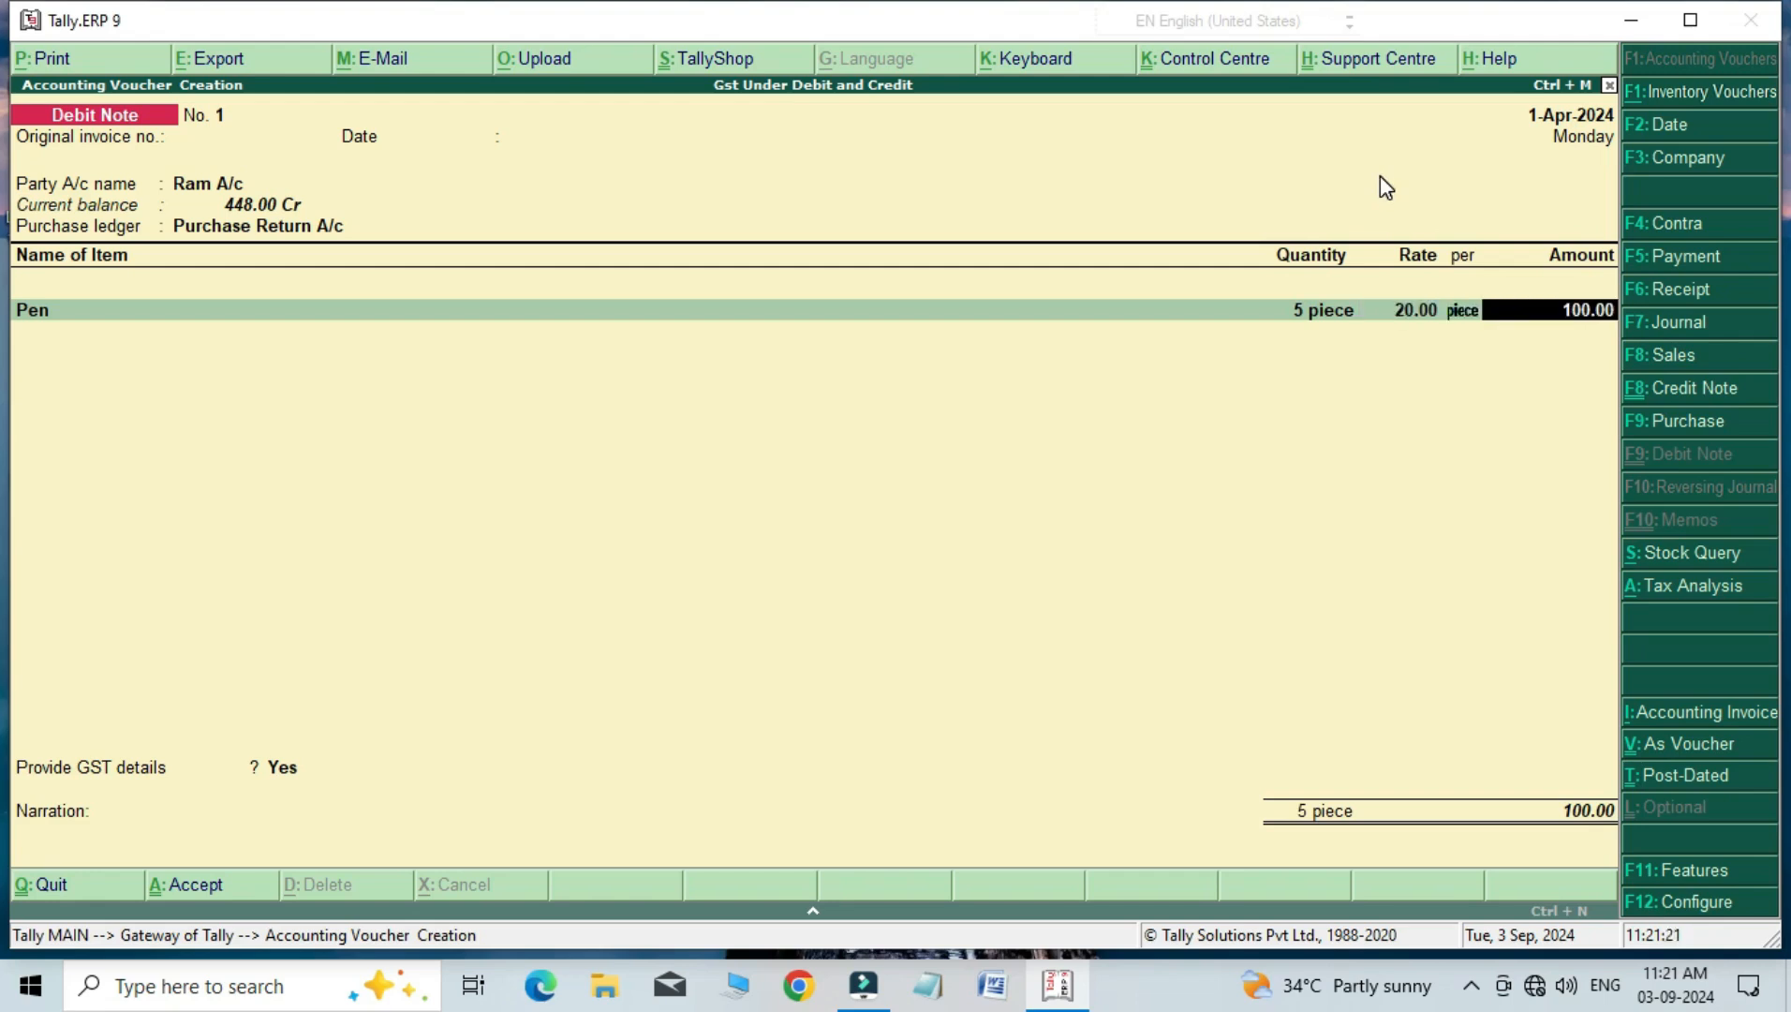
key(Return)
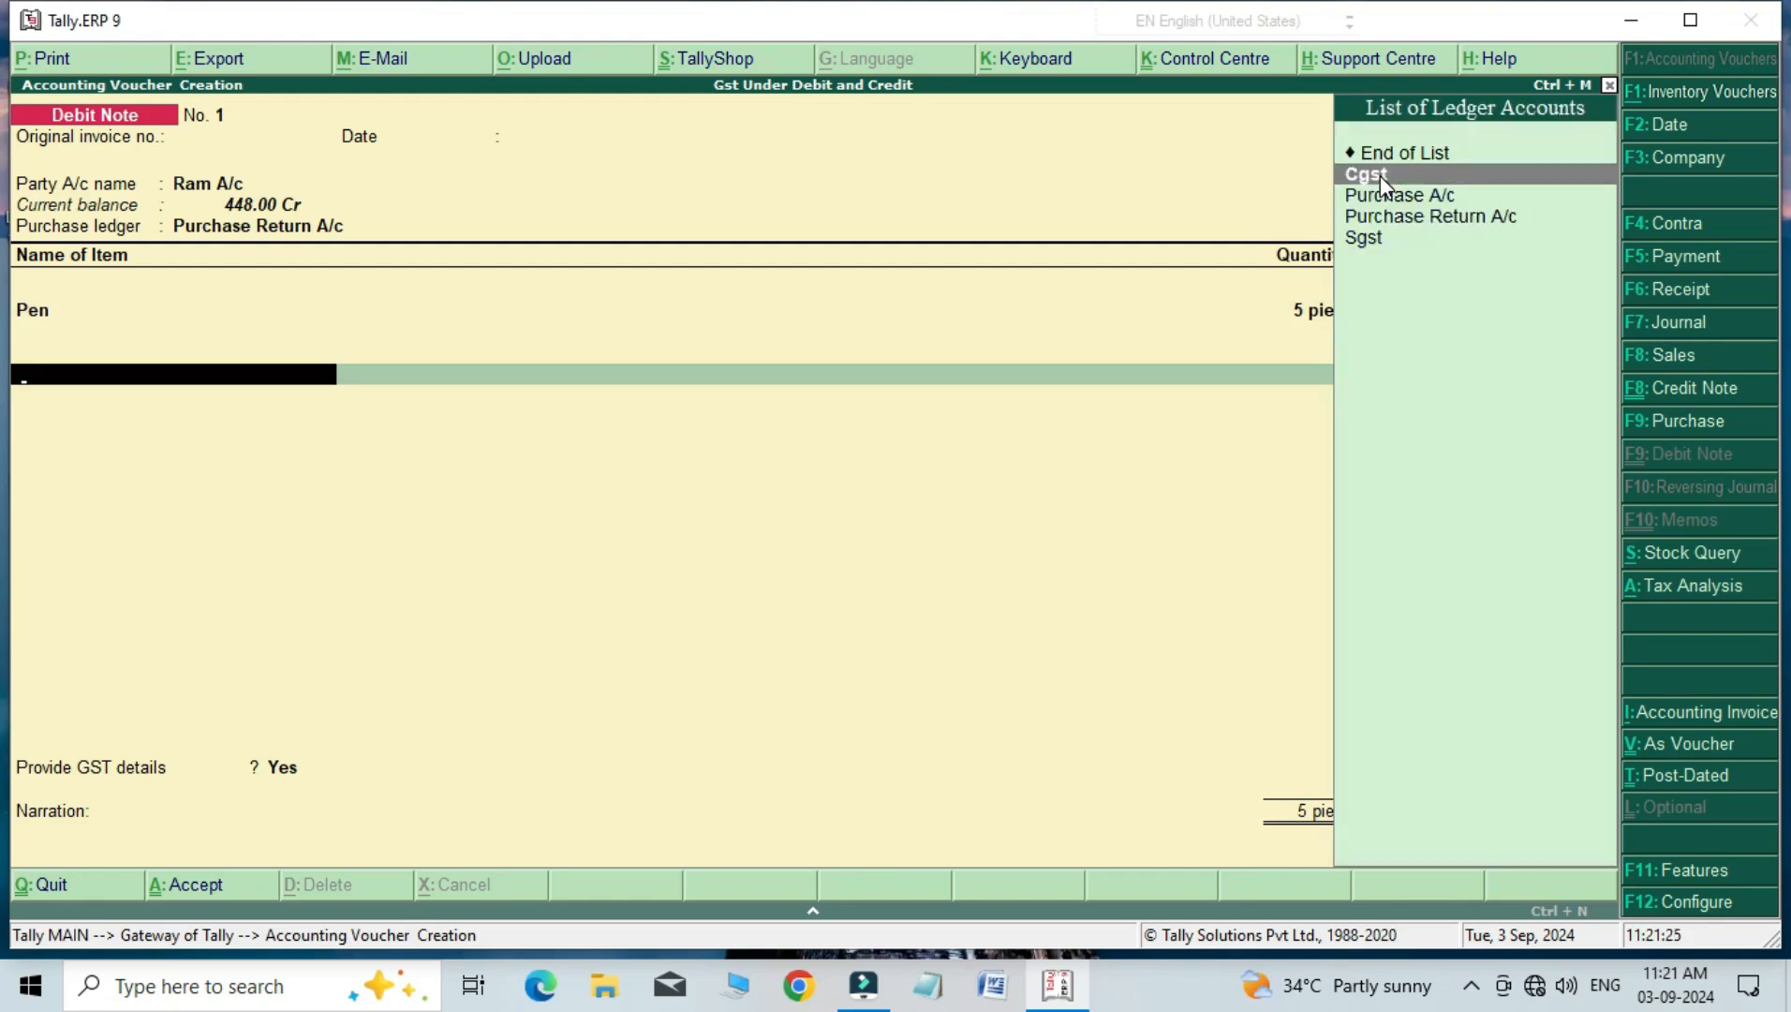
Step: Add the Cgst and Sgst ledgers below the pen line and end the debit note's ledger entries
key(Return)
key(Return)
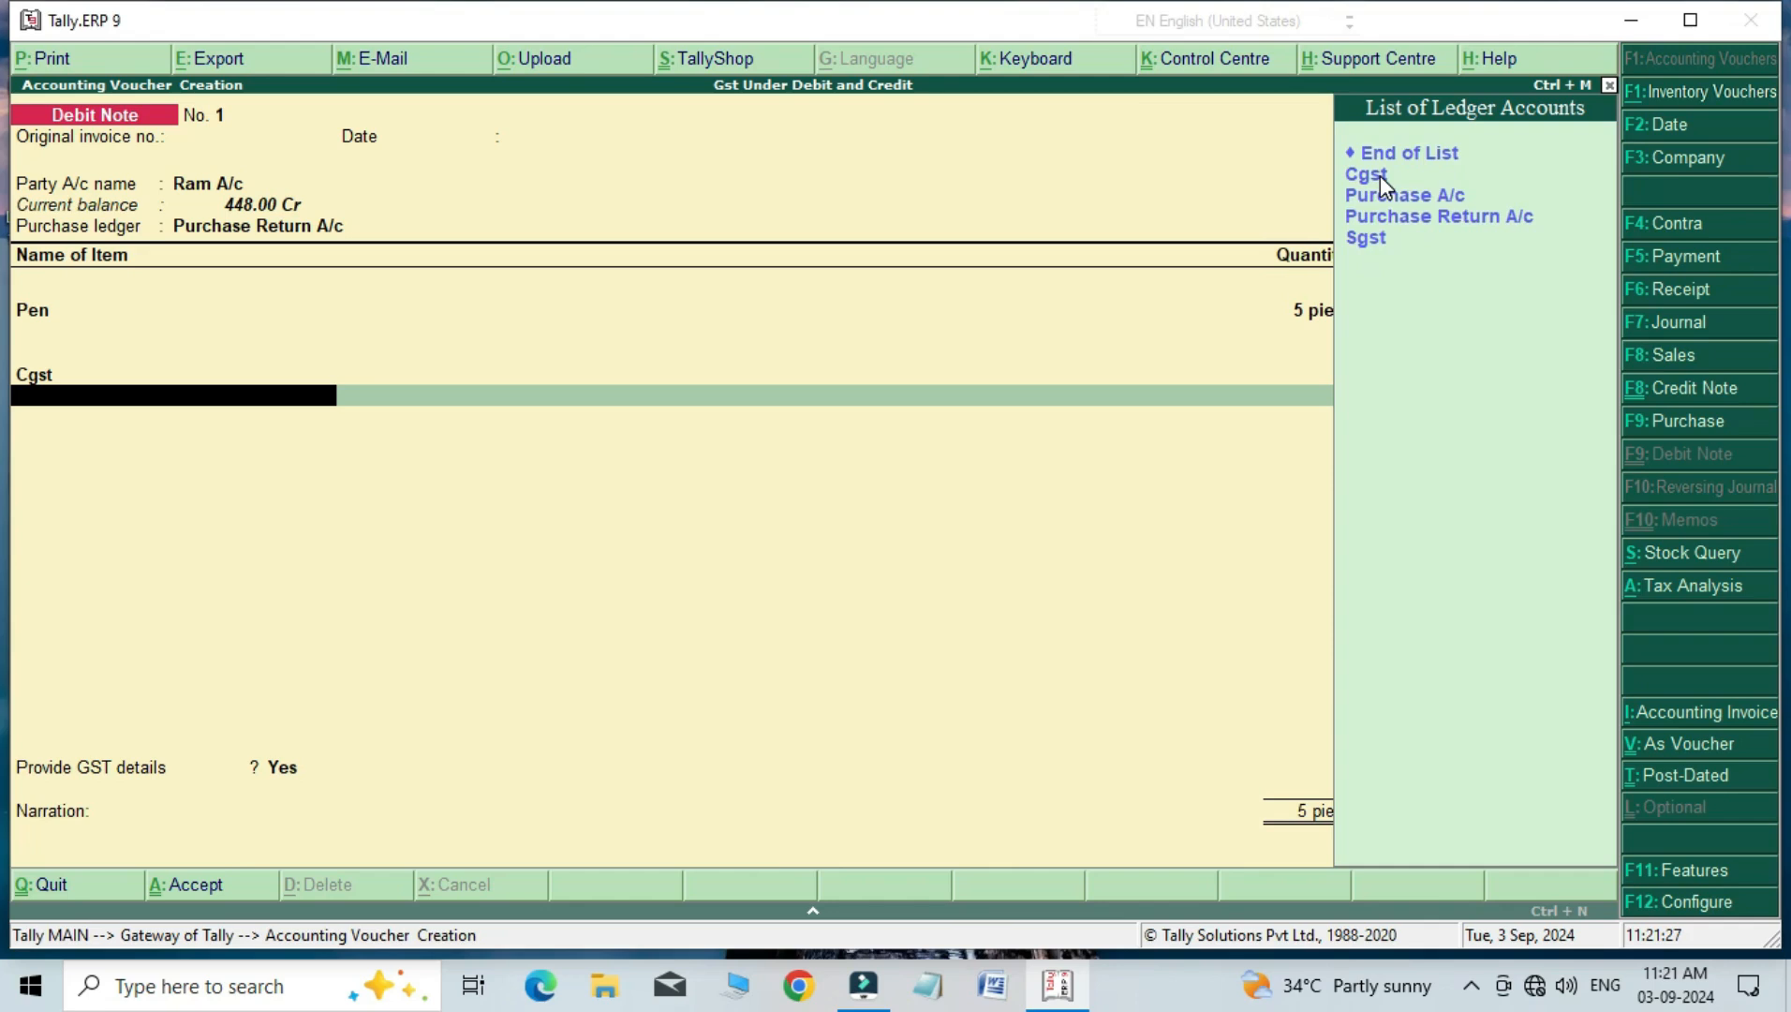
key(Down)
key(Down)
key(Down)
key(Return)
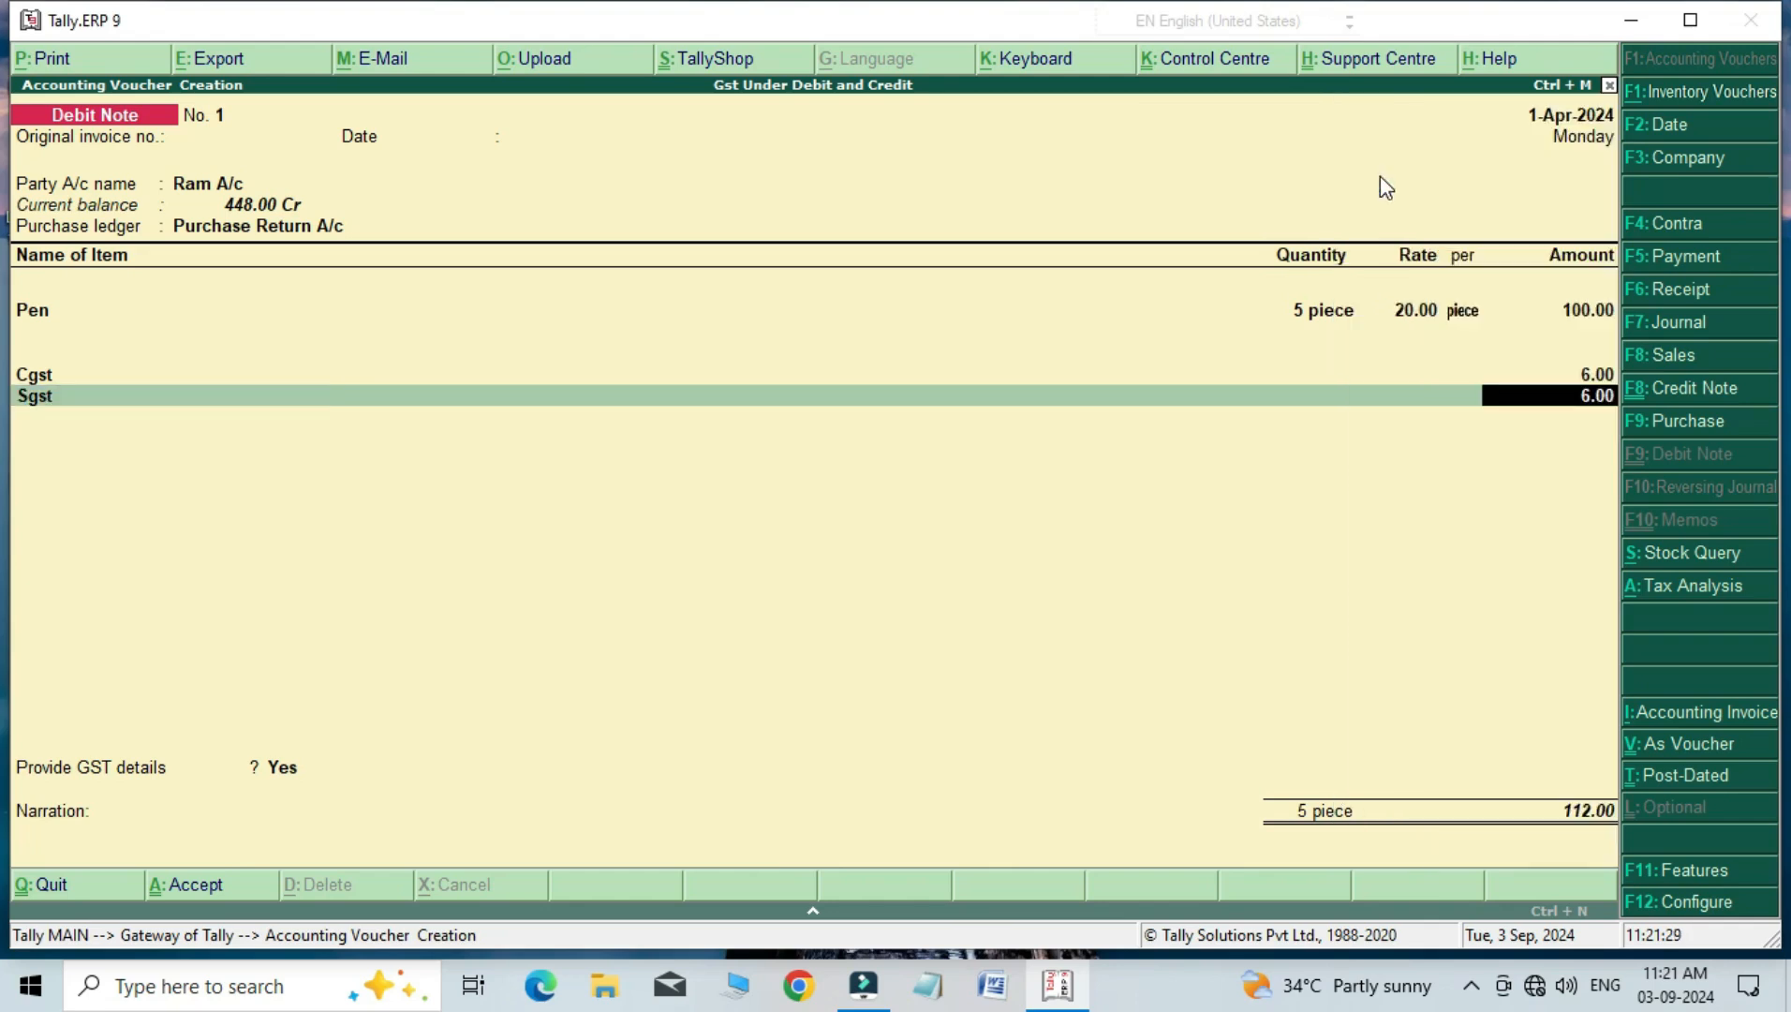
key(Return)
key(Return)
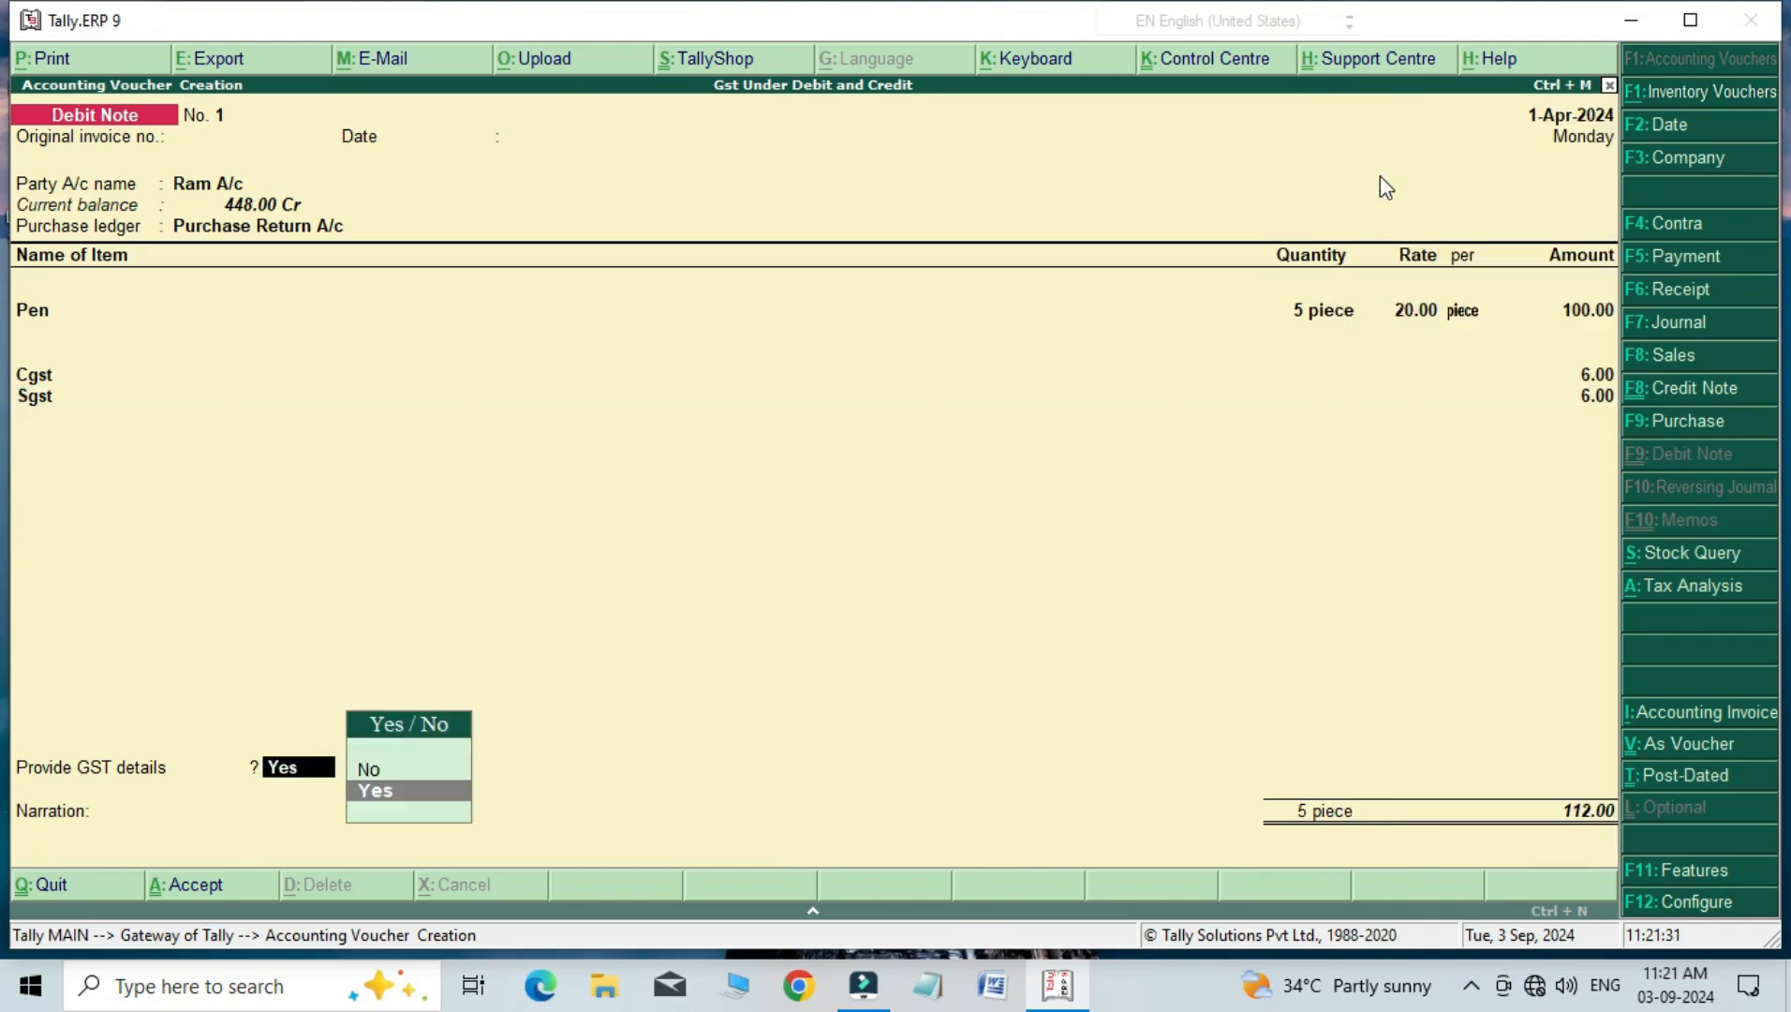
Step: Provide GST details with the reason Not Applicable, leave the supplier's note number and narration blank, and save the debit note
key(Return)
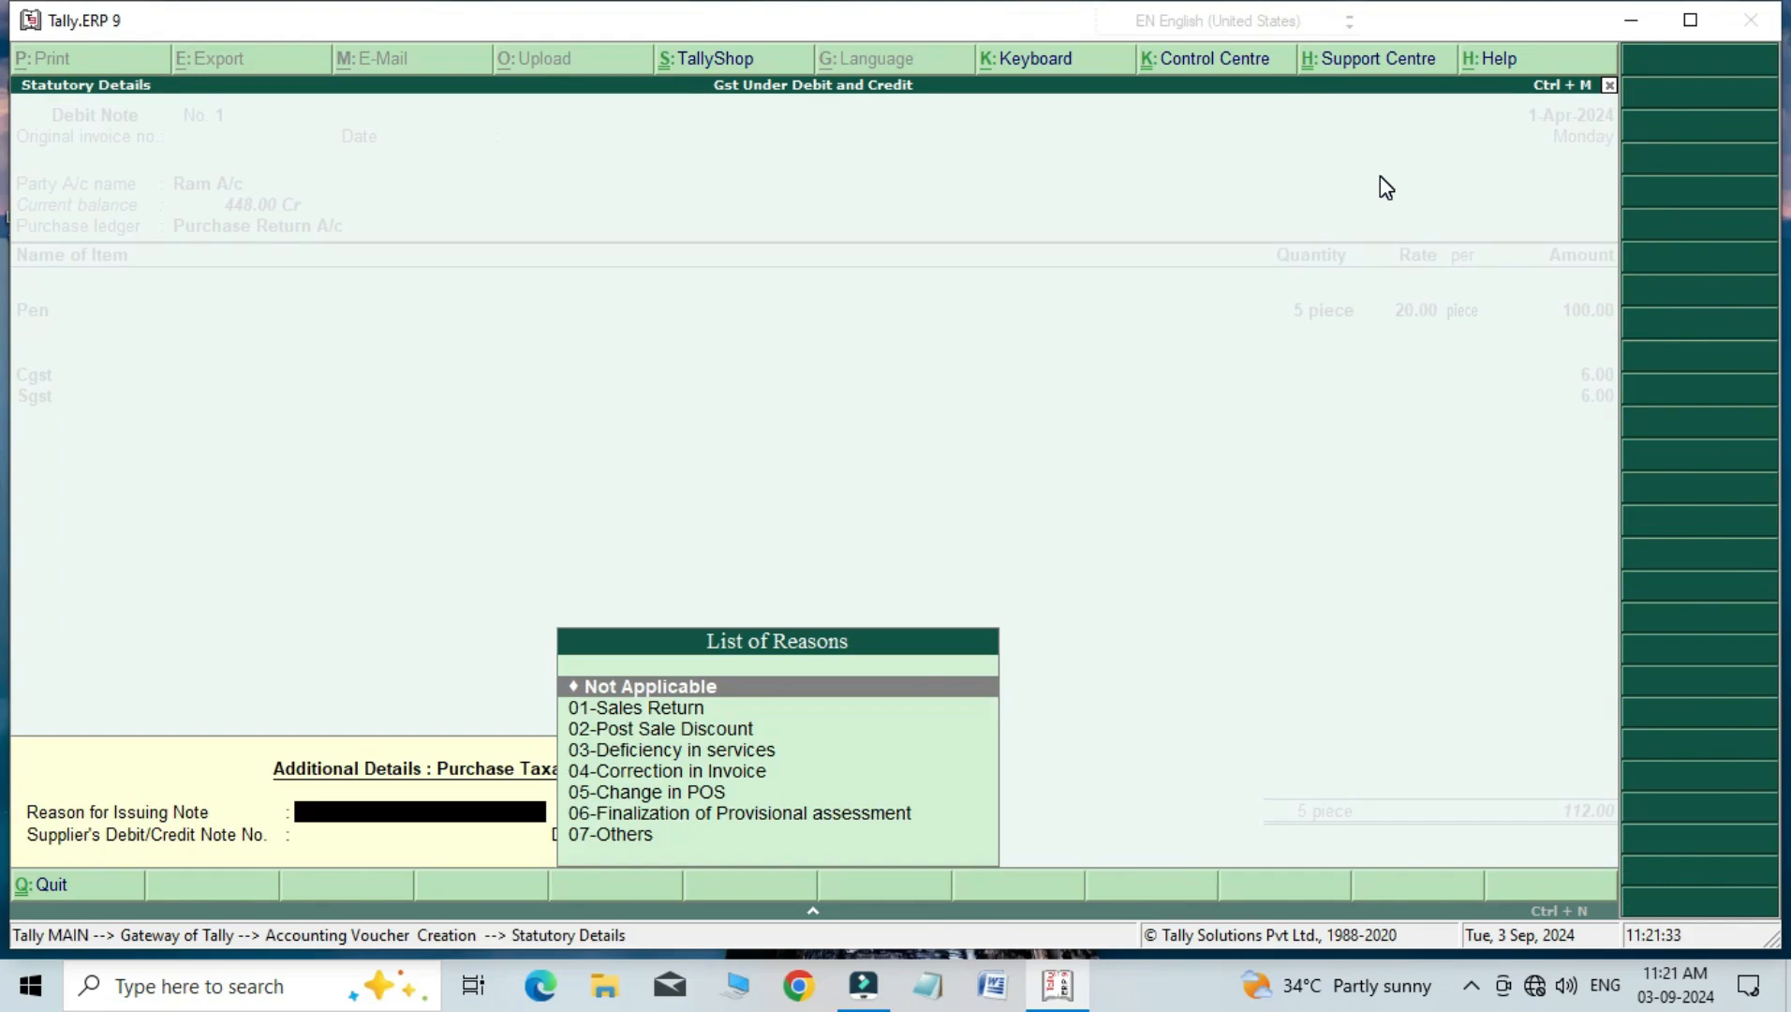
key(Return)
key(Return)
key(Return)
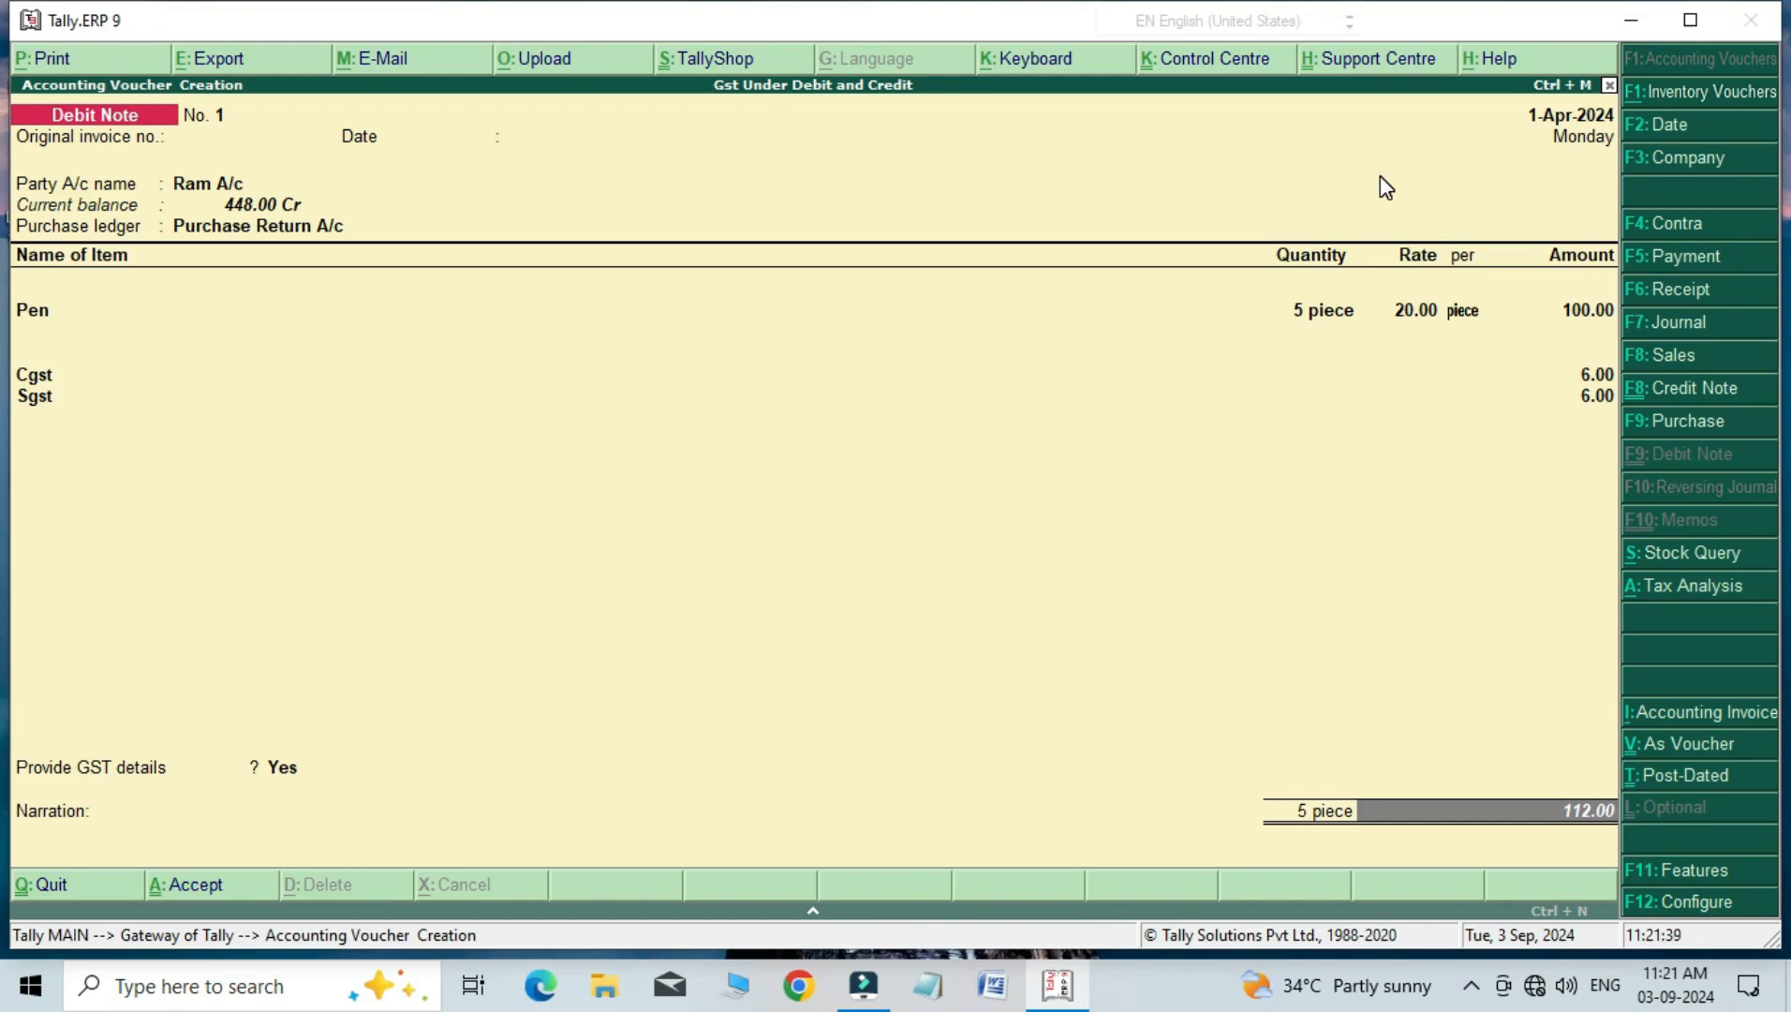
key(Return)
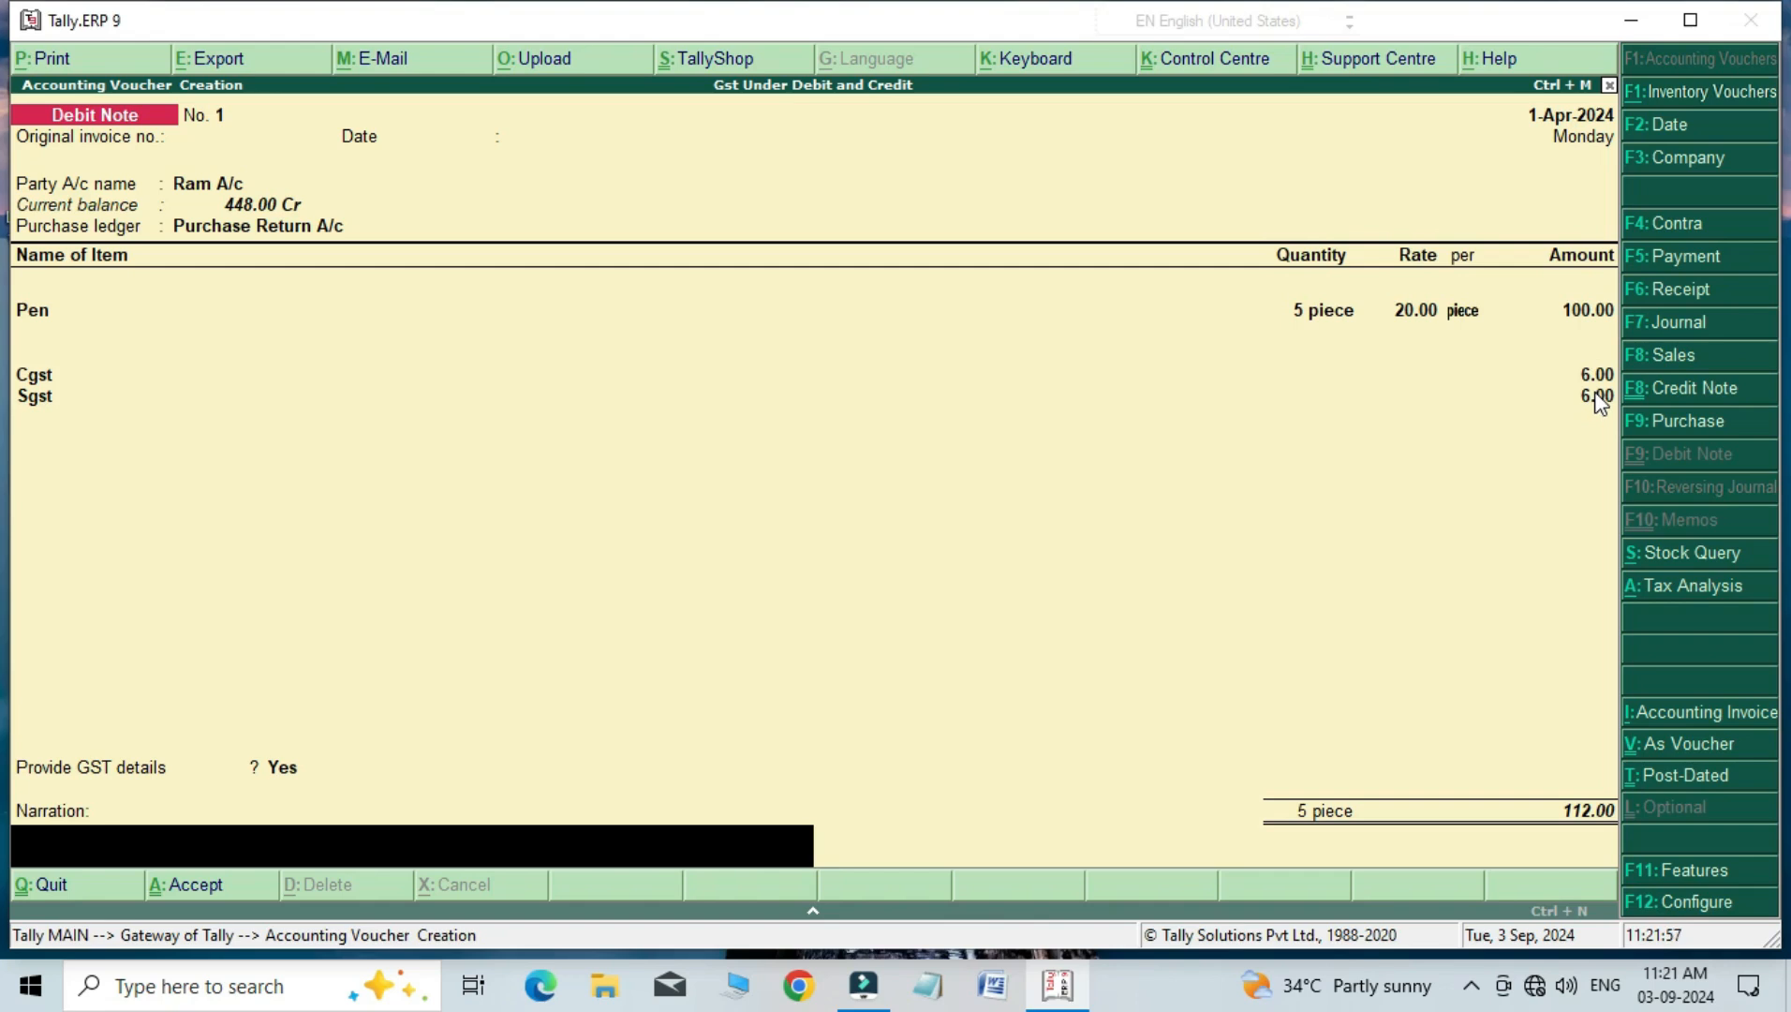
key(Return)
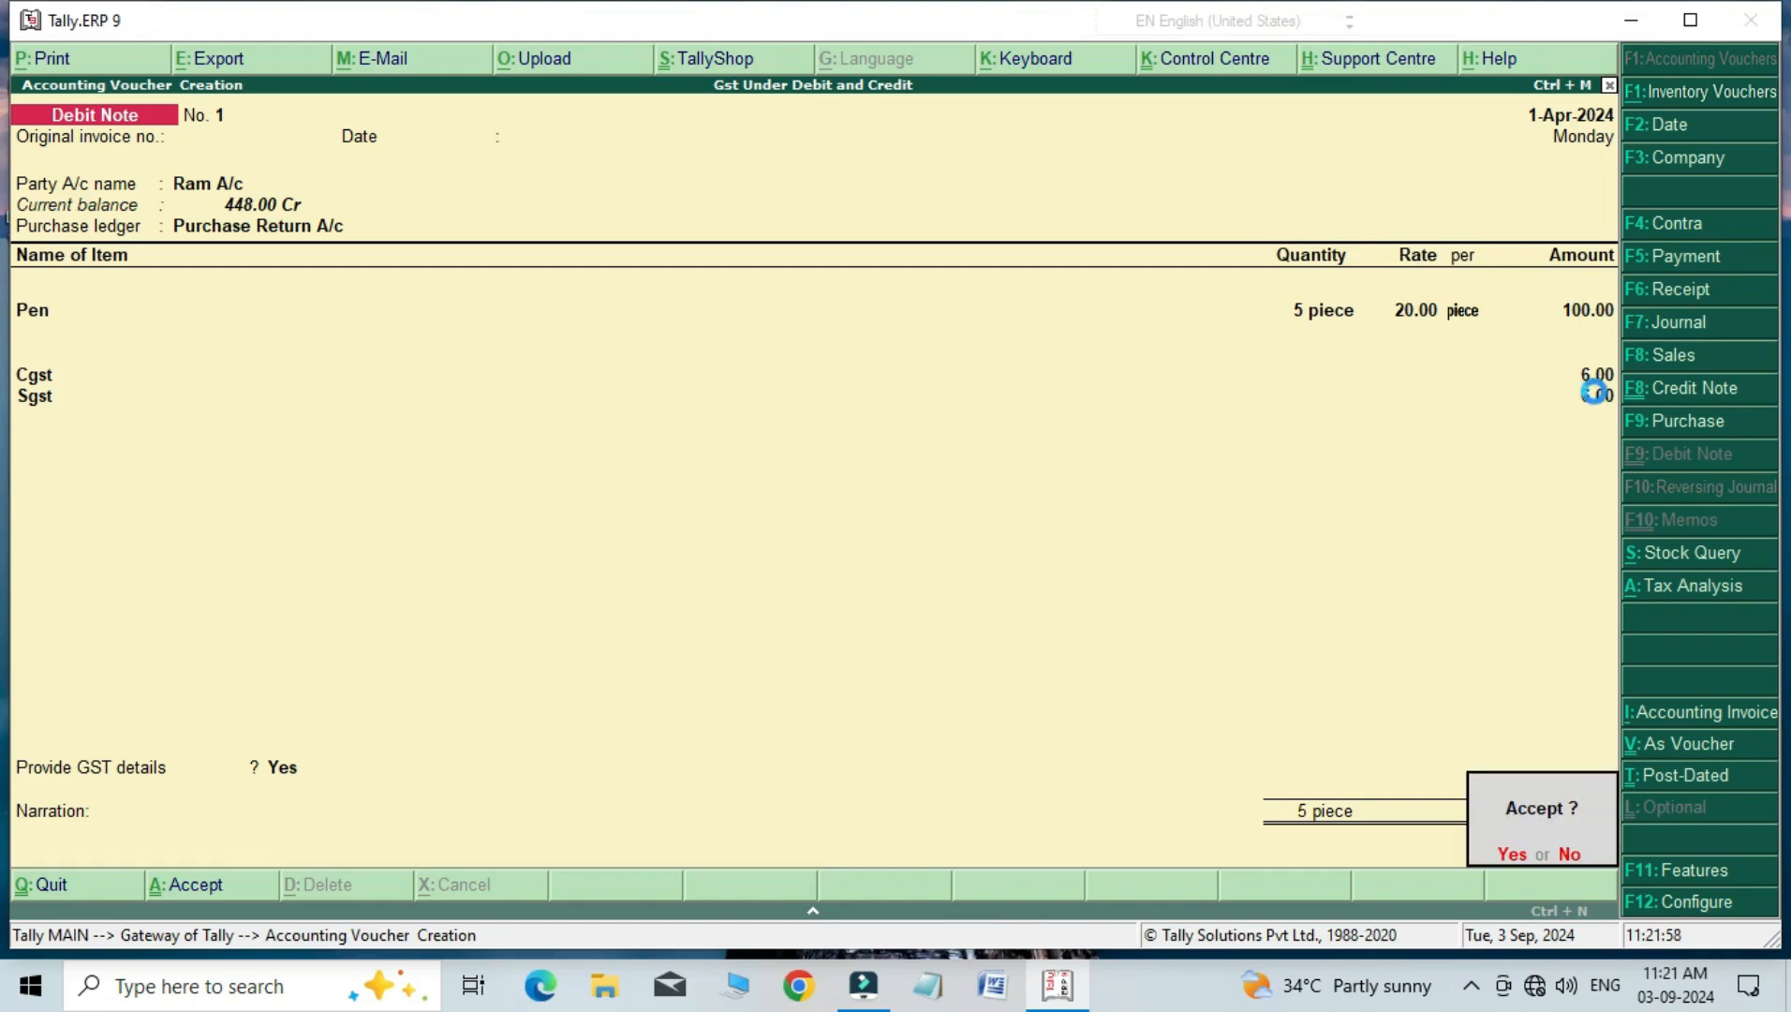
key(Return)
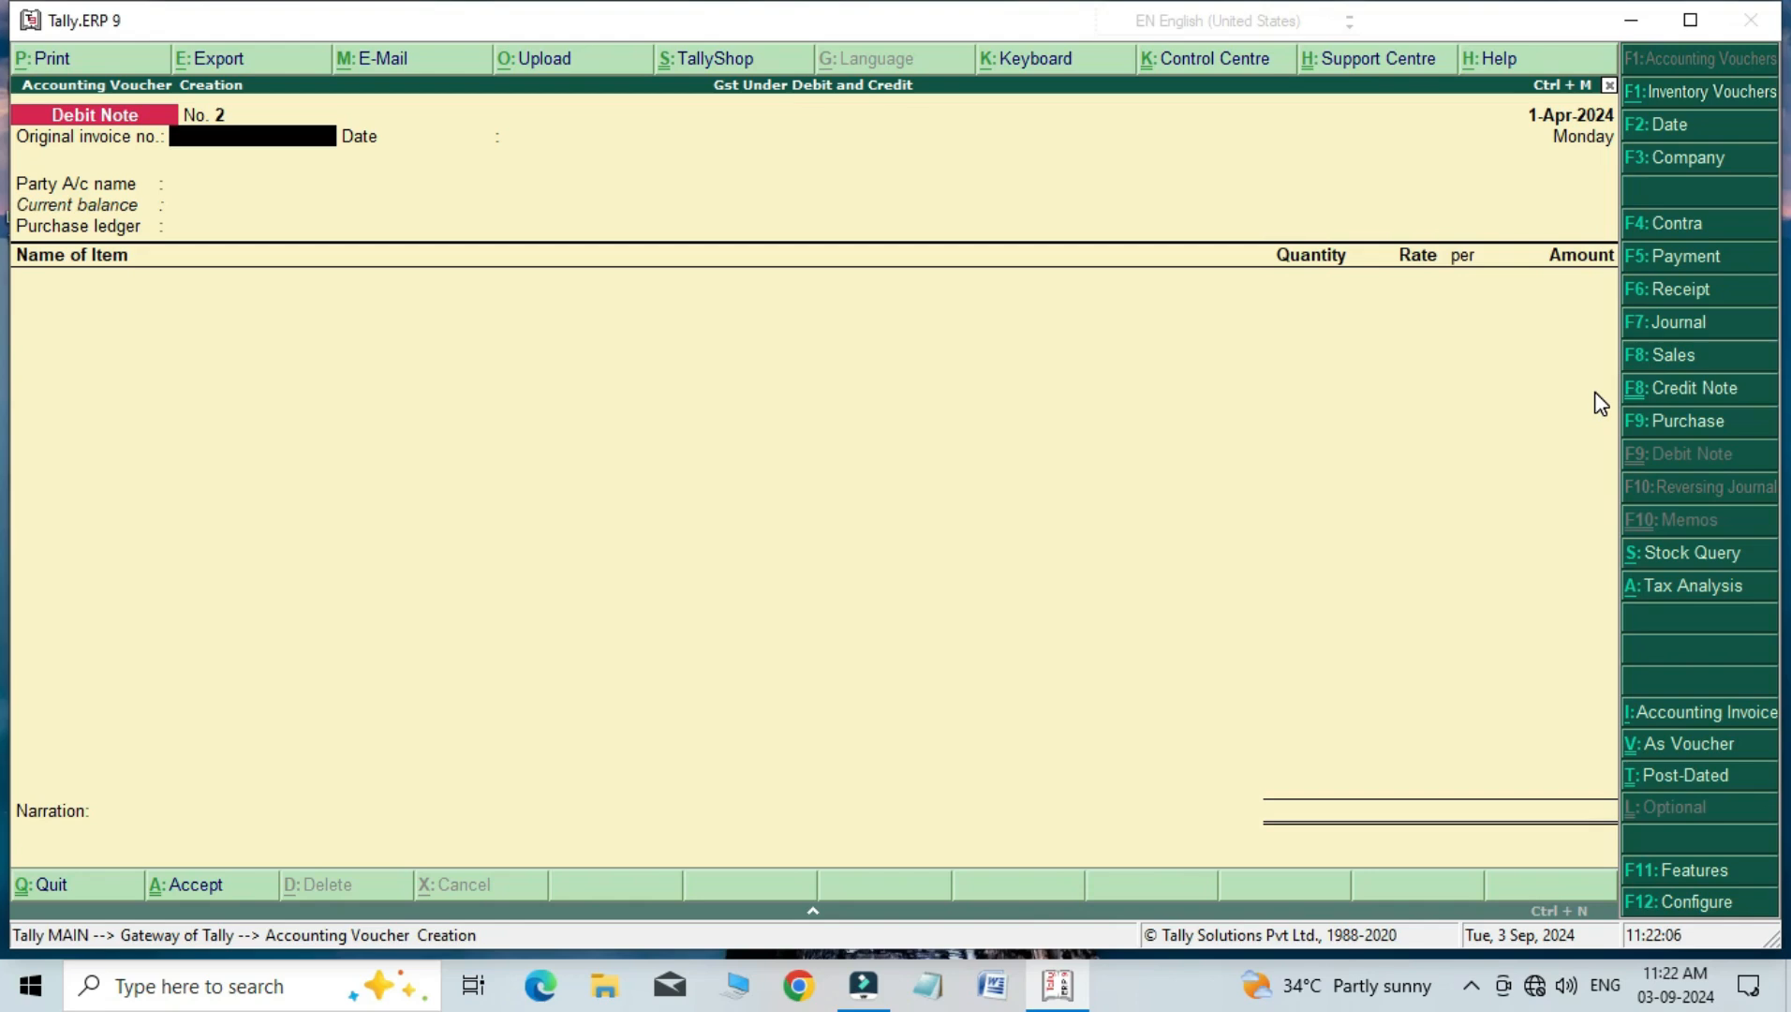
Step: Leave the blank follow-on debit note and return to the Gateway of Tally without closing the program
key(Escape)
key(Return)
key(Escape)
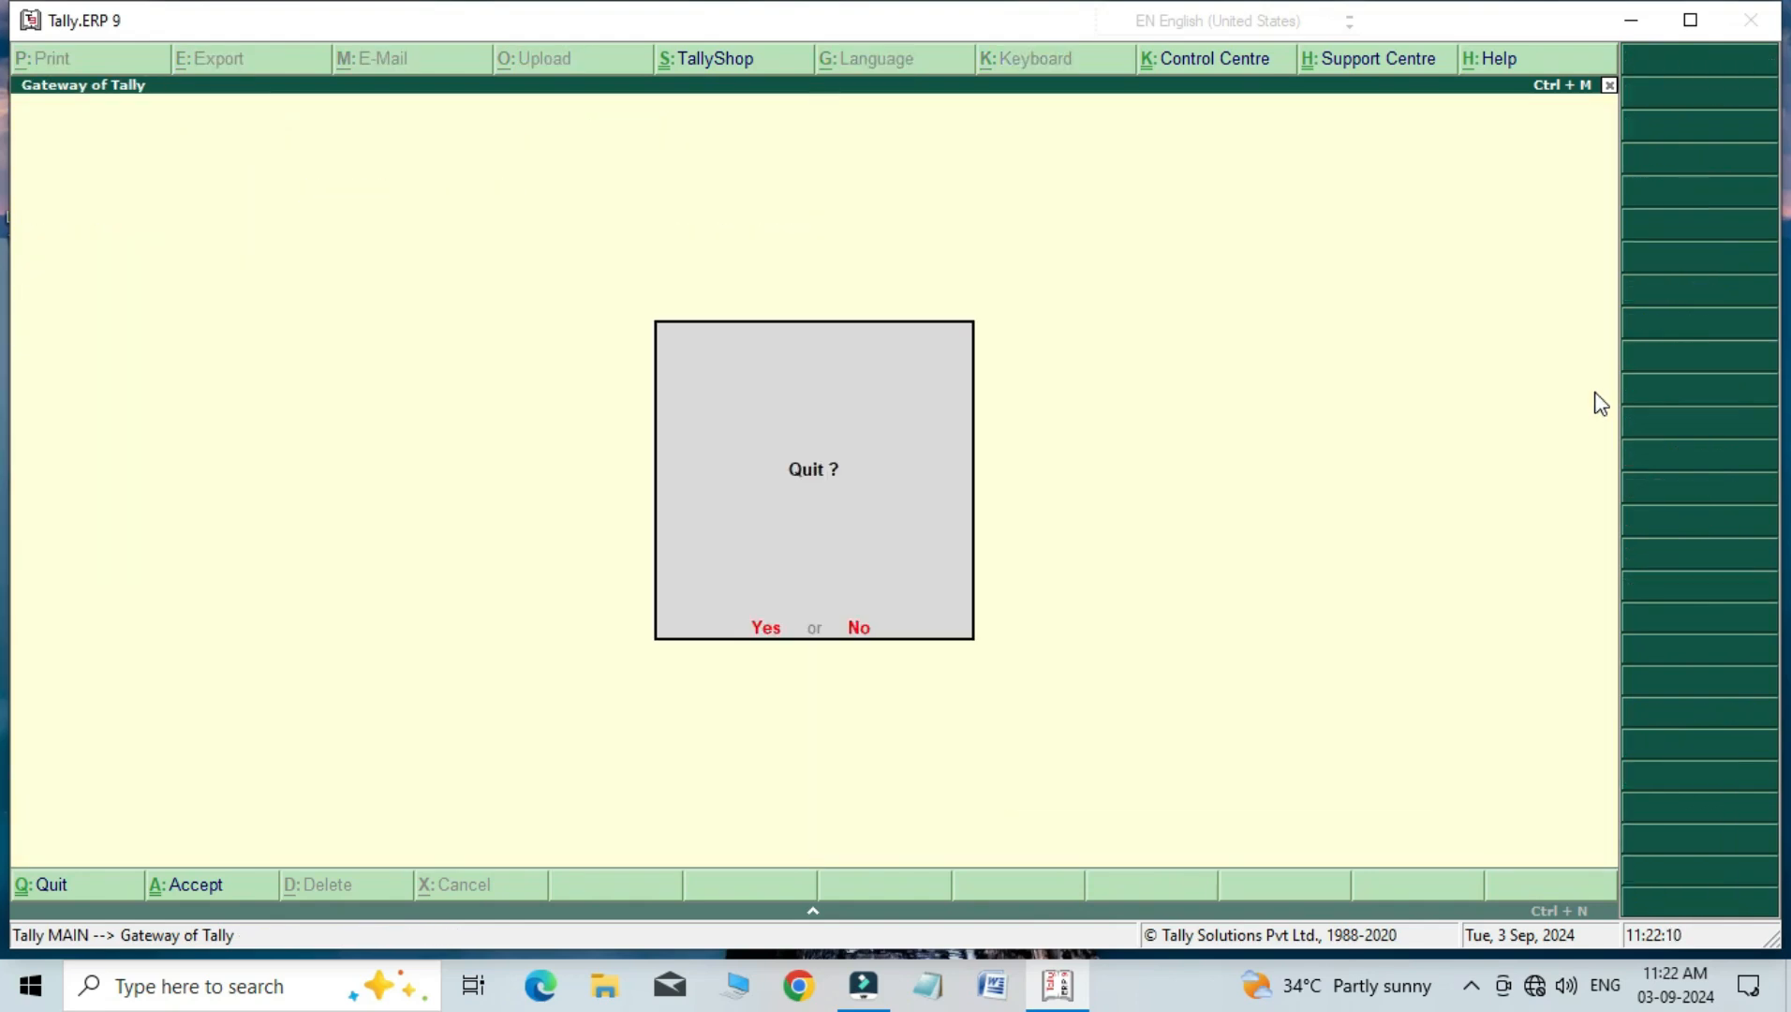
key(Escape)
Step: Open the GSTR-2 report from the statutory GST reports
key(Down)
key(Down)
key(Down)
key(Down)
key(Down)
key(Down)
key(Down)
key(Down)
key(Down)
key(Down)
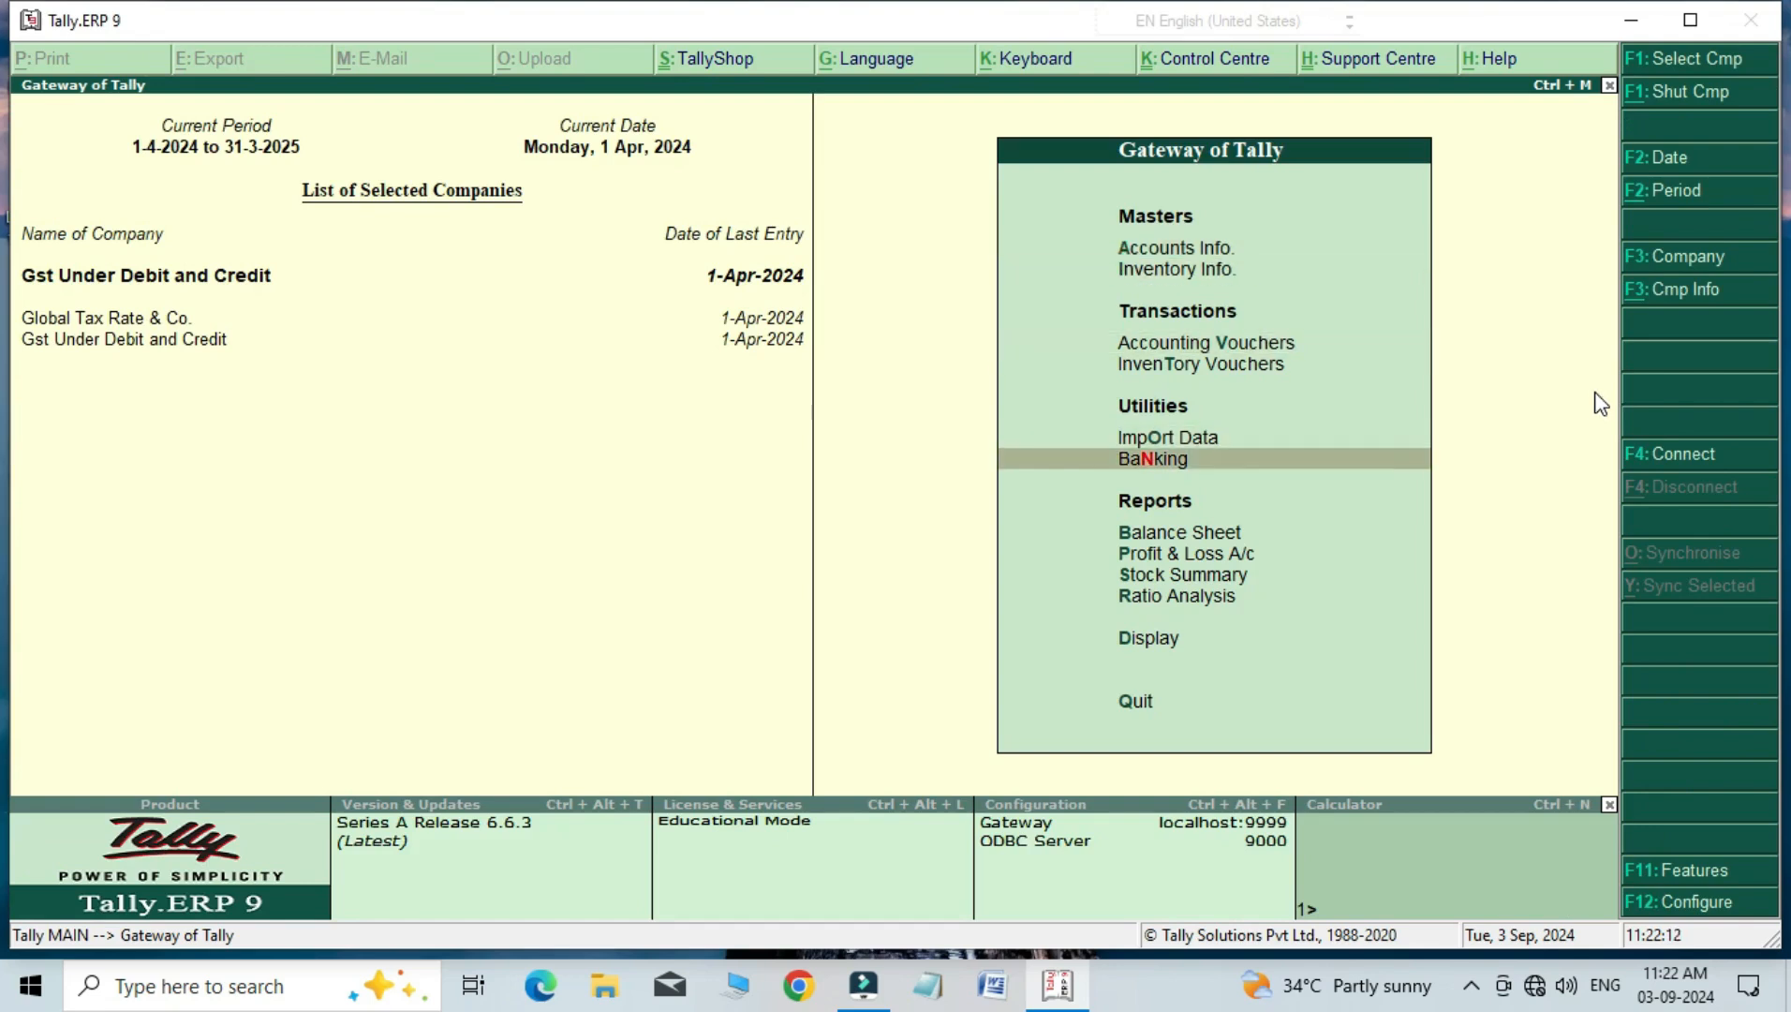
key(Return)
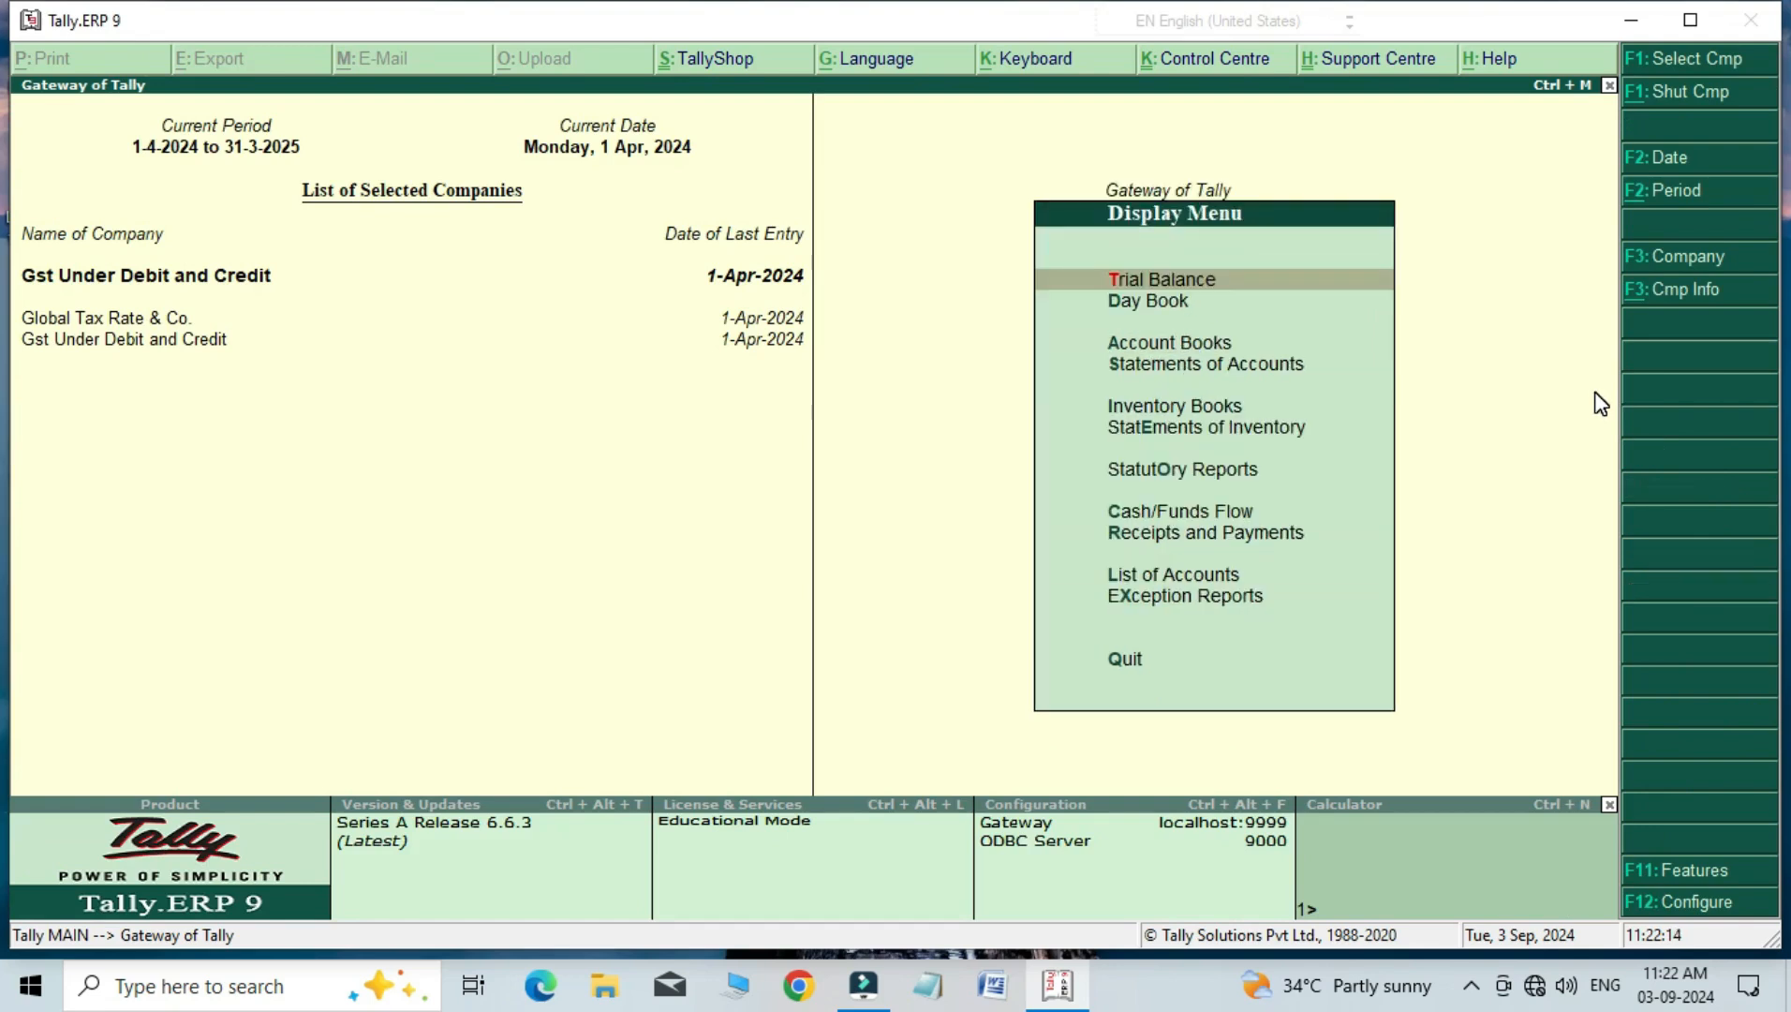
key(Down)
key(Down)
key(Down)
key(Down)
key(Down)
key(Down)
key(Return)
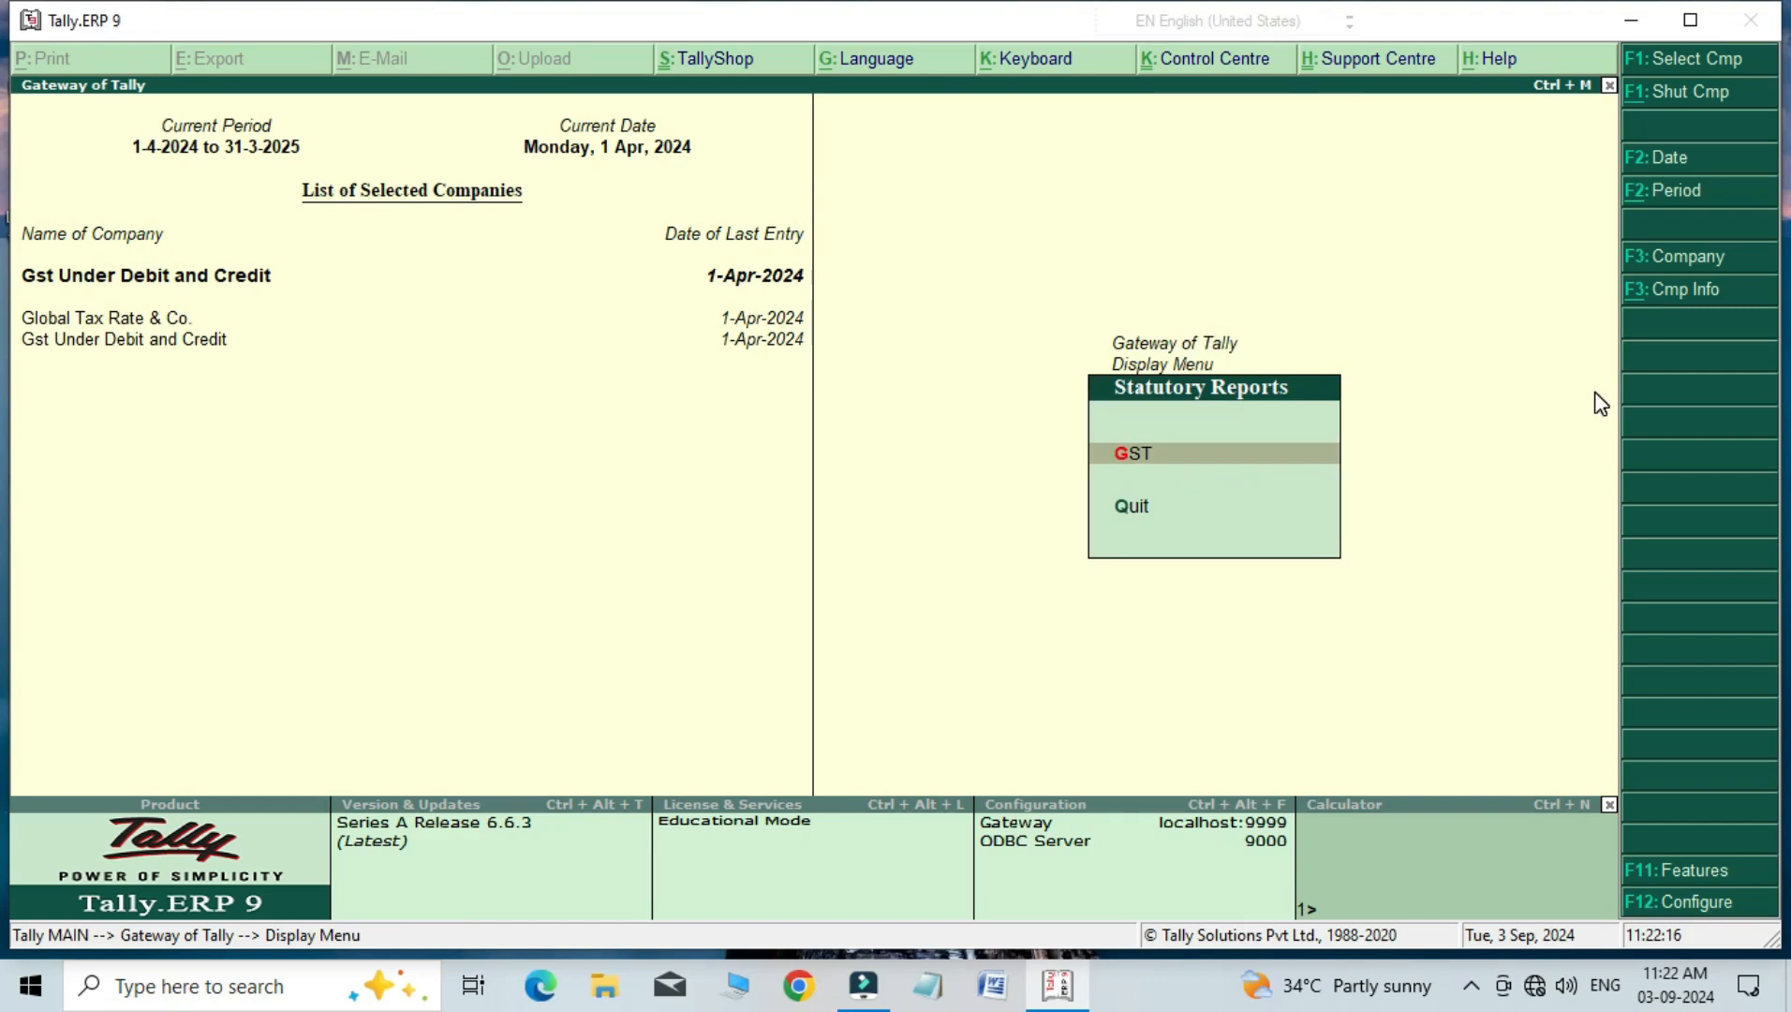
key(Return)
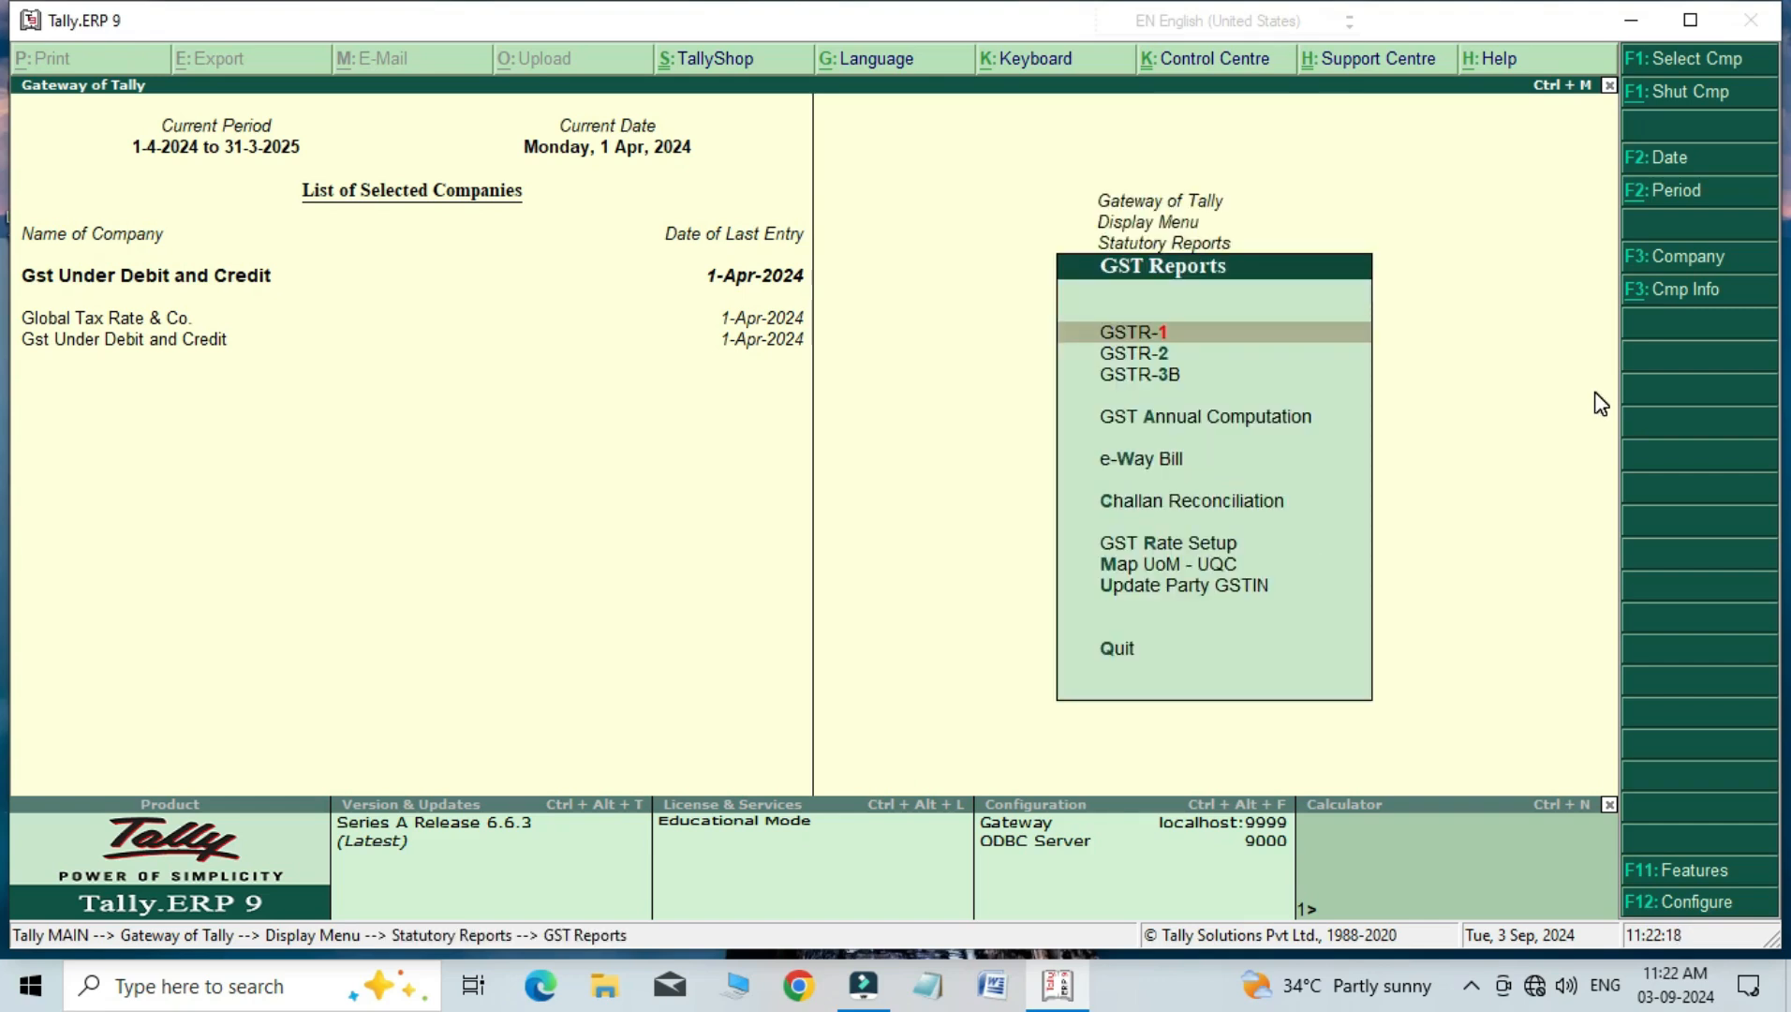
key(Down)
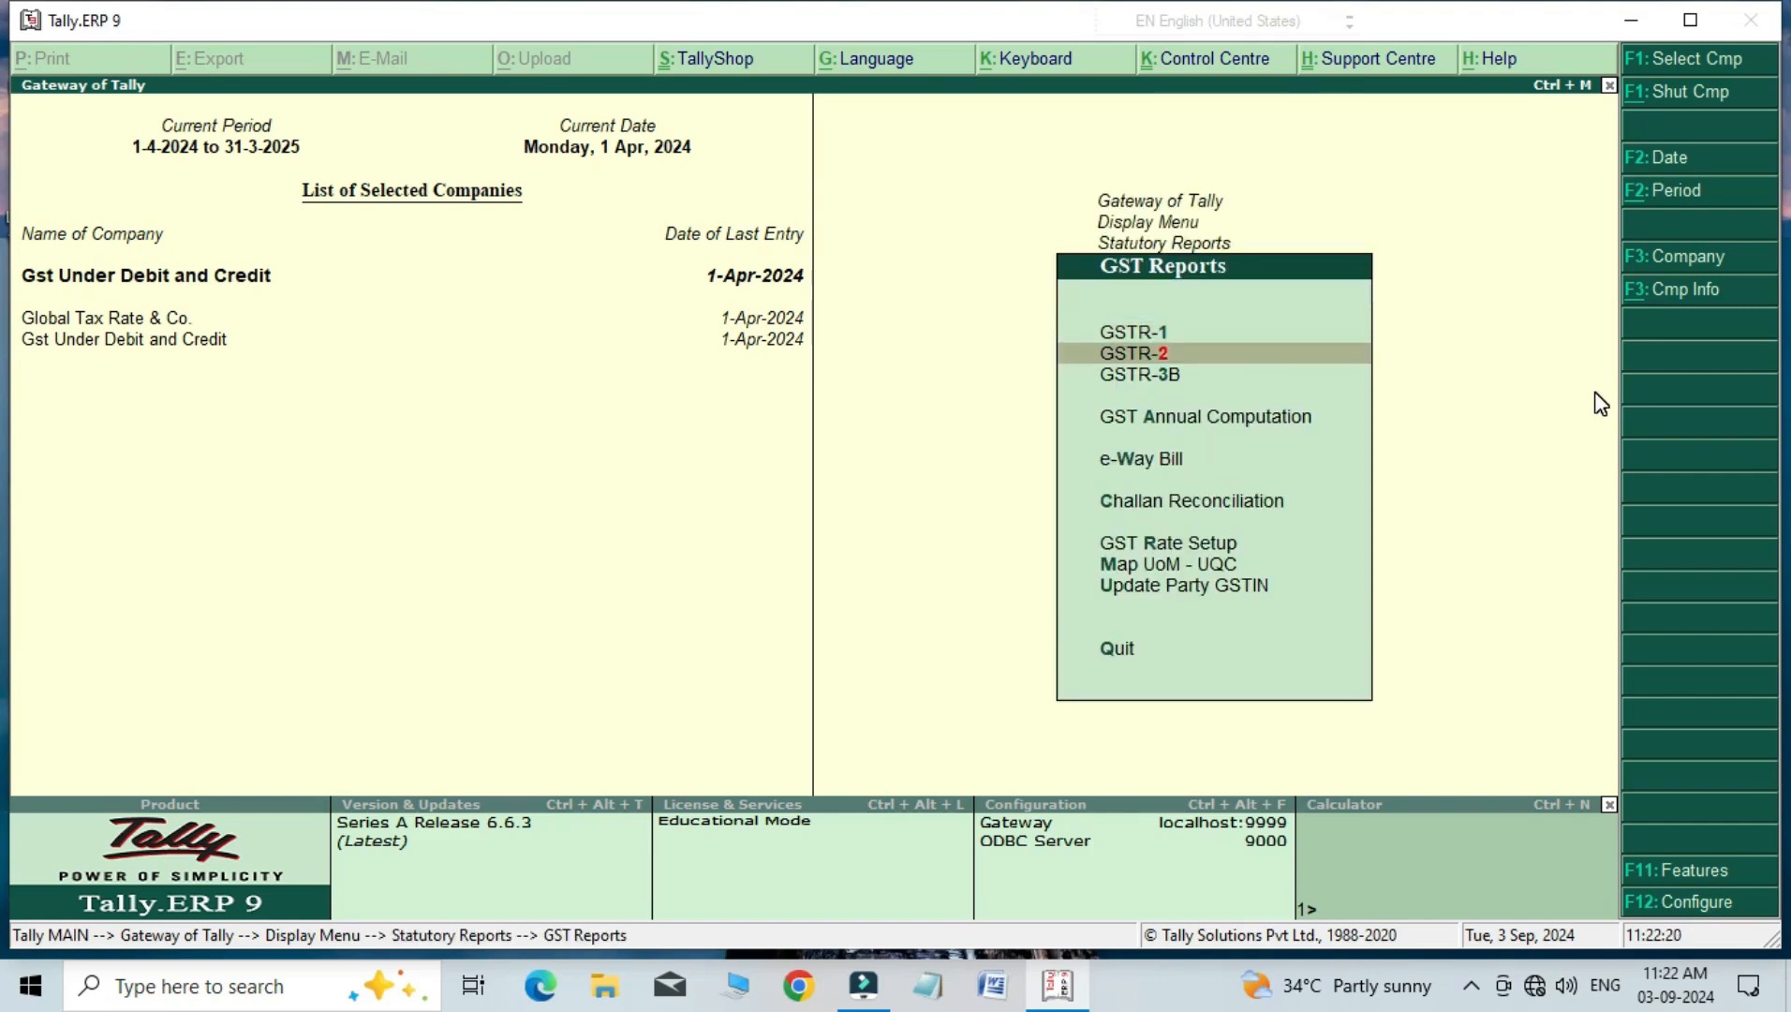
key(Return)
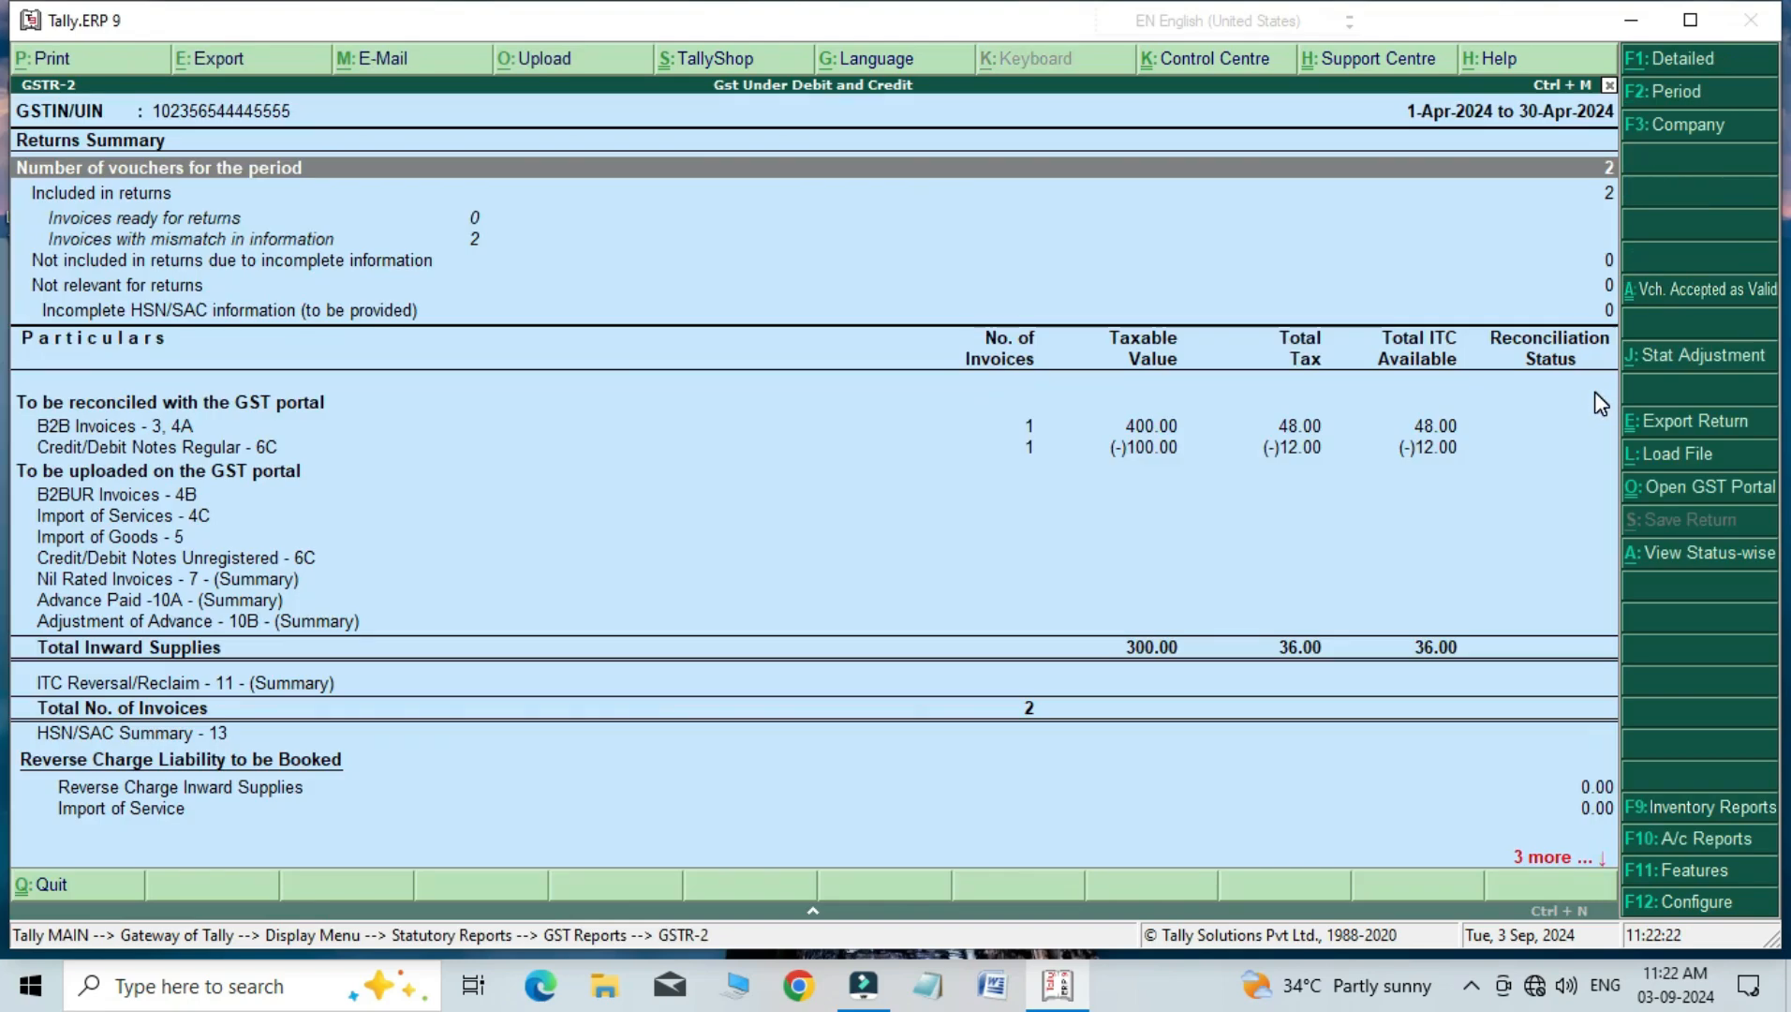
Step: Drill down from B2B Invoices - 3, 4A in GSTR-2 to the supplier's voucher register to check the original purchase
key(Down)
key(Down)
key(Down)
key(Down)
key(Down)
key(Up)
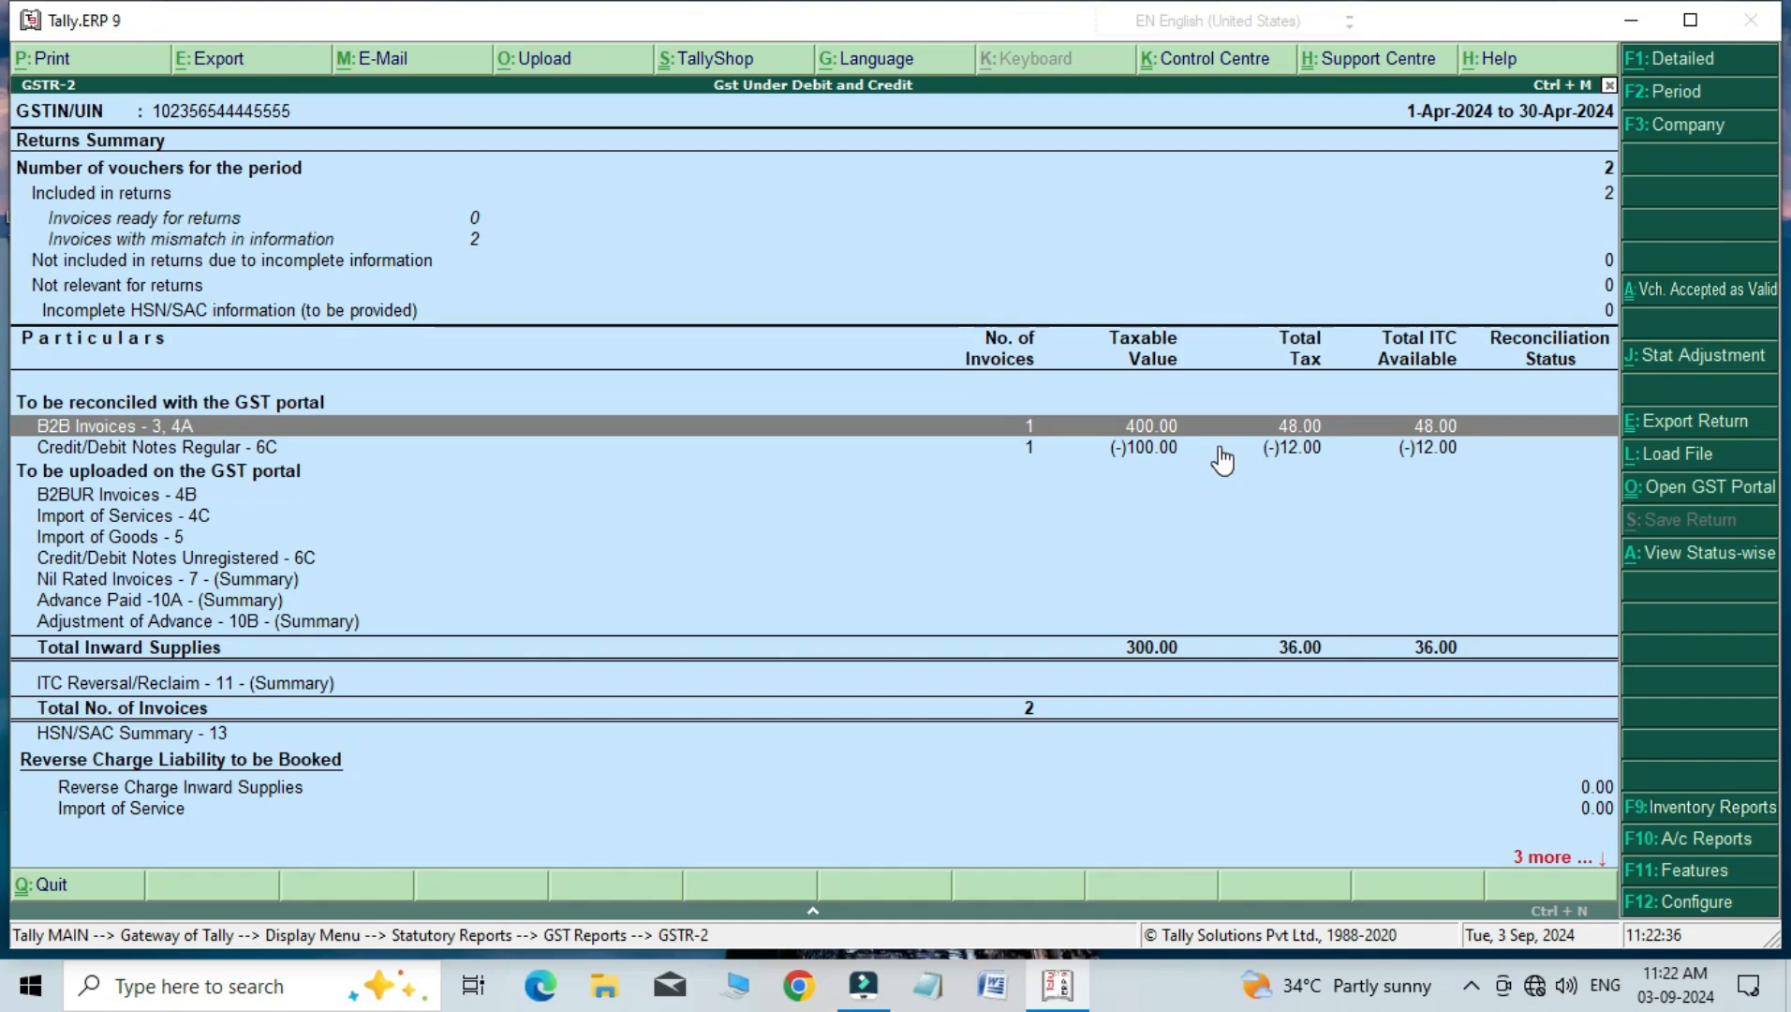
key(Return)
key(Return)
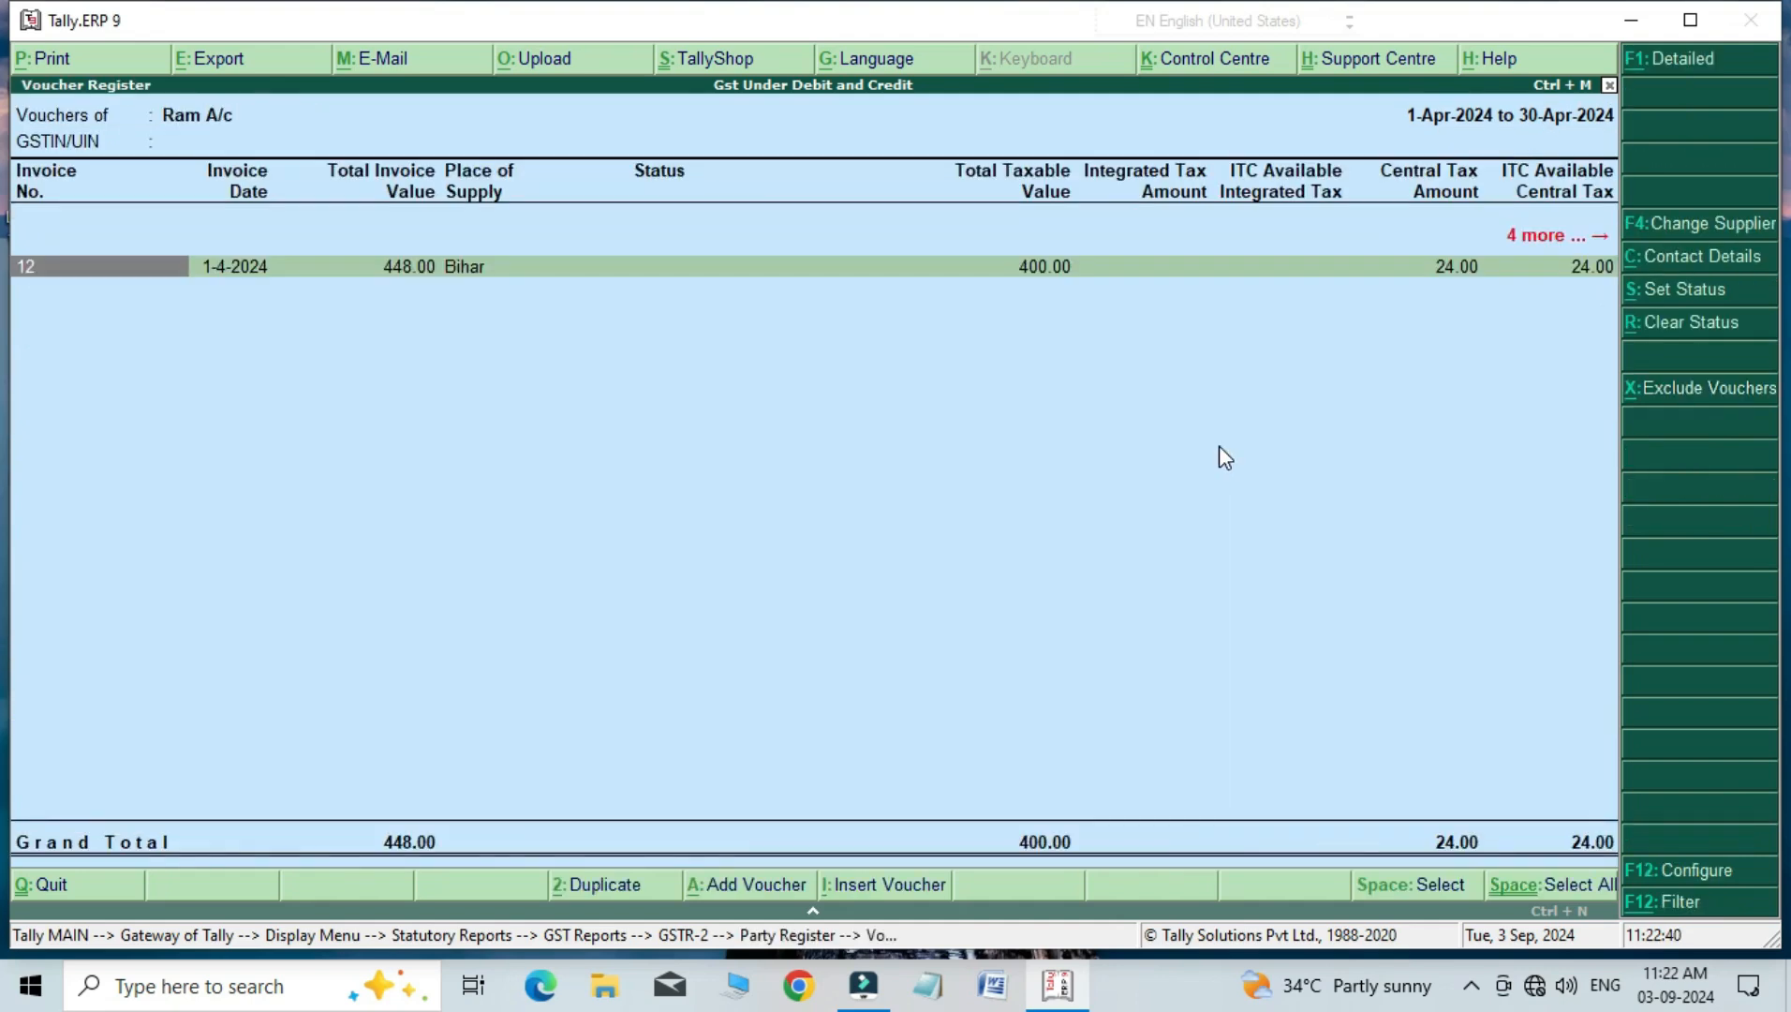
Step: Return to the GSTR-2 summary and drill into Credit/Debit Notes Regular - 6C to examine the supplier's returned value and tax
key(Escape)
key(Escape)
key(Down)
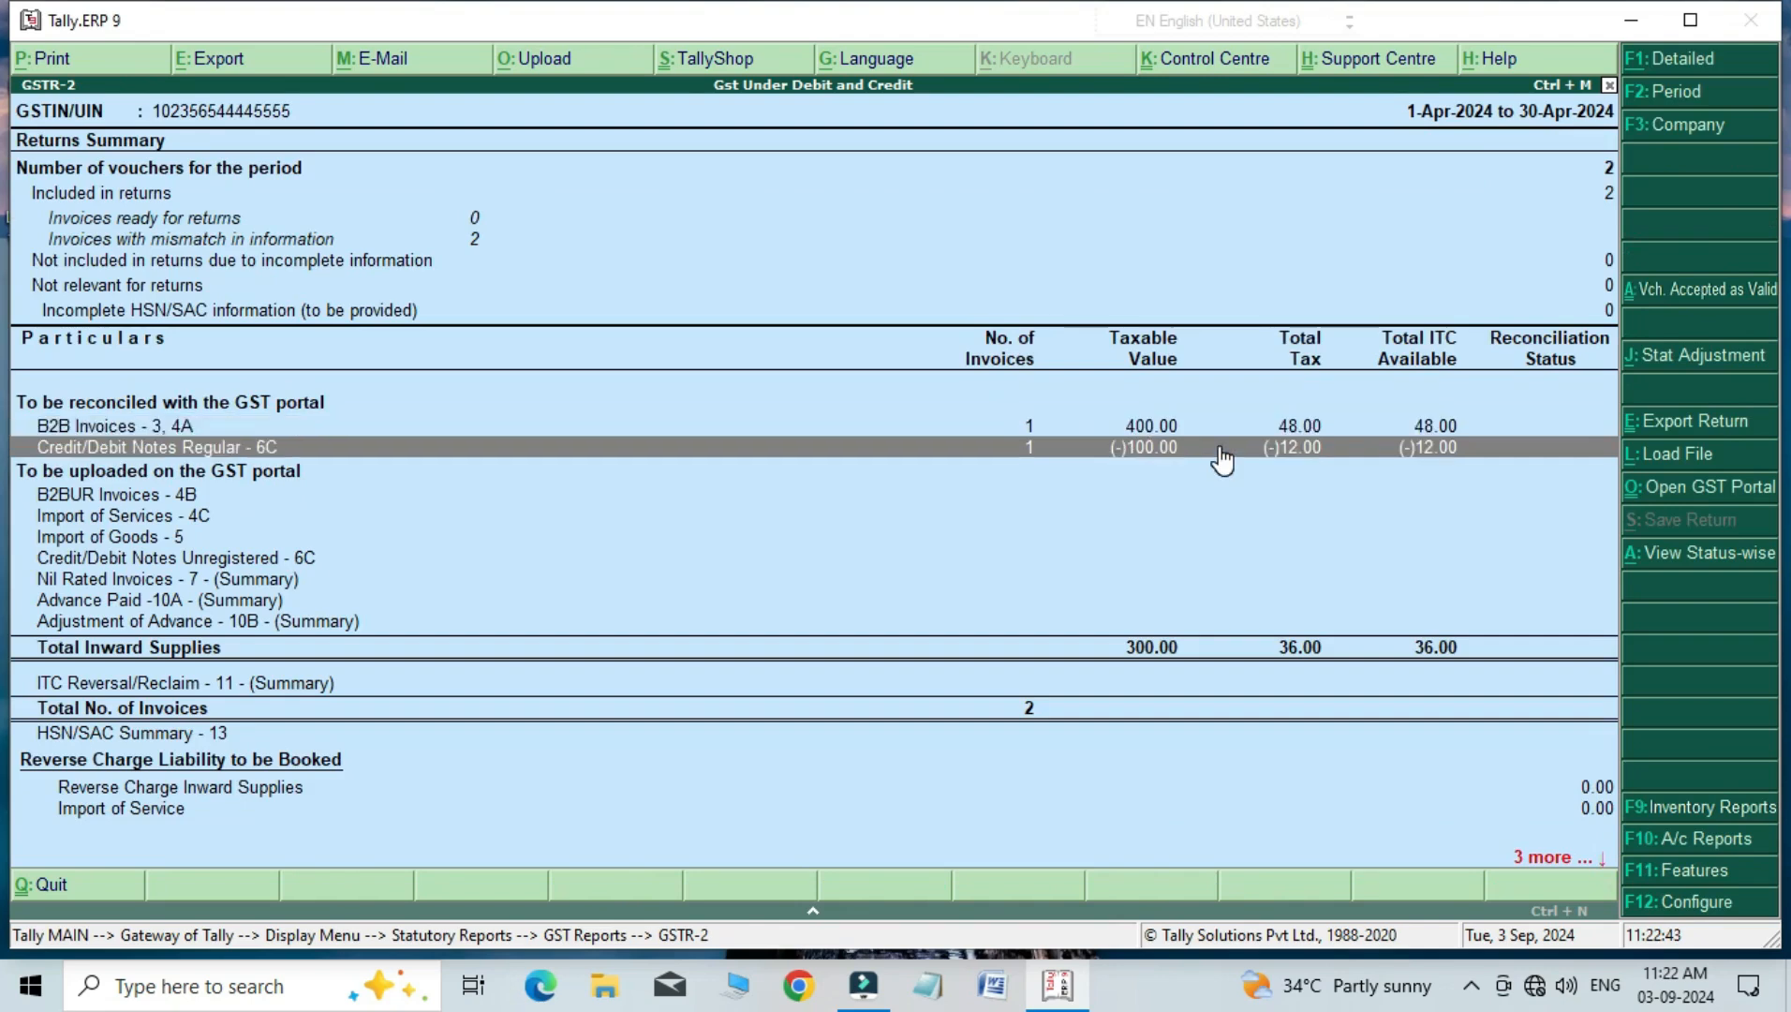
key(Return)
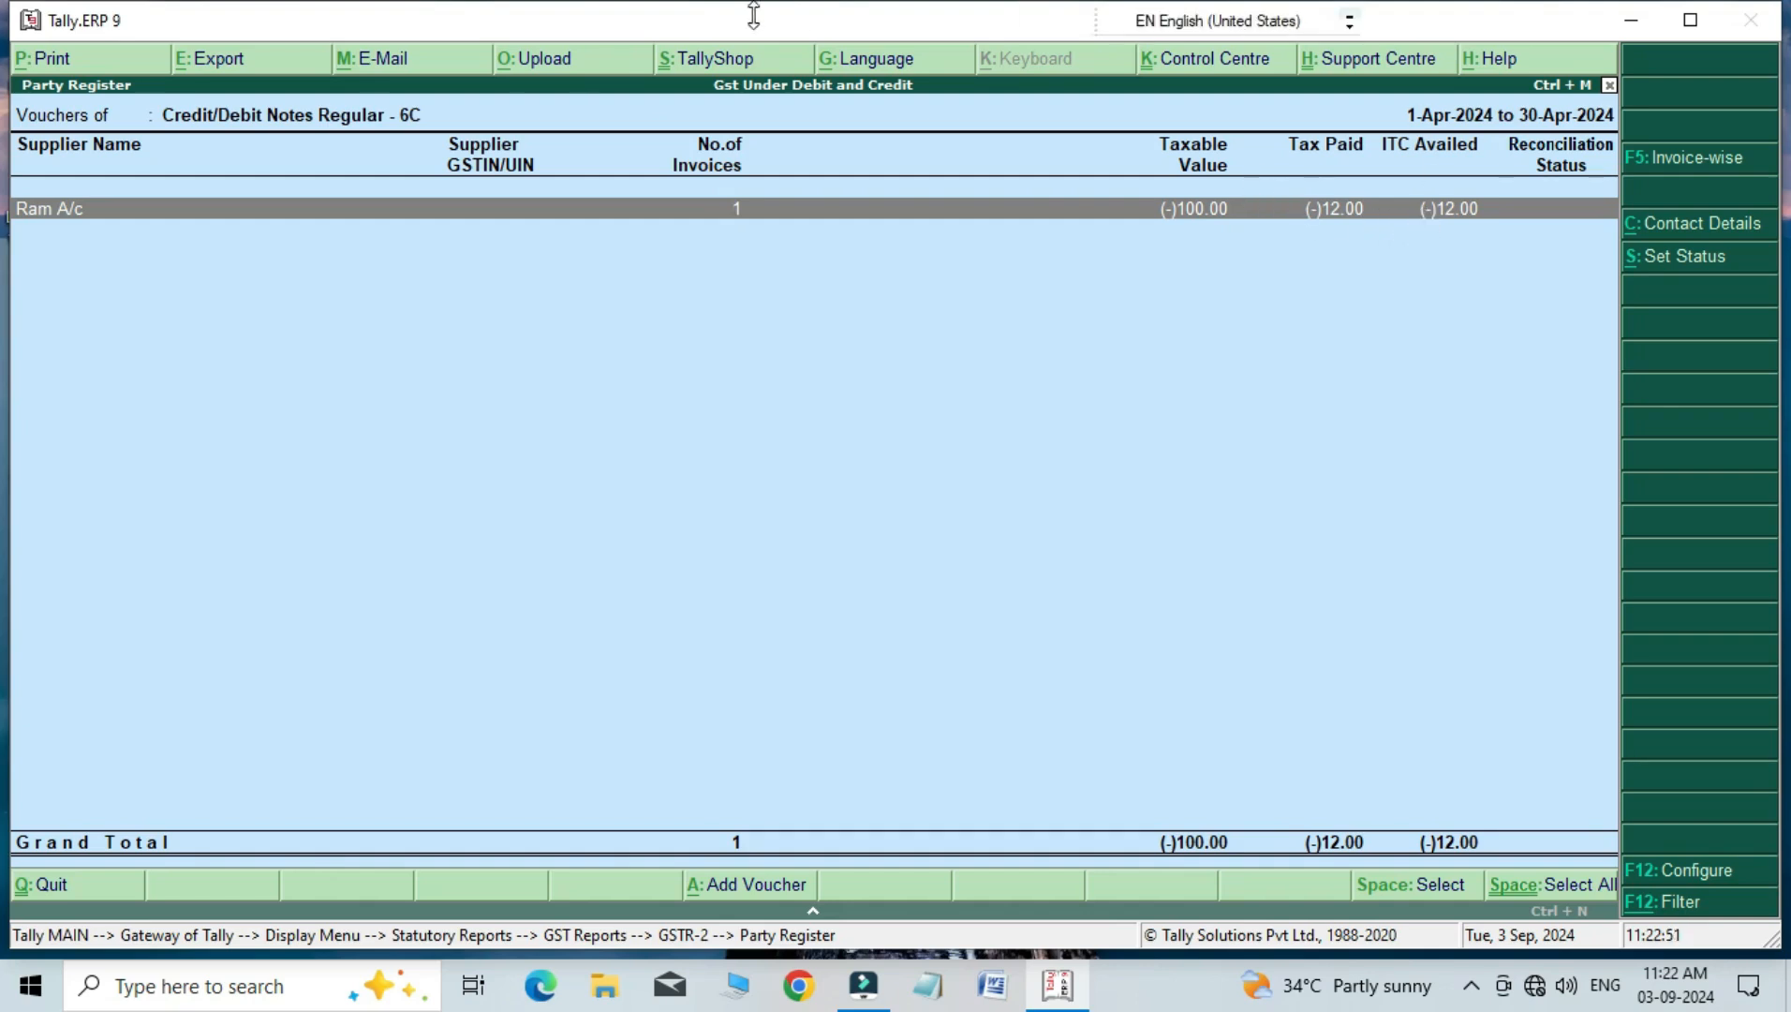
Step: Close the credit/debit note register and the GST reports, returning to the Gateway of Tally
key(Escape)
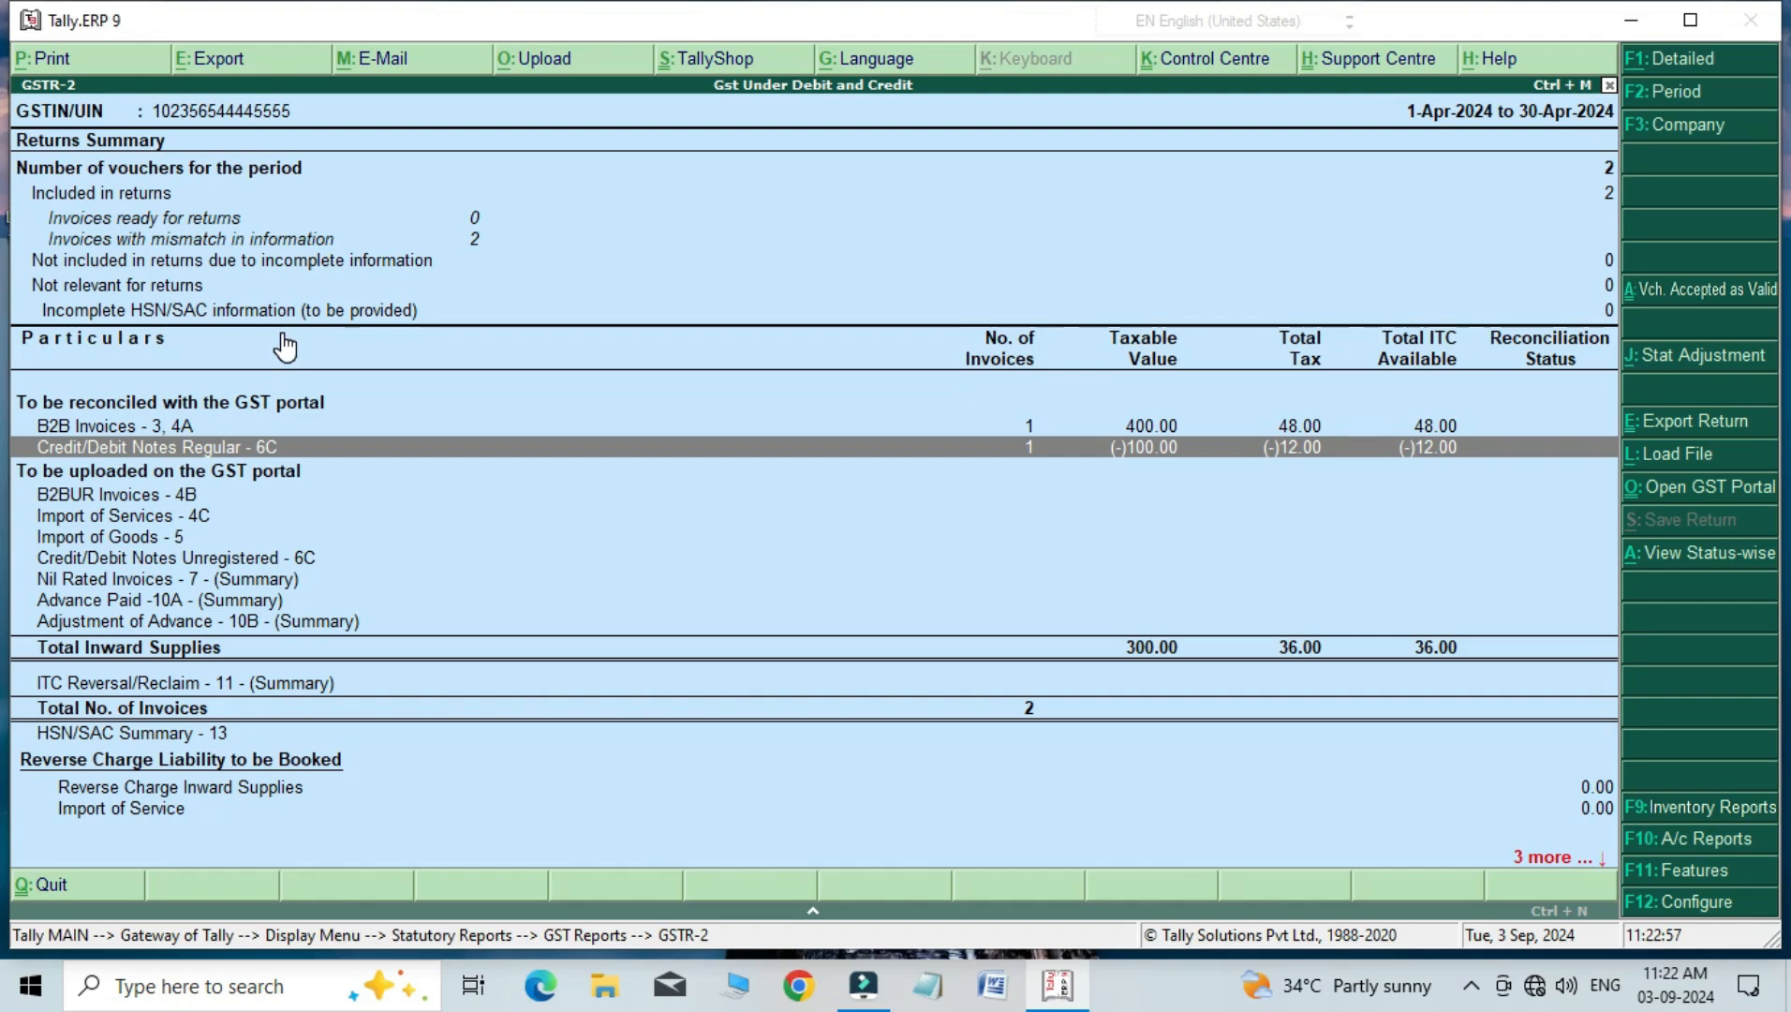
key(Escape)
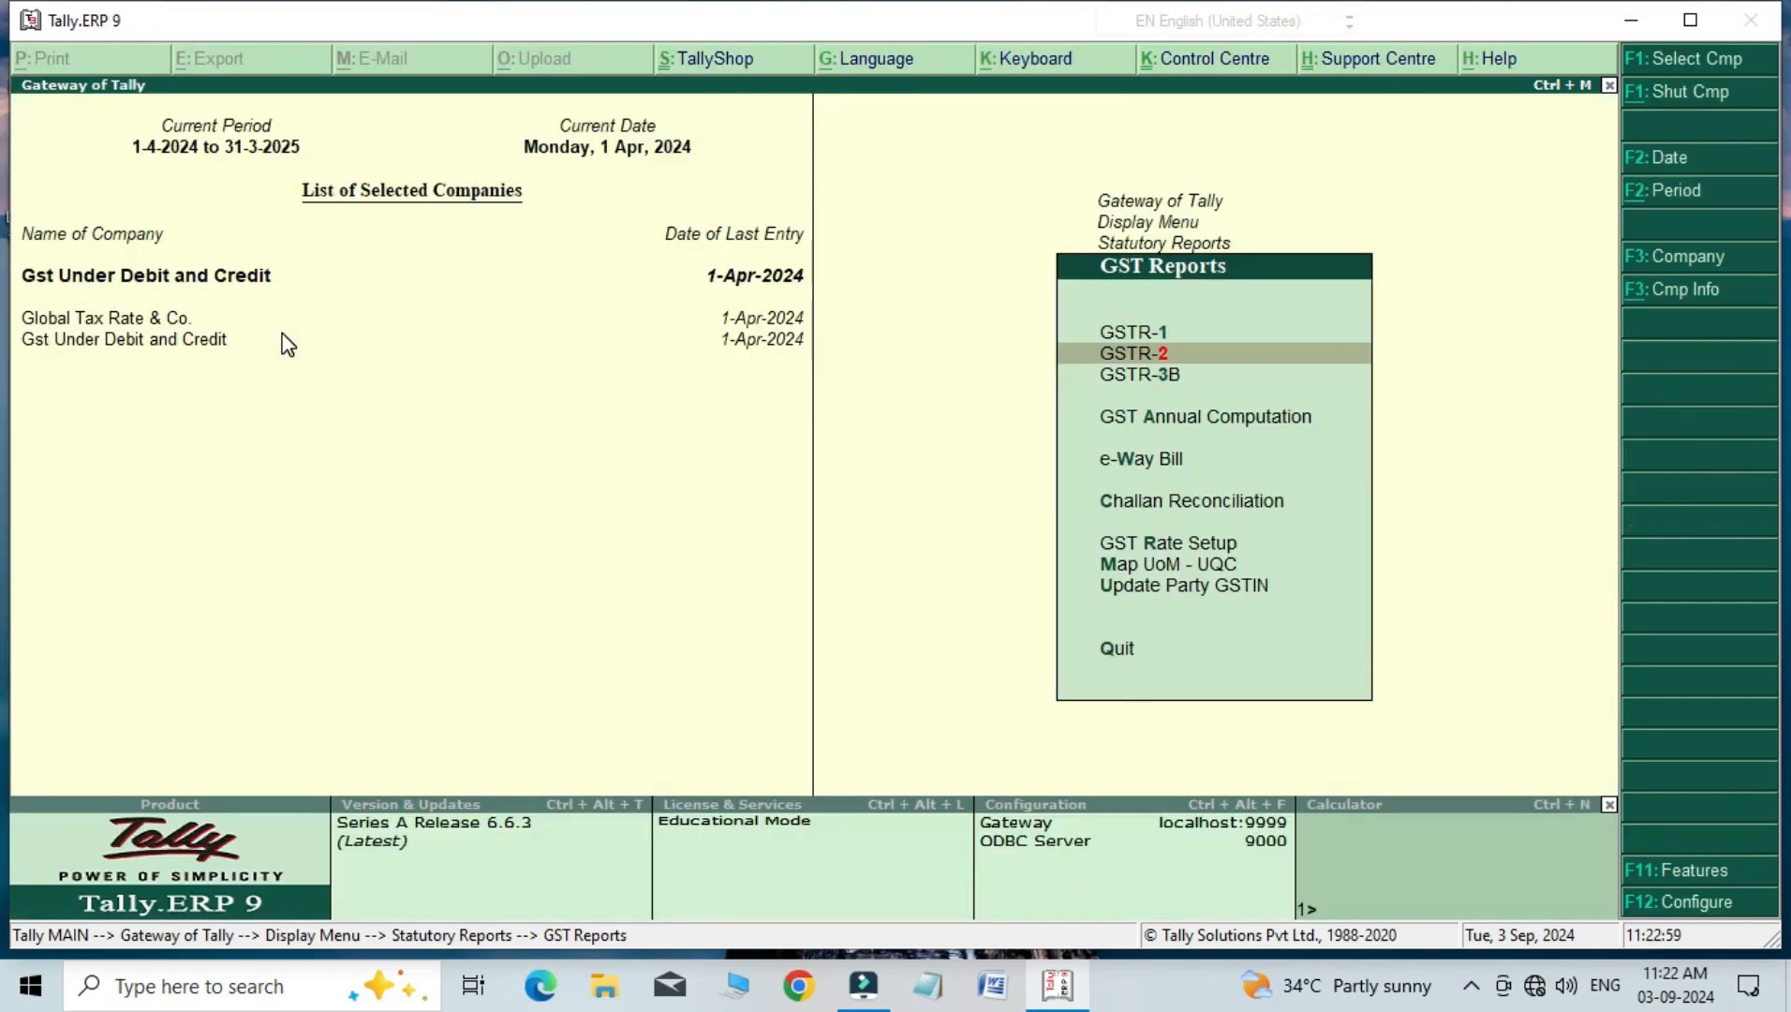
key(Escape)
key(Escape)
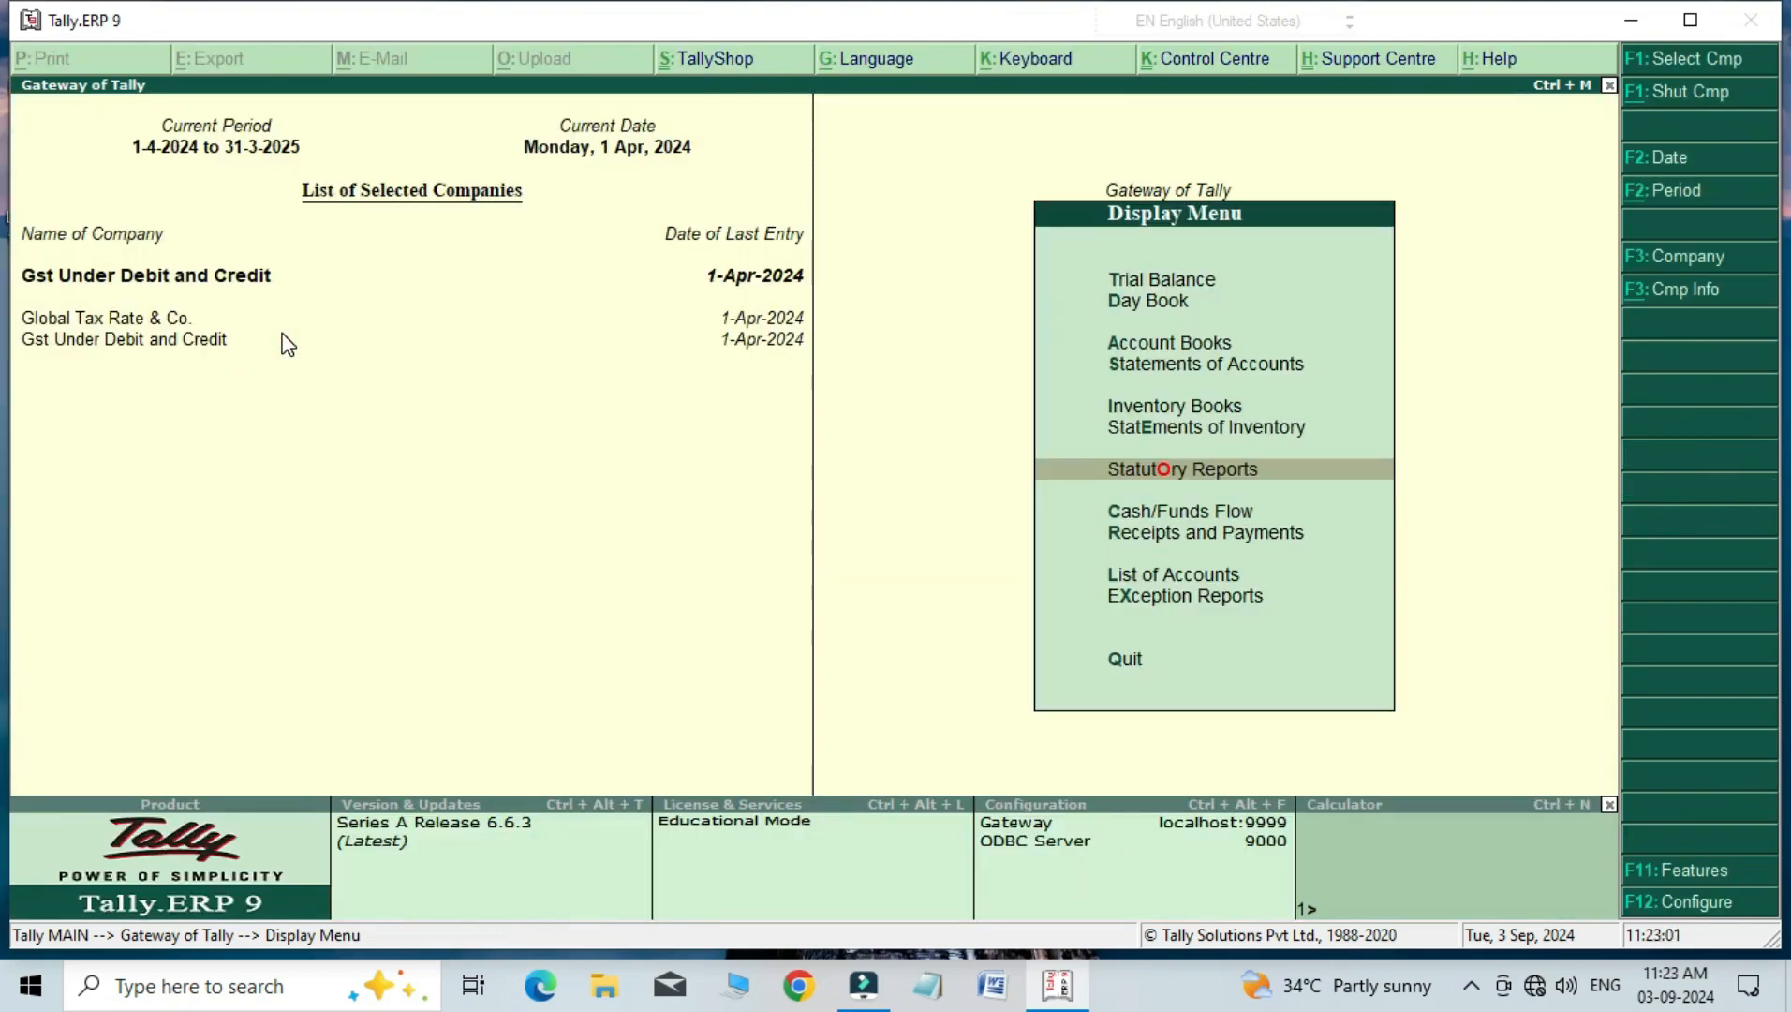
key(Escape)
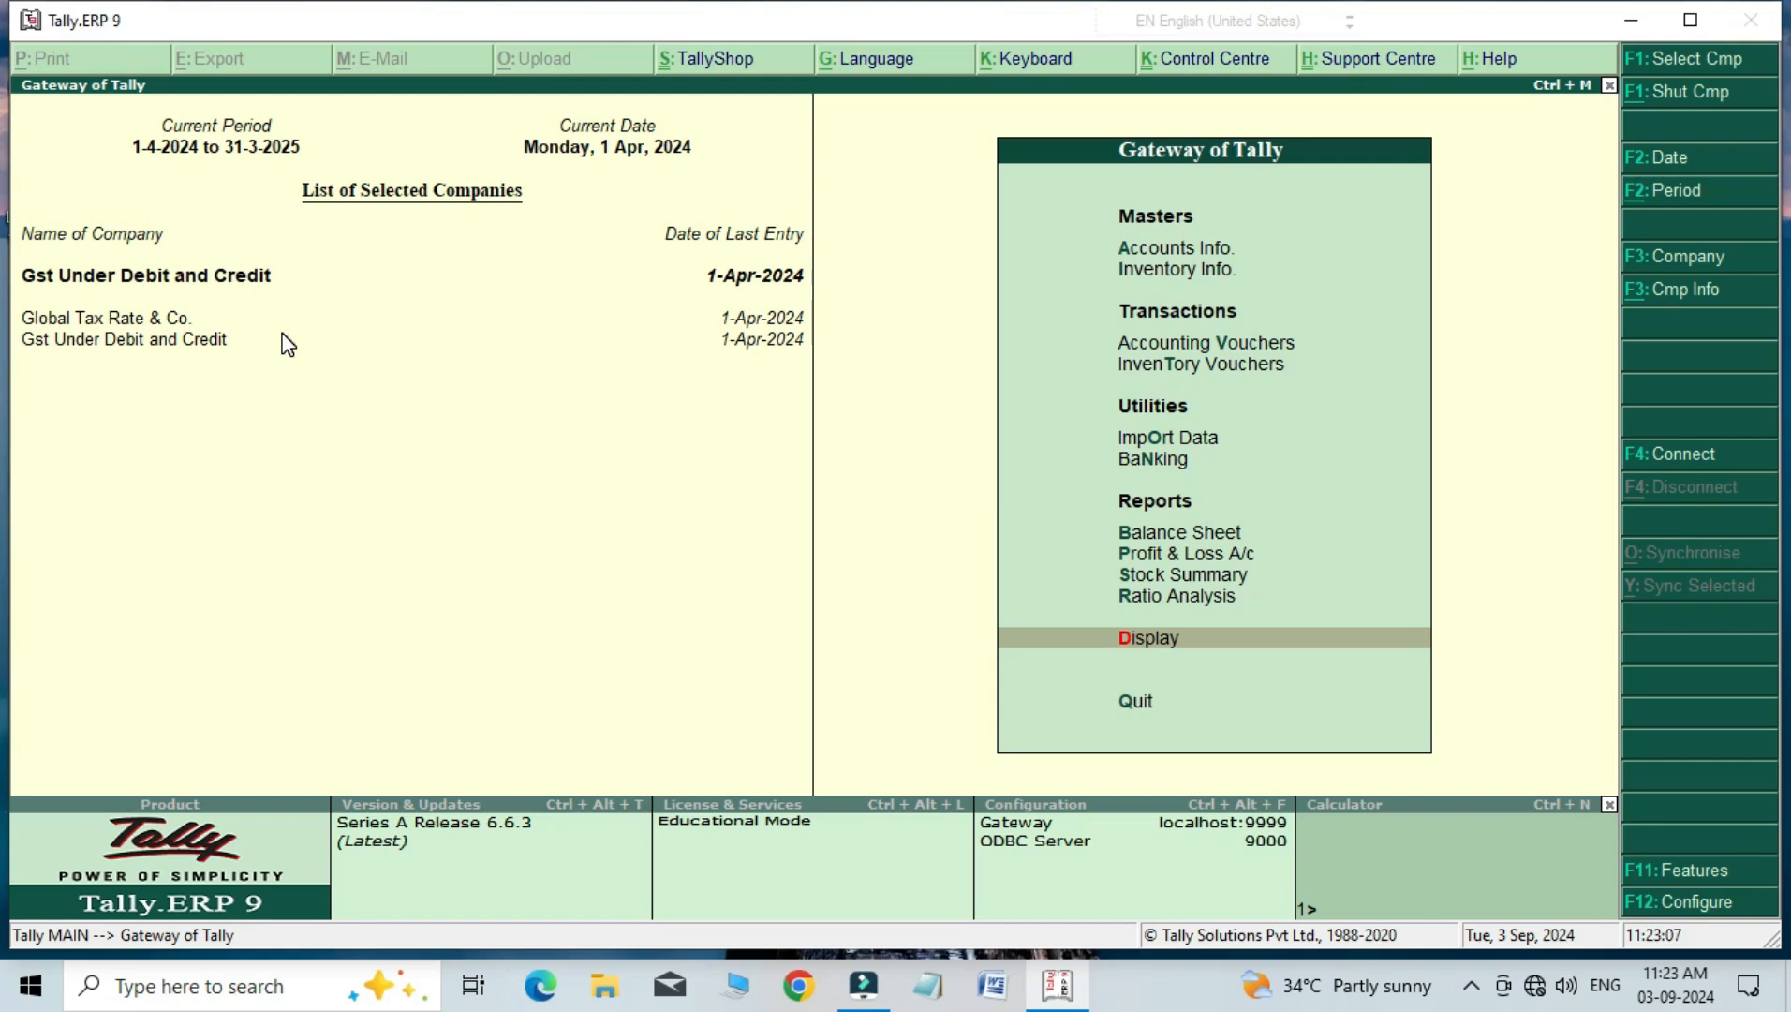
Step: Start a Sales voucher in Accounting Vouchers, leaving the reference number blank
key(Up)
key(Up)
key(Up)
key(Up)
key(Up)
key(Up)
key(Up)
key(Up)
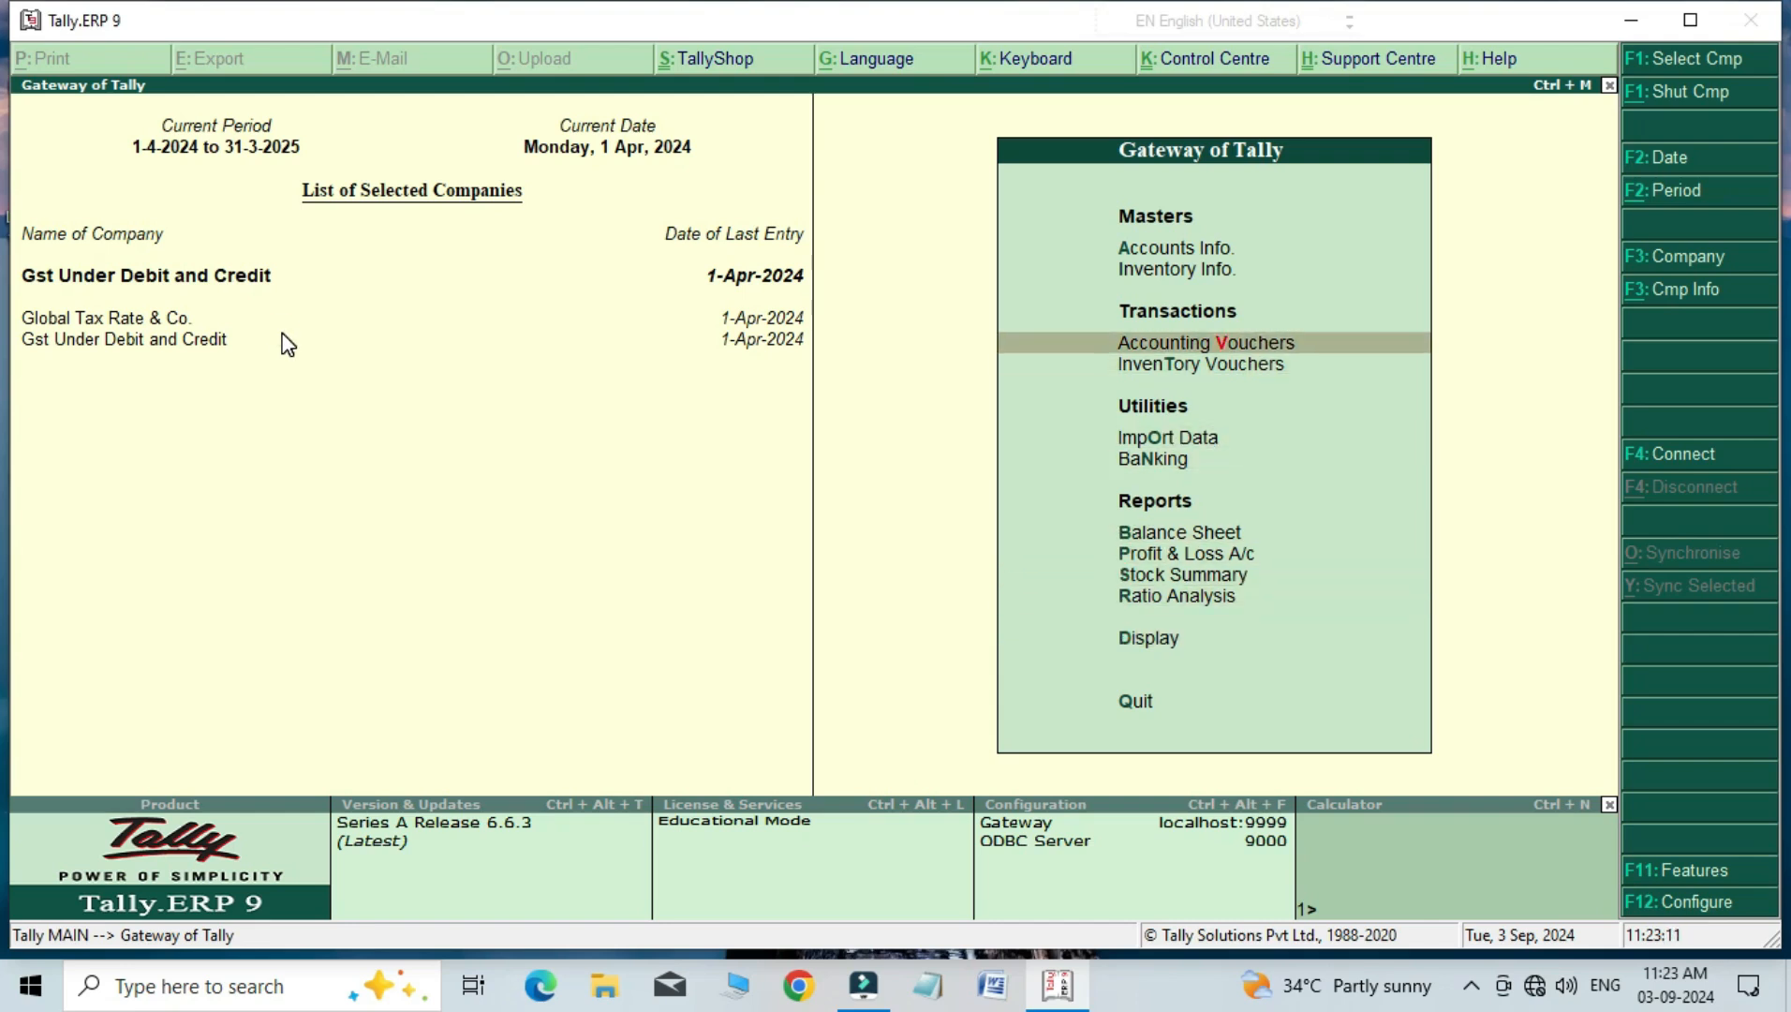
key(Return)
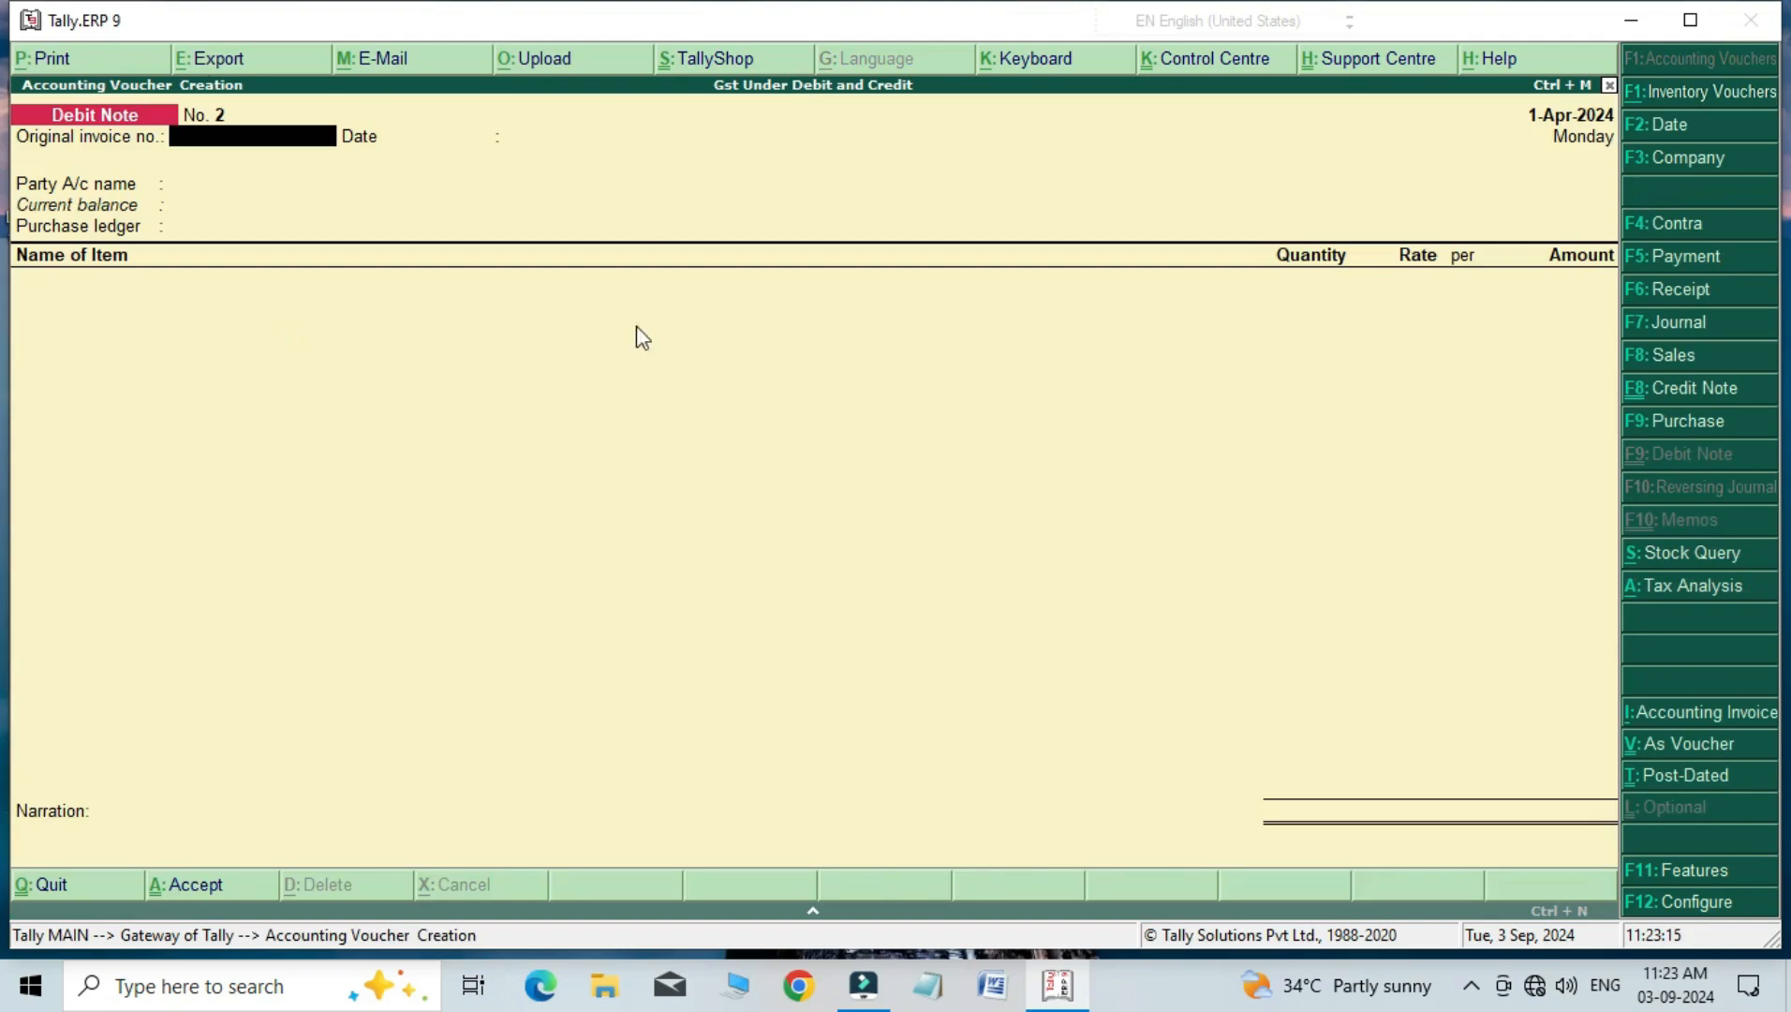
key(F8)
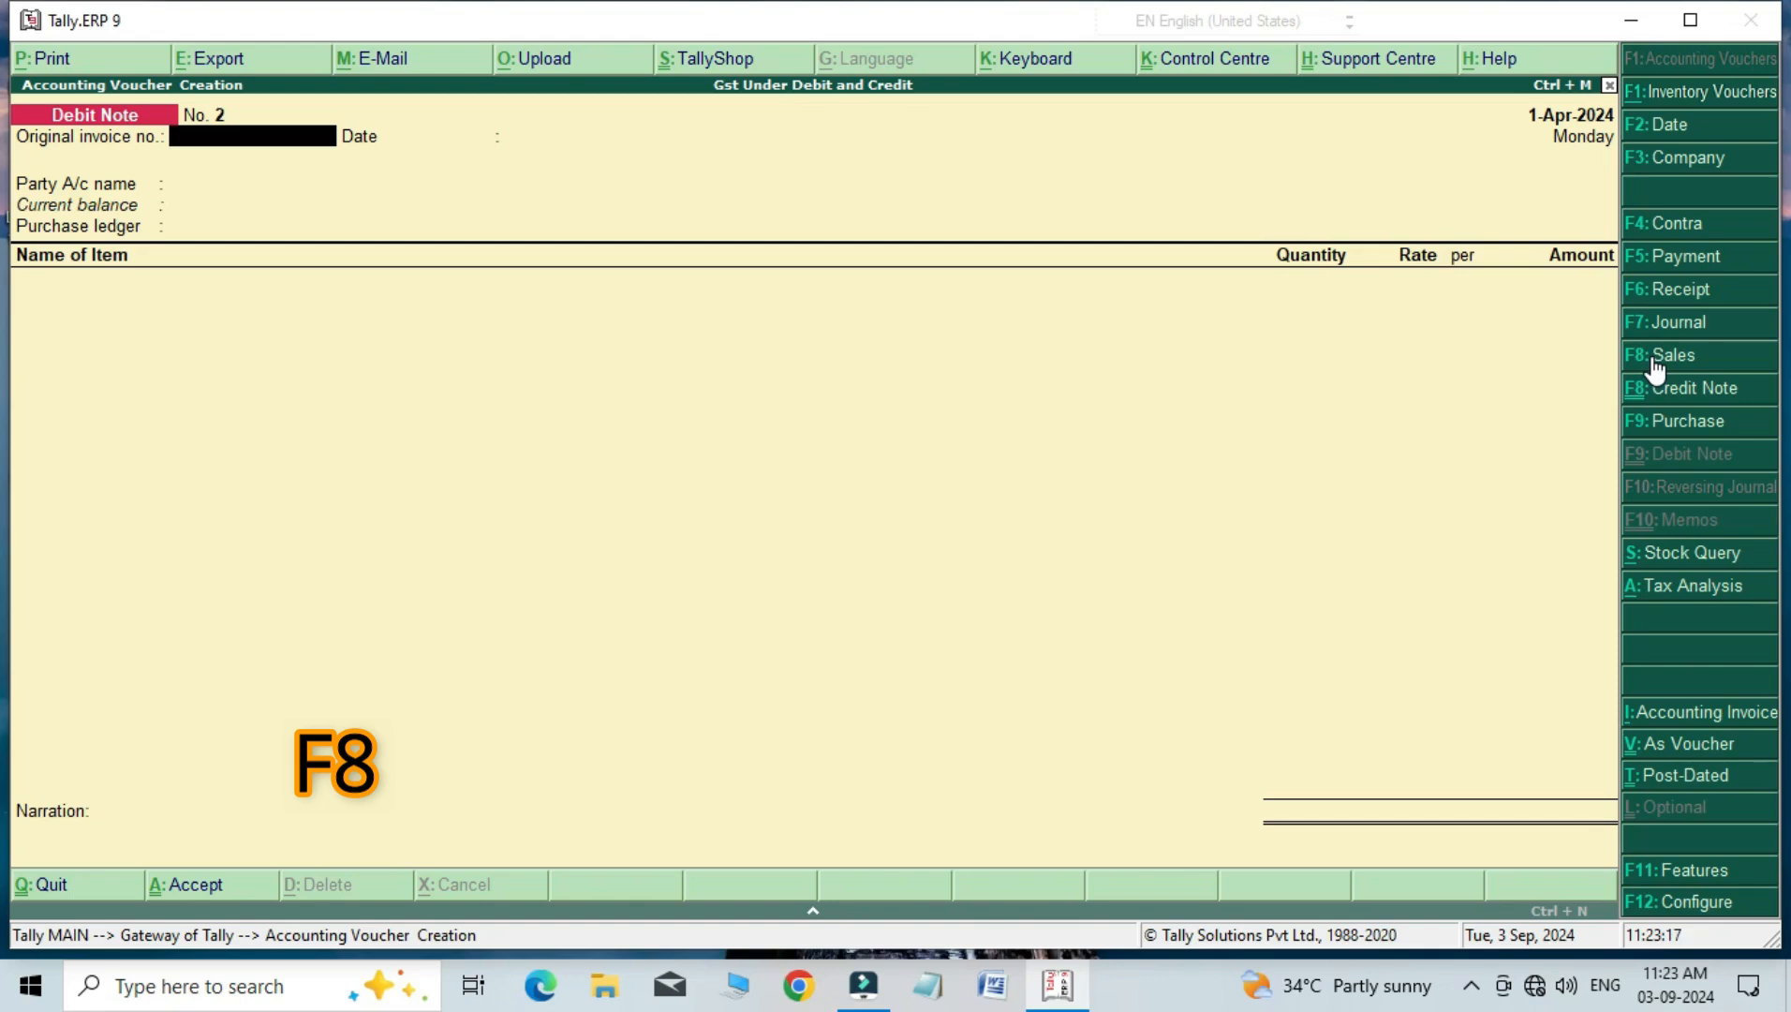
click(1654, 361)
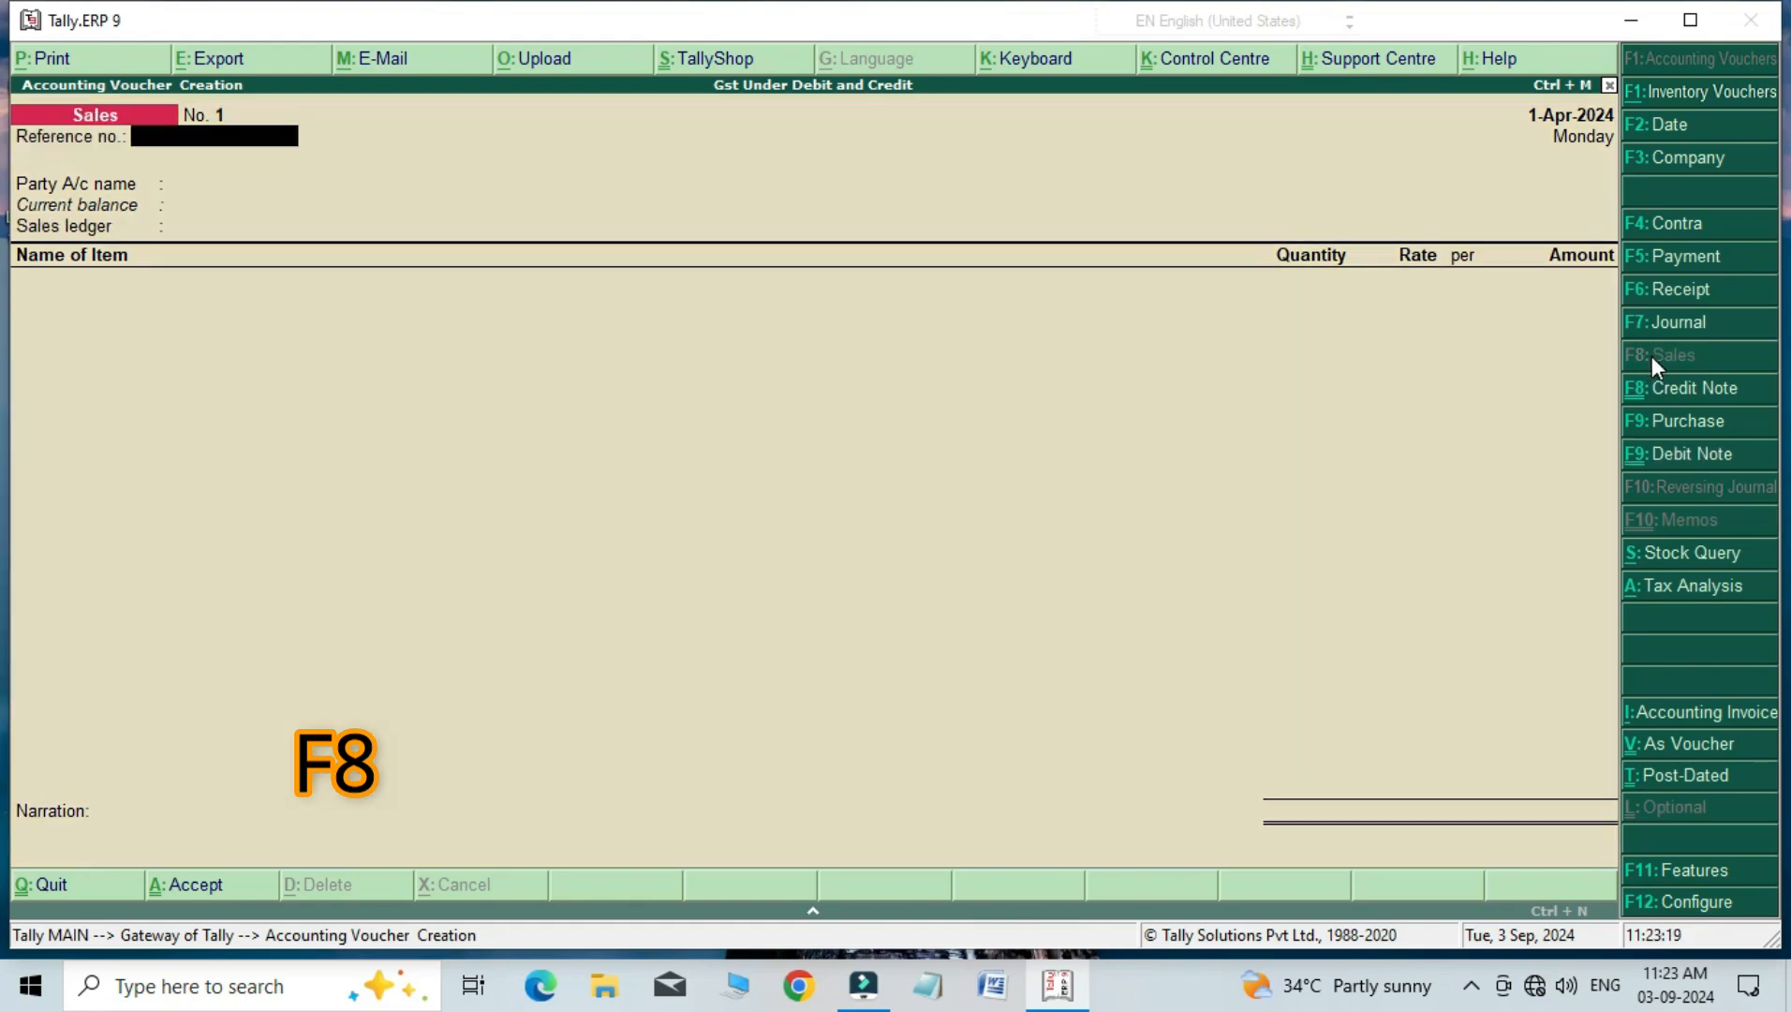
key(Return)
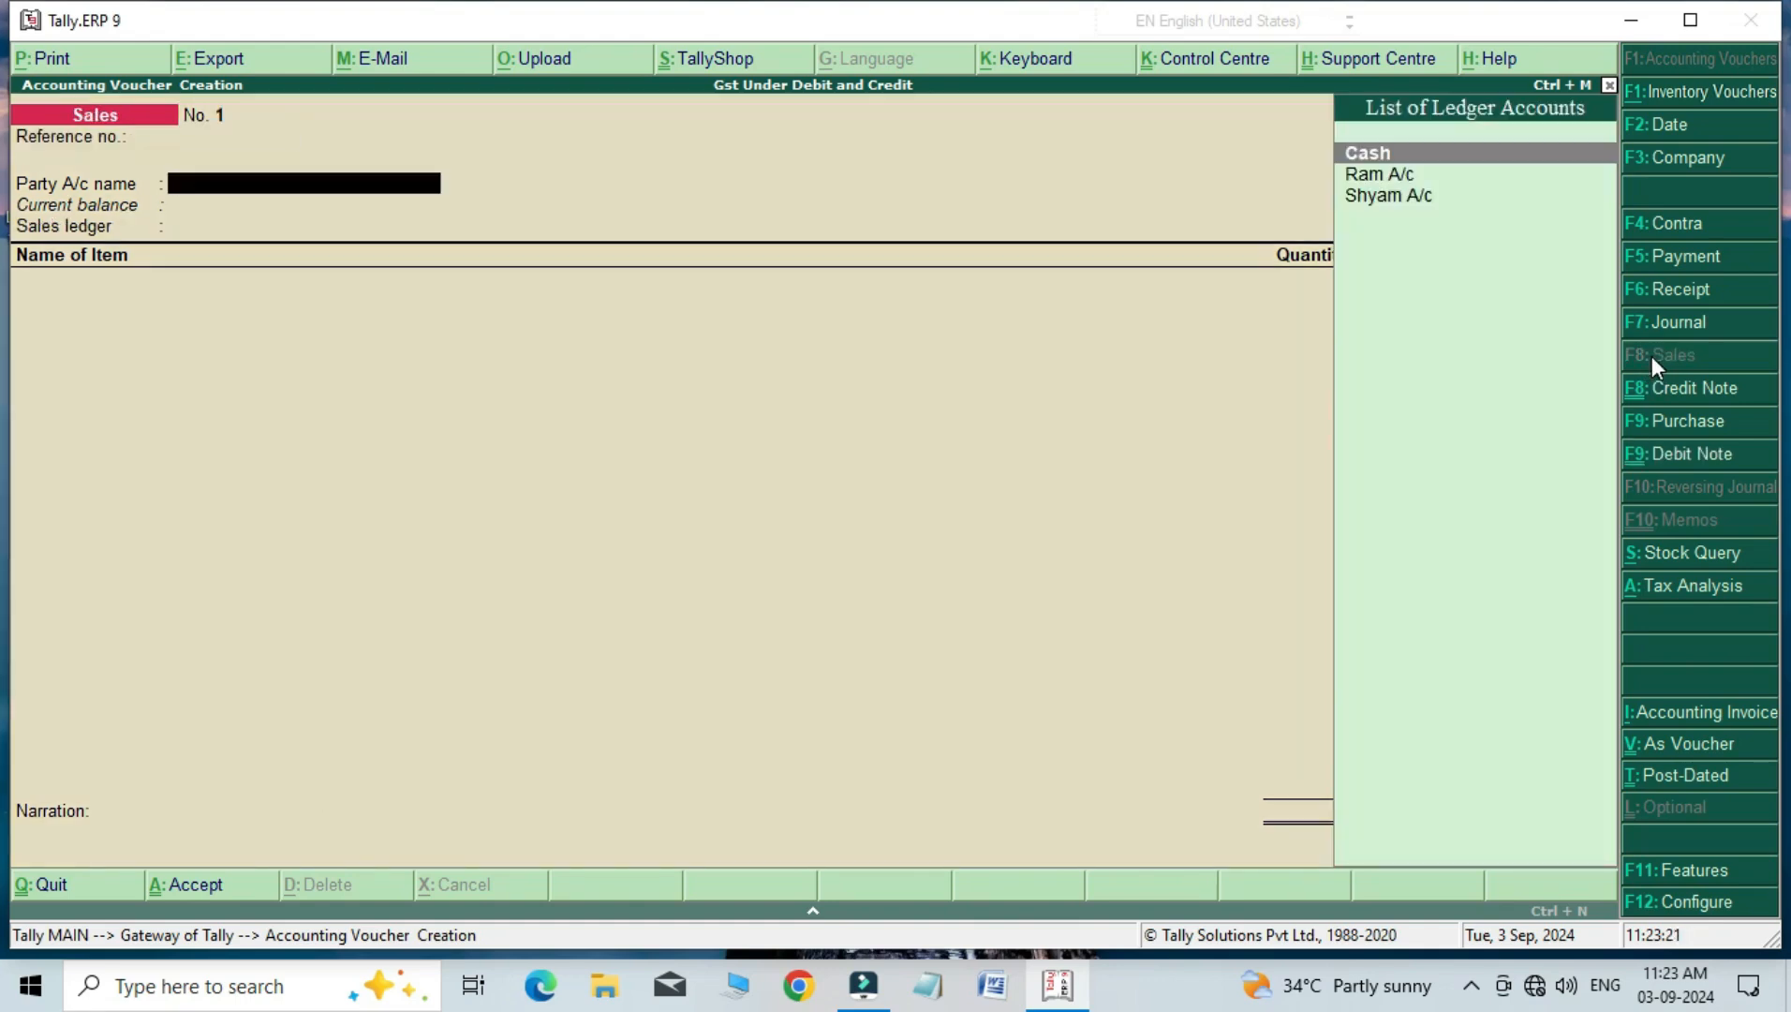
Step: Set the sales voucher's party to the customer account listed last and accept its despatch and buyer details unchanged
key(Down)
key(Down)
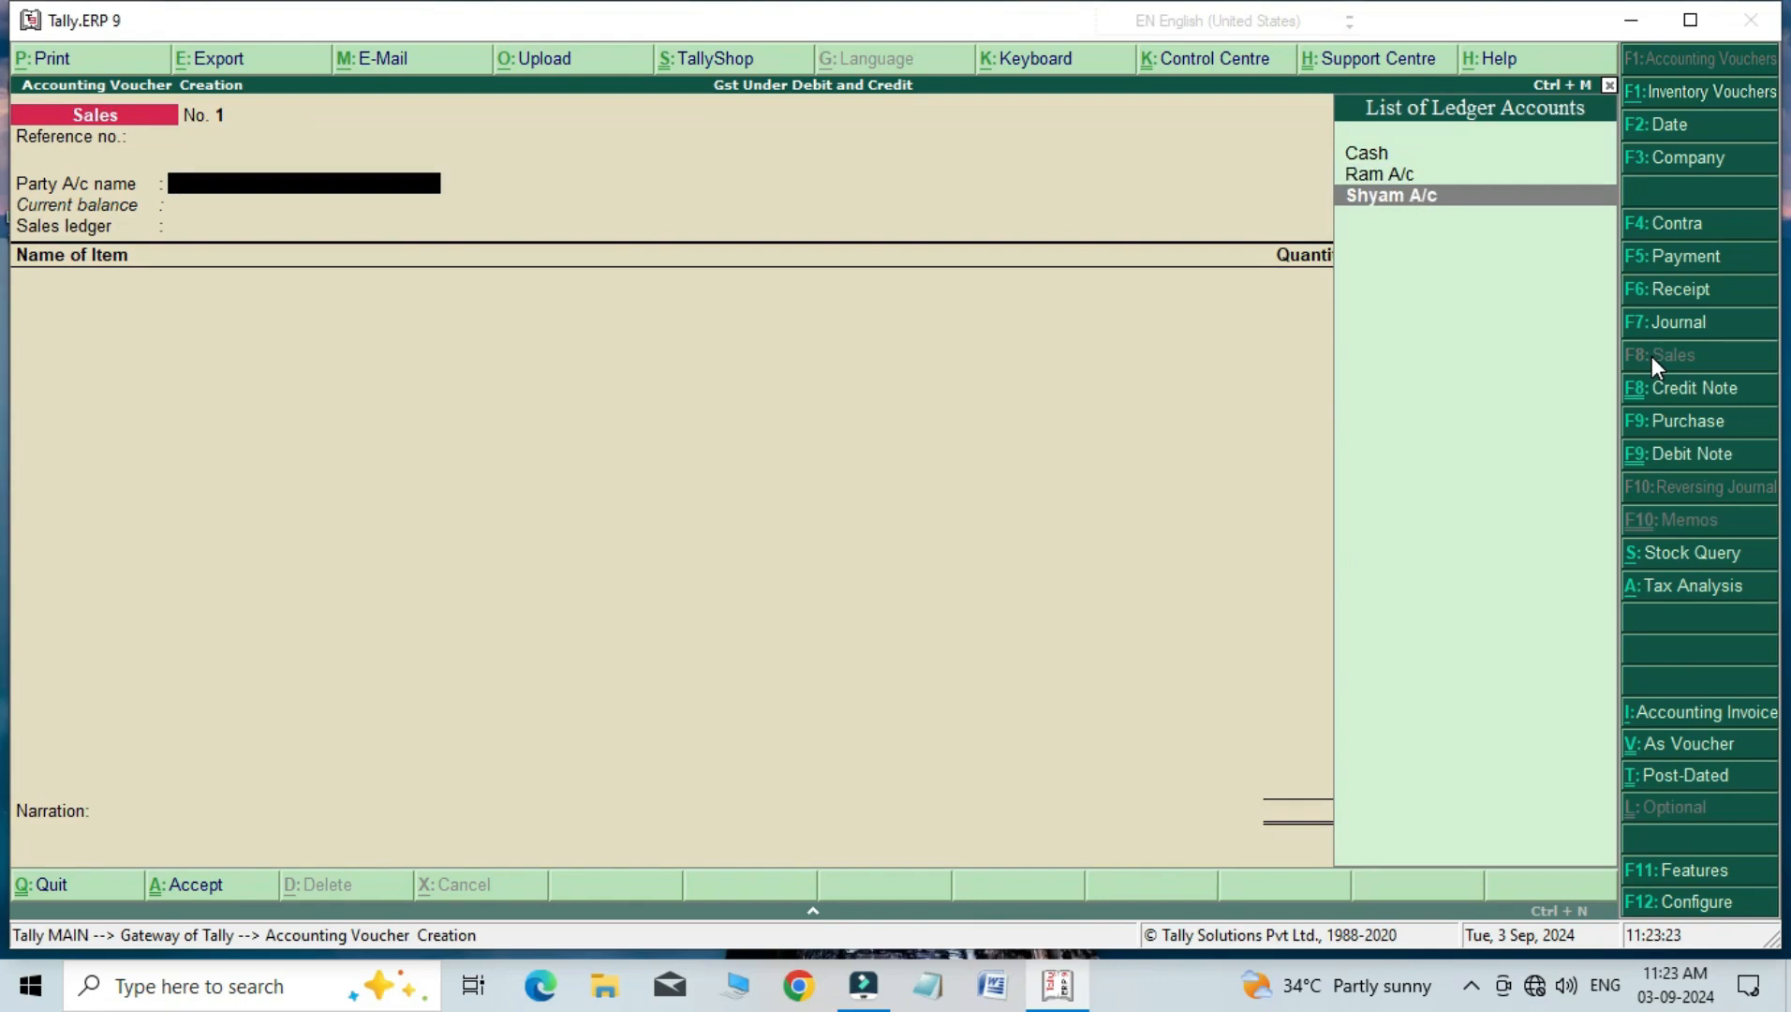
key(Return)
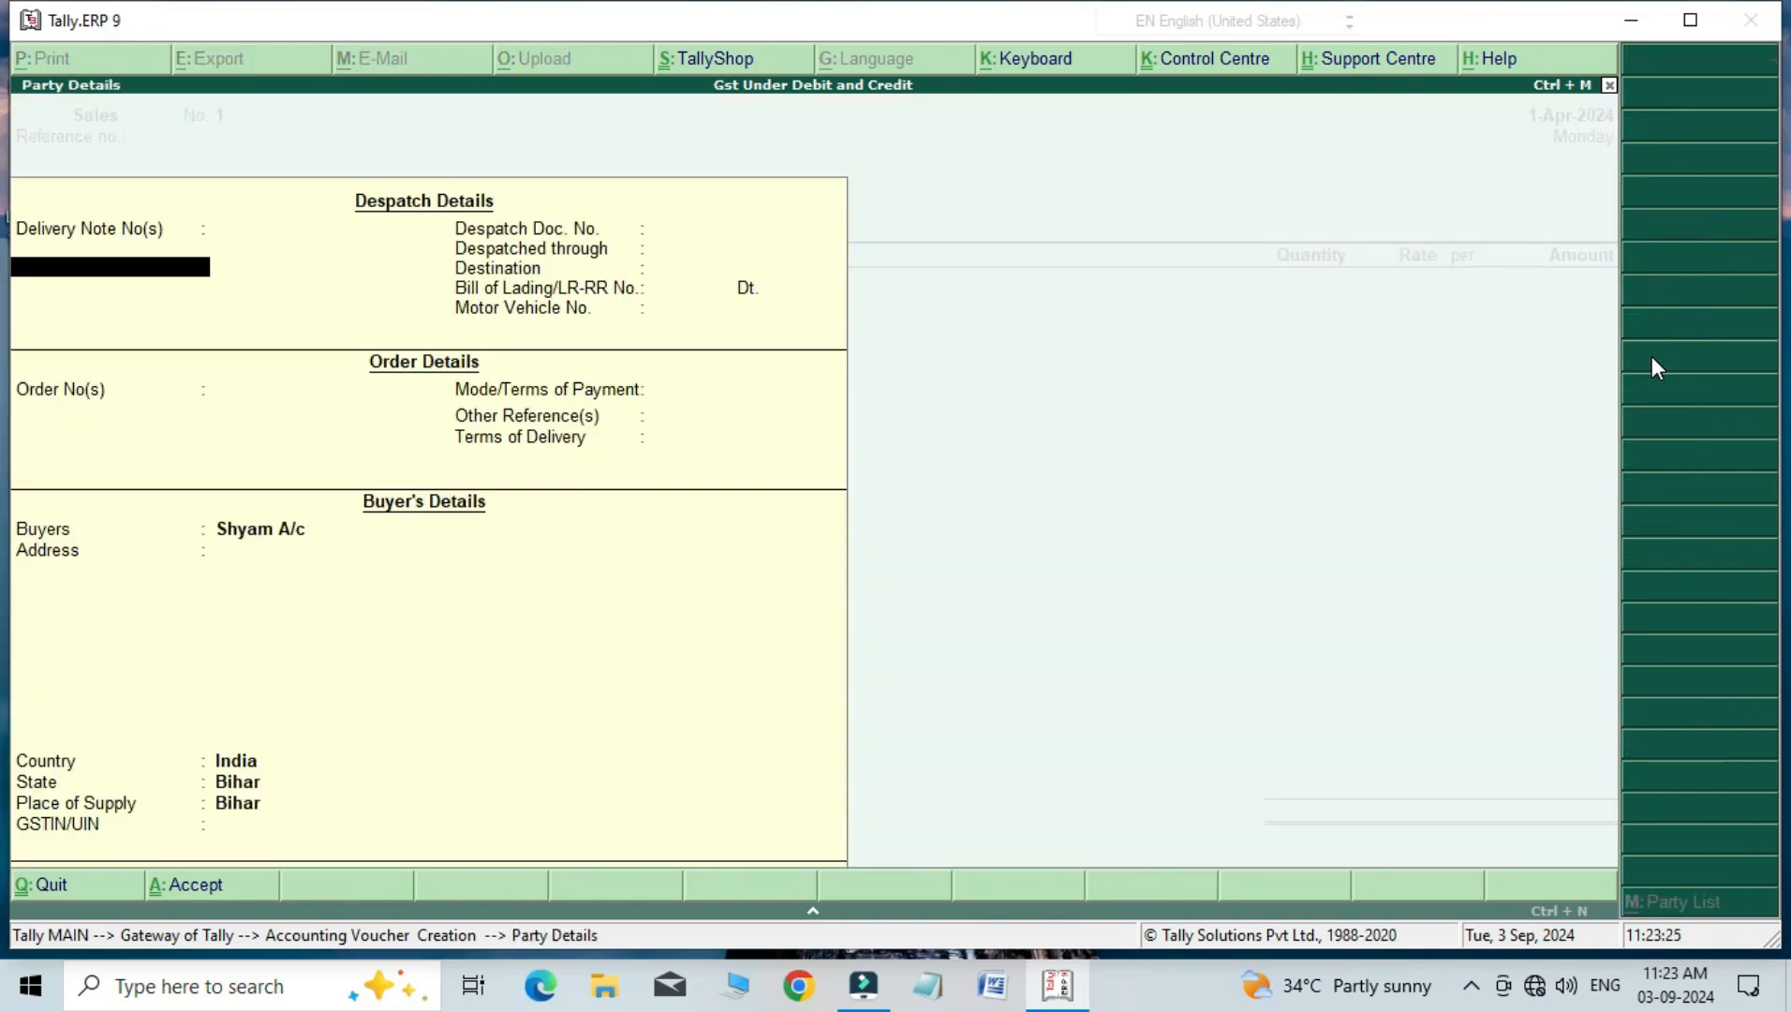
key(ctrl+a)
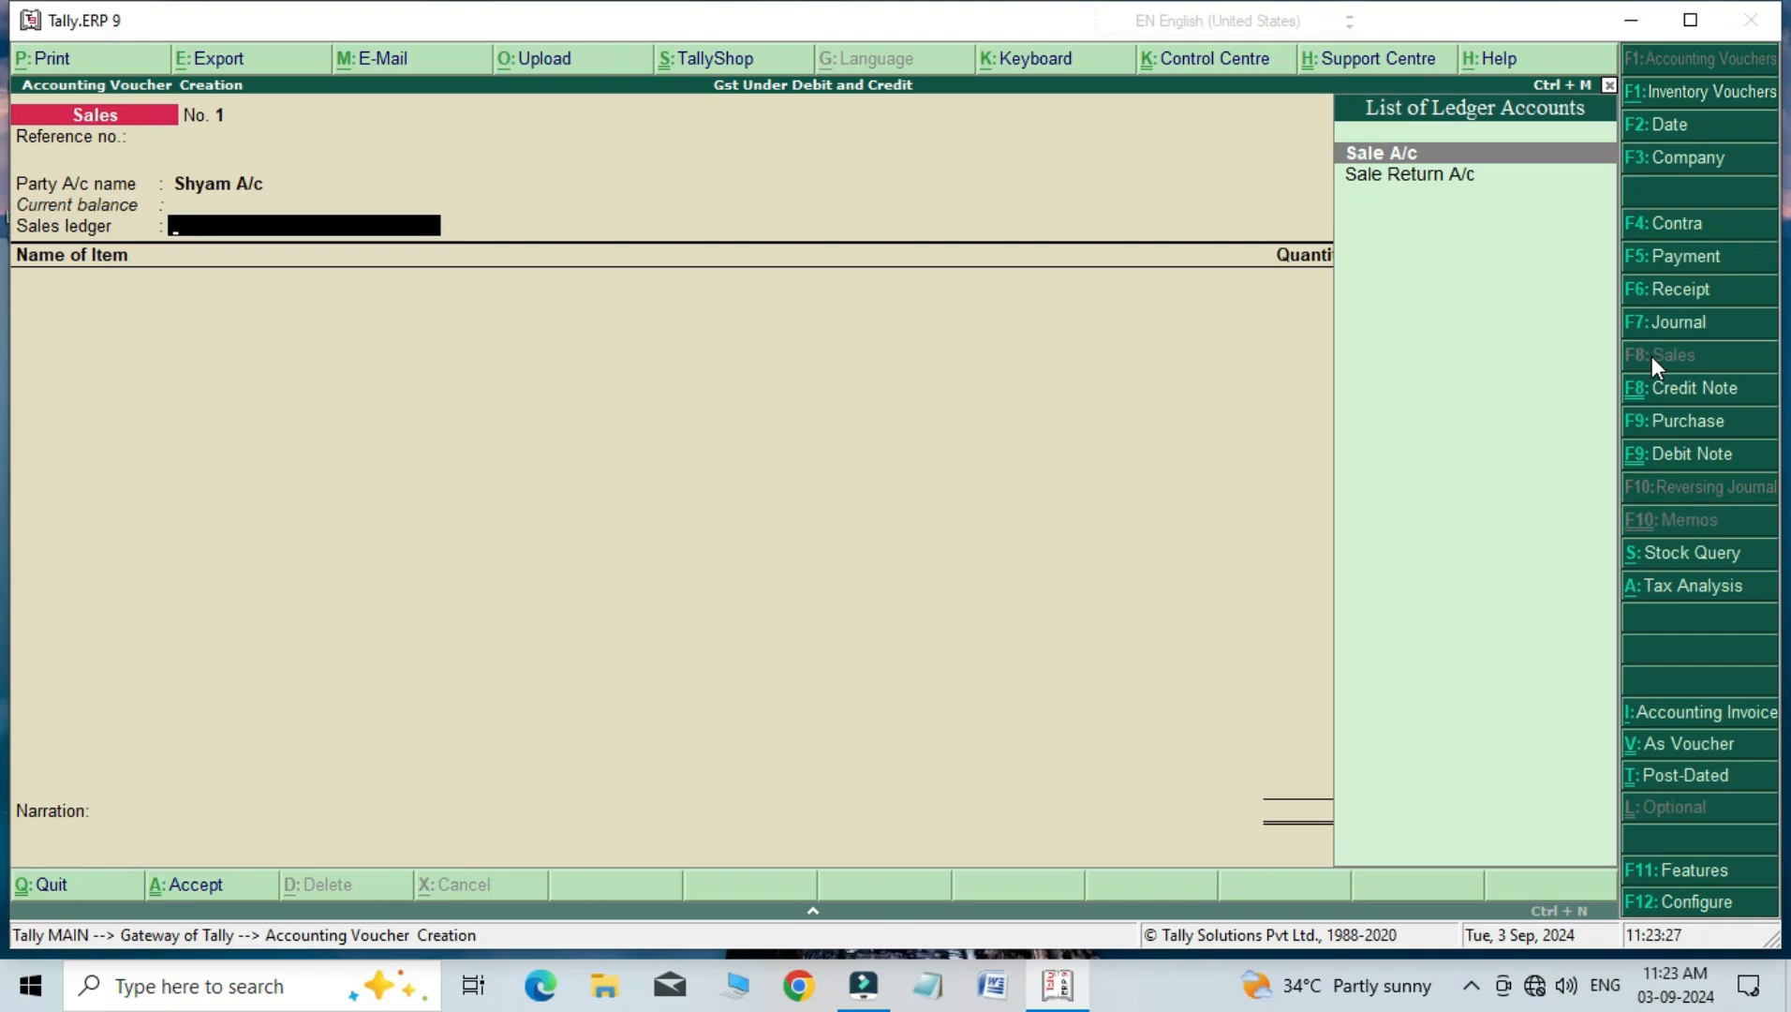
Step: Set the sales ledger to Sale A/c and add 10 pieces of Pen at a rate of 50
key(Return)
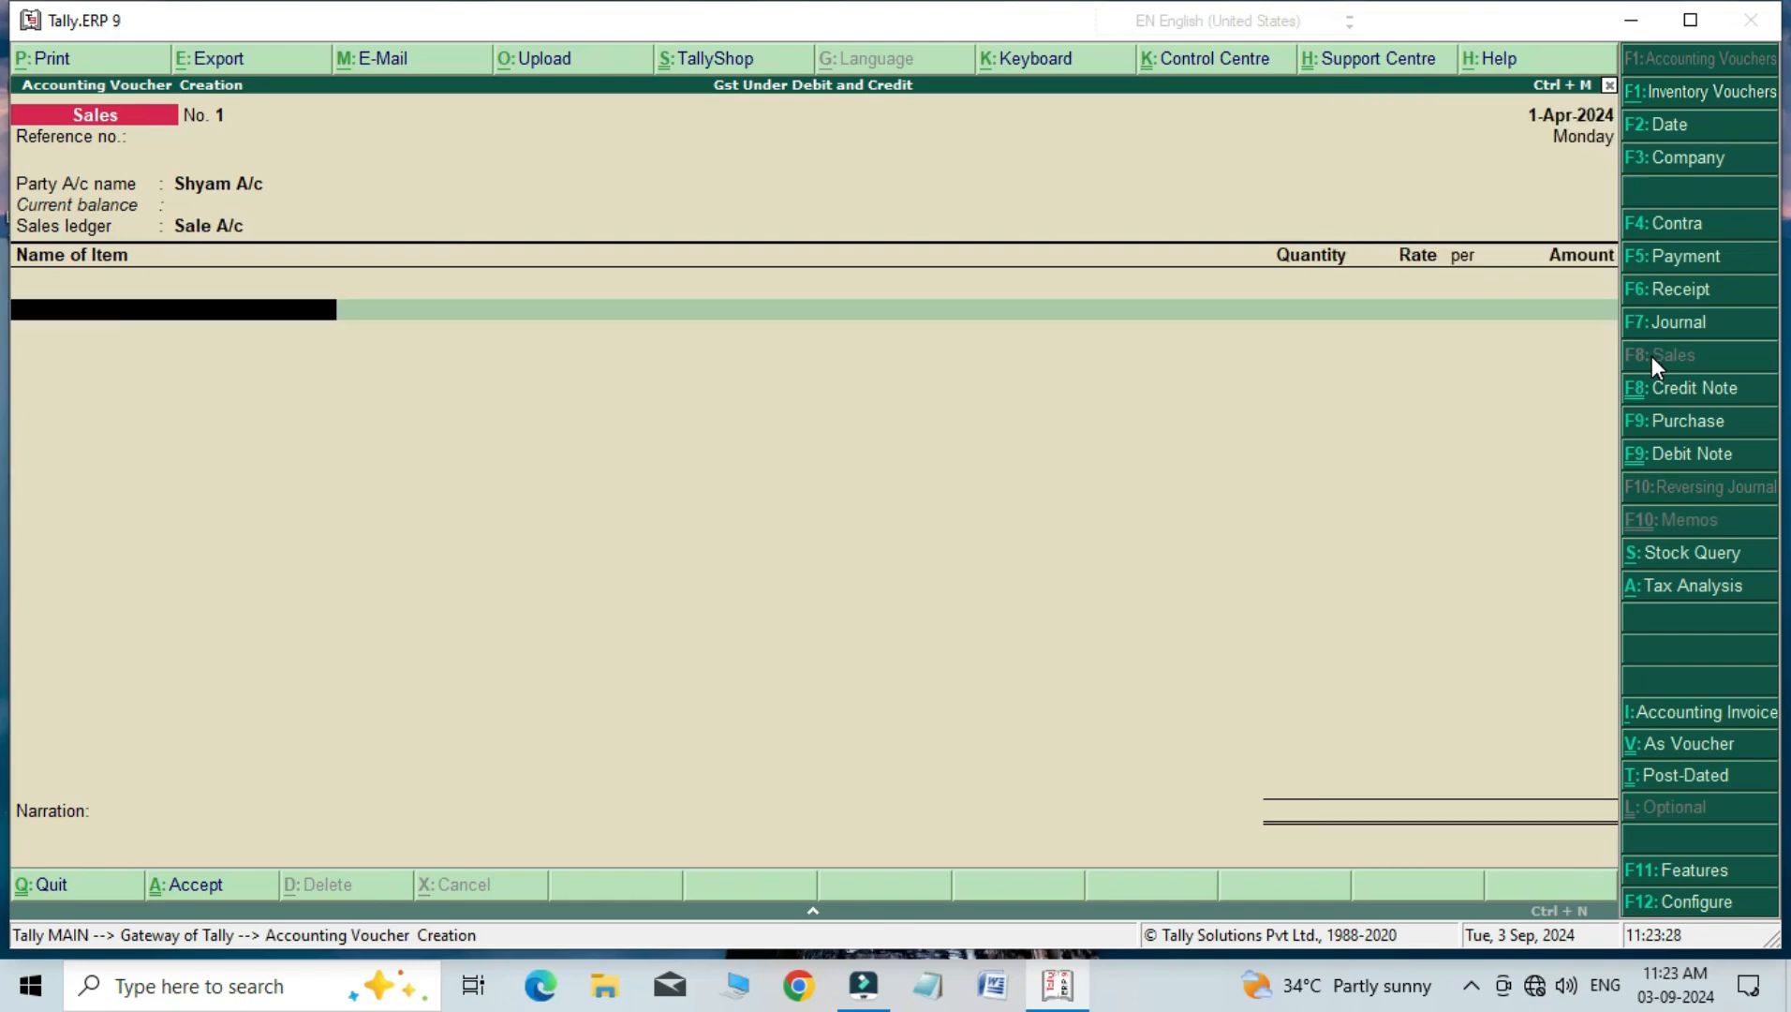
key(Down)
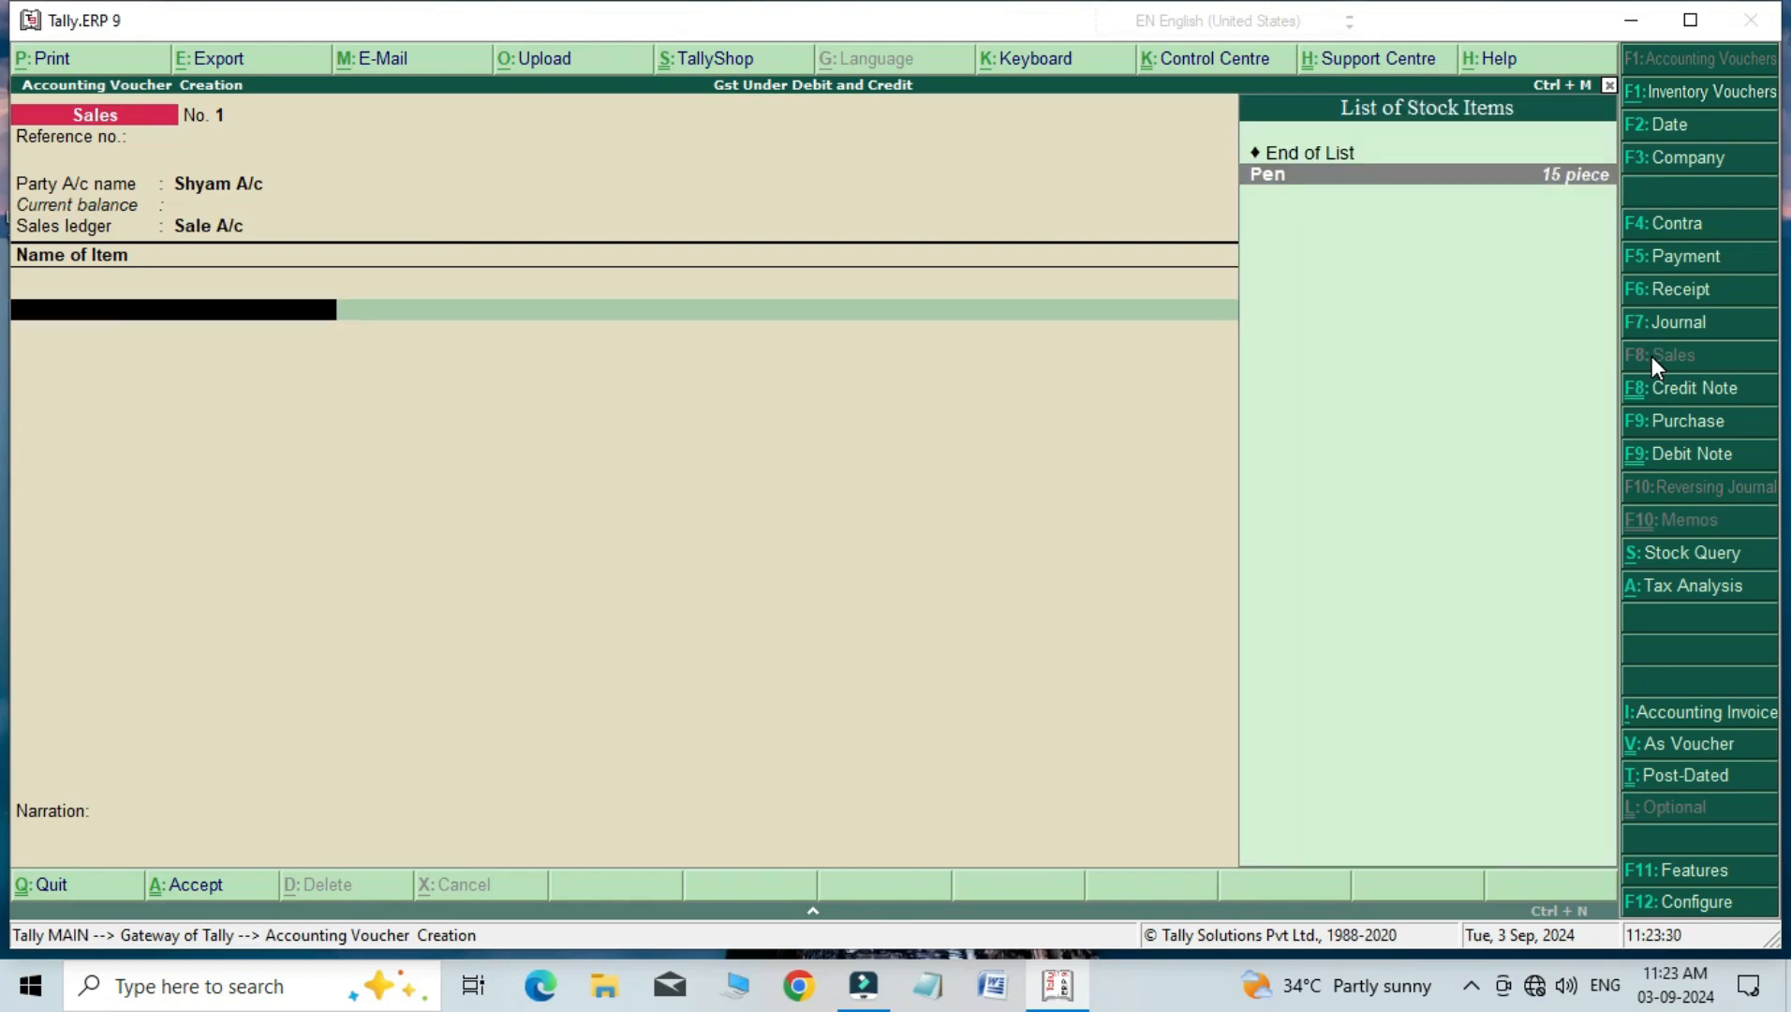
key(Return)
text(10)
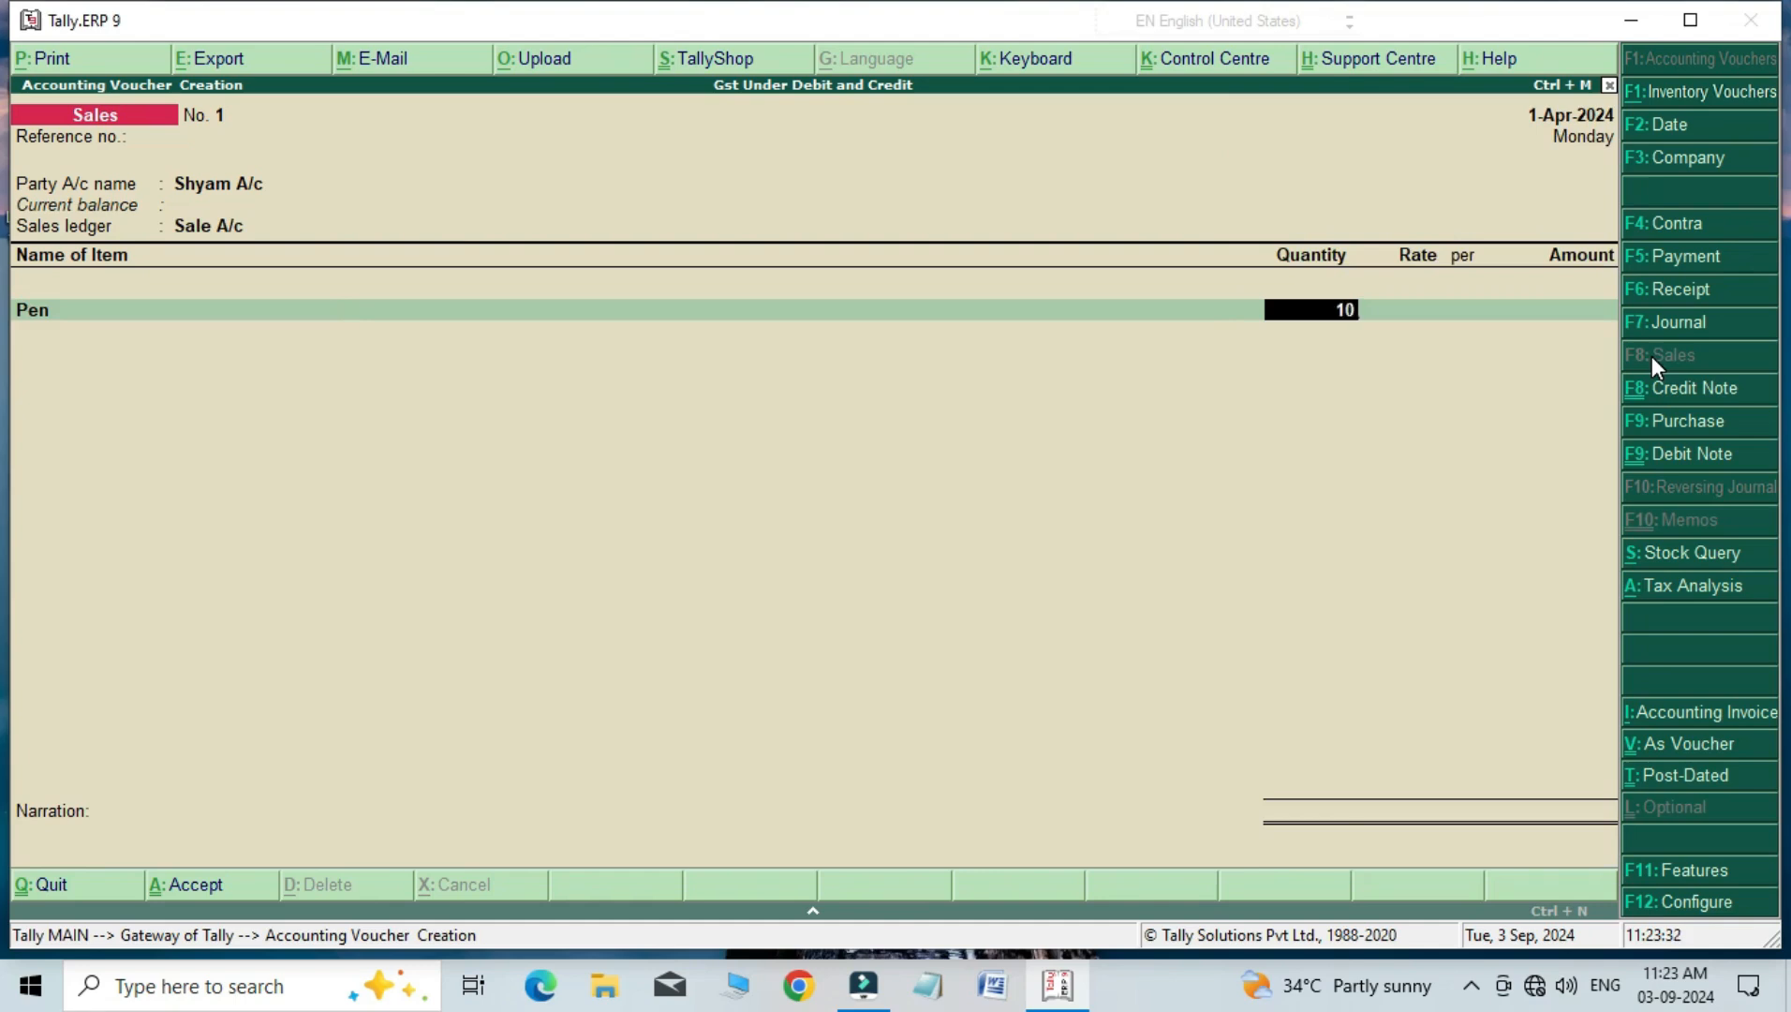
key(Return)
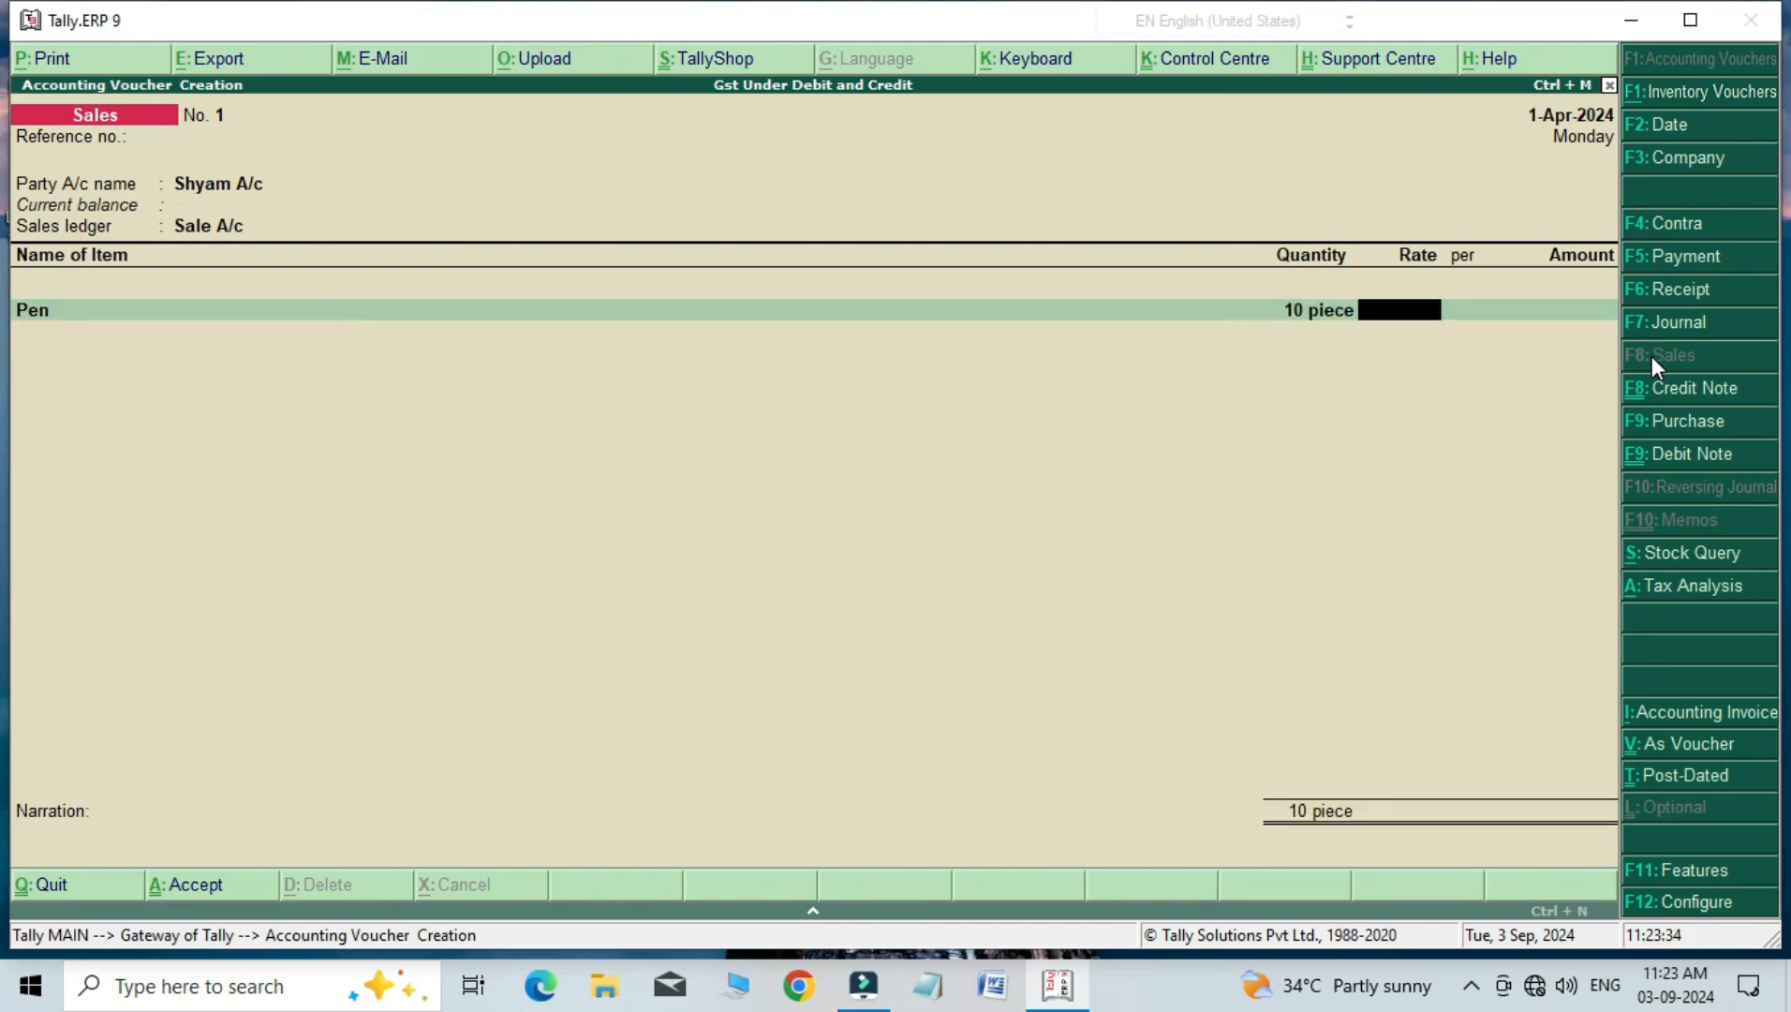
text(50)
key(Return)
key(Return)
key(Return)
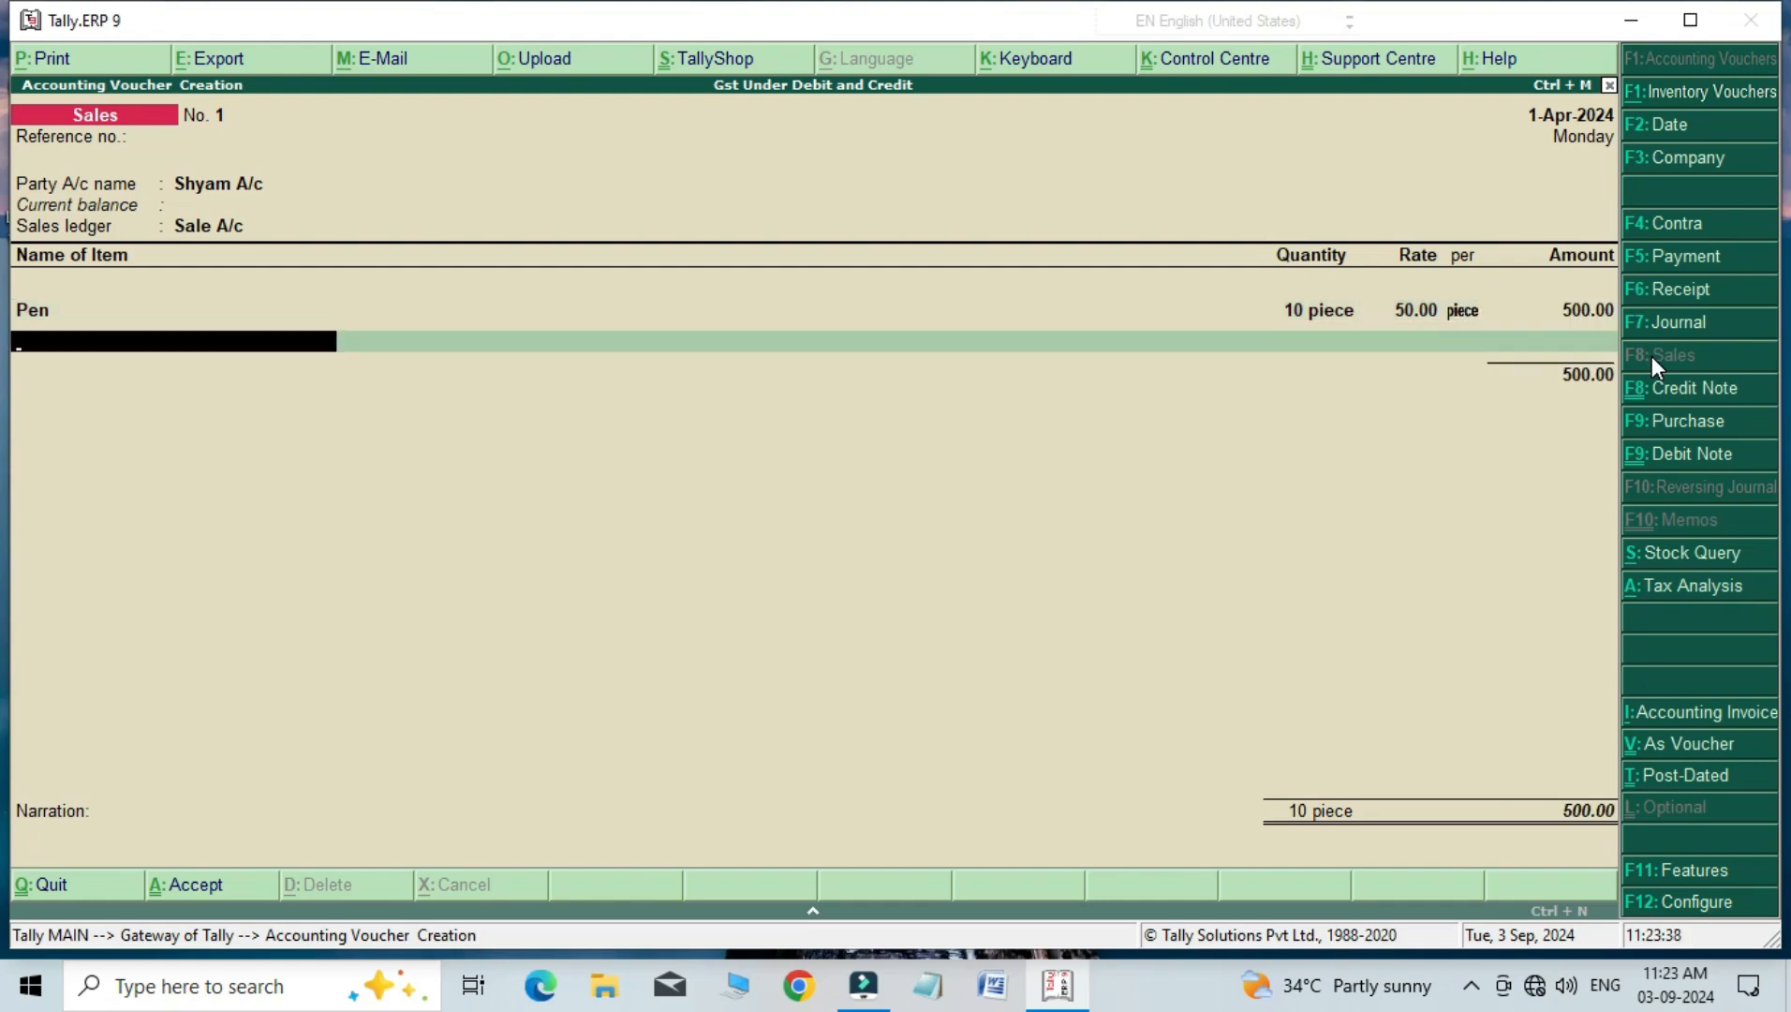
Step: End the item list and add the Cgst and Sgst ledgers to the sales voucher with their automatically calculated amounts
key(Return)
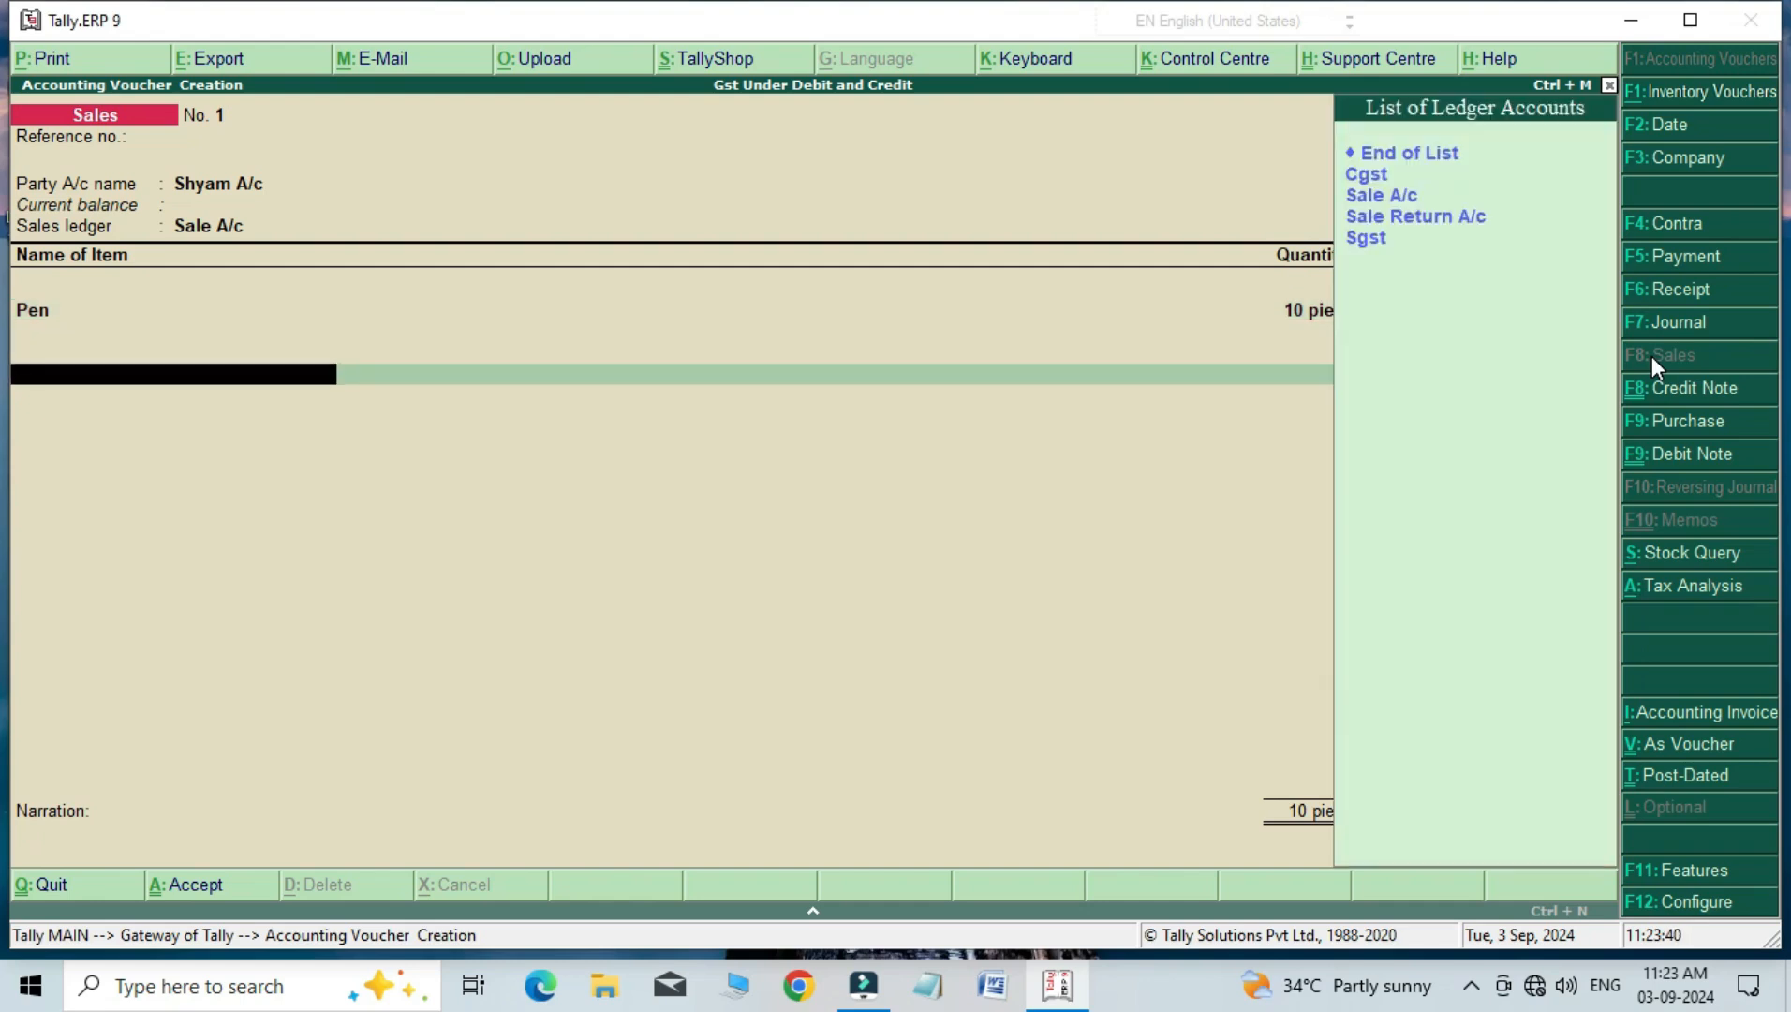
key(Down)
key(Return)
key(Return)
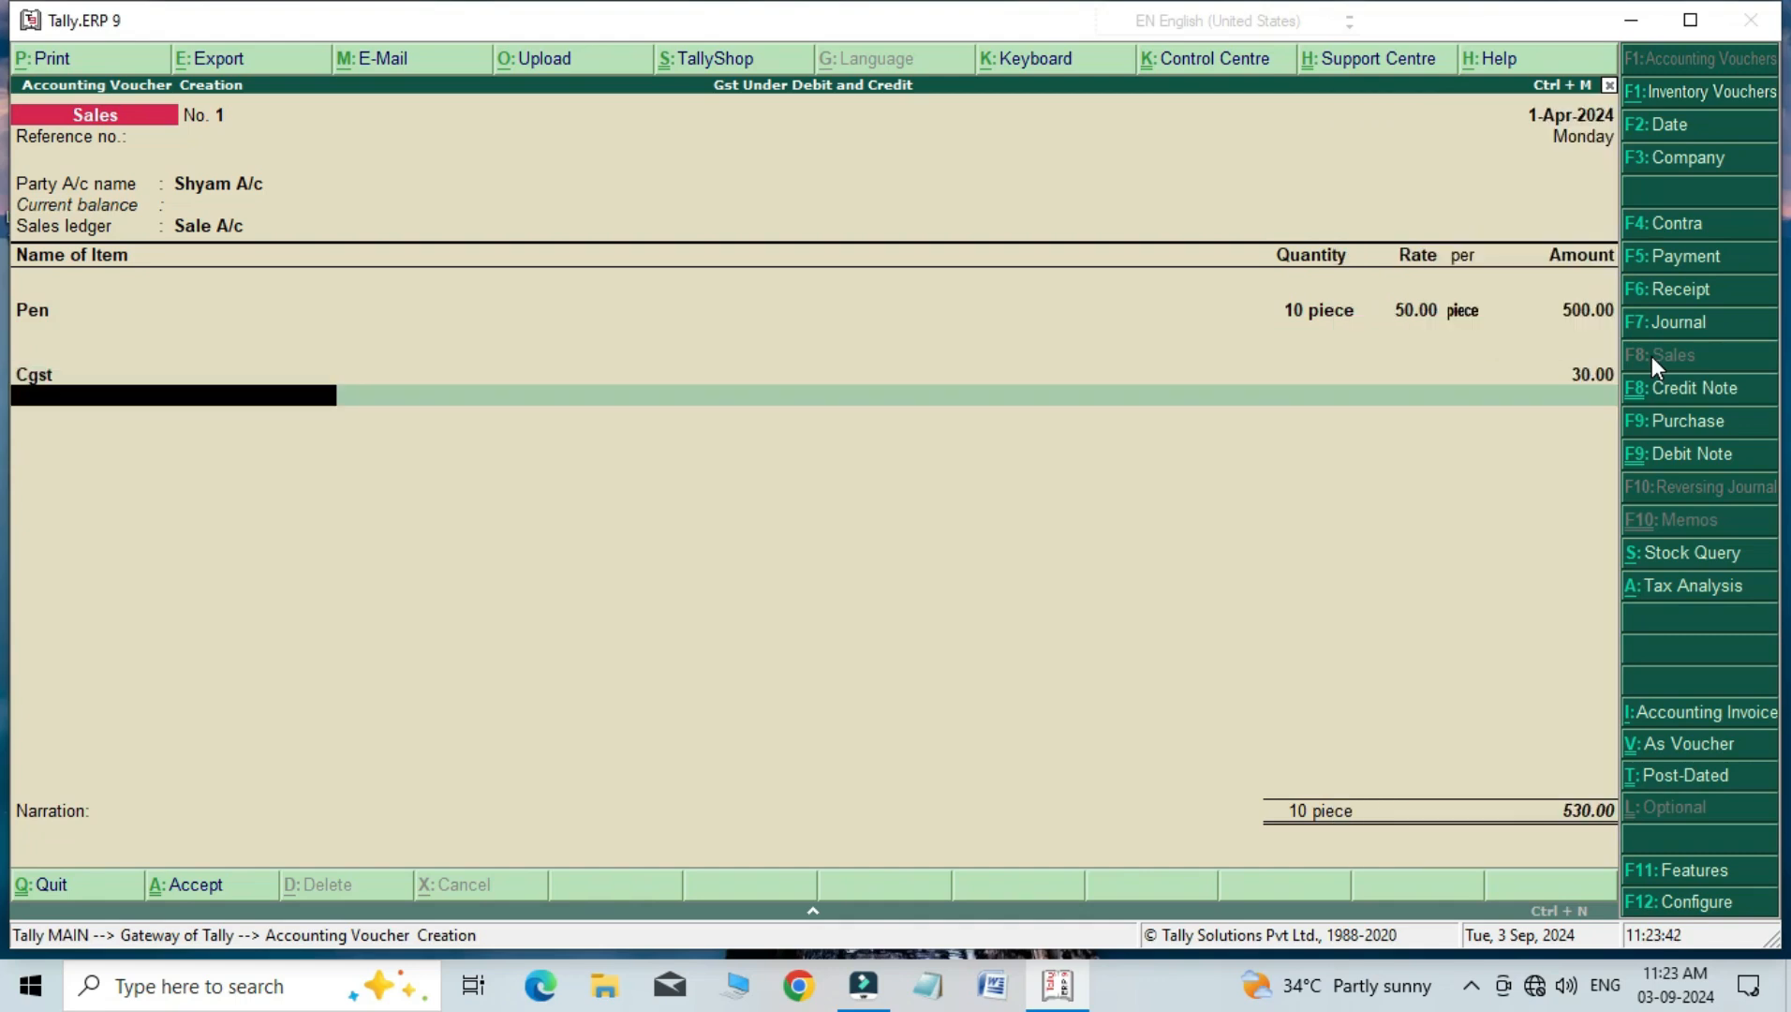
key(Down)
key(Down)
key(Down)
key(Down)
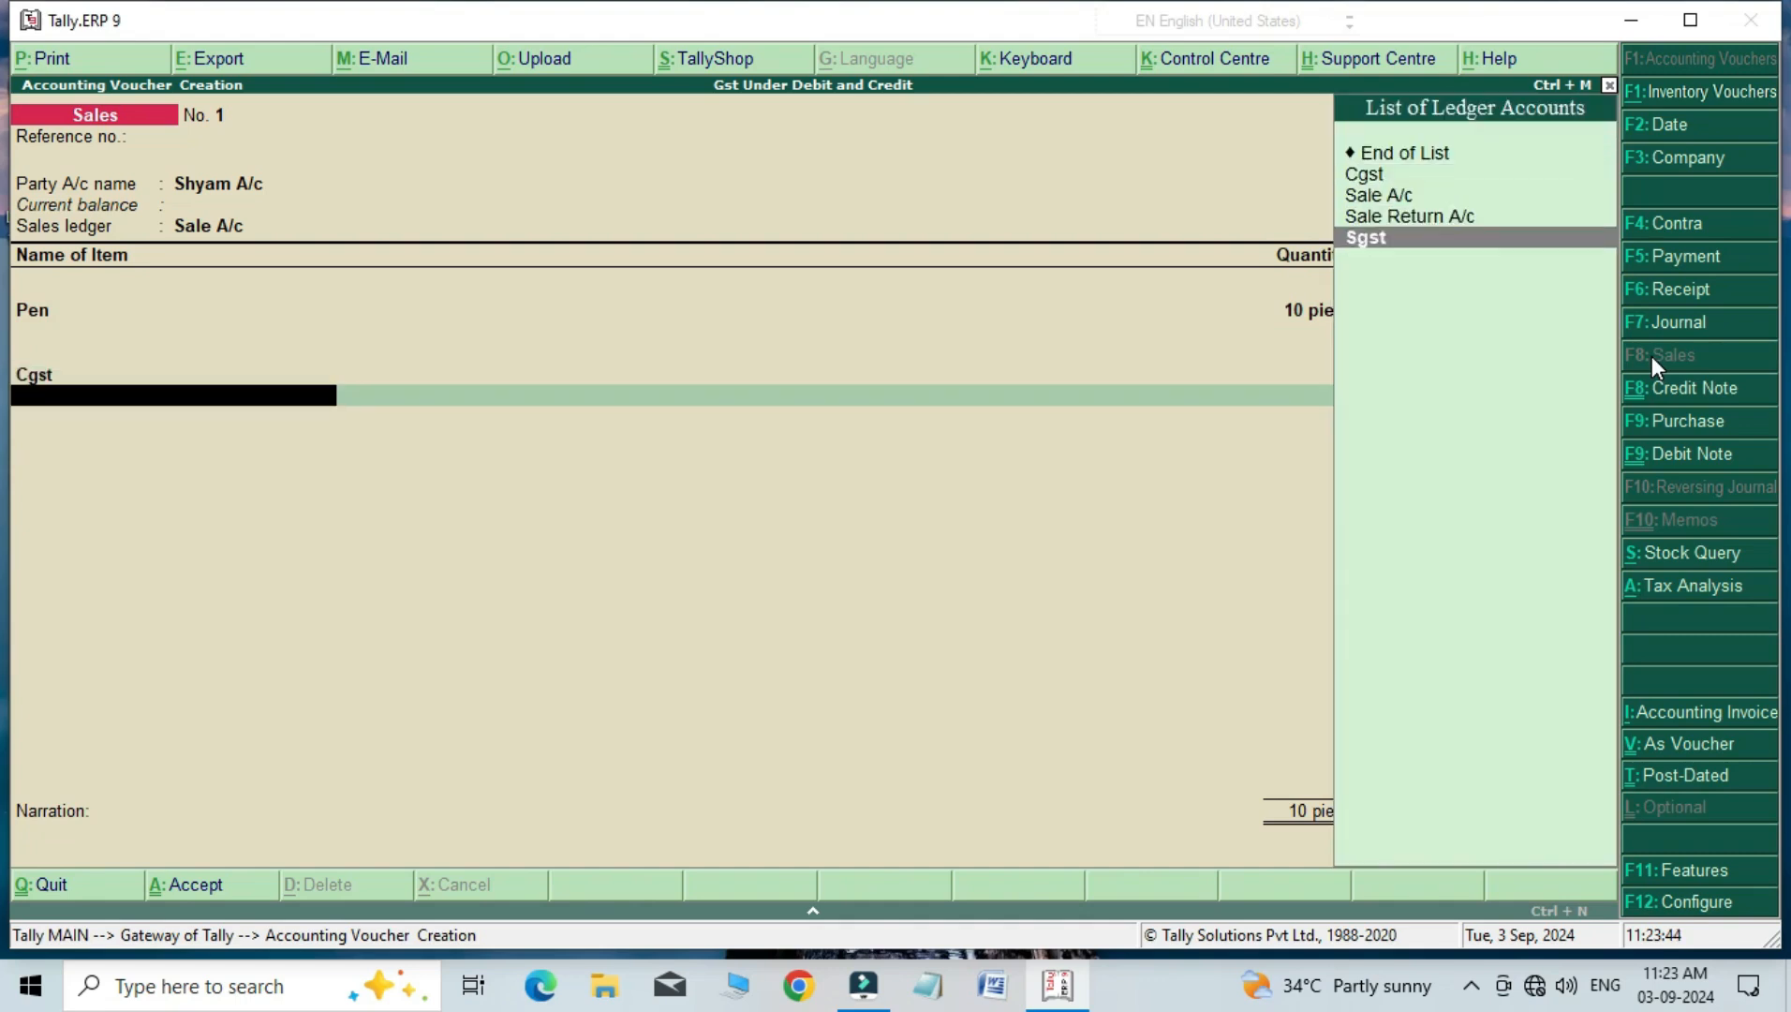
key(Return)
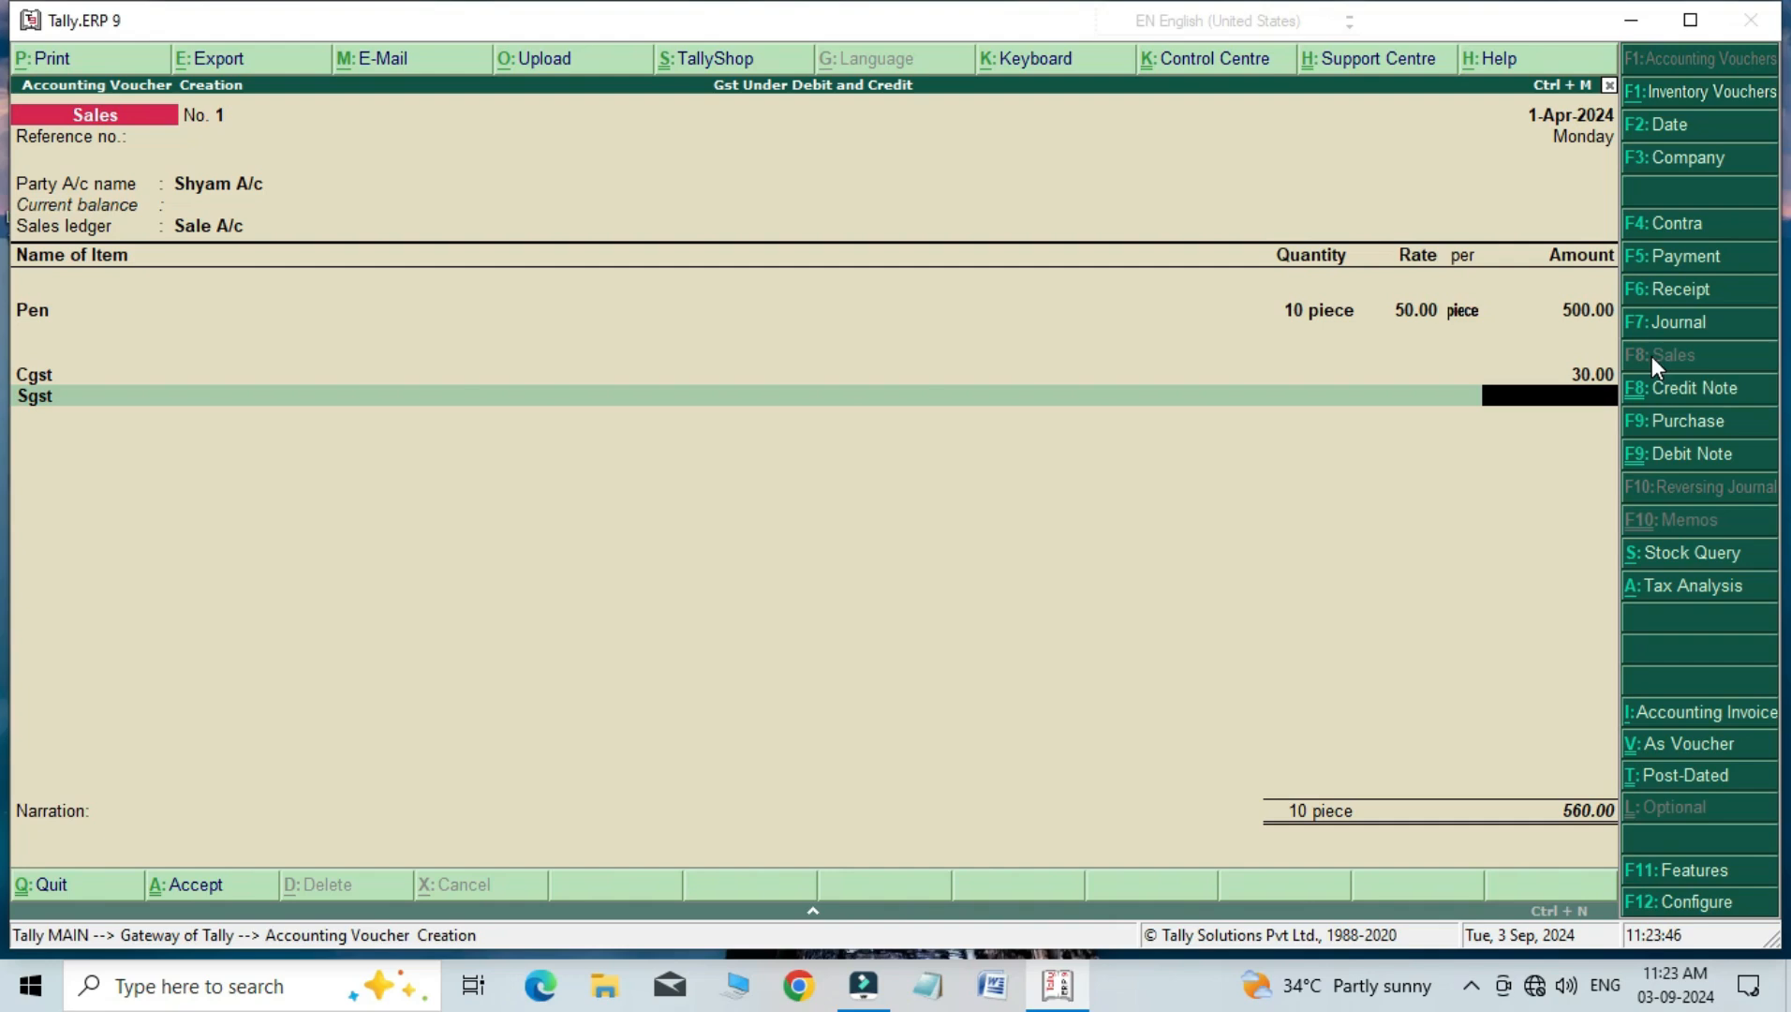
key(BackSpace)
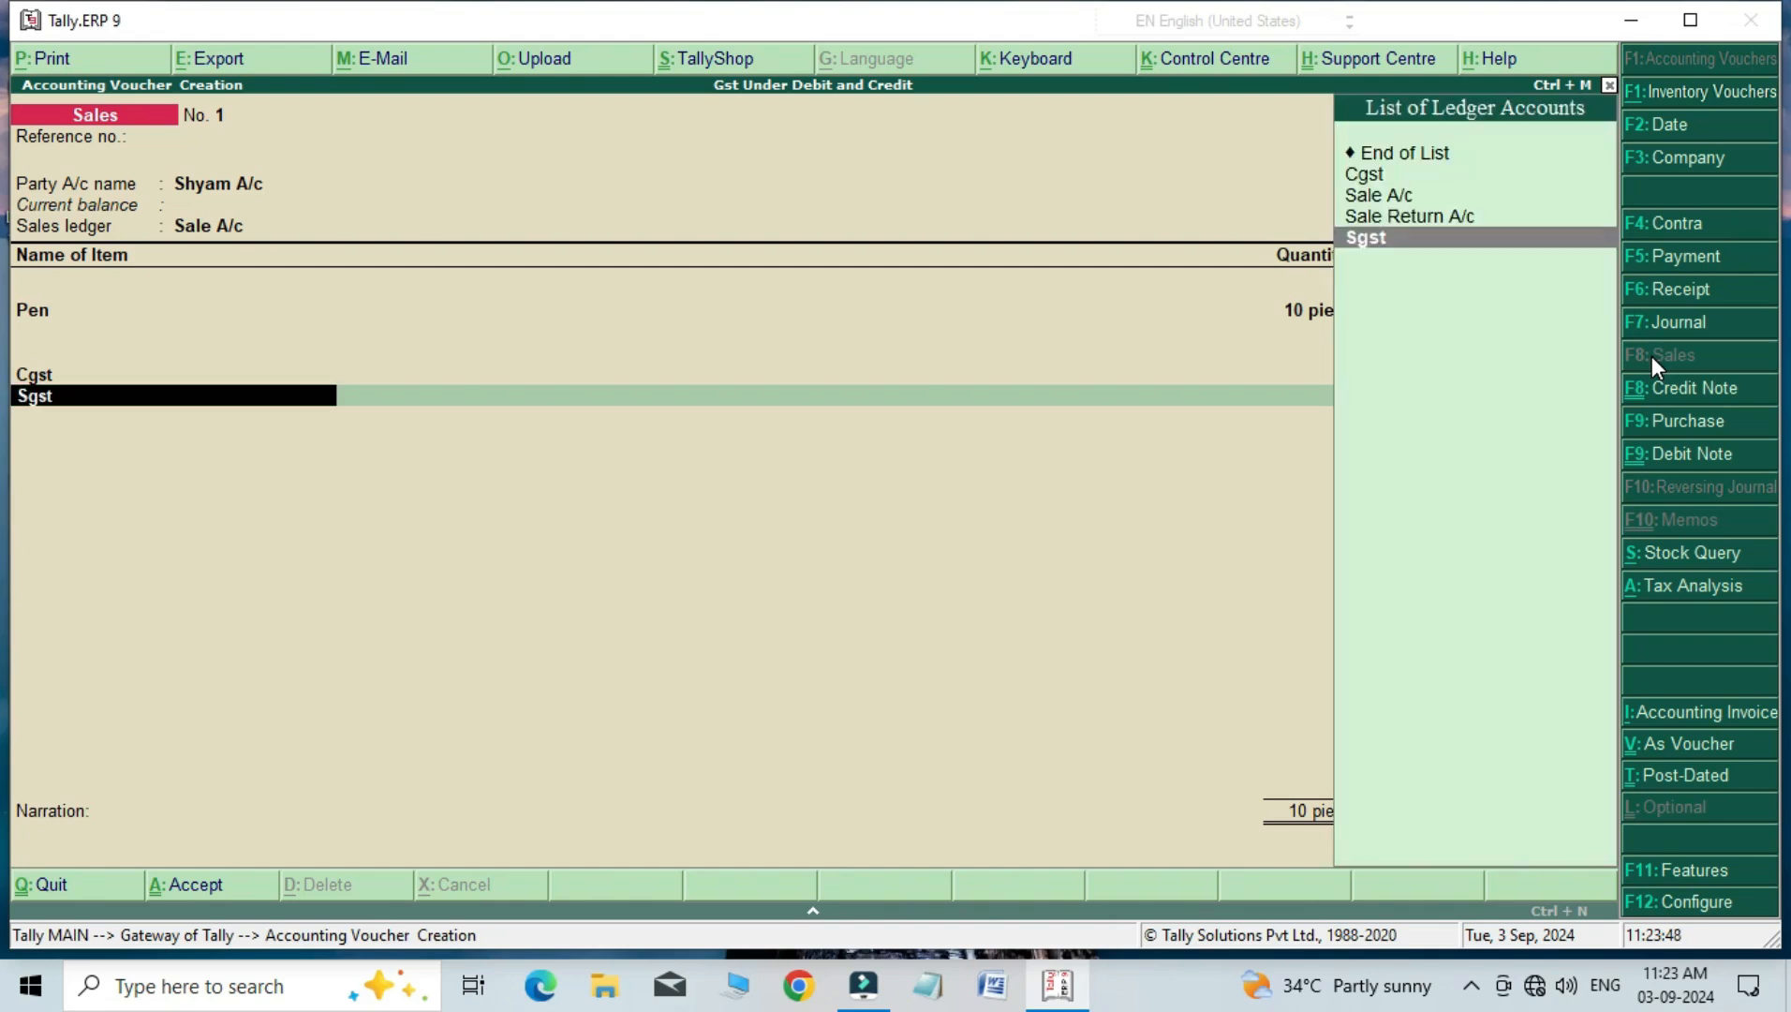
key(Return)
key(Return)
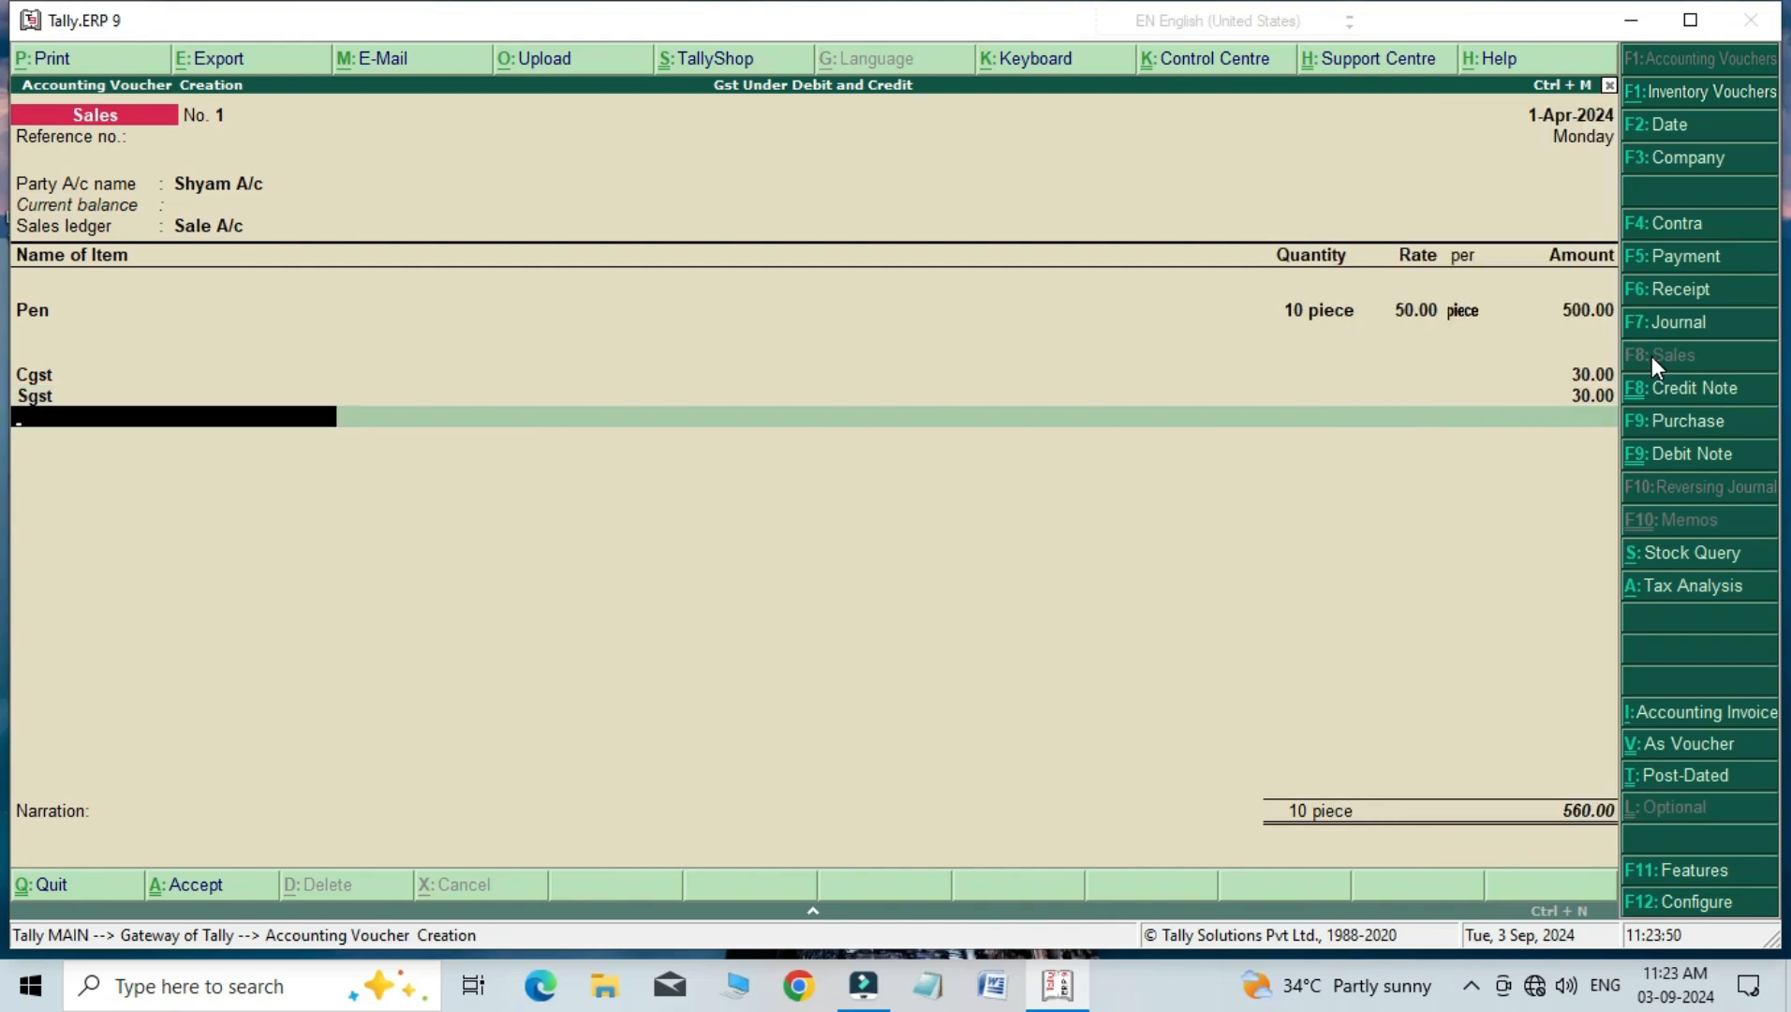
Step: Save the sales voucher with a blank narration and quit voucher entry to the Gateway of Tally
key(Return)
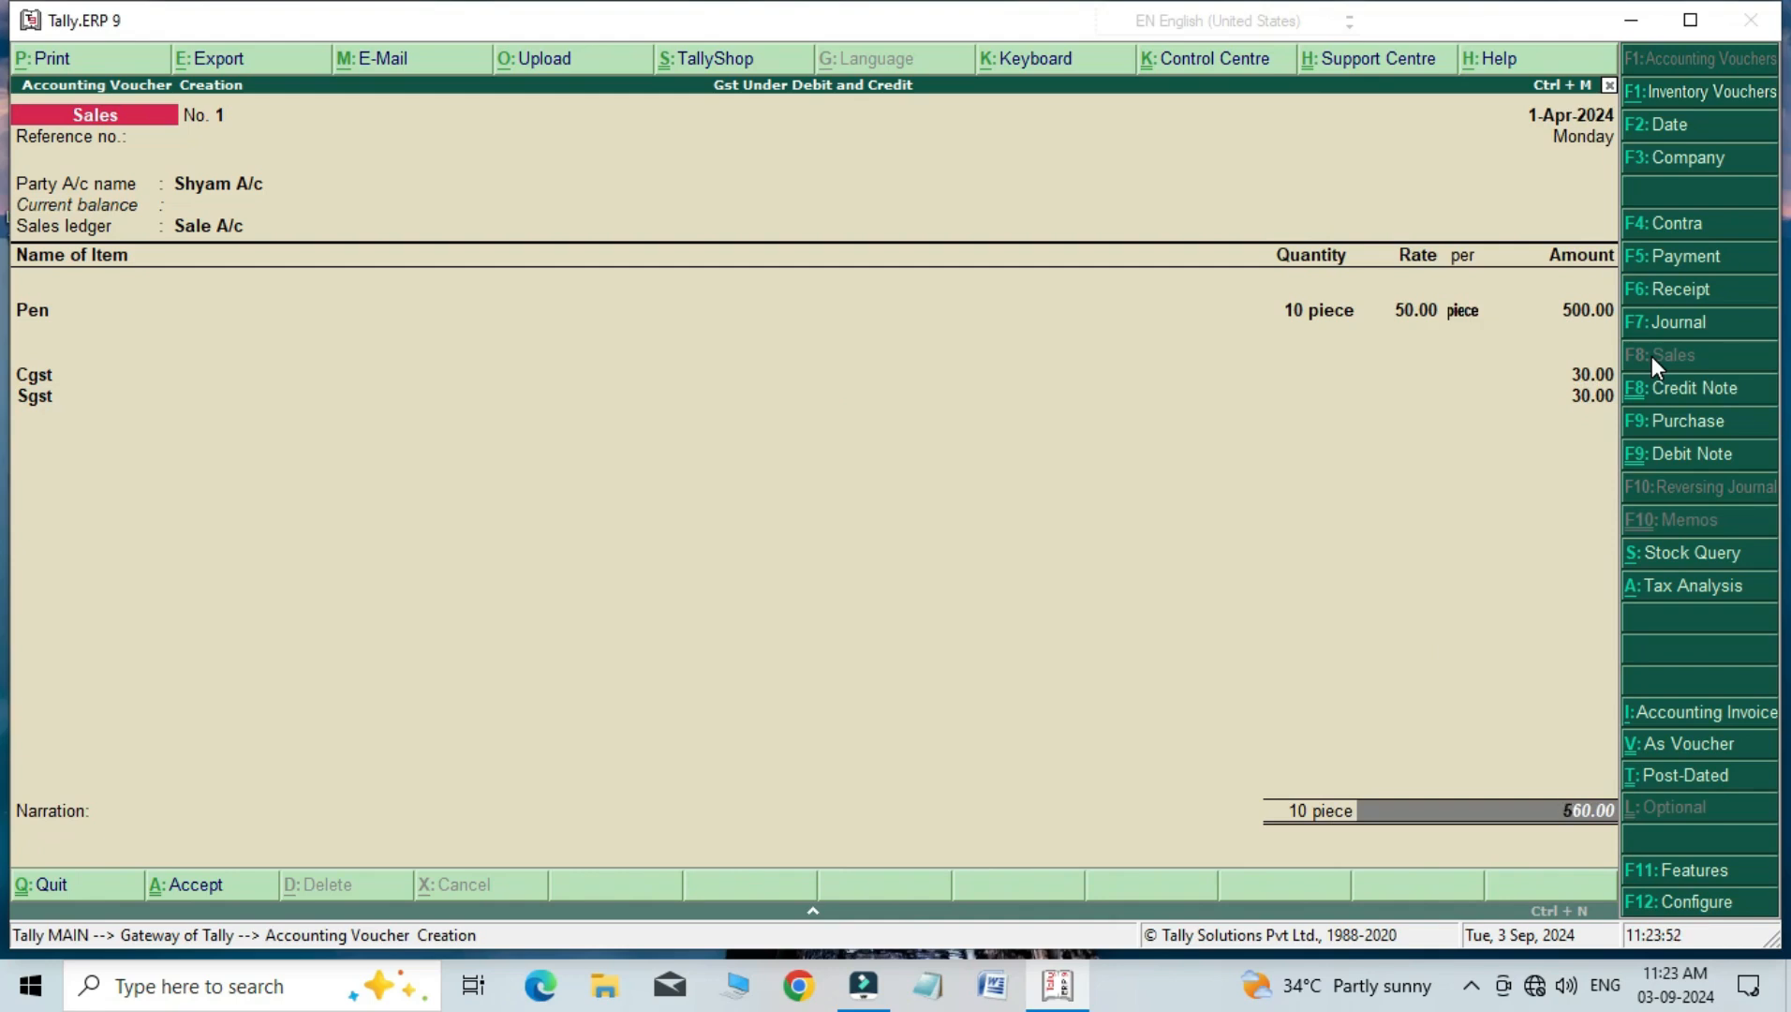
key(Return)
key(Return)
key(Return)
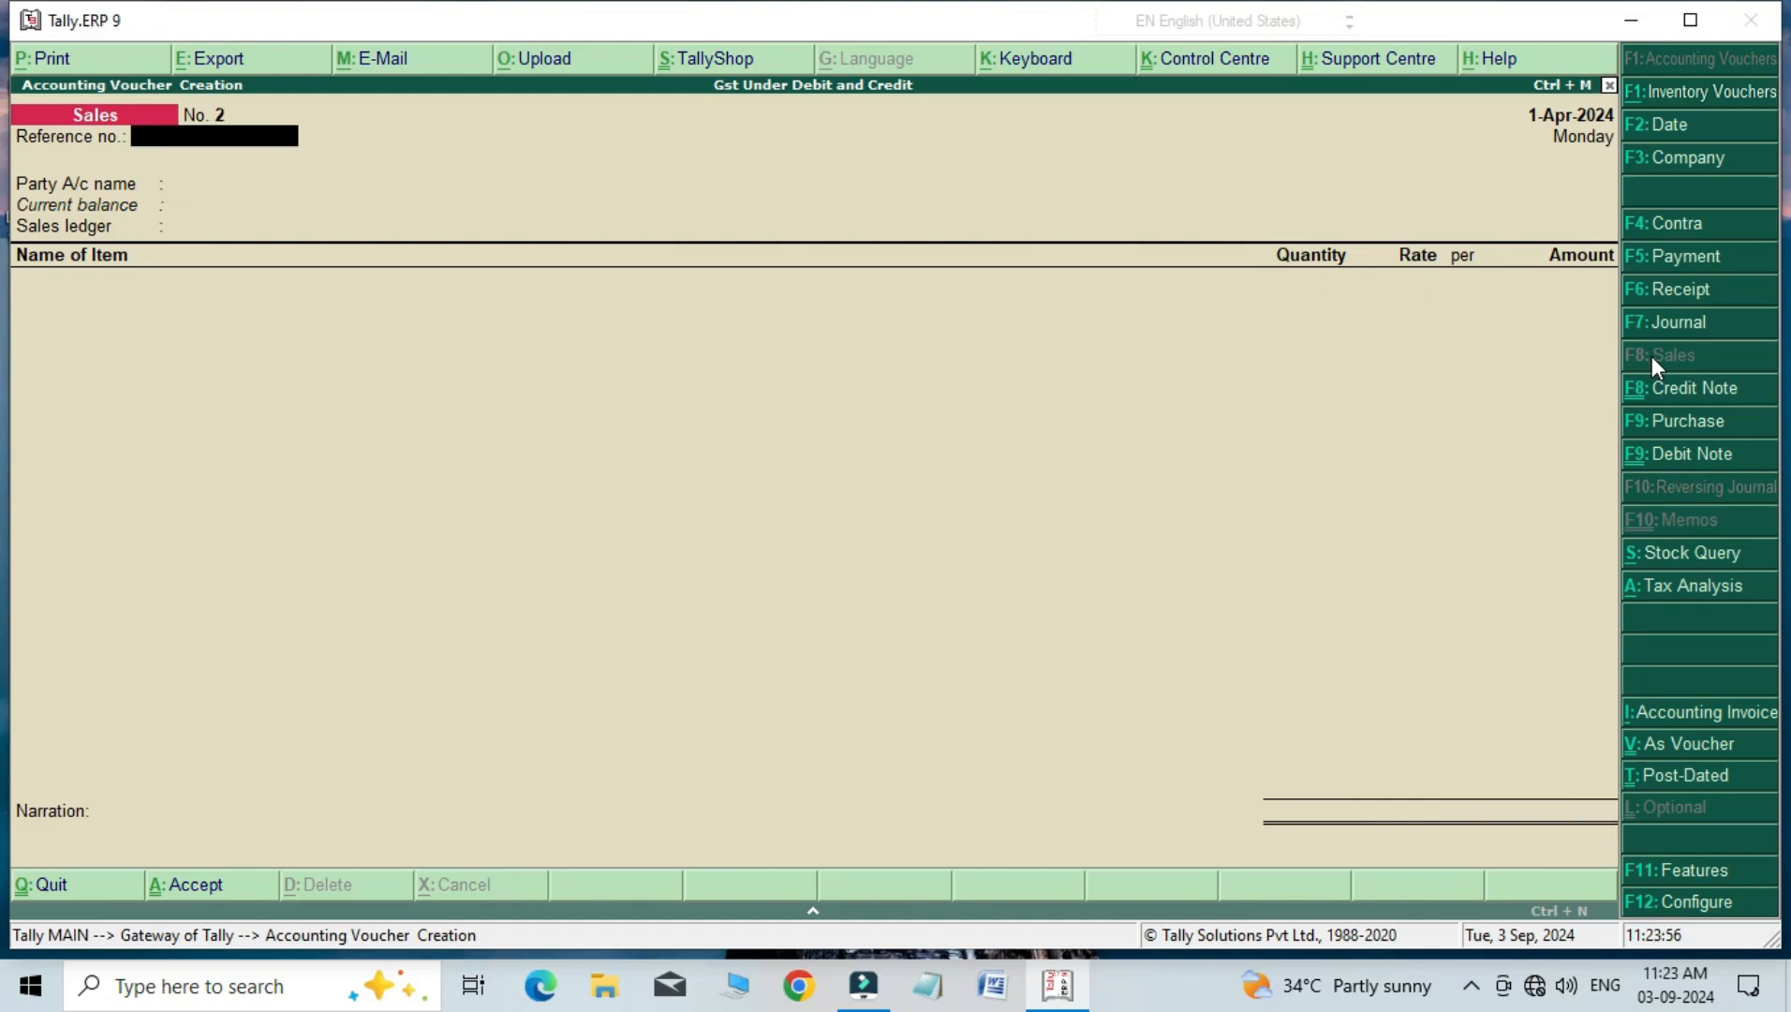
key(Escape)
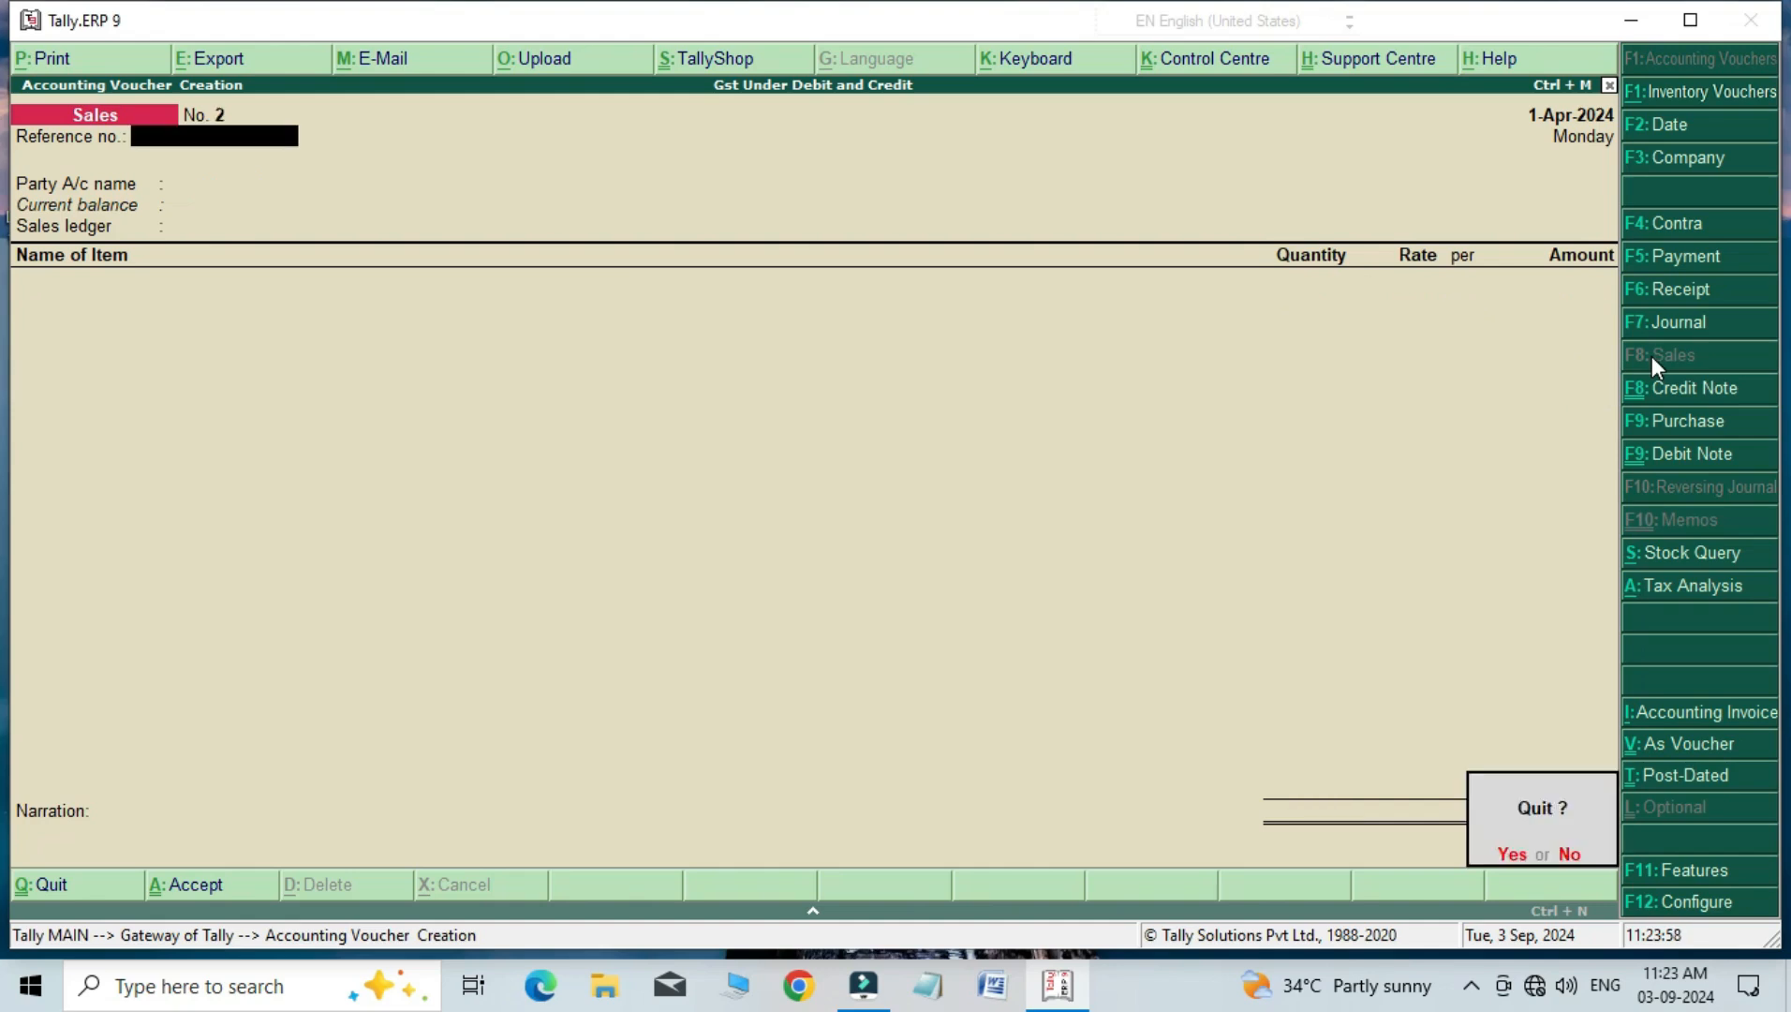
key(Return)
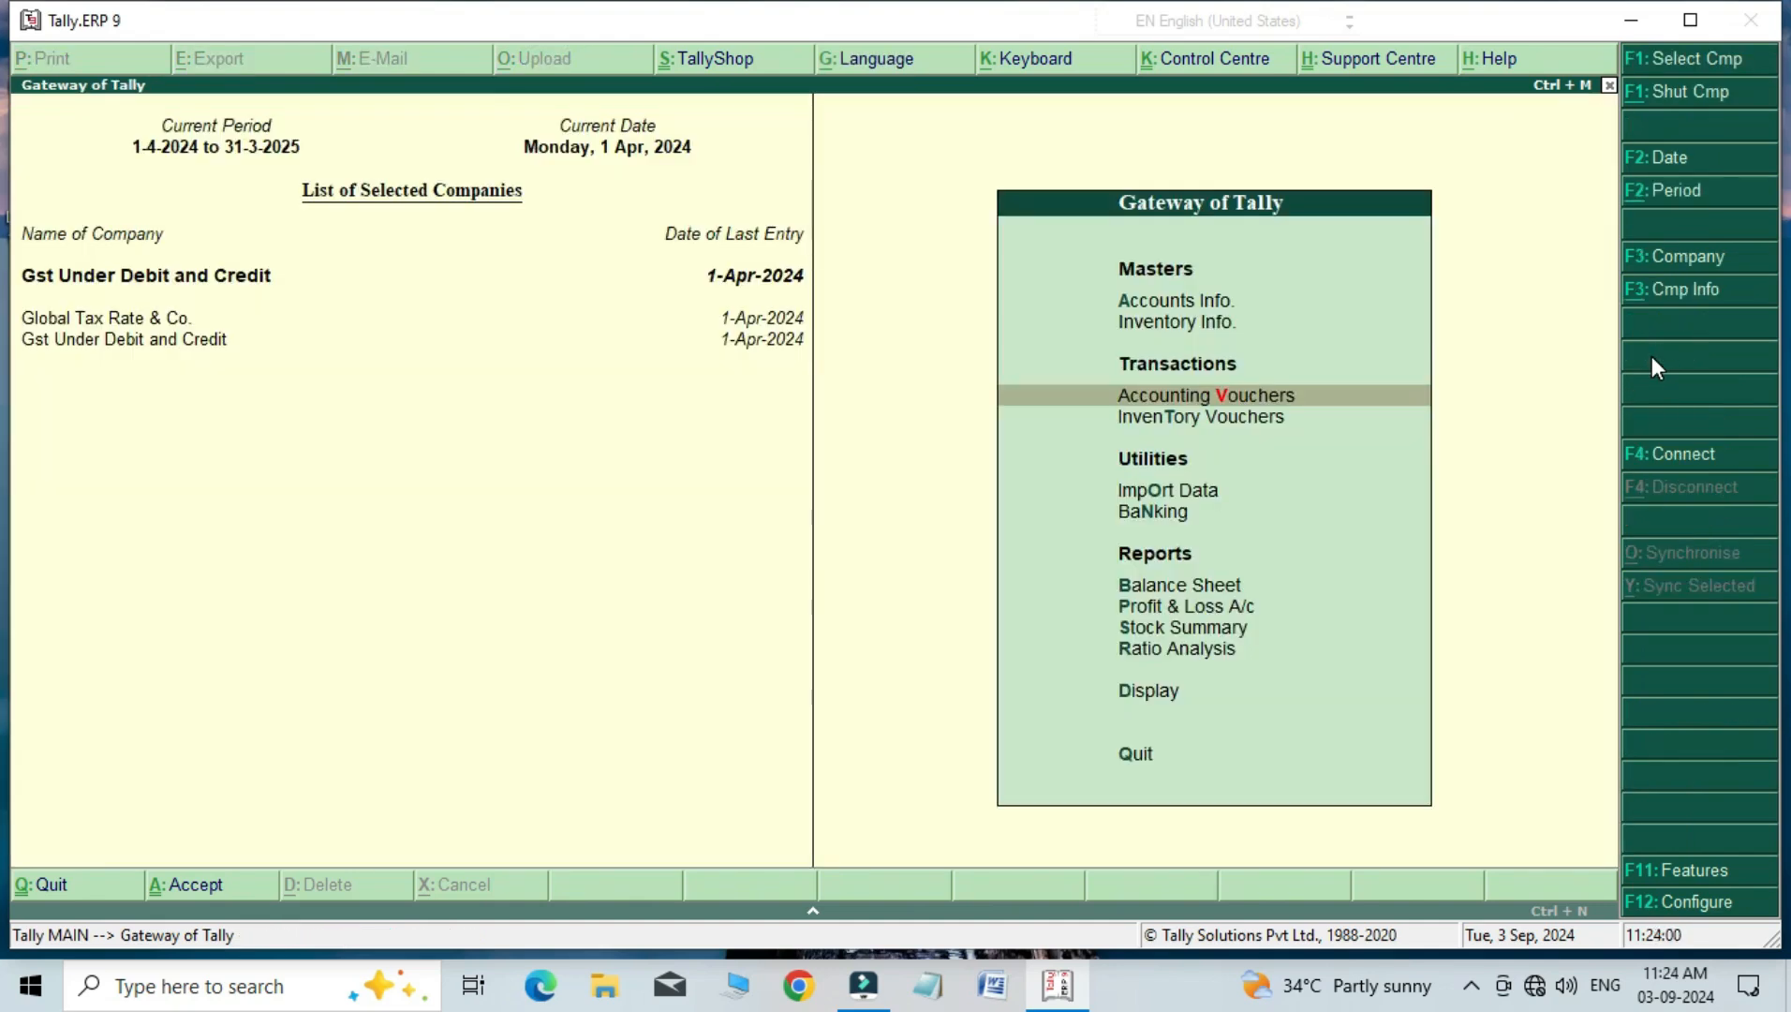
Step: Go to the GST Reports among the Statutory Reports under Display
key(Down)
key(Down)
key(Down)
key(Down)
key(Down)
key(Down)
key(Down)
key(Down)
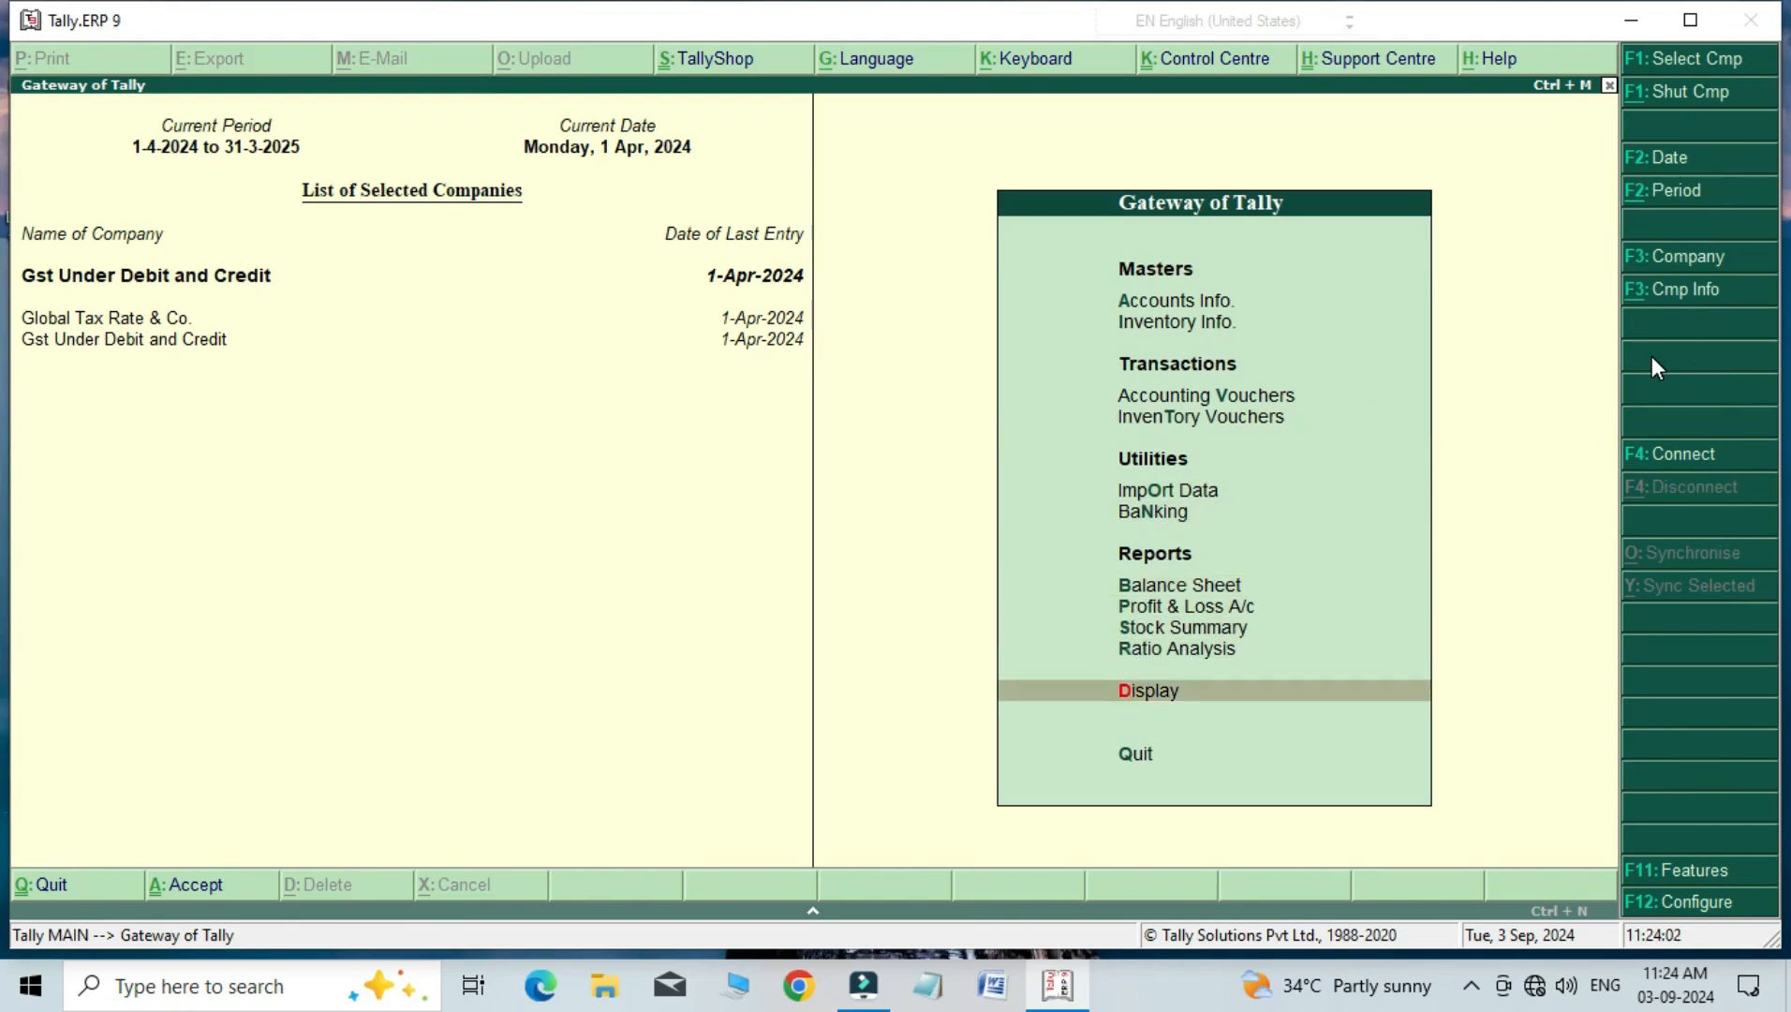
key(Return)
key(Down)
key(Down)
key(Down)
key(Down)
key(Down)
key(Down)
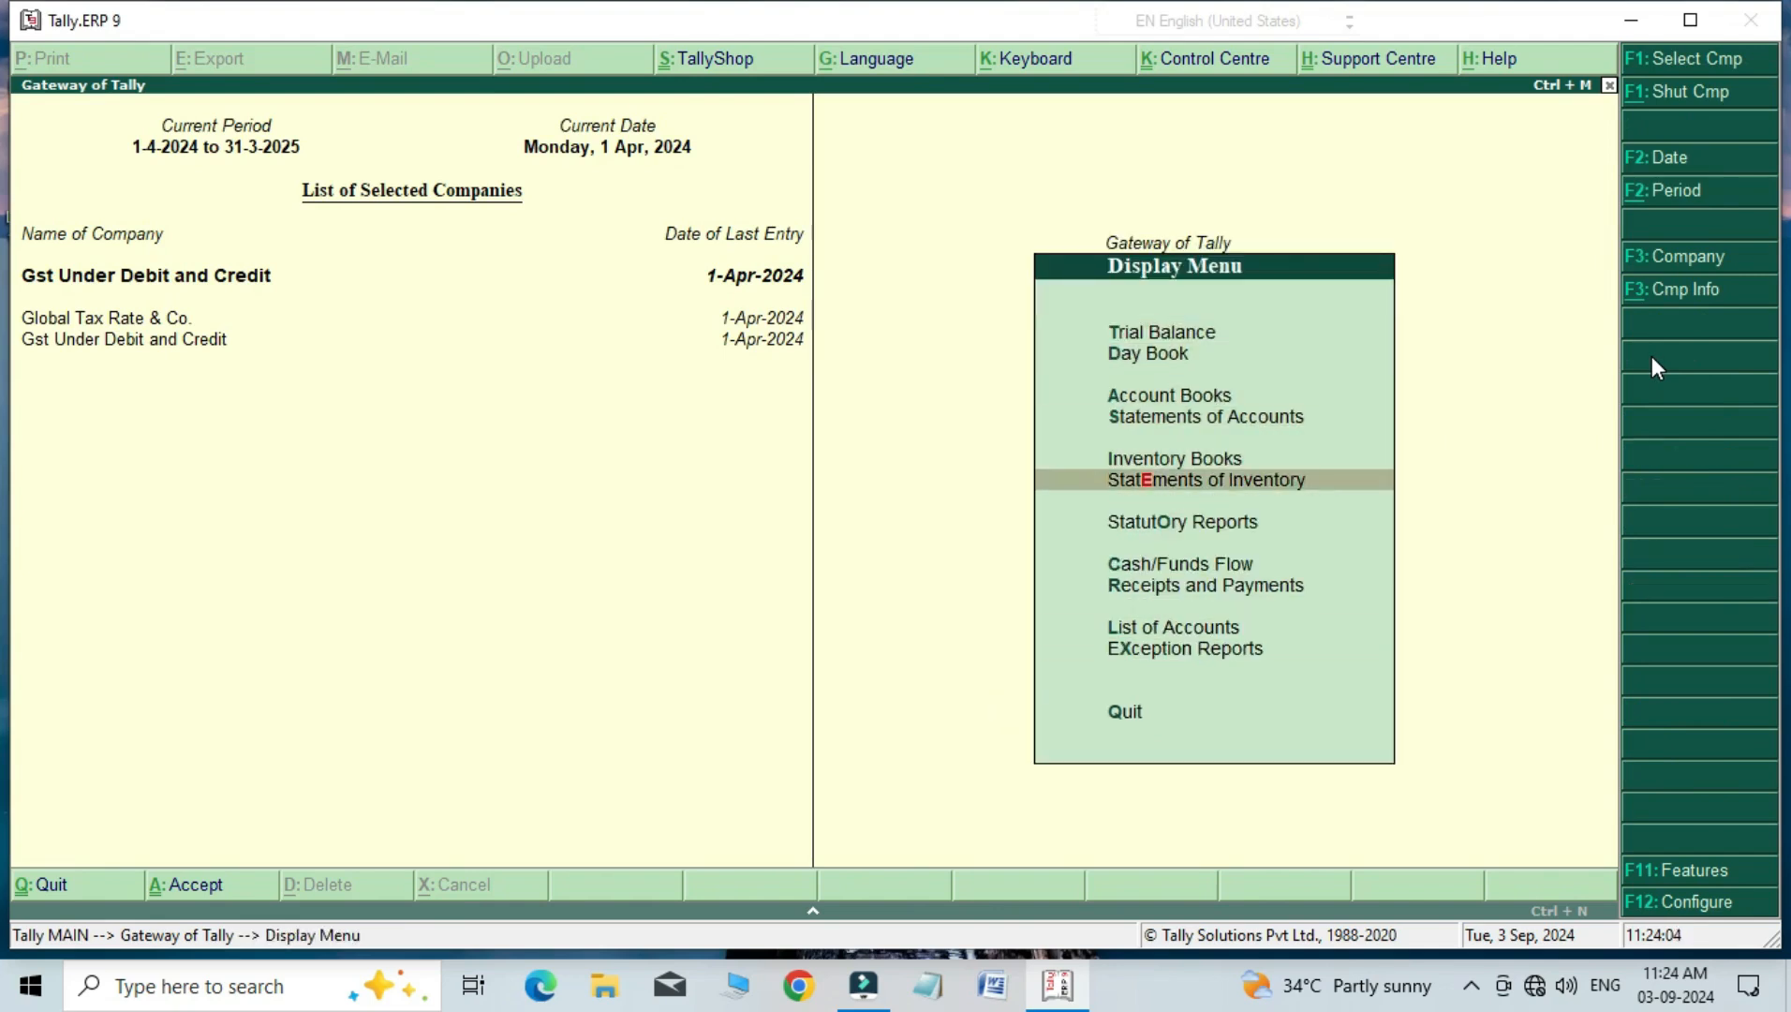
key(Return)
key(Return)
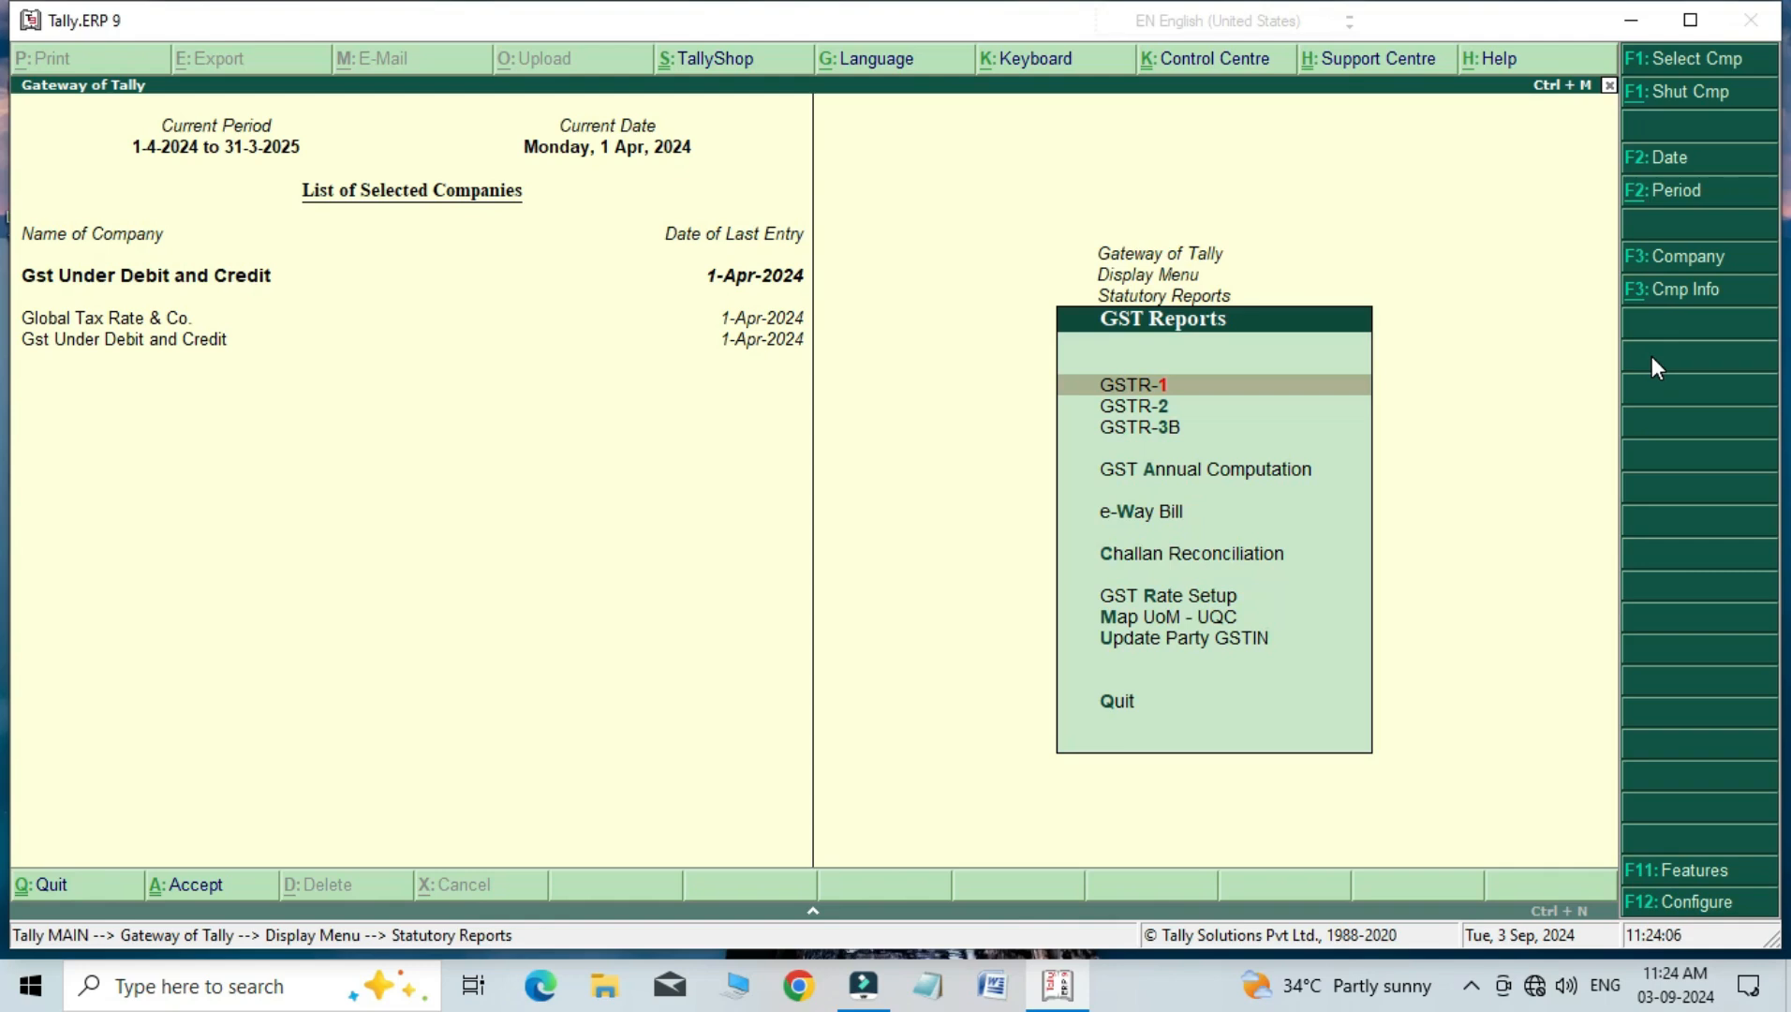
Step: Open the GSTR-3B report
key(Down)
key(Down)
key(Down)
key(Up)
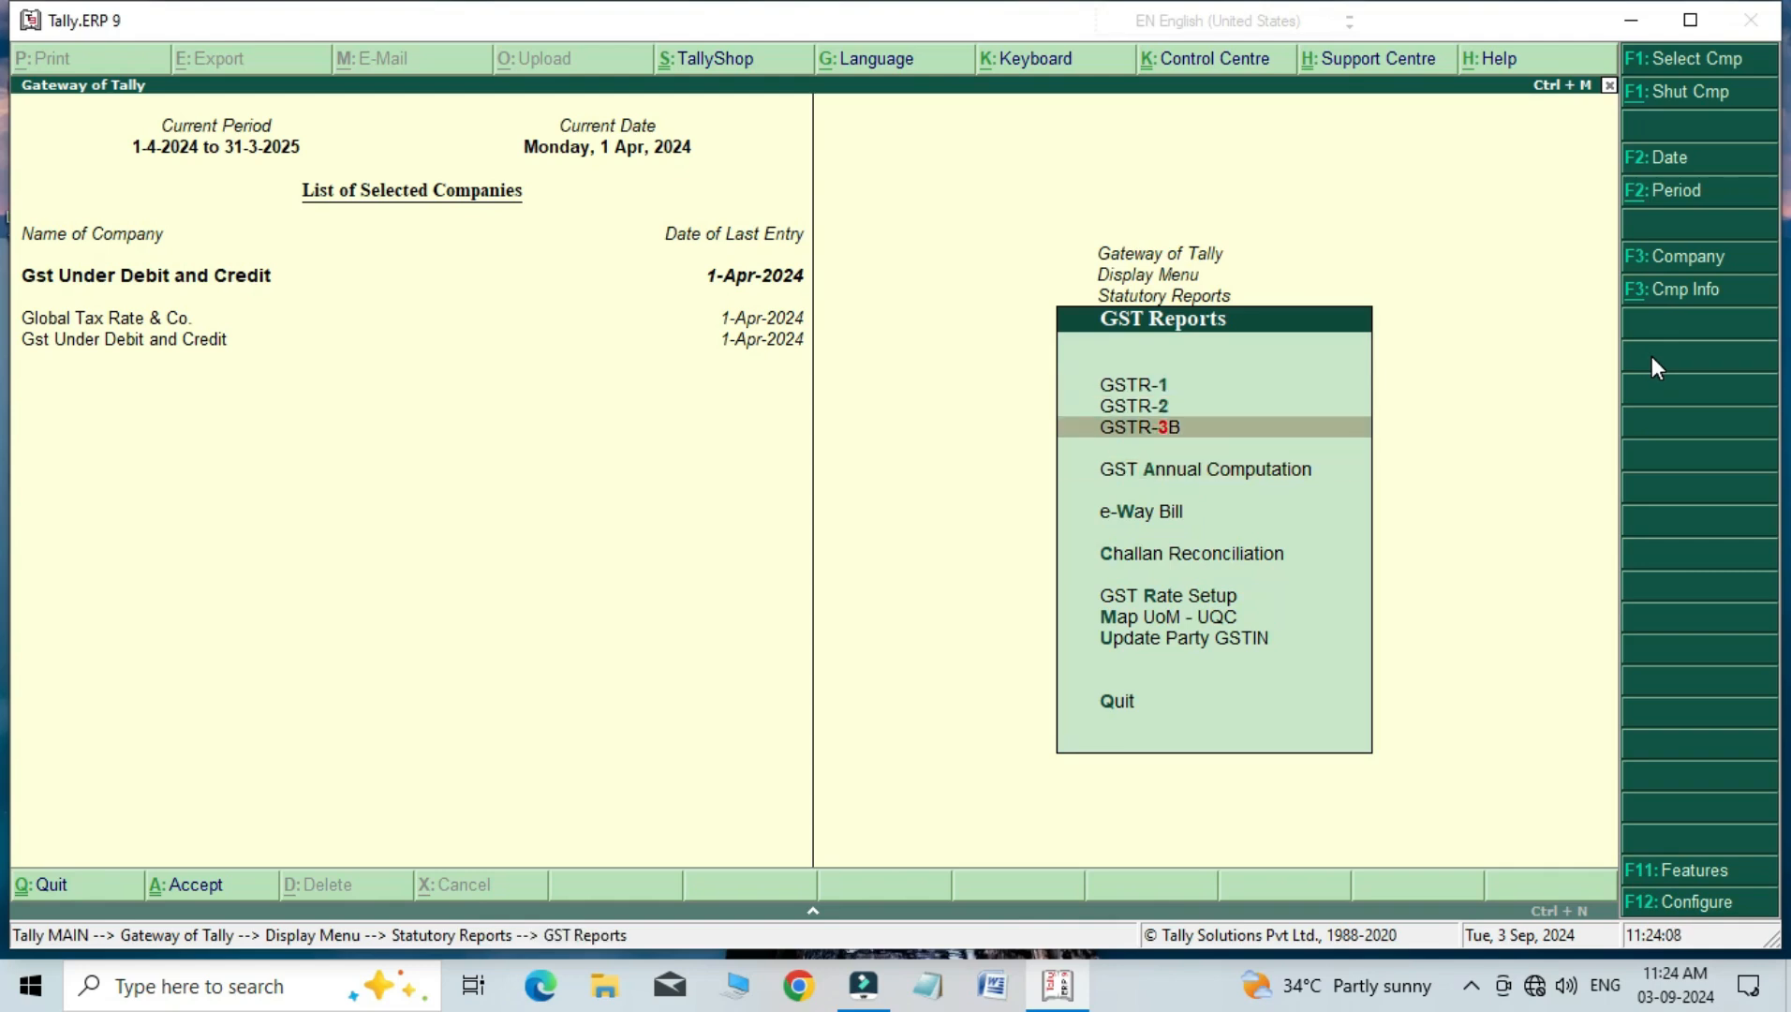
key(Return)
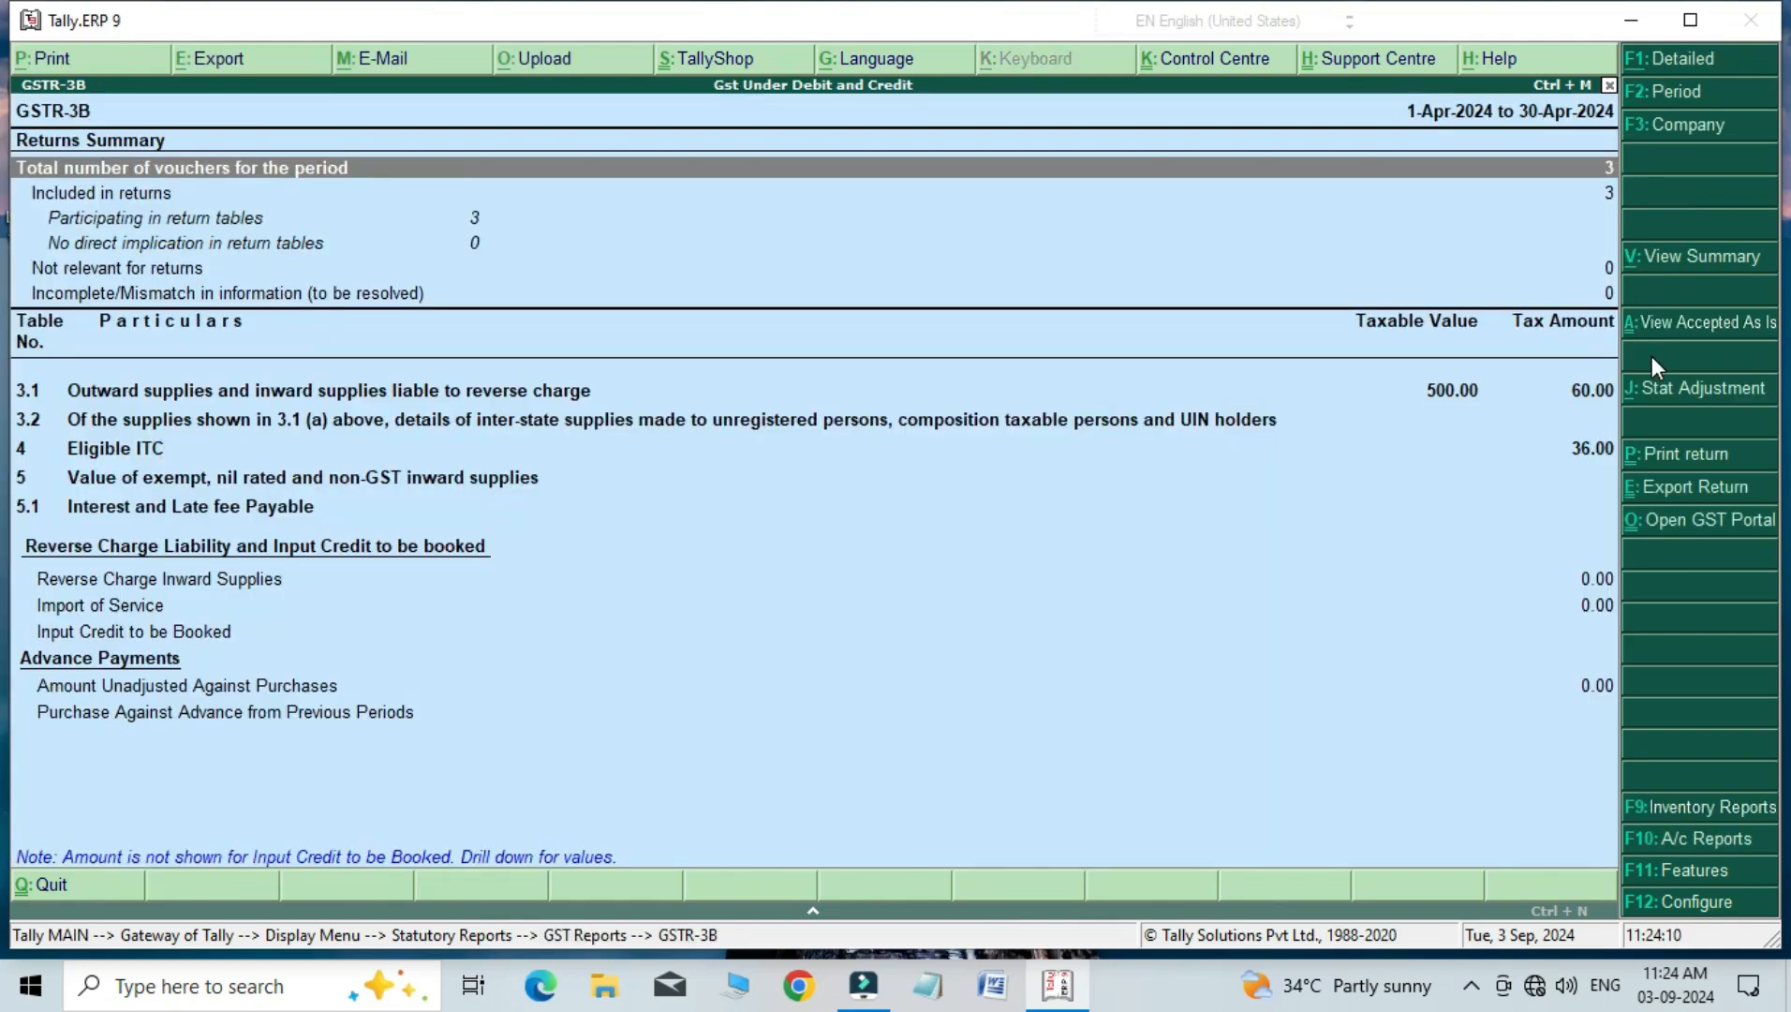
Step: Expand and collapse sections 3.1 Outward supplies and 4 Eligible ITC to examine their taxable values and tax amounts
key(Down)
key(Down)
key(Down)
key(Down)
key(Down)
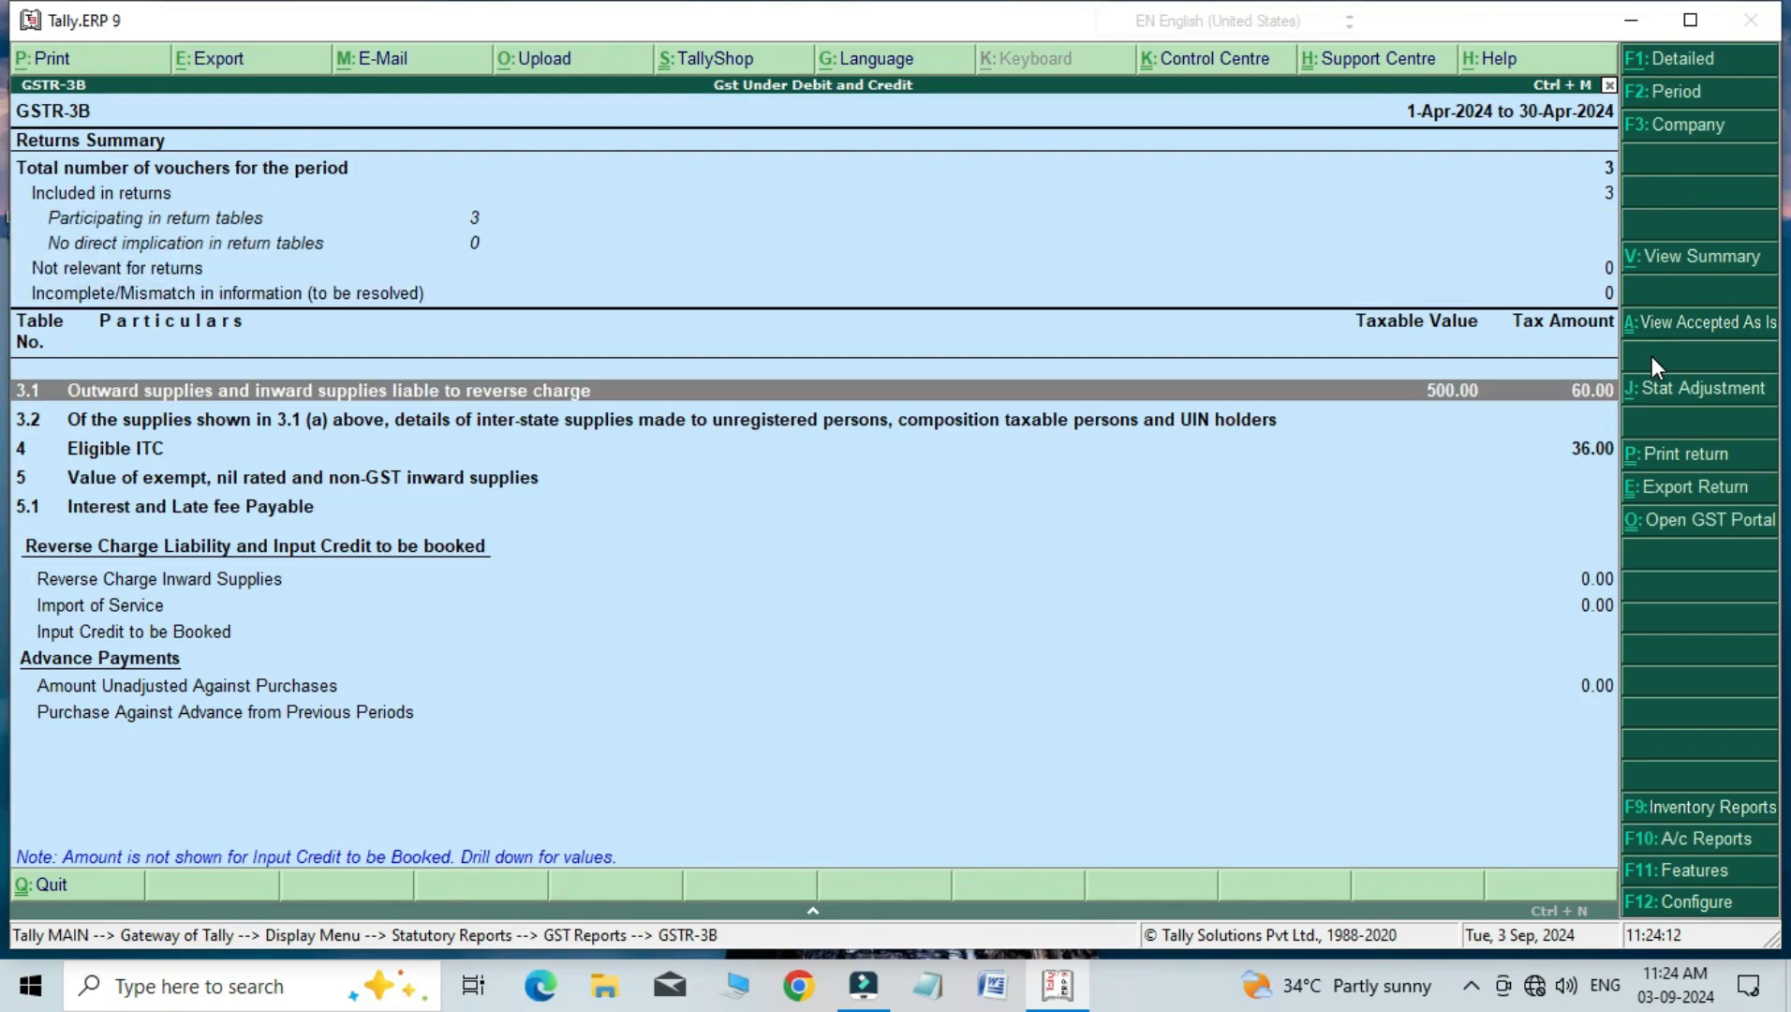
key(Return)
key(Return)
key(Down)
key(Down)
key(Return)
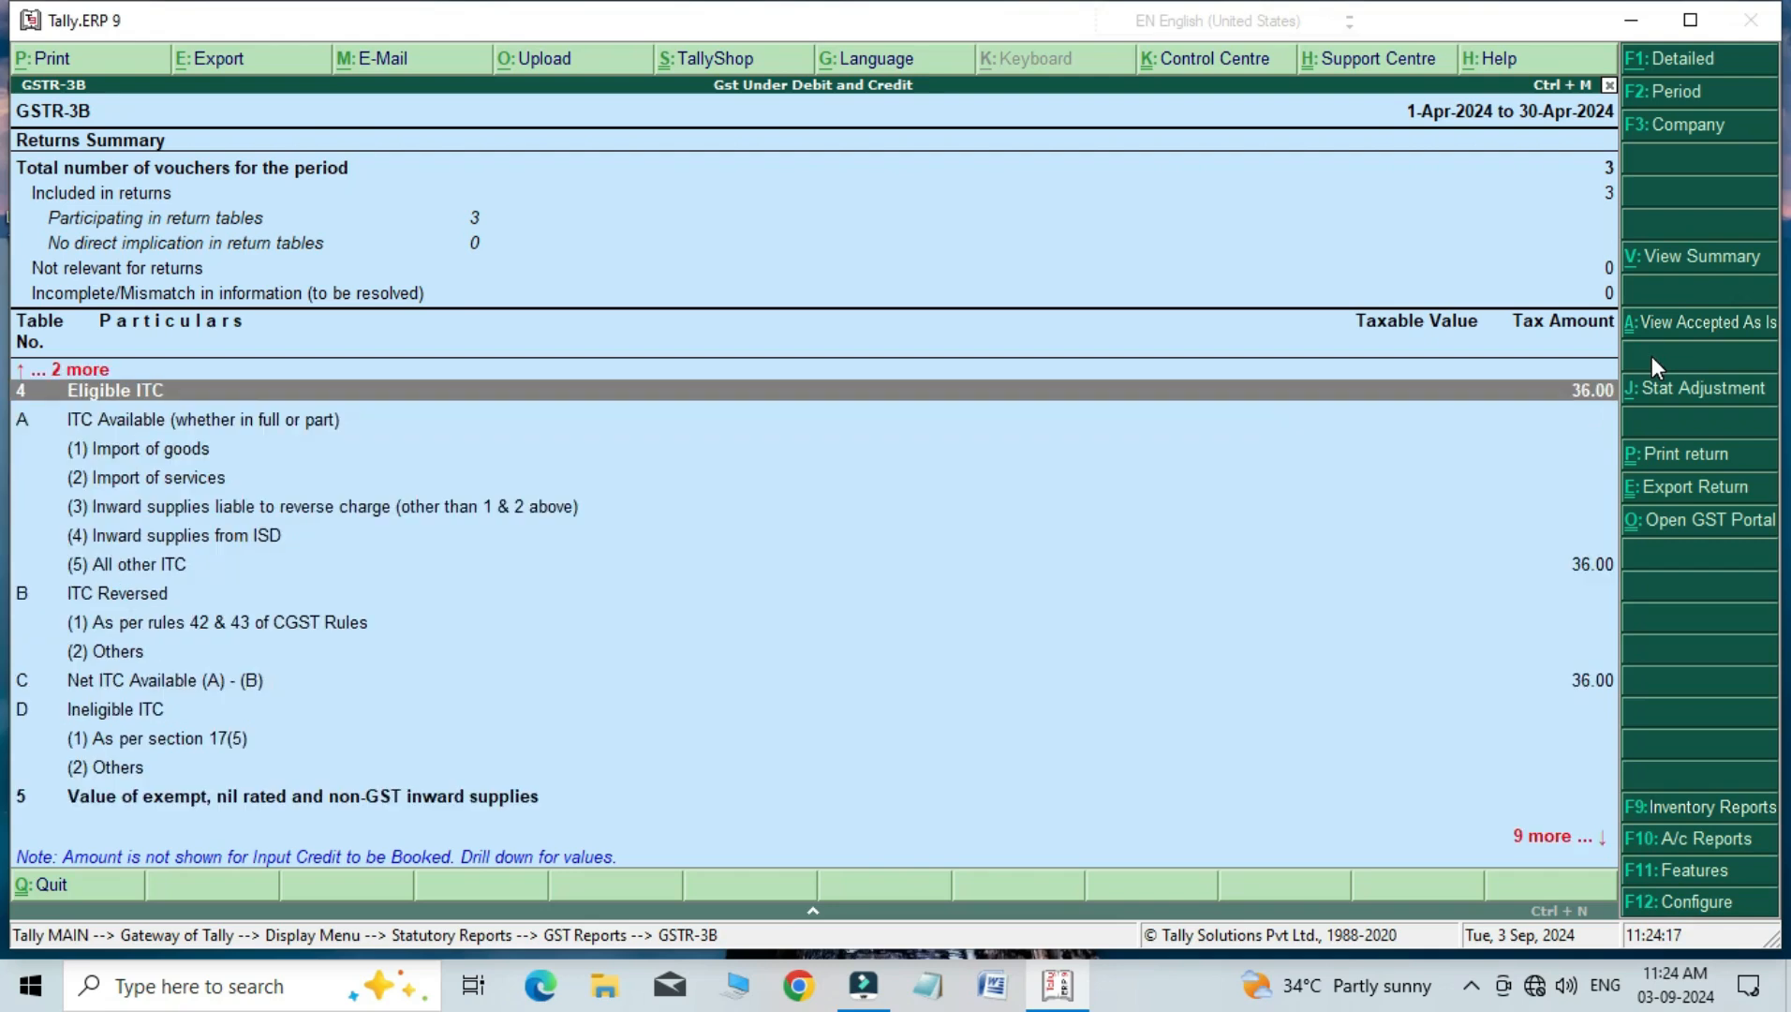
key(Return)
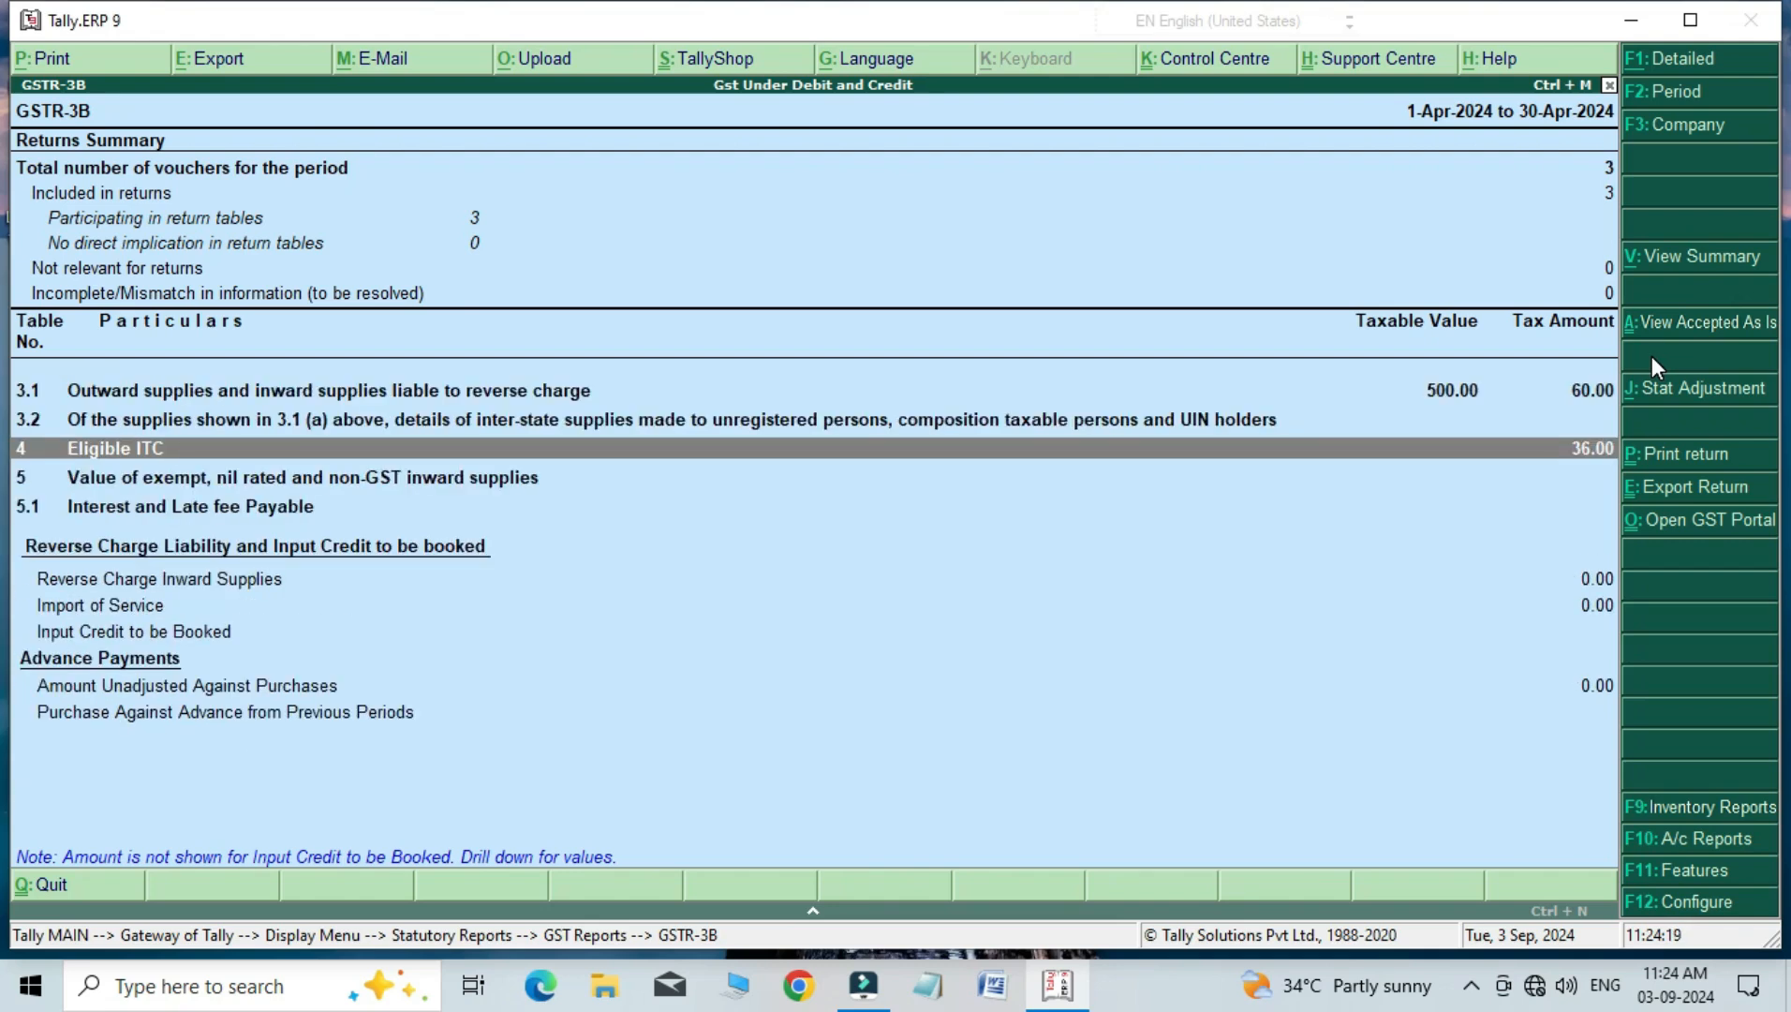
Step: Close GSTR-3B and the GST reports, returning to the Gateway of Tally
key(Escape)
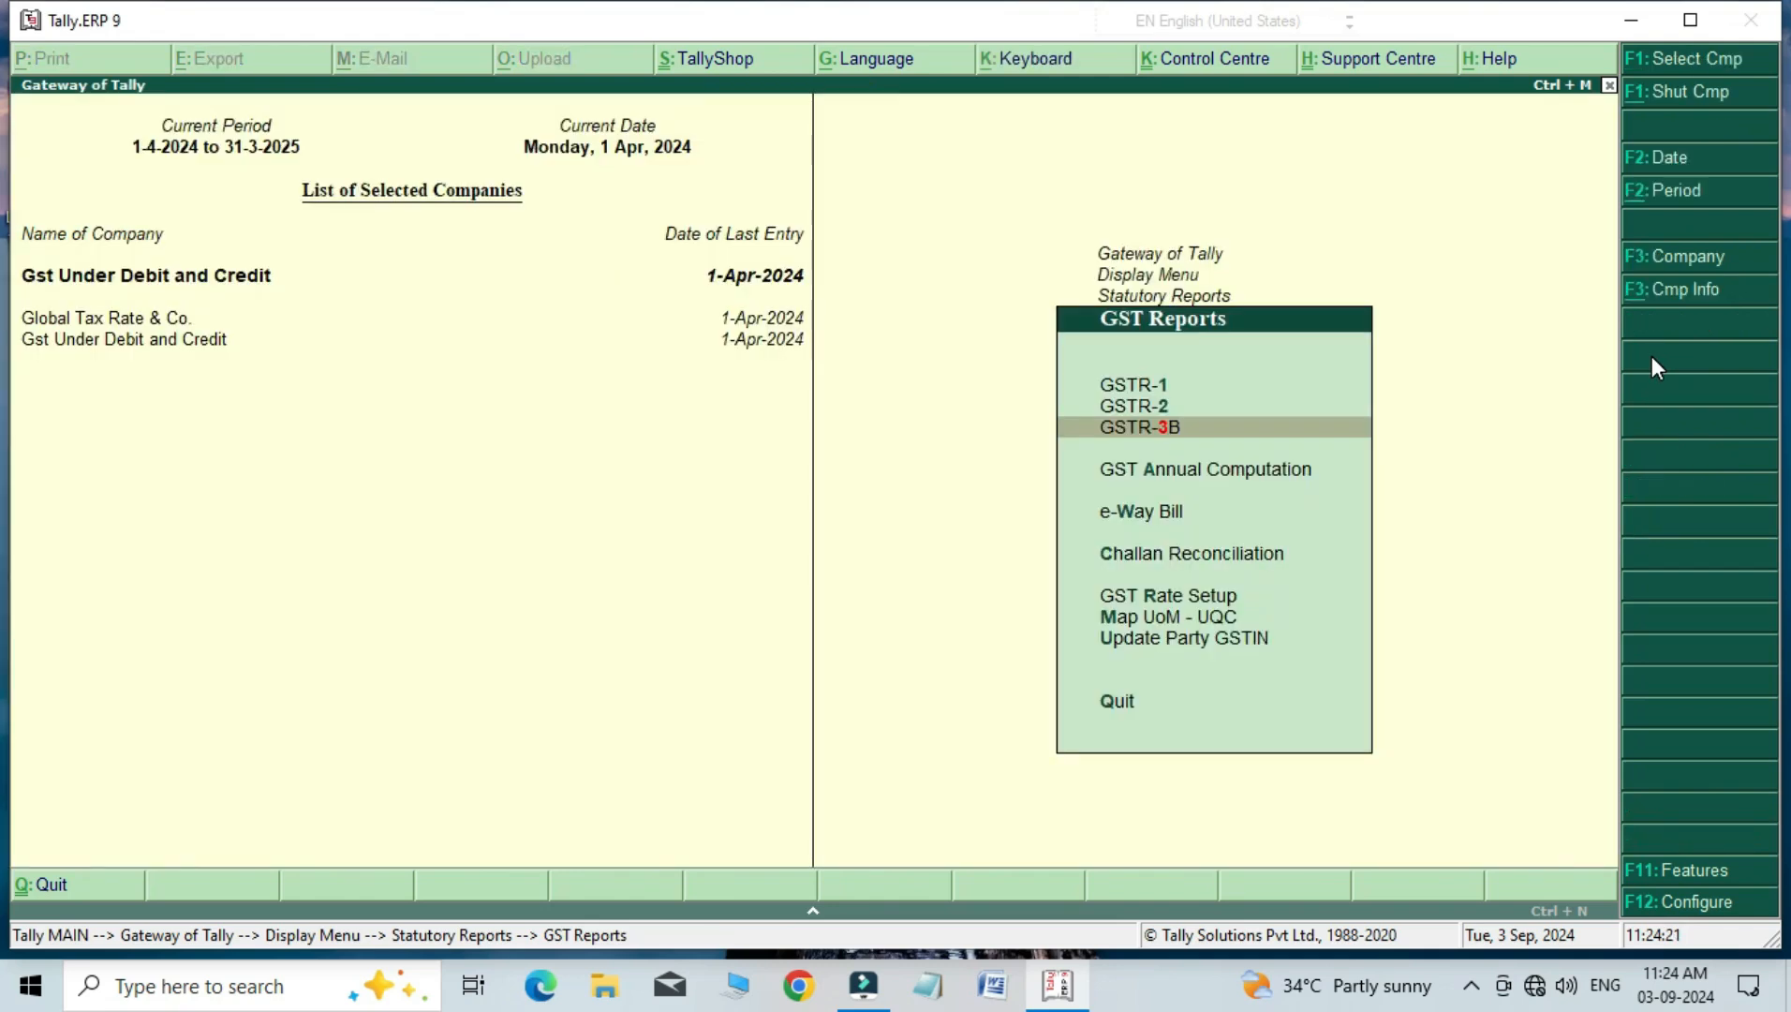
key(Escape)
key(Escape)
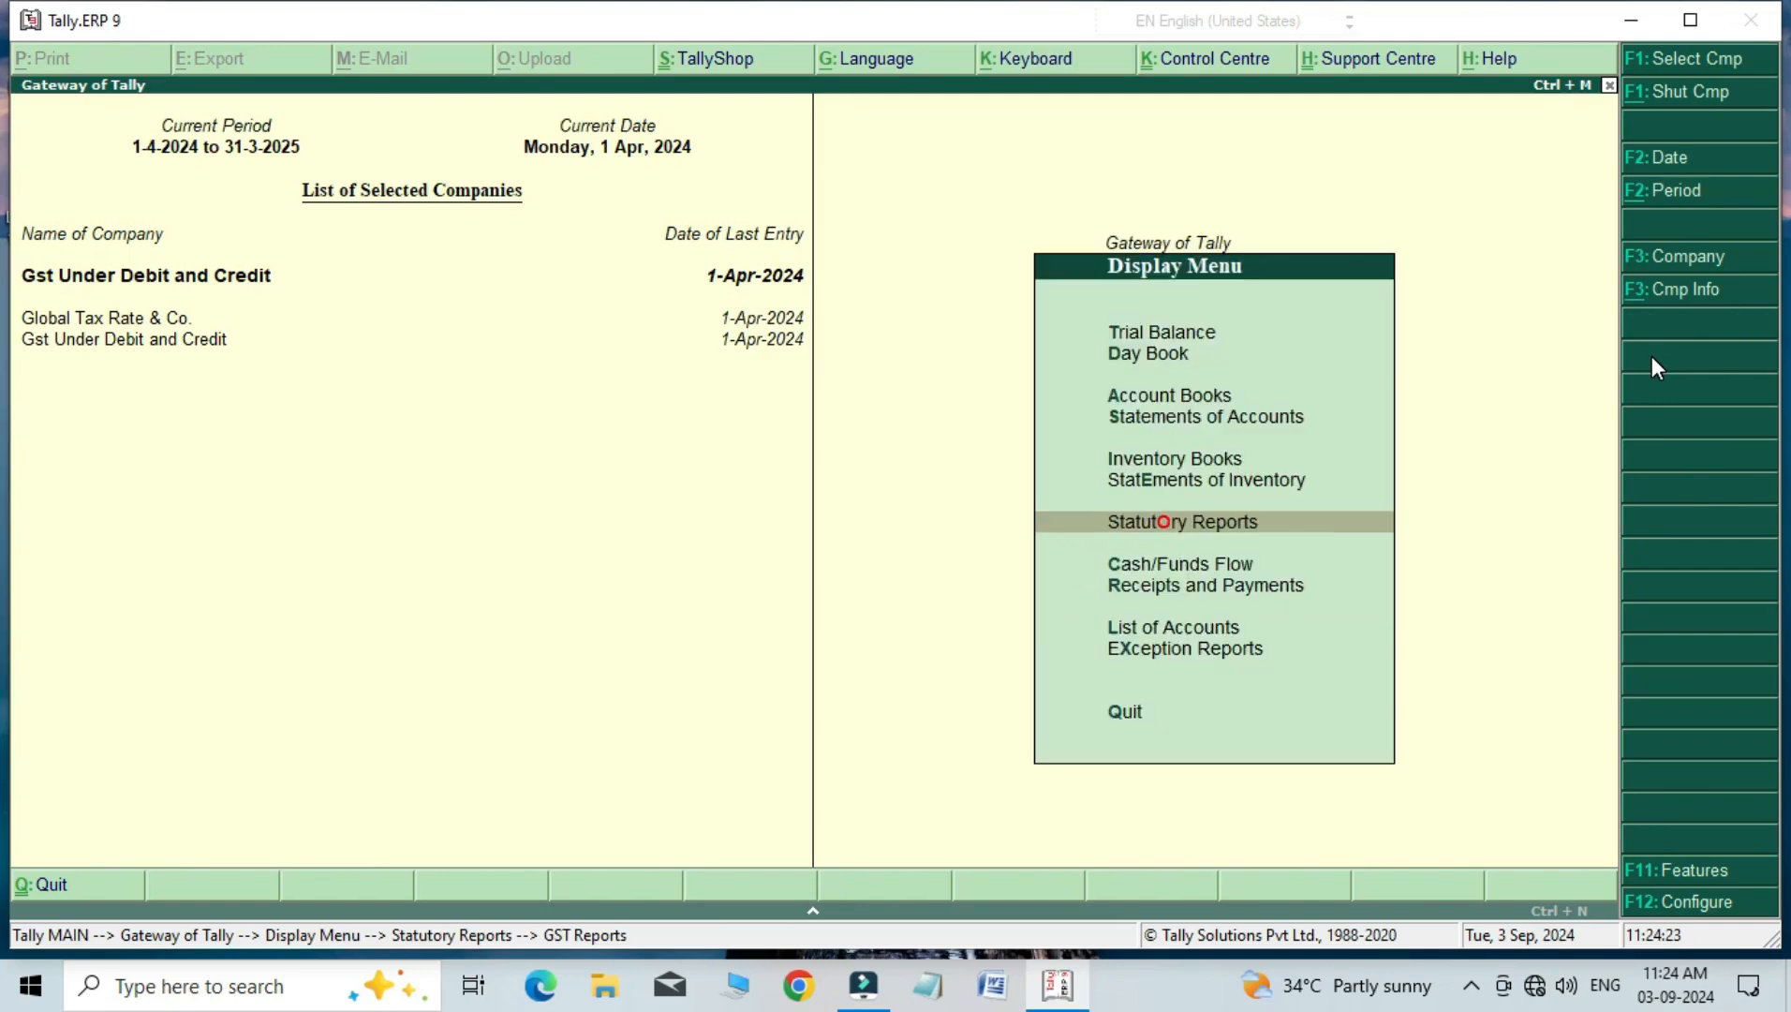
key(Escape)
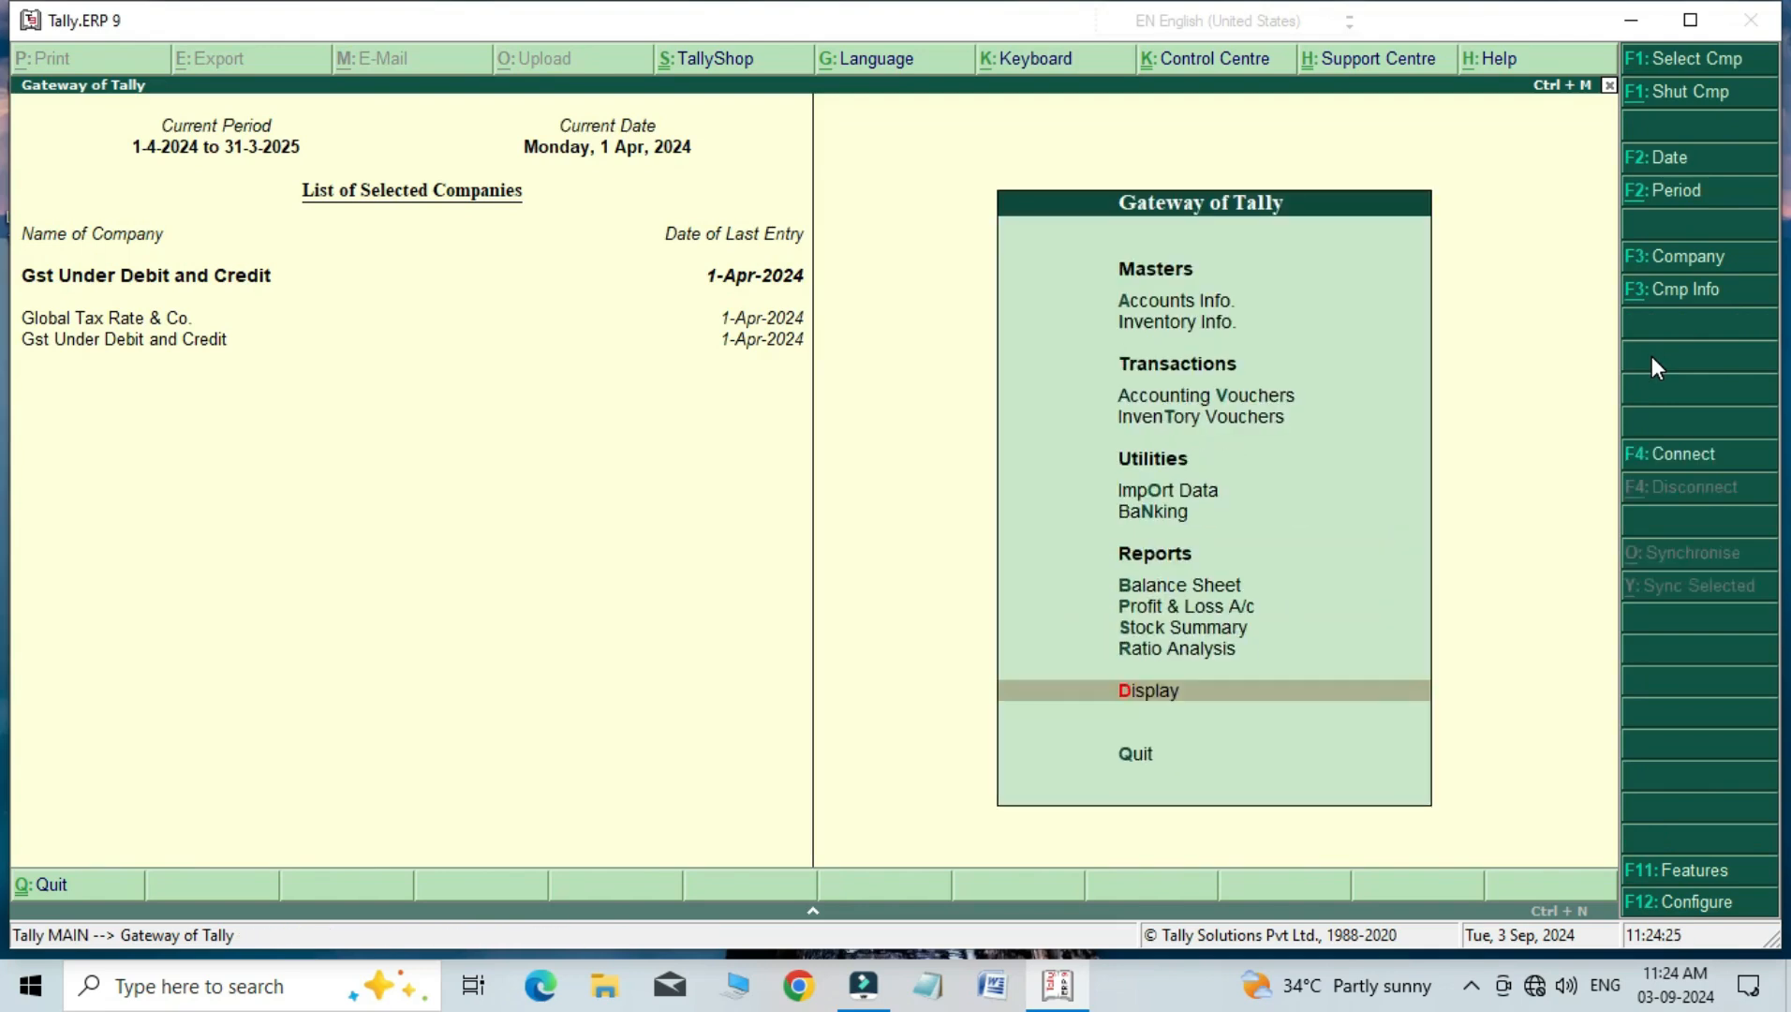
Step: Start a Credit Note in Accounting Vouchers, leaving the original invoice number and date blank
key(Up)
key(Up)
key(Up)
key(Up)
key(Up)
key(Up)
key(Up)
key(Up)
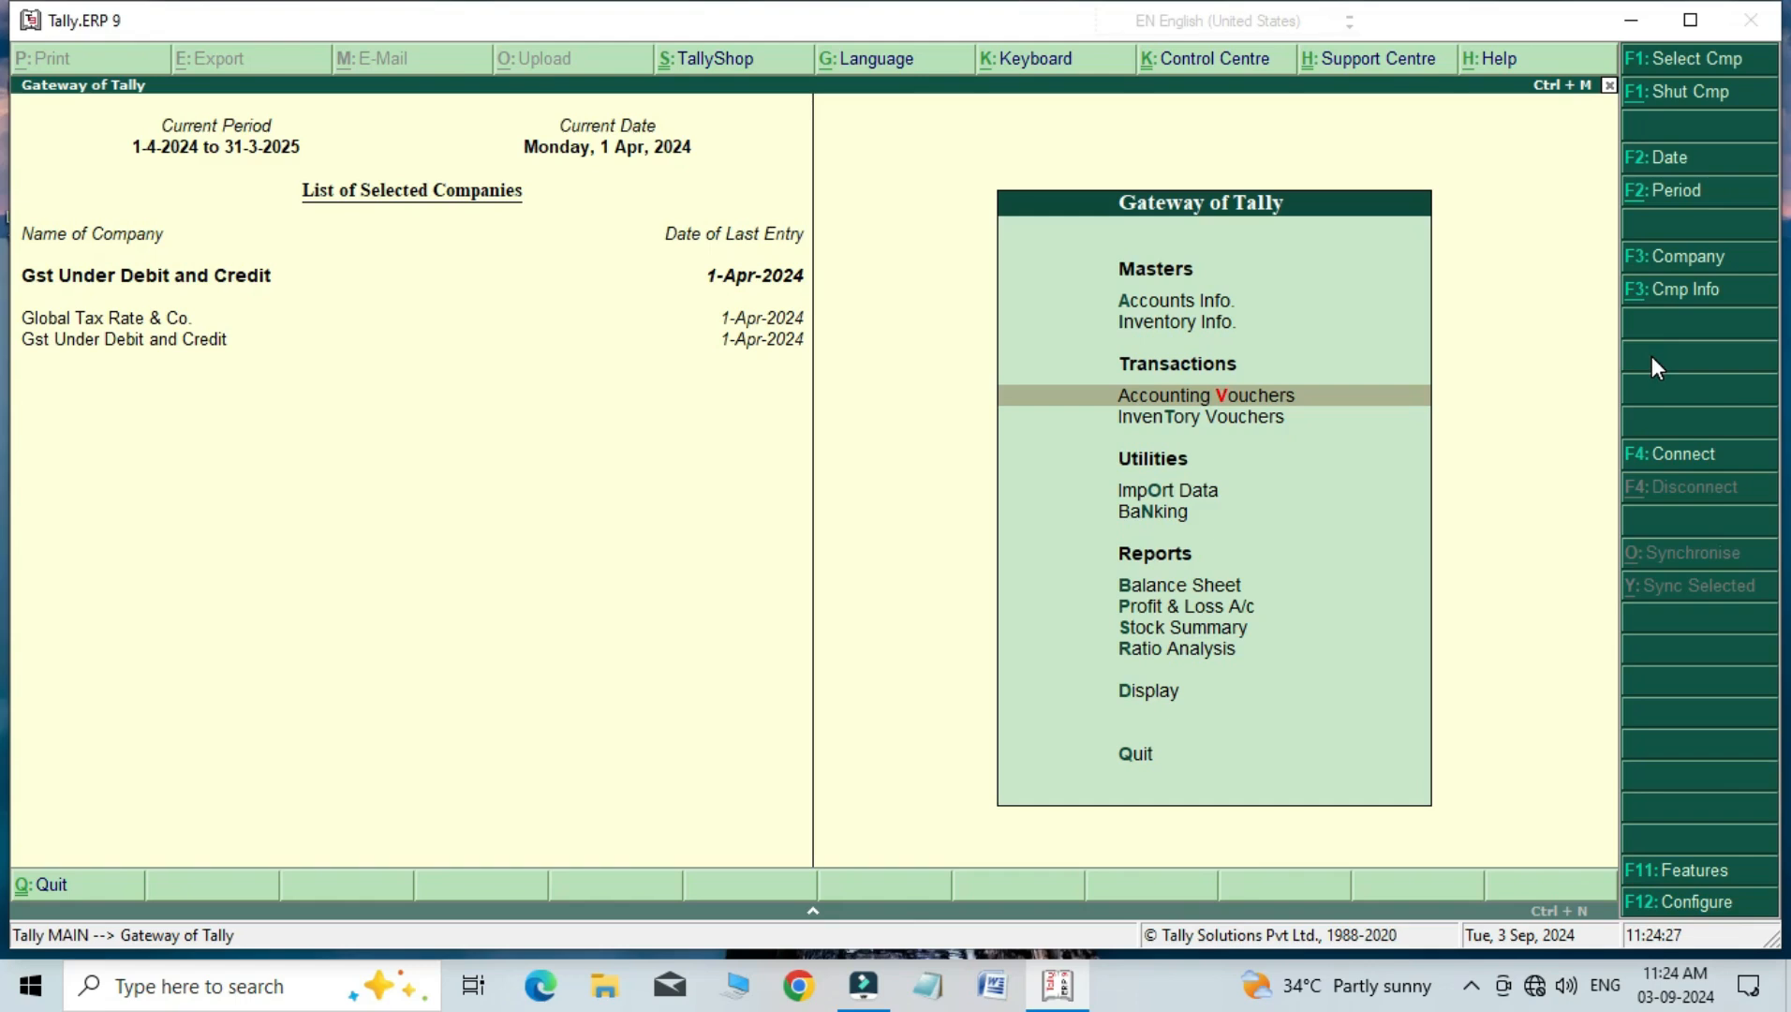
key(Return)
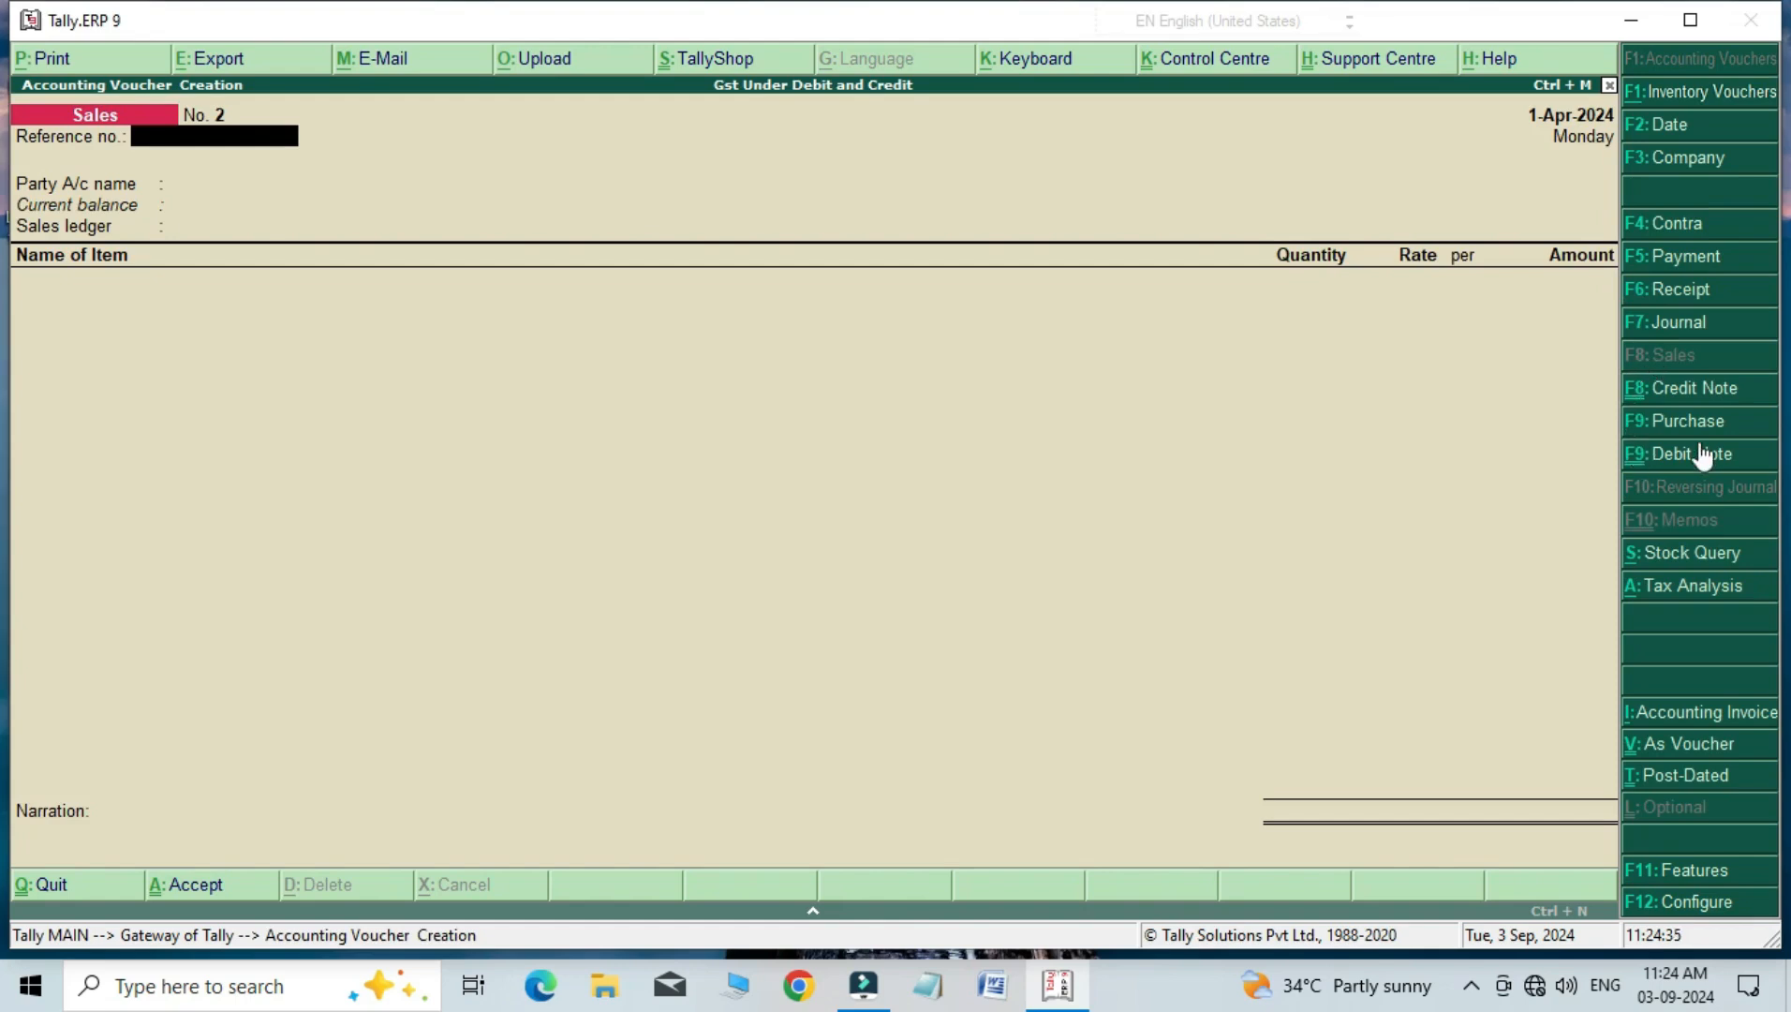
click(1692, 387)
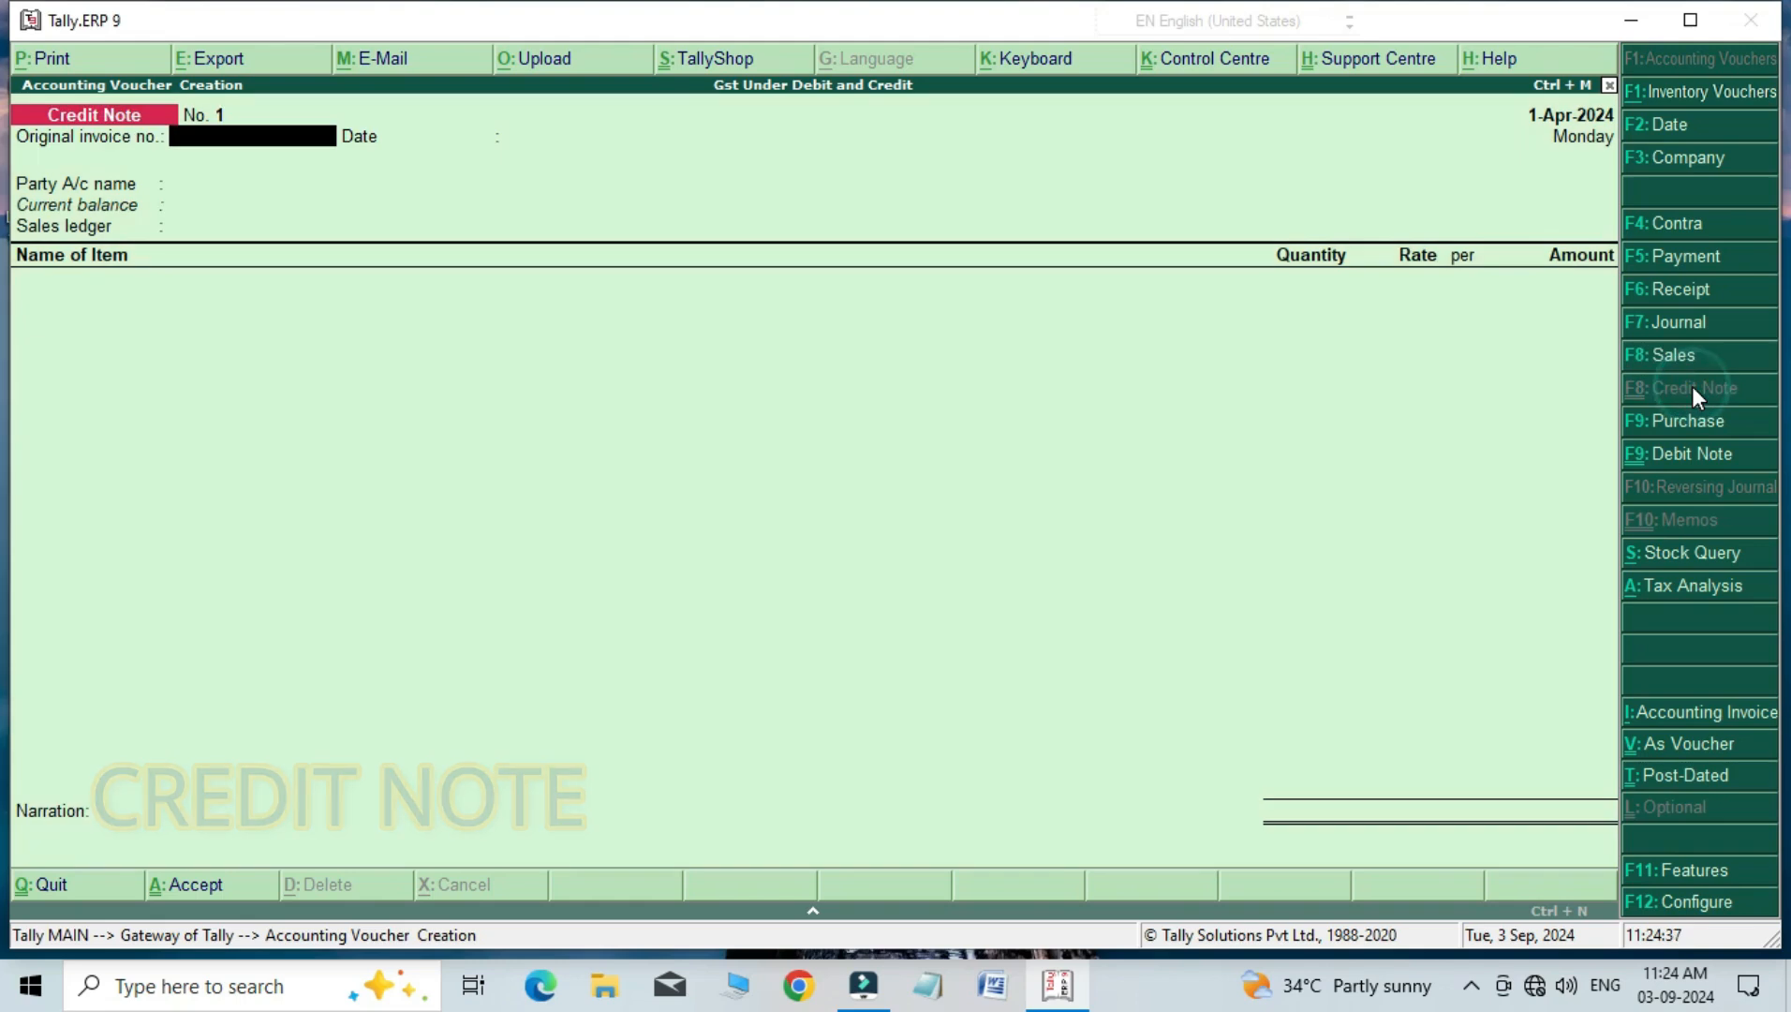
key(Return)
key(Return)
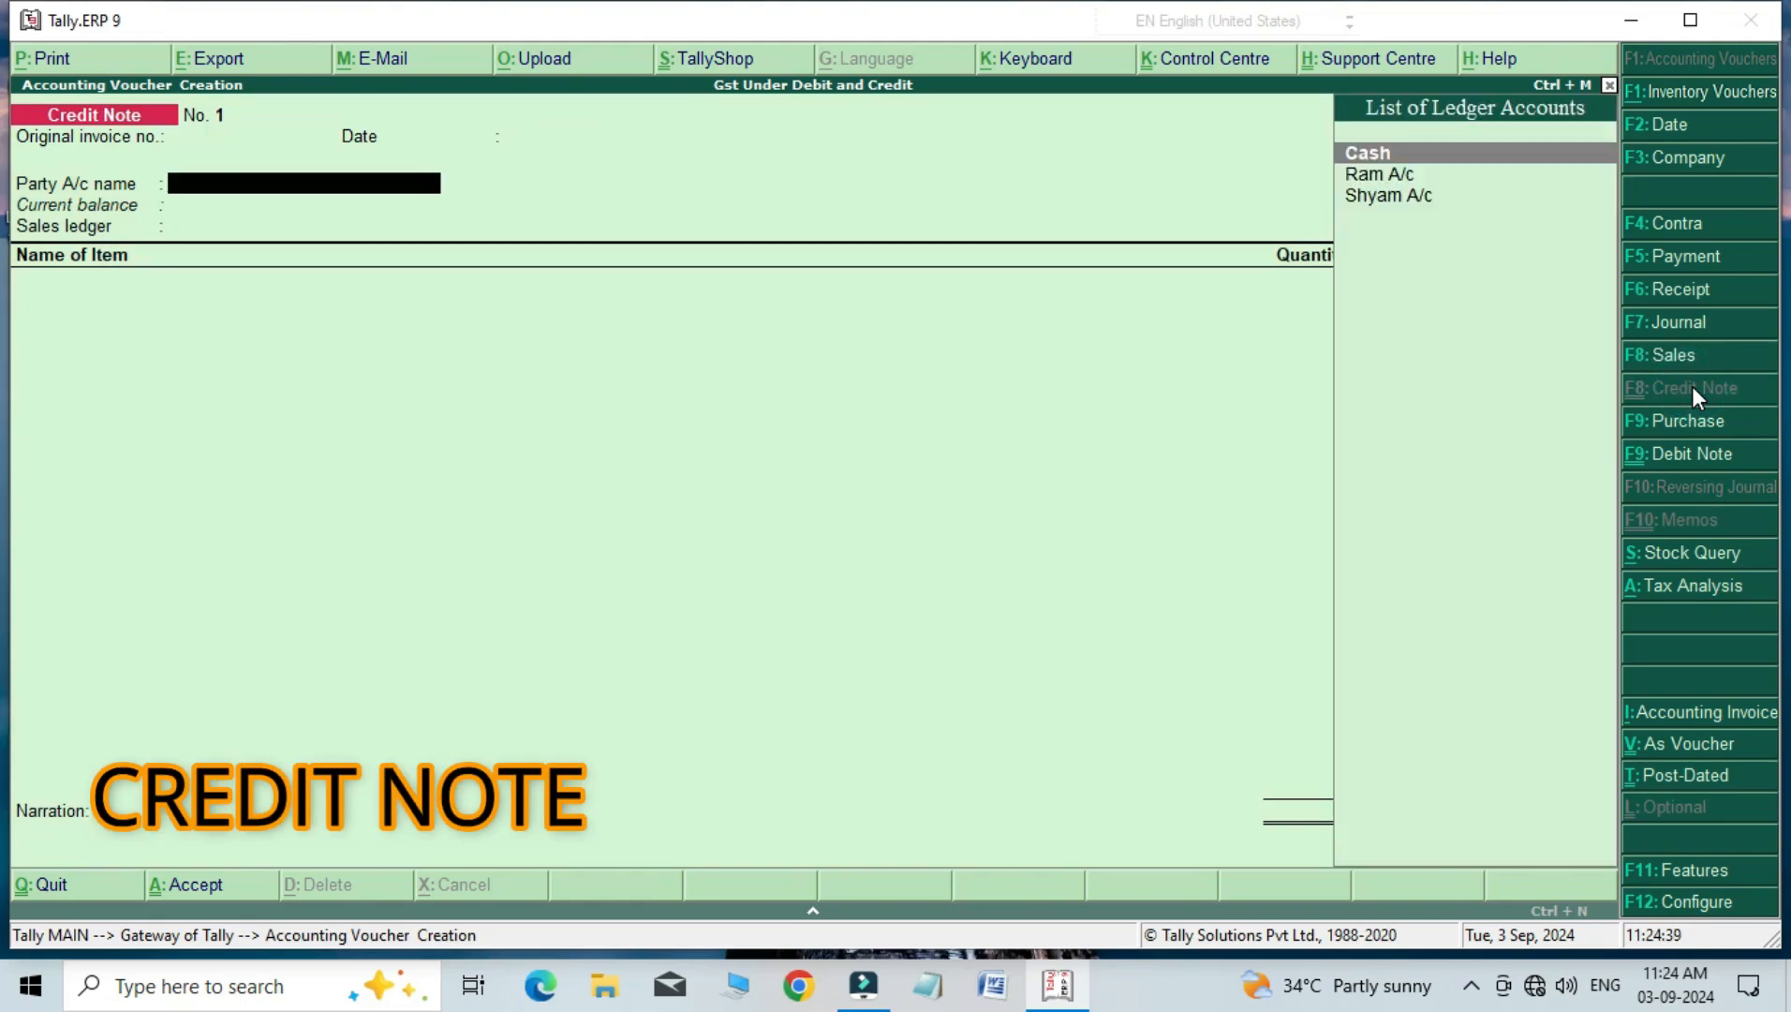
Step: Set the credit note's party to the customer account listed last, accept its party details unchanged, and choose Sale Return A/c as sales ledger
key(Down)
key(Down)
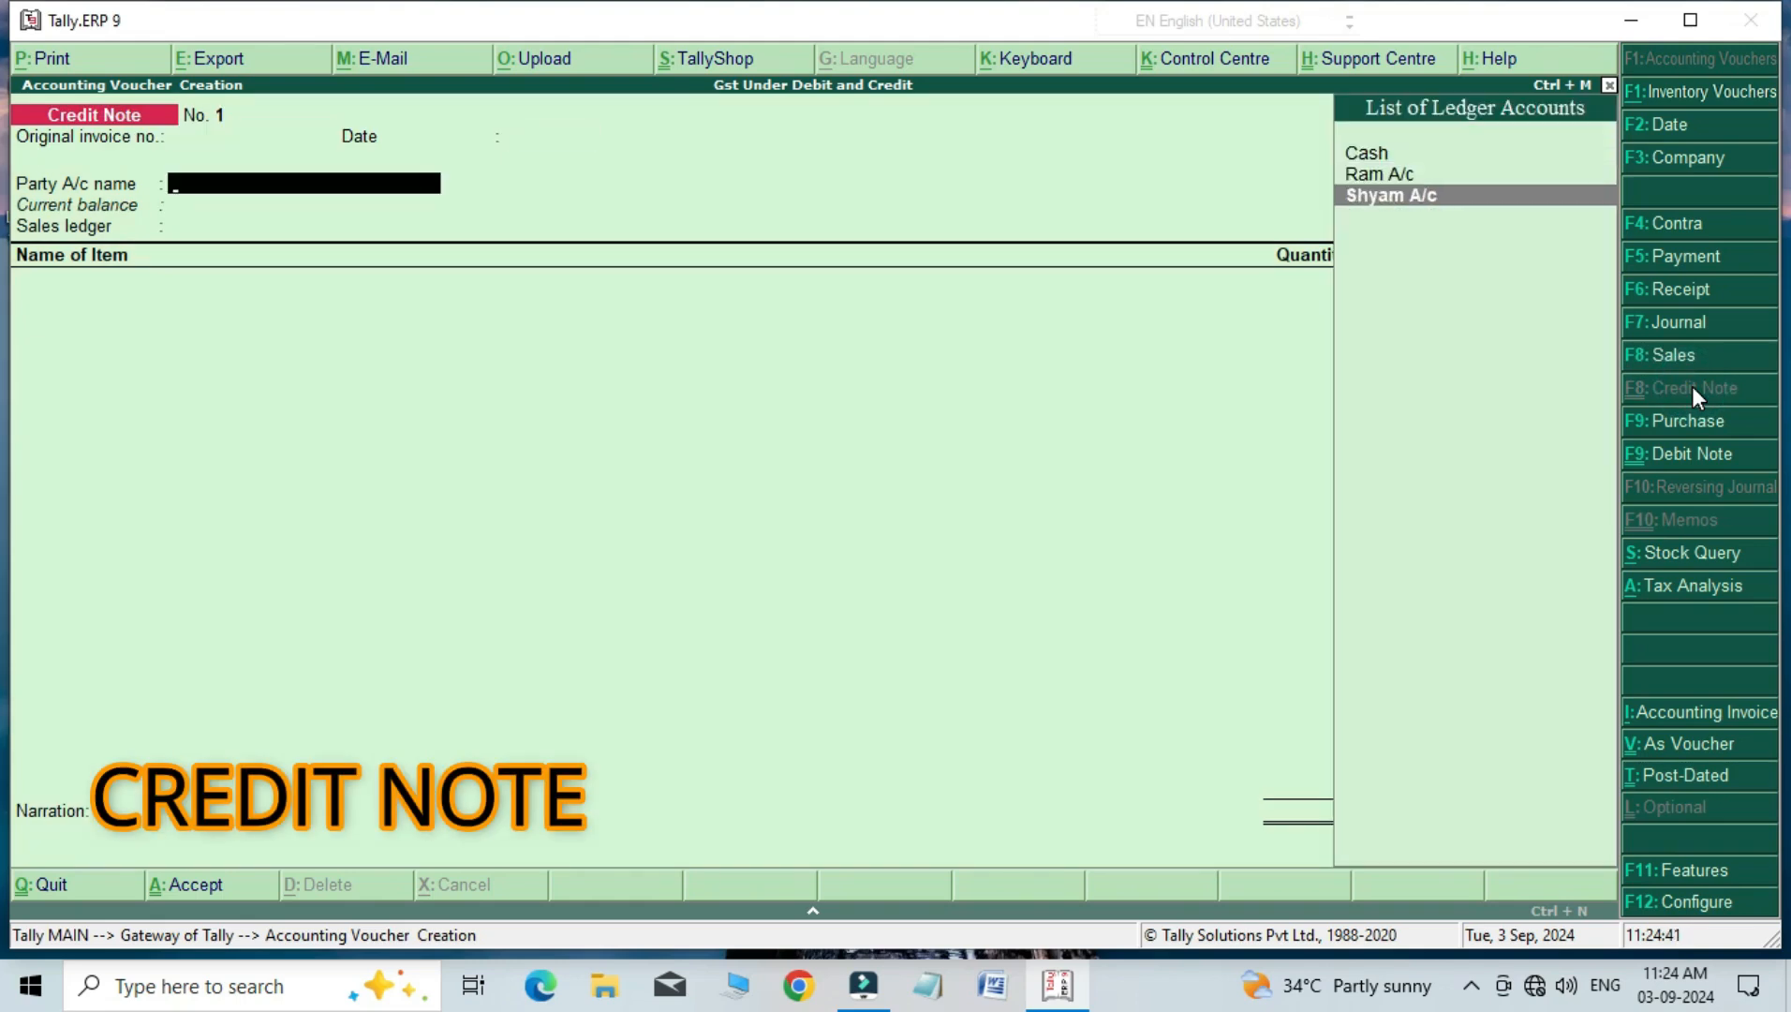
key(Return)
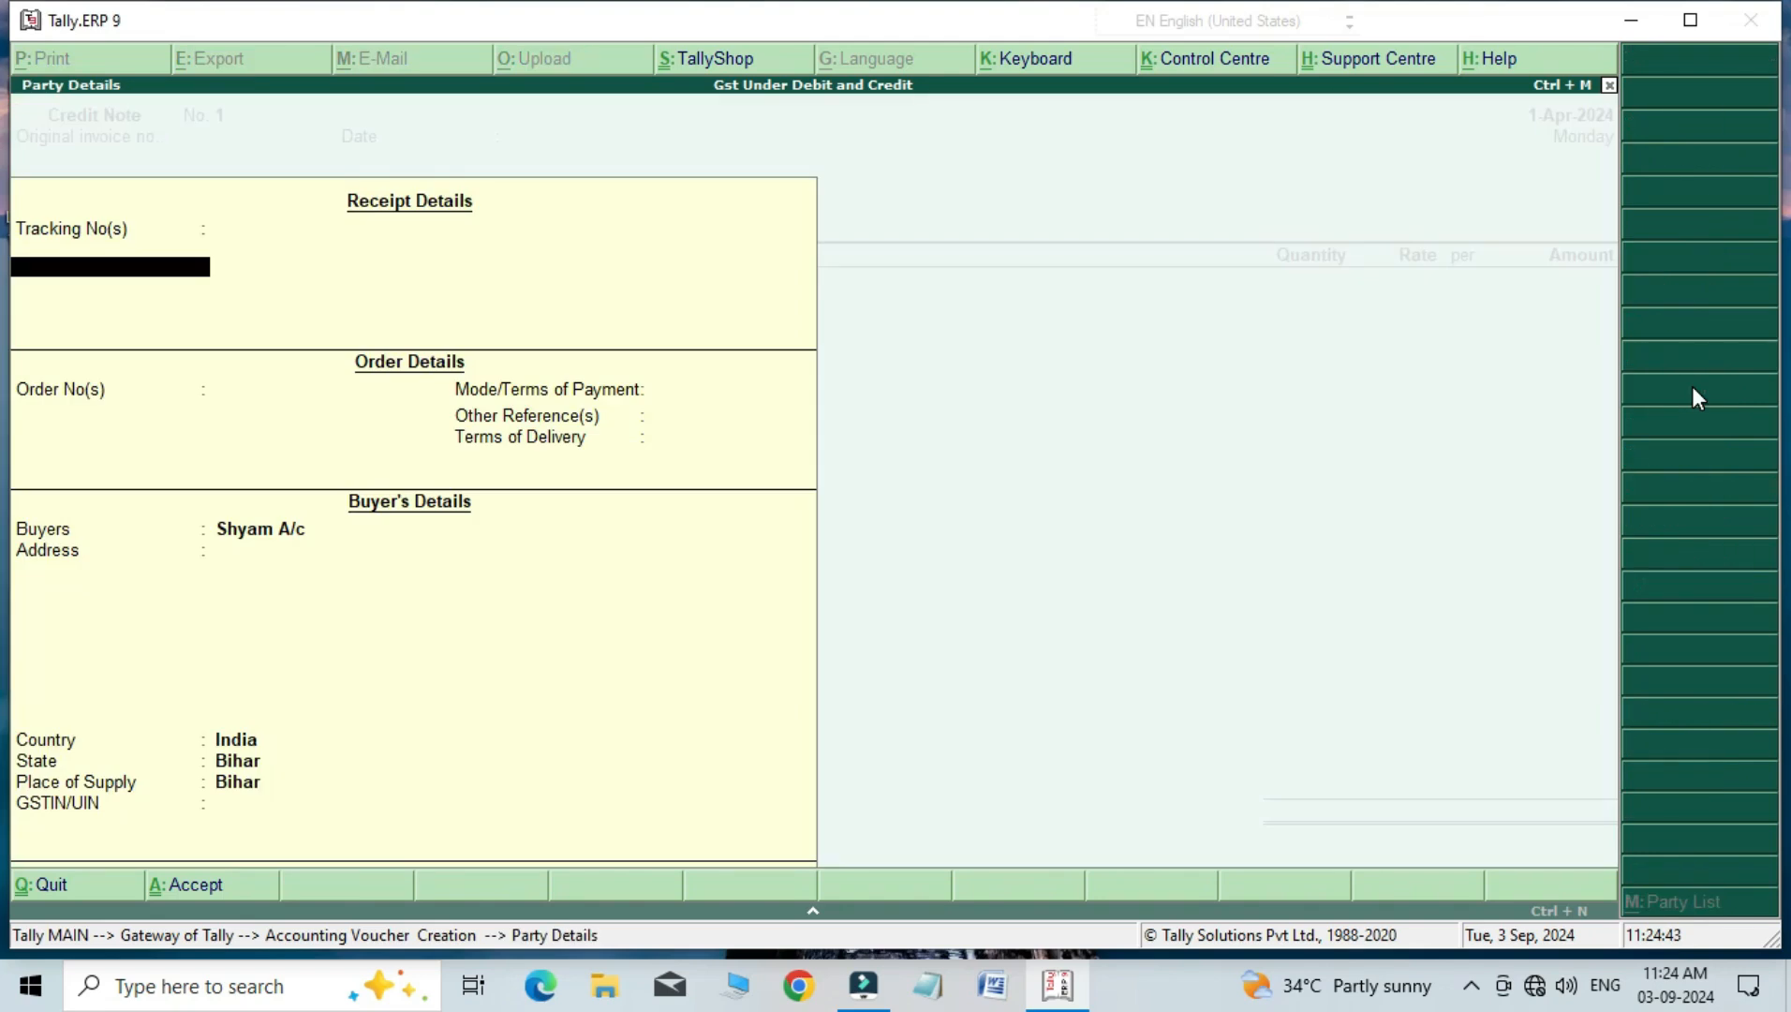
key(ctrl+a)
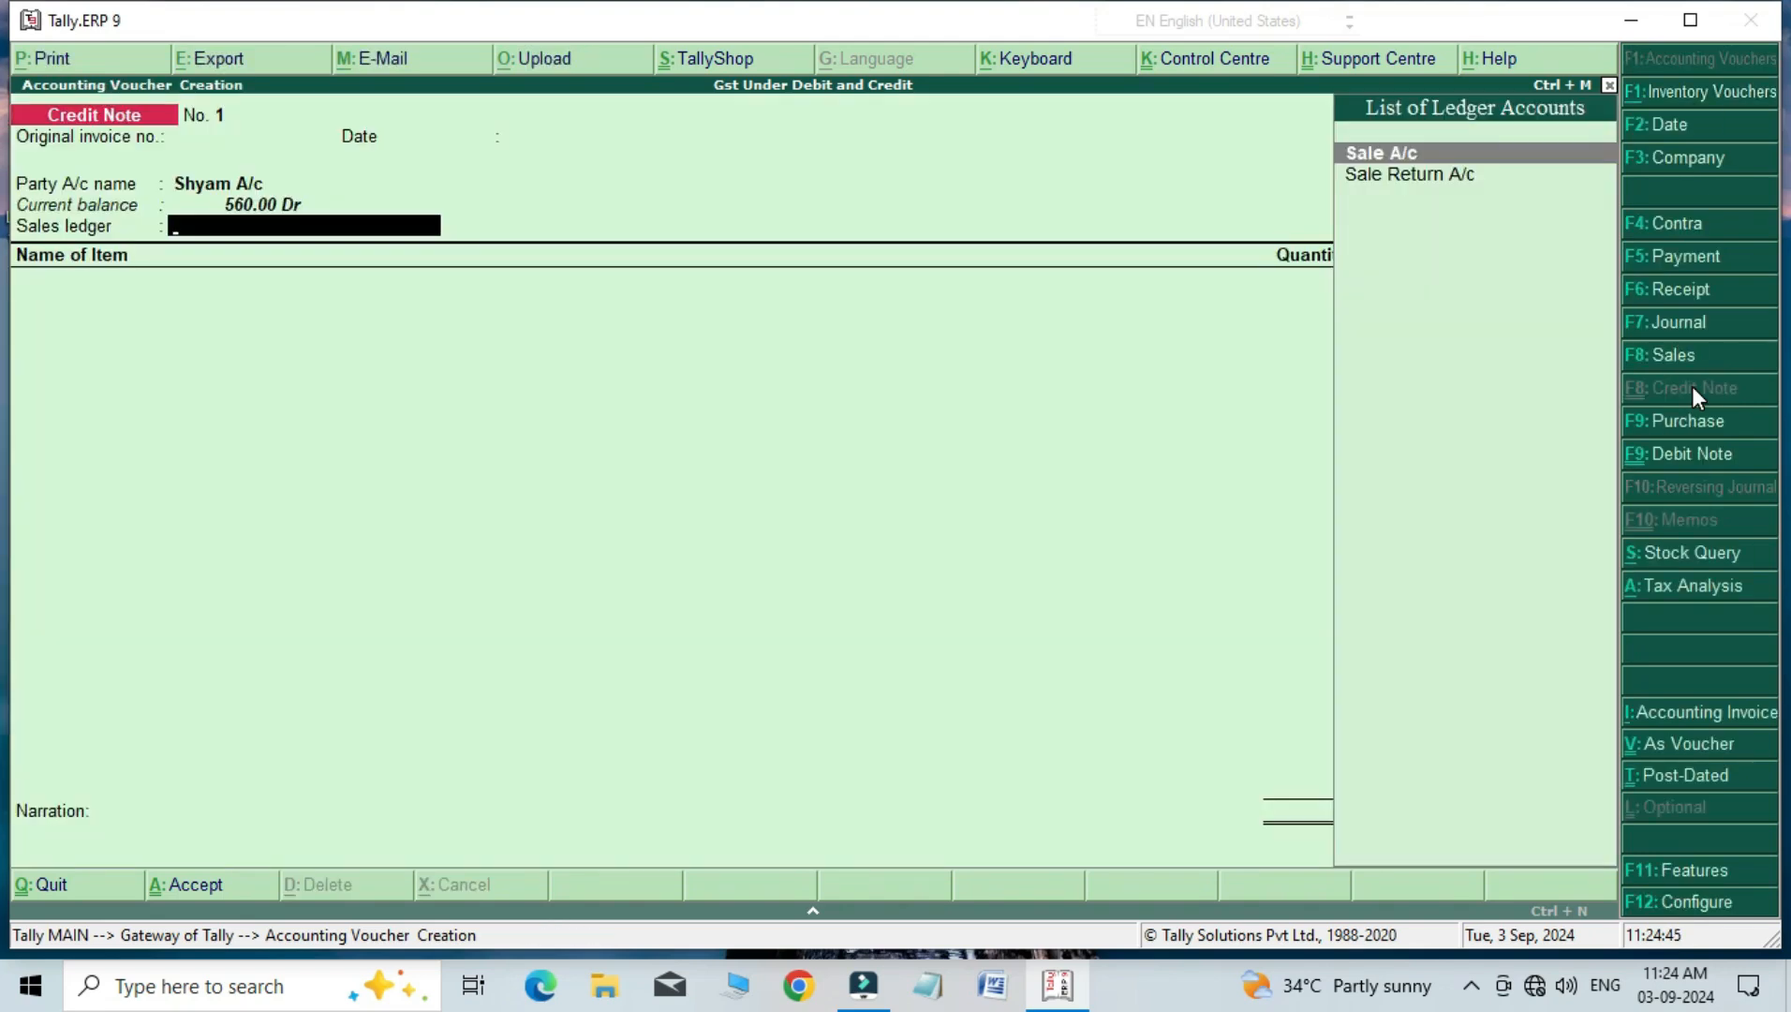
key(Down)
key(Return)
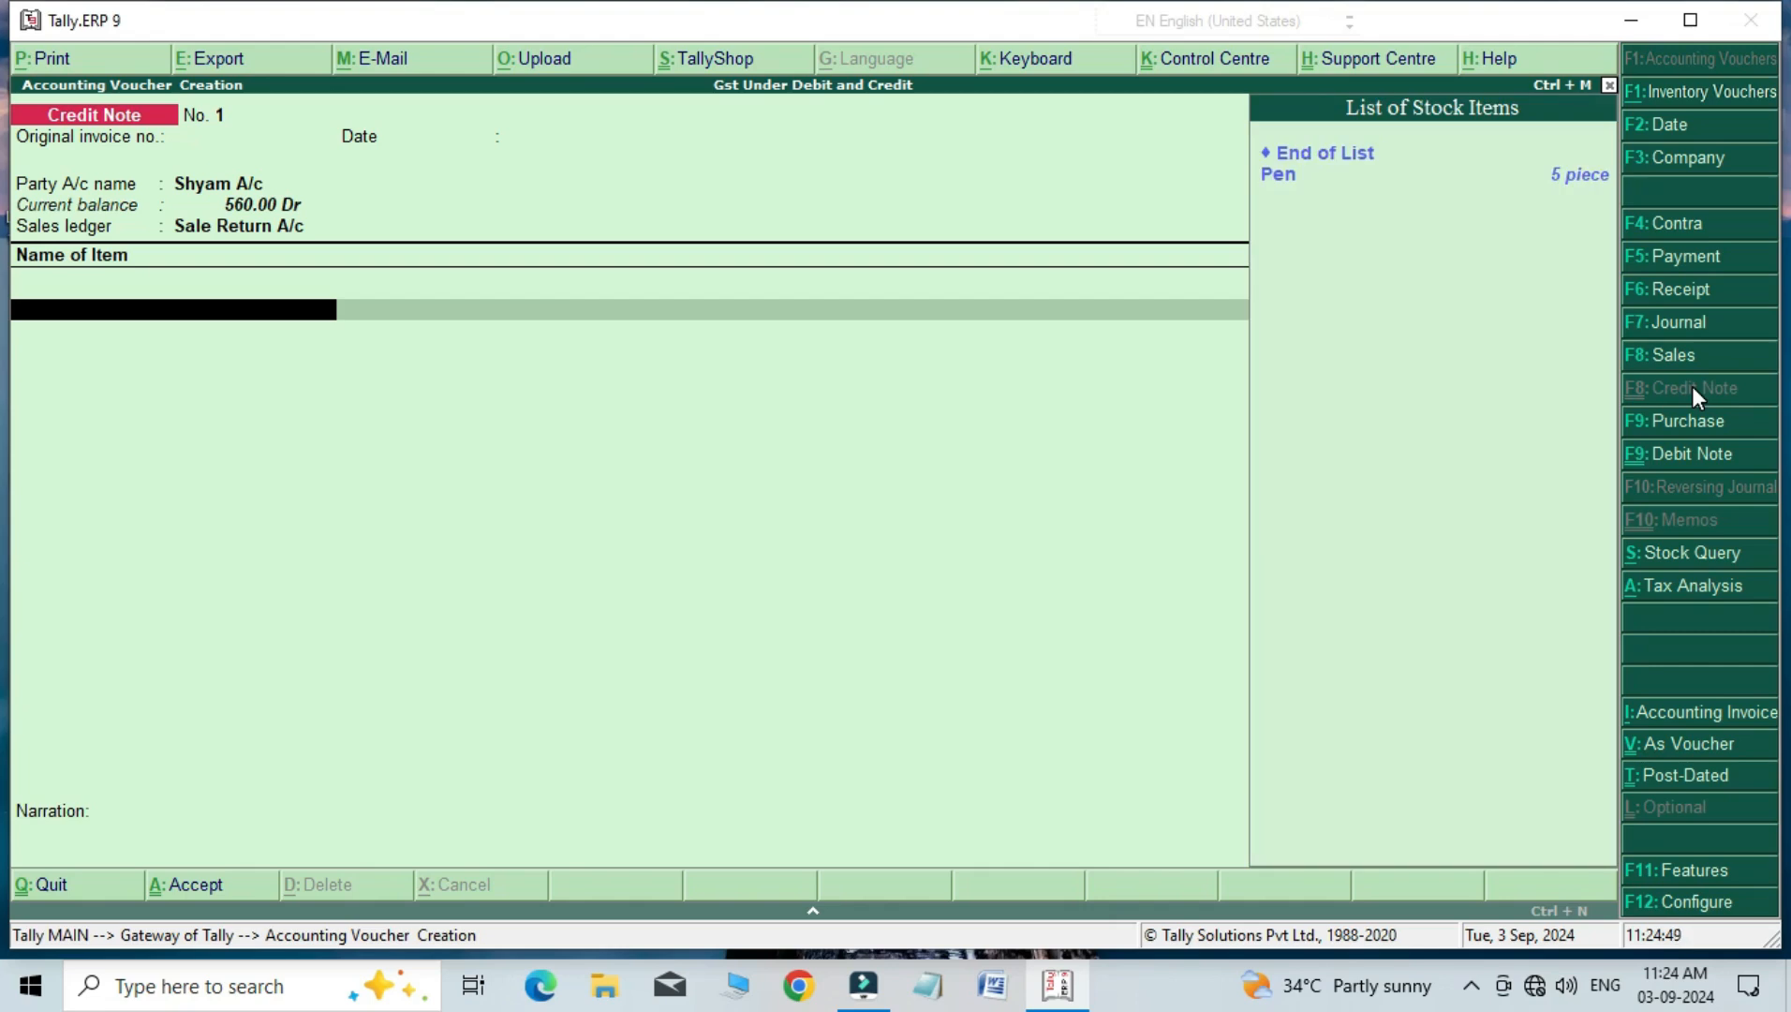
Step: Add the Pen item to the credit note with a quantity of 5 pieces at a rate of 50.00
key(Down)
key(Down)
key(Return)
text(5 piece)
key(Return)
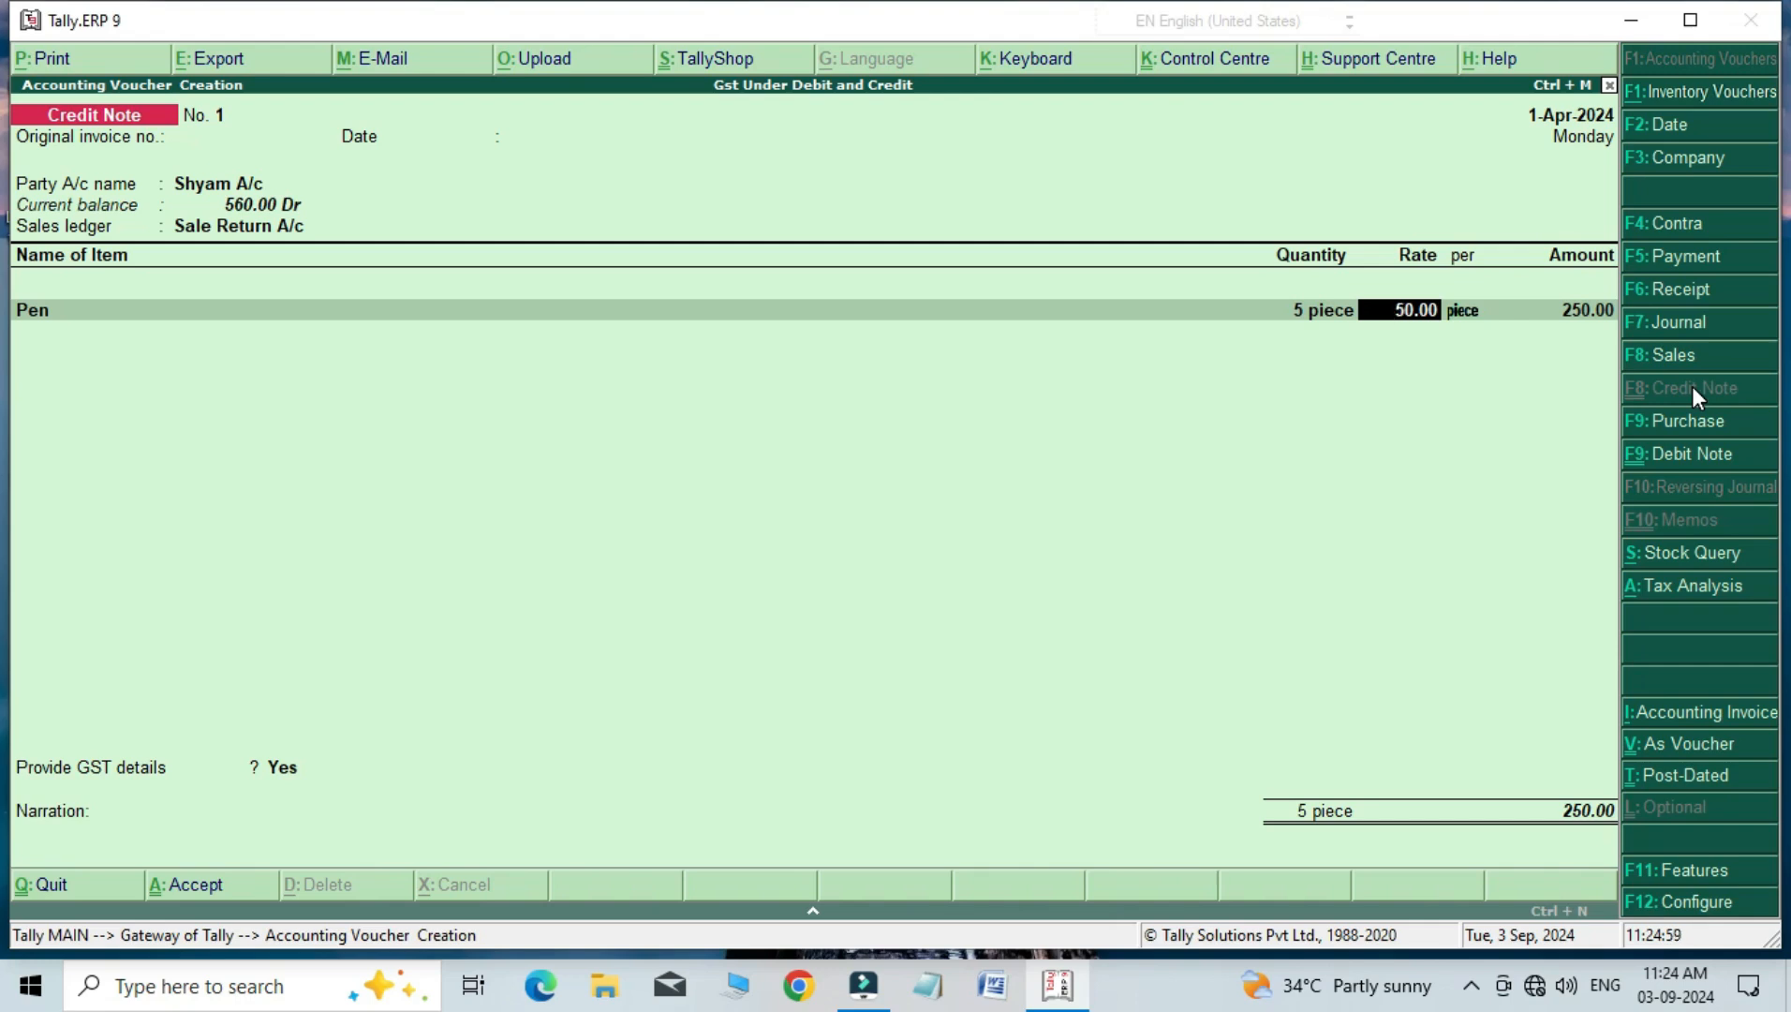
key(Return)
key(Return)
key(Return)
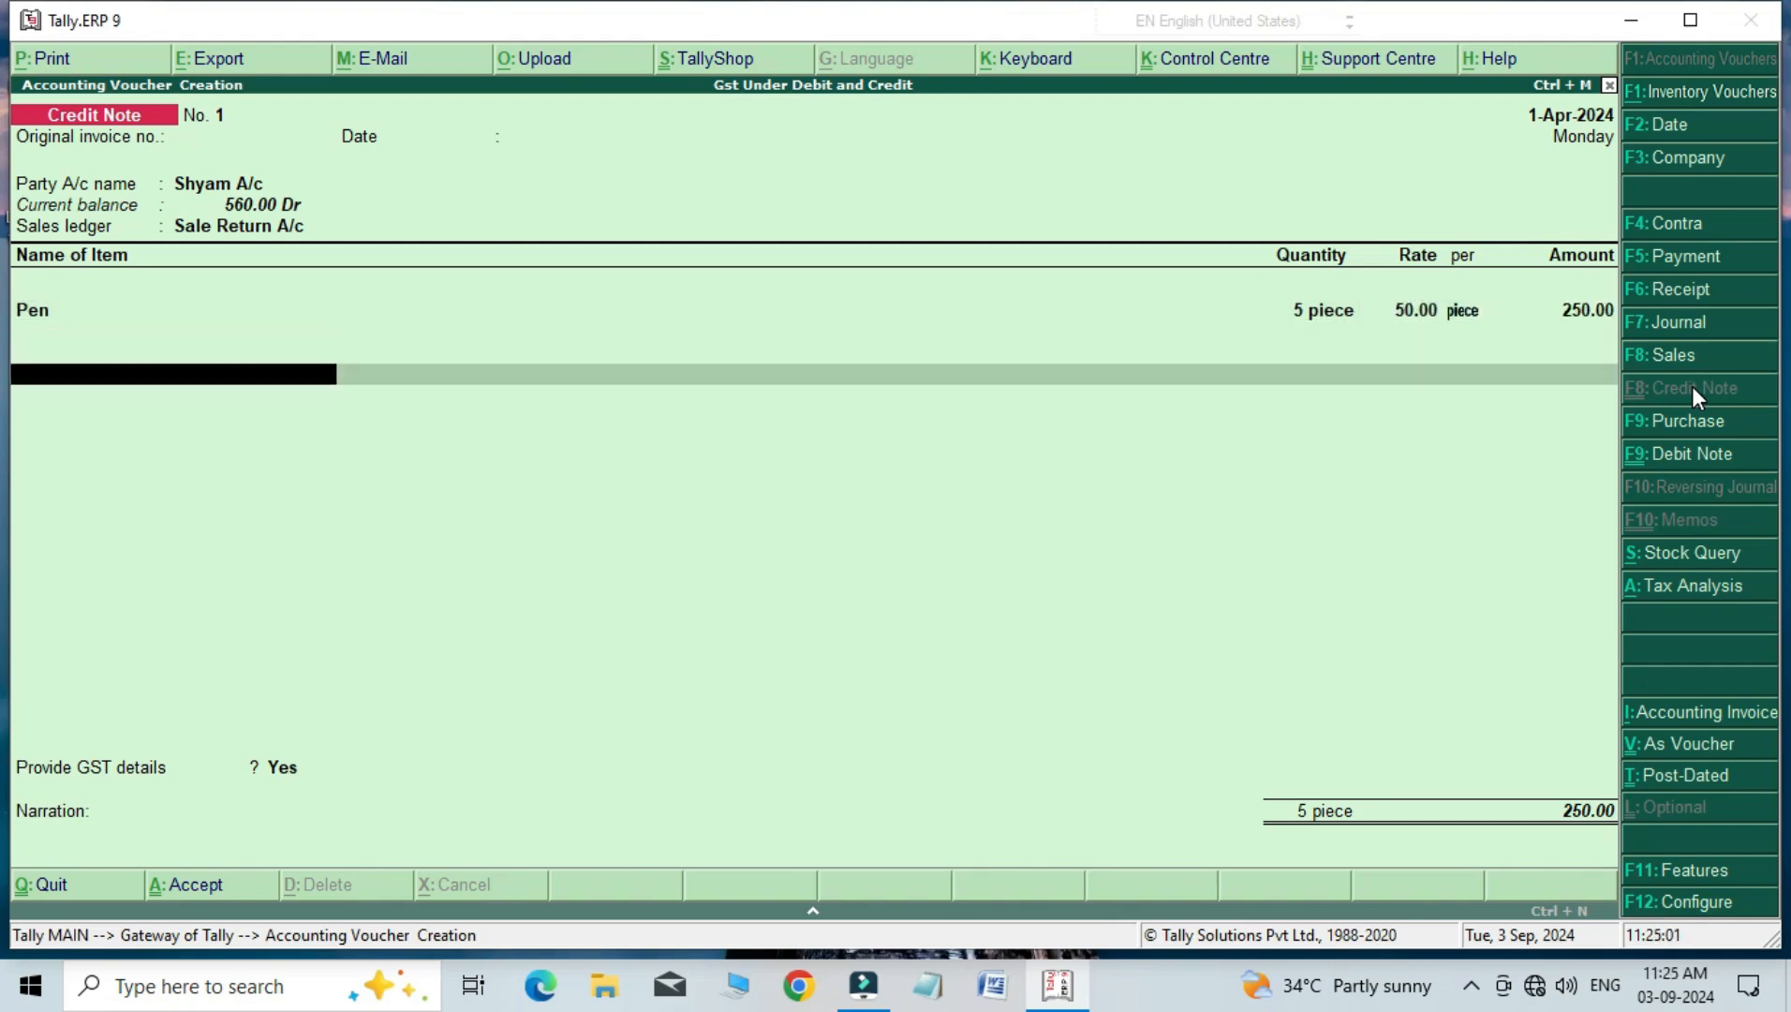
Step: Add the Cgst and Sgst tax ledgers beneath the Pen item, accepting their calculated amounts
key(Return)
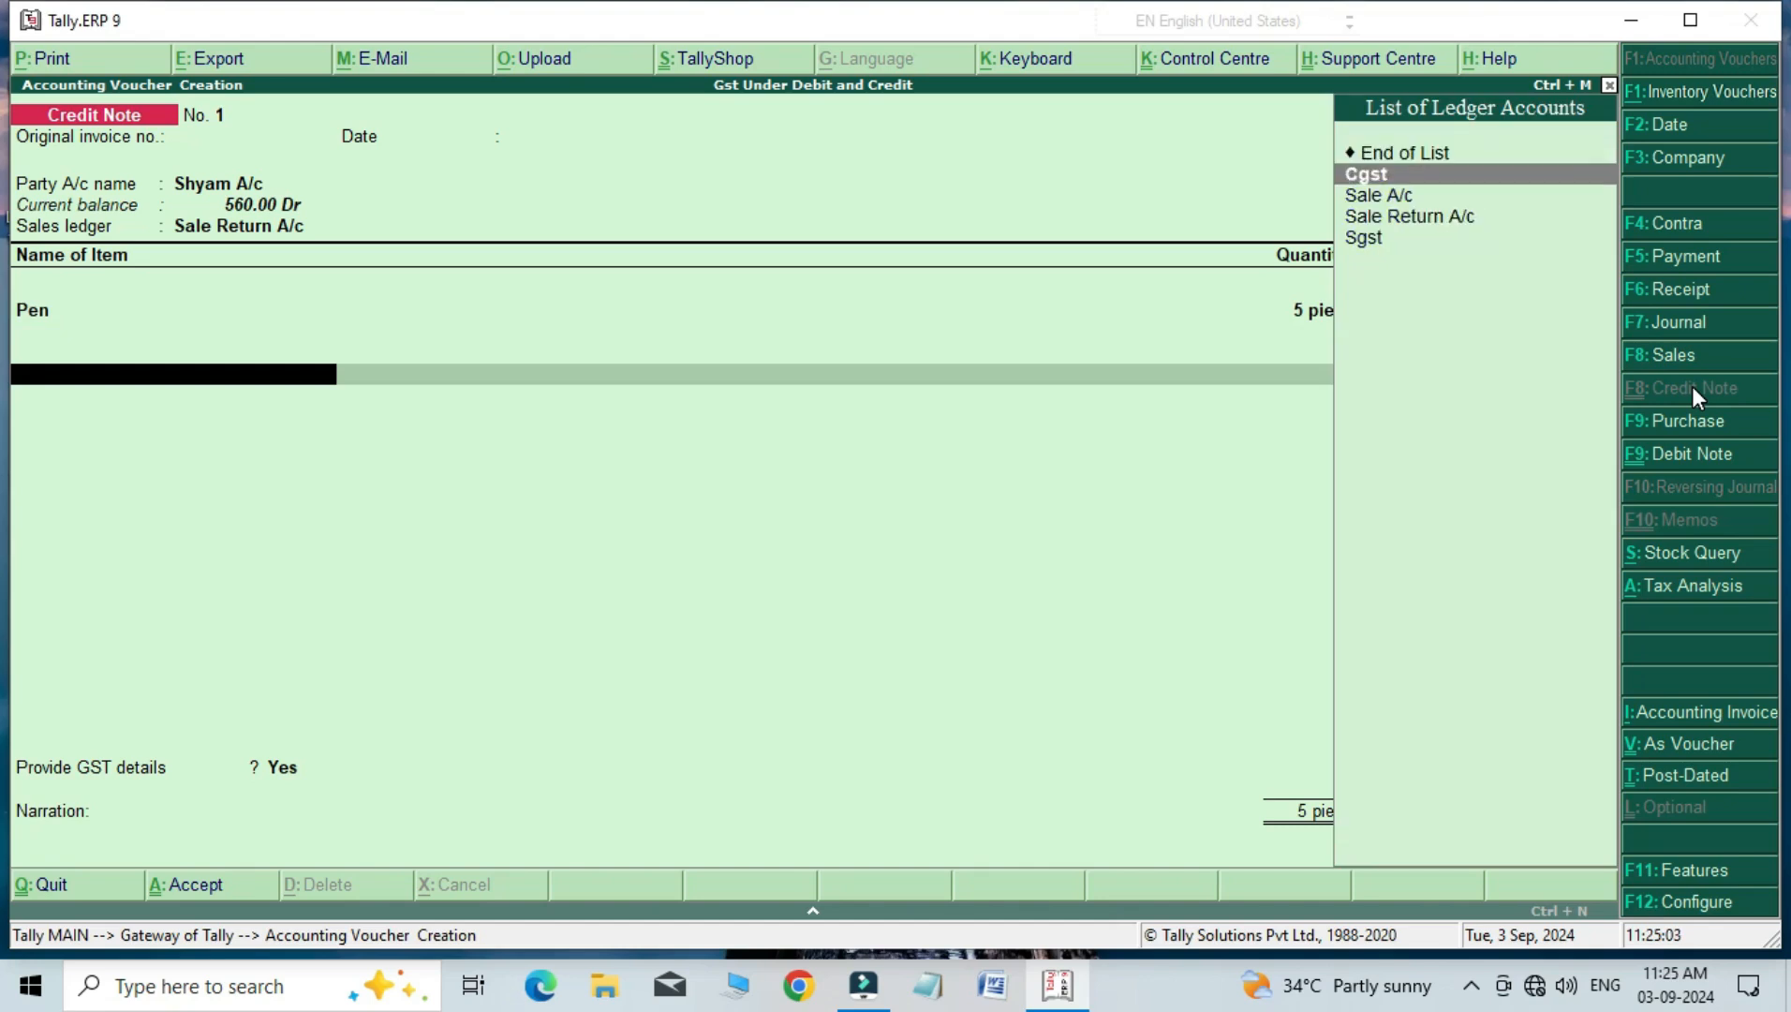
key(Return)
key(Return)
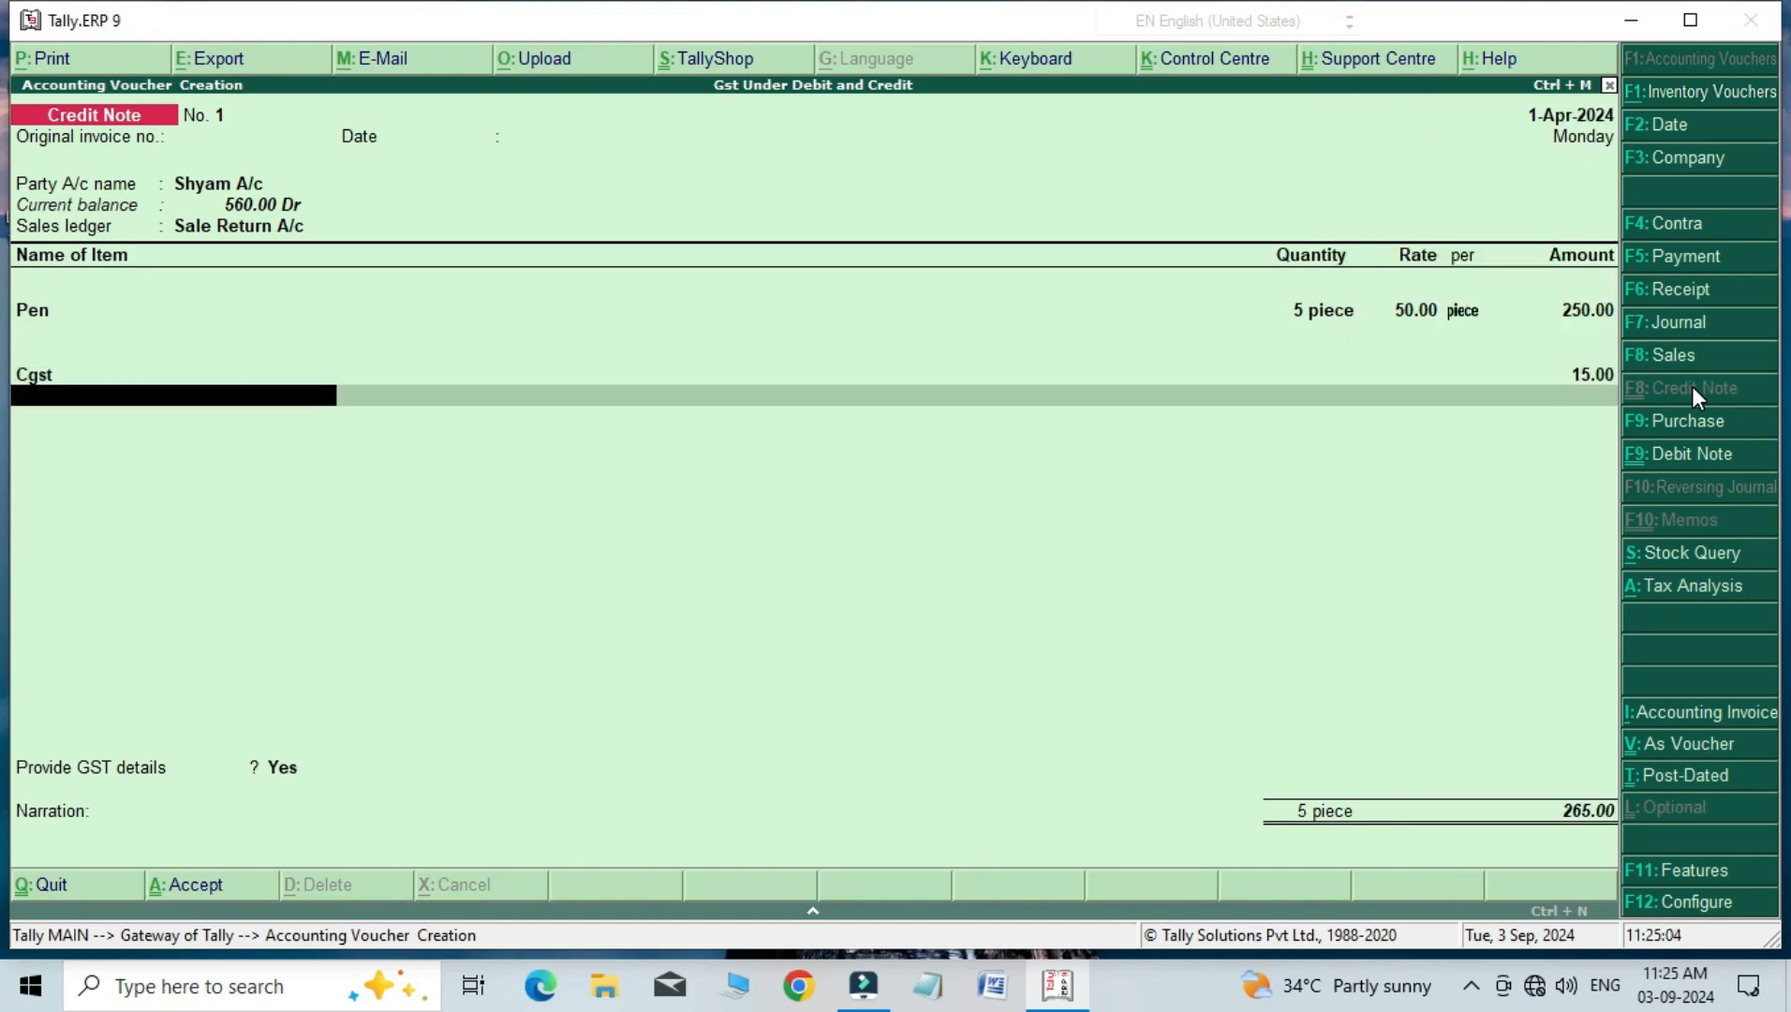
text(sg)
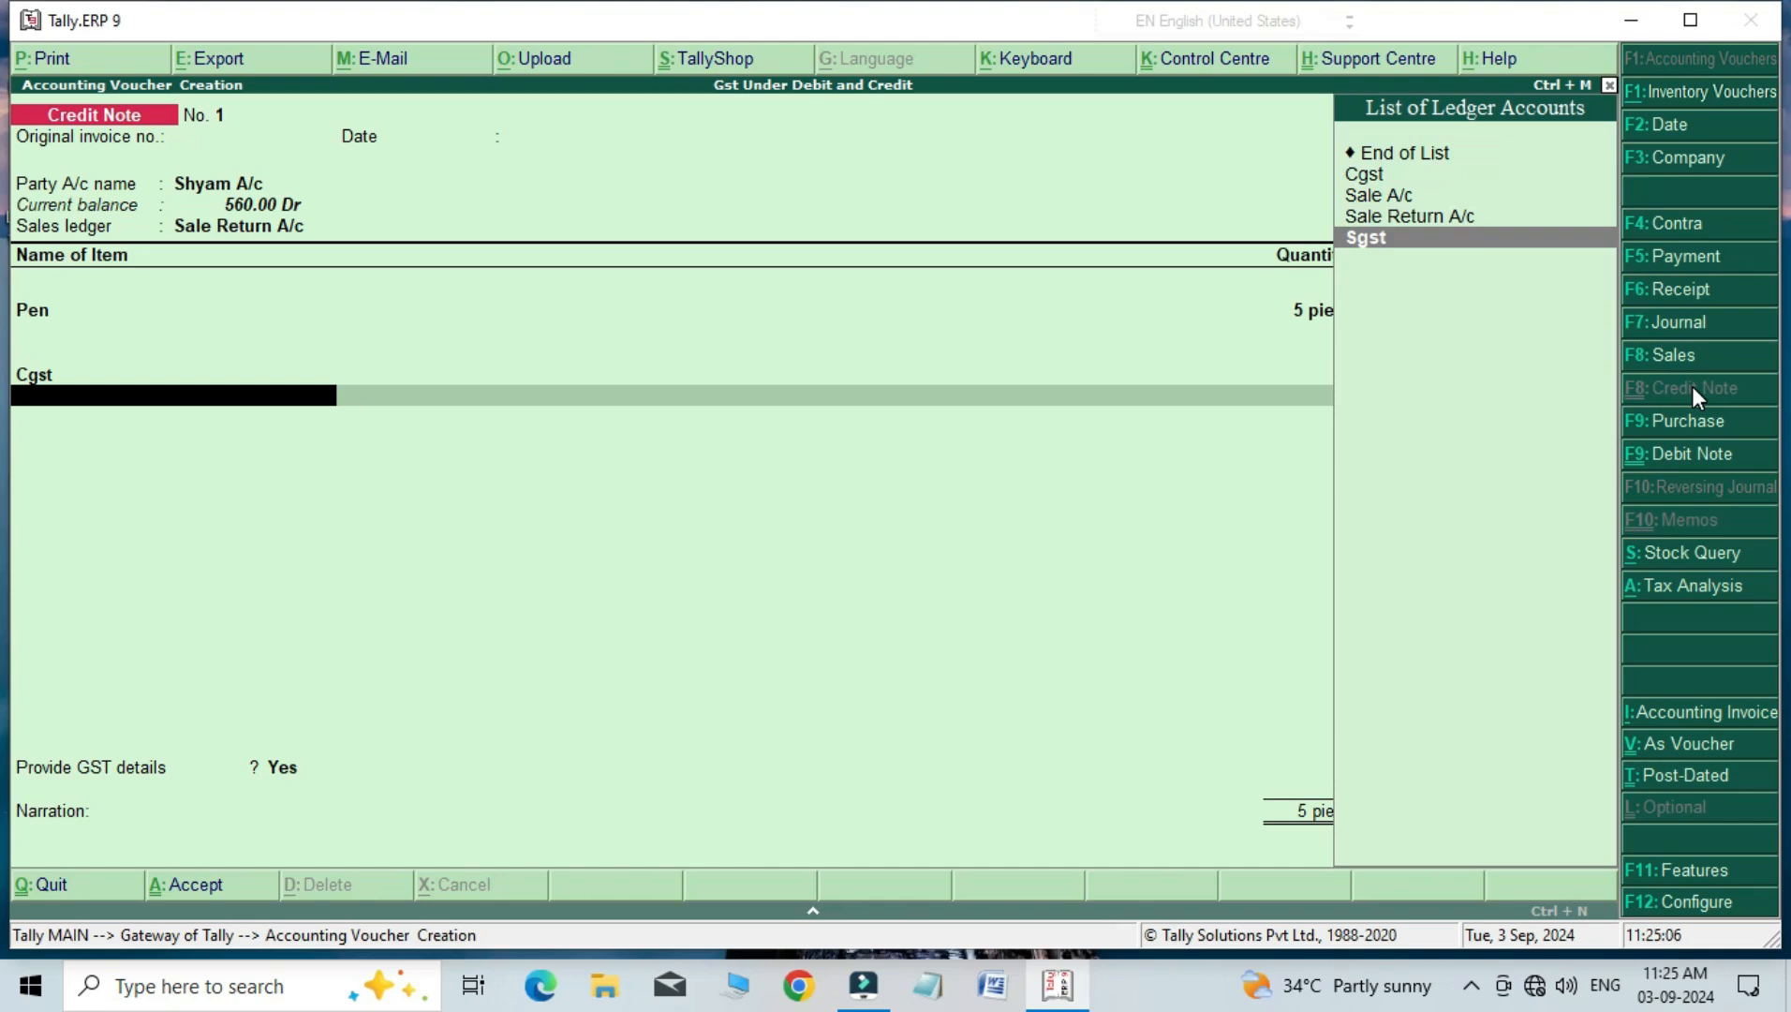
key(Return)
key(Return)
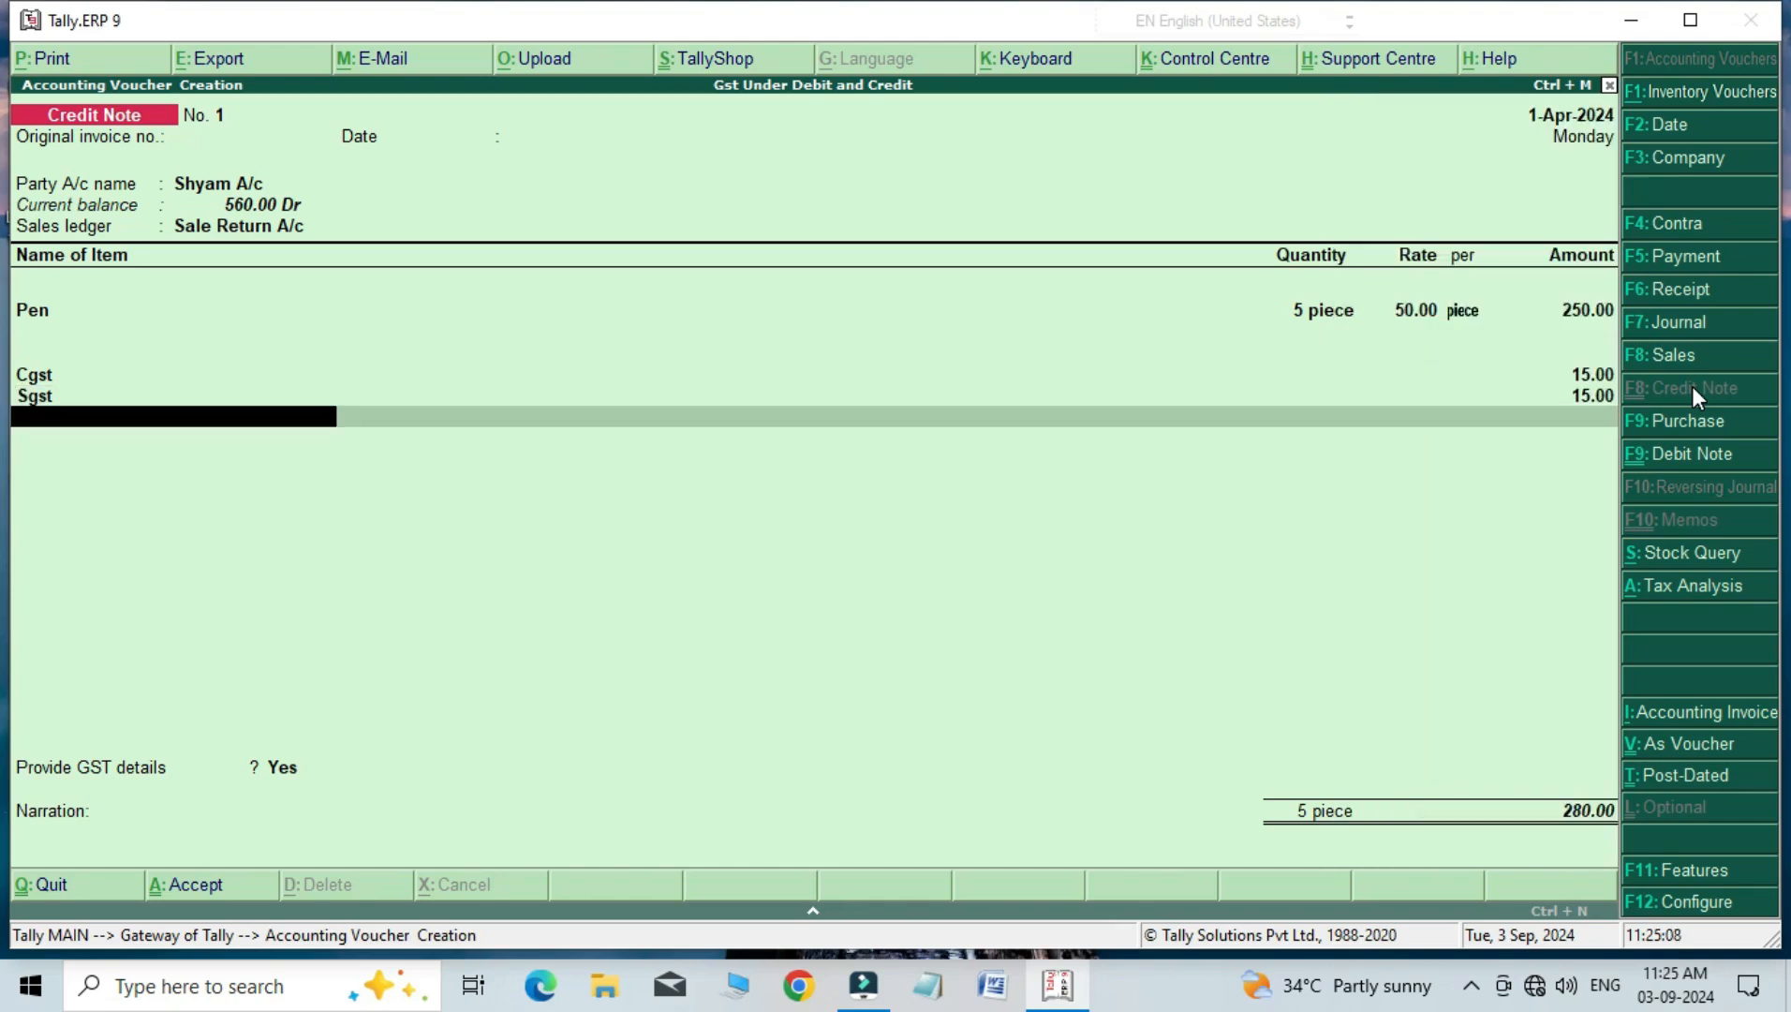
Step: Choose 01-Sales Return as the reason for issuing the note, save the credit note without narration, and leave voucher entry
key(Return)
key(Return)
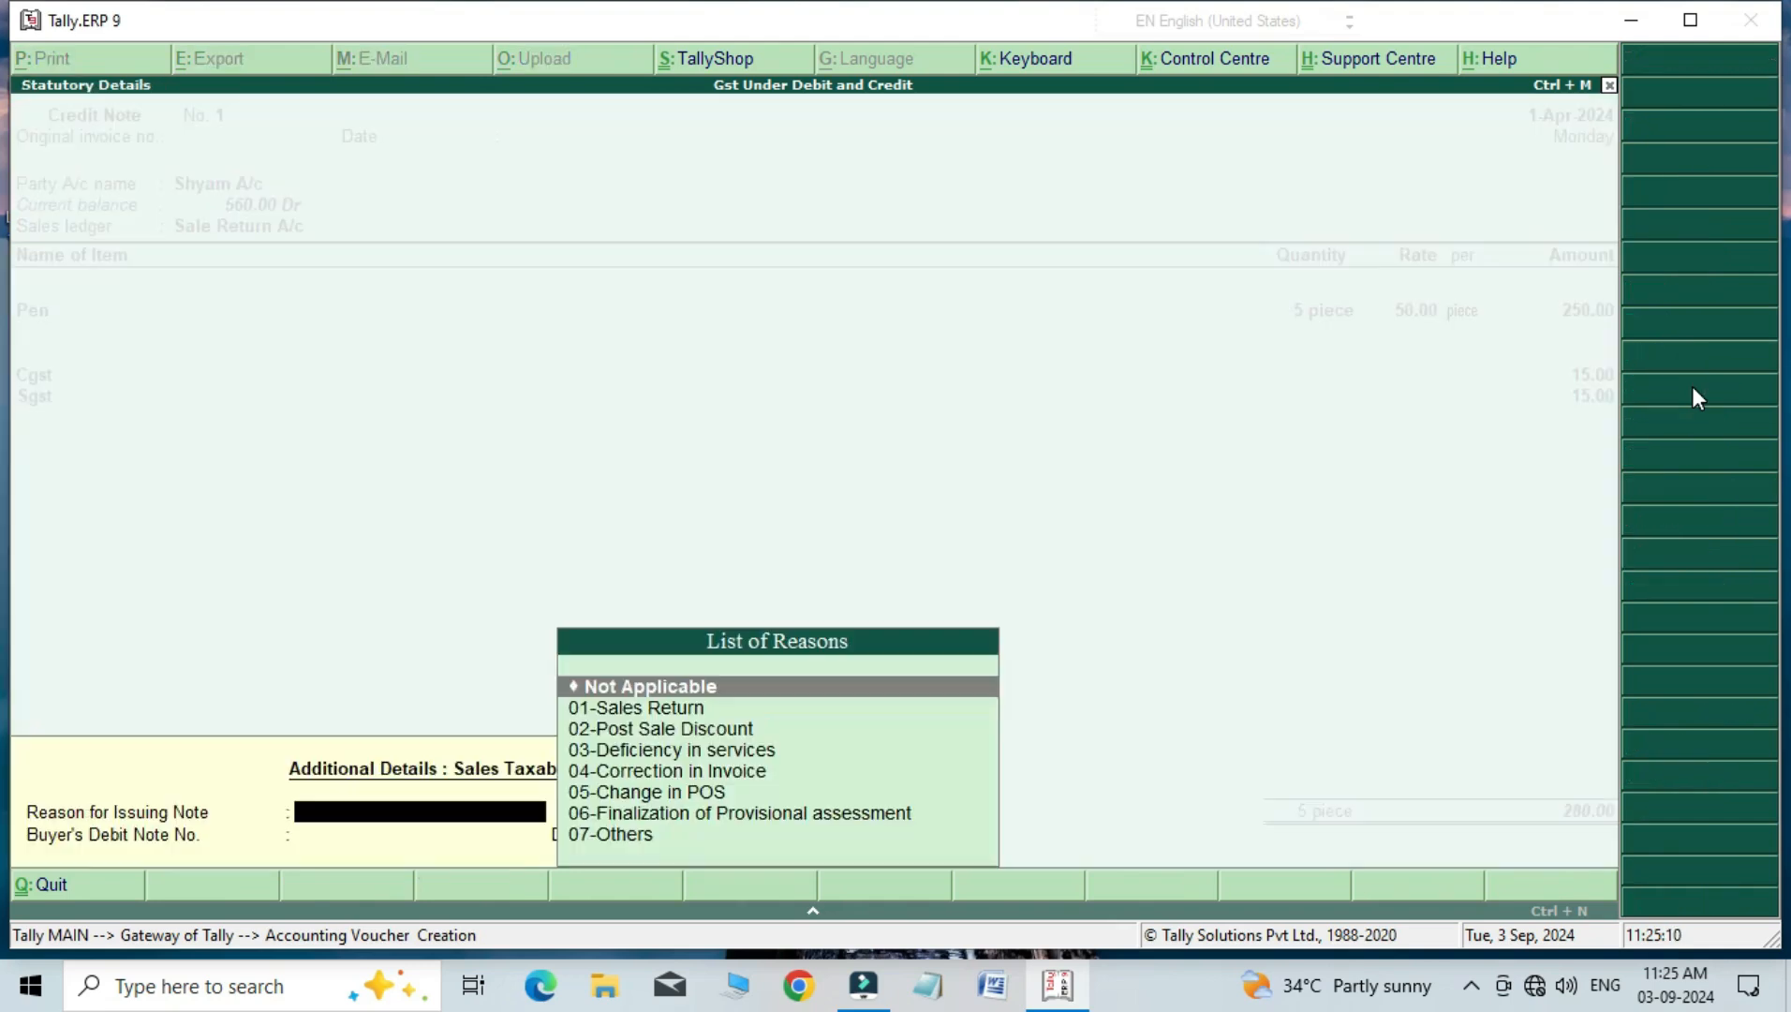
key(Down)
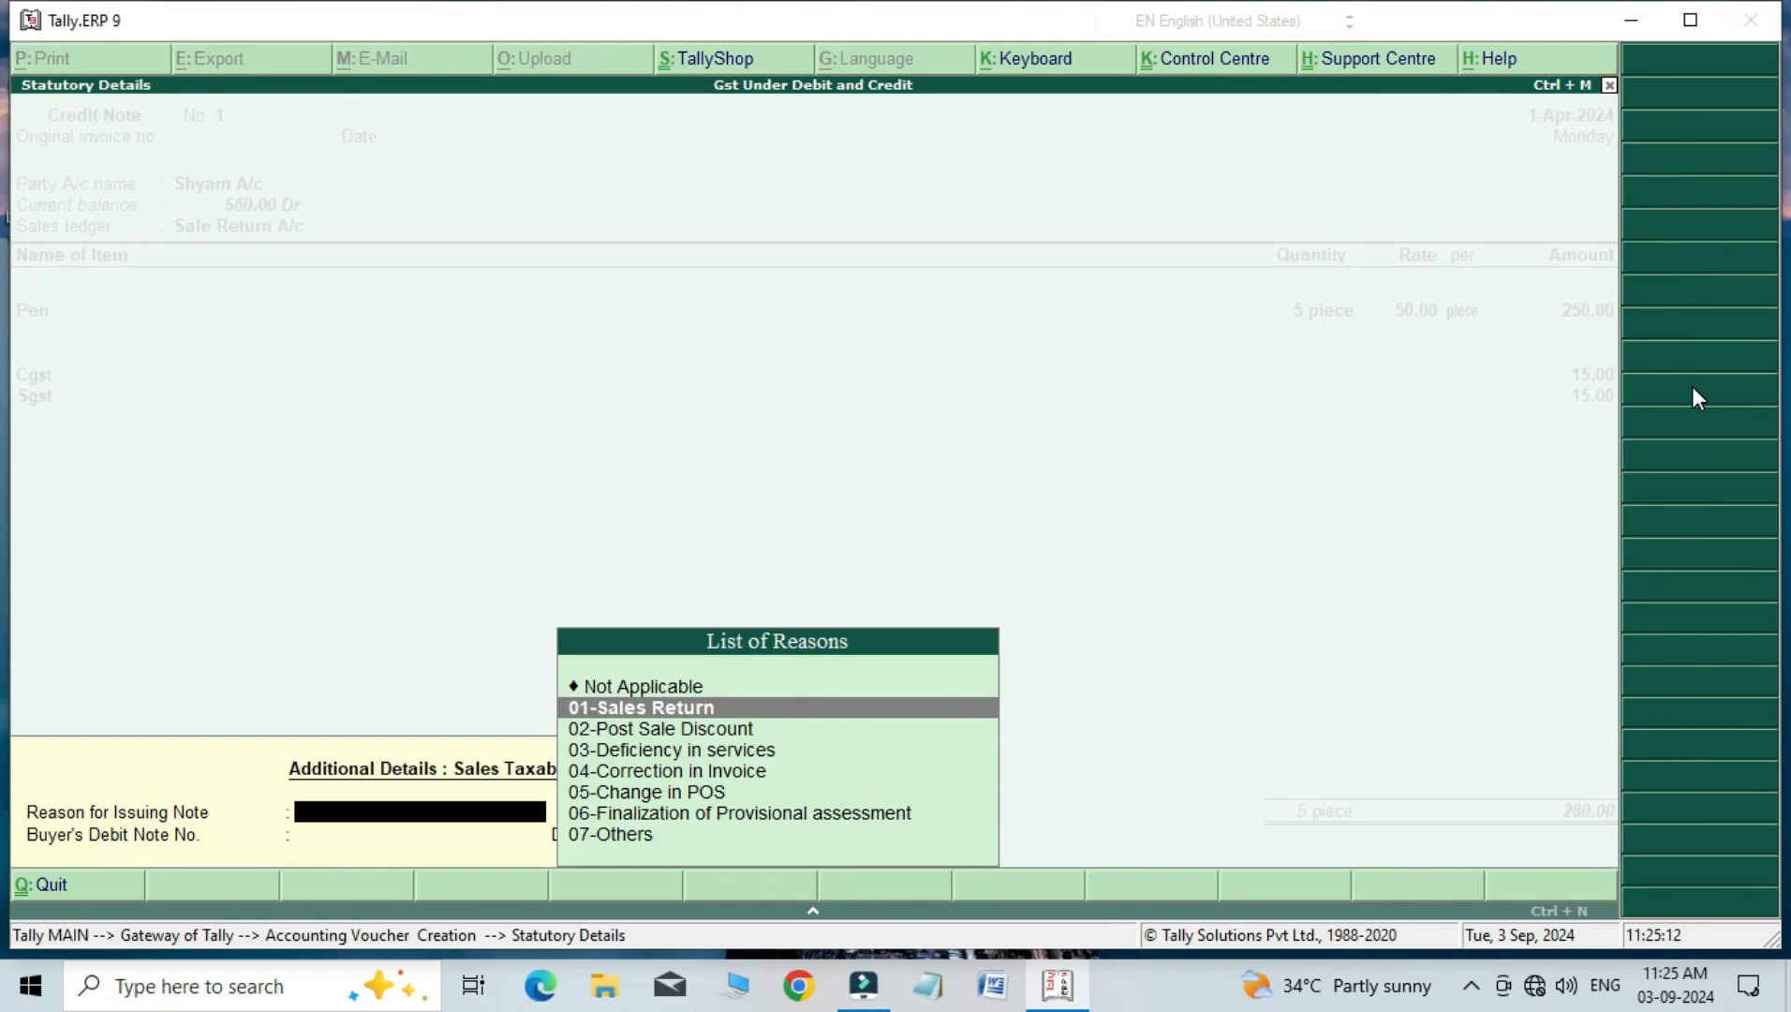
key(Return)
key(Return)
key(Return)
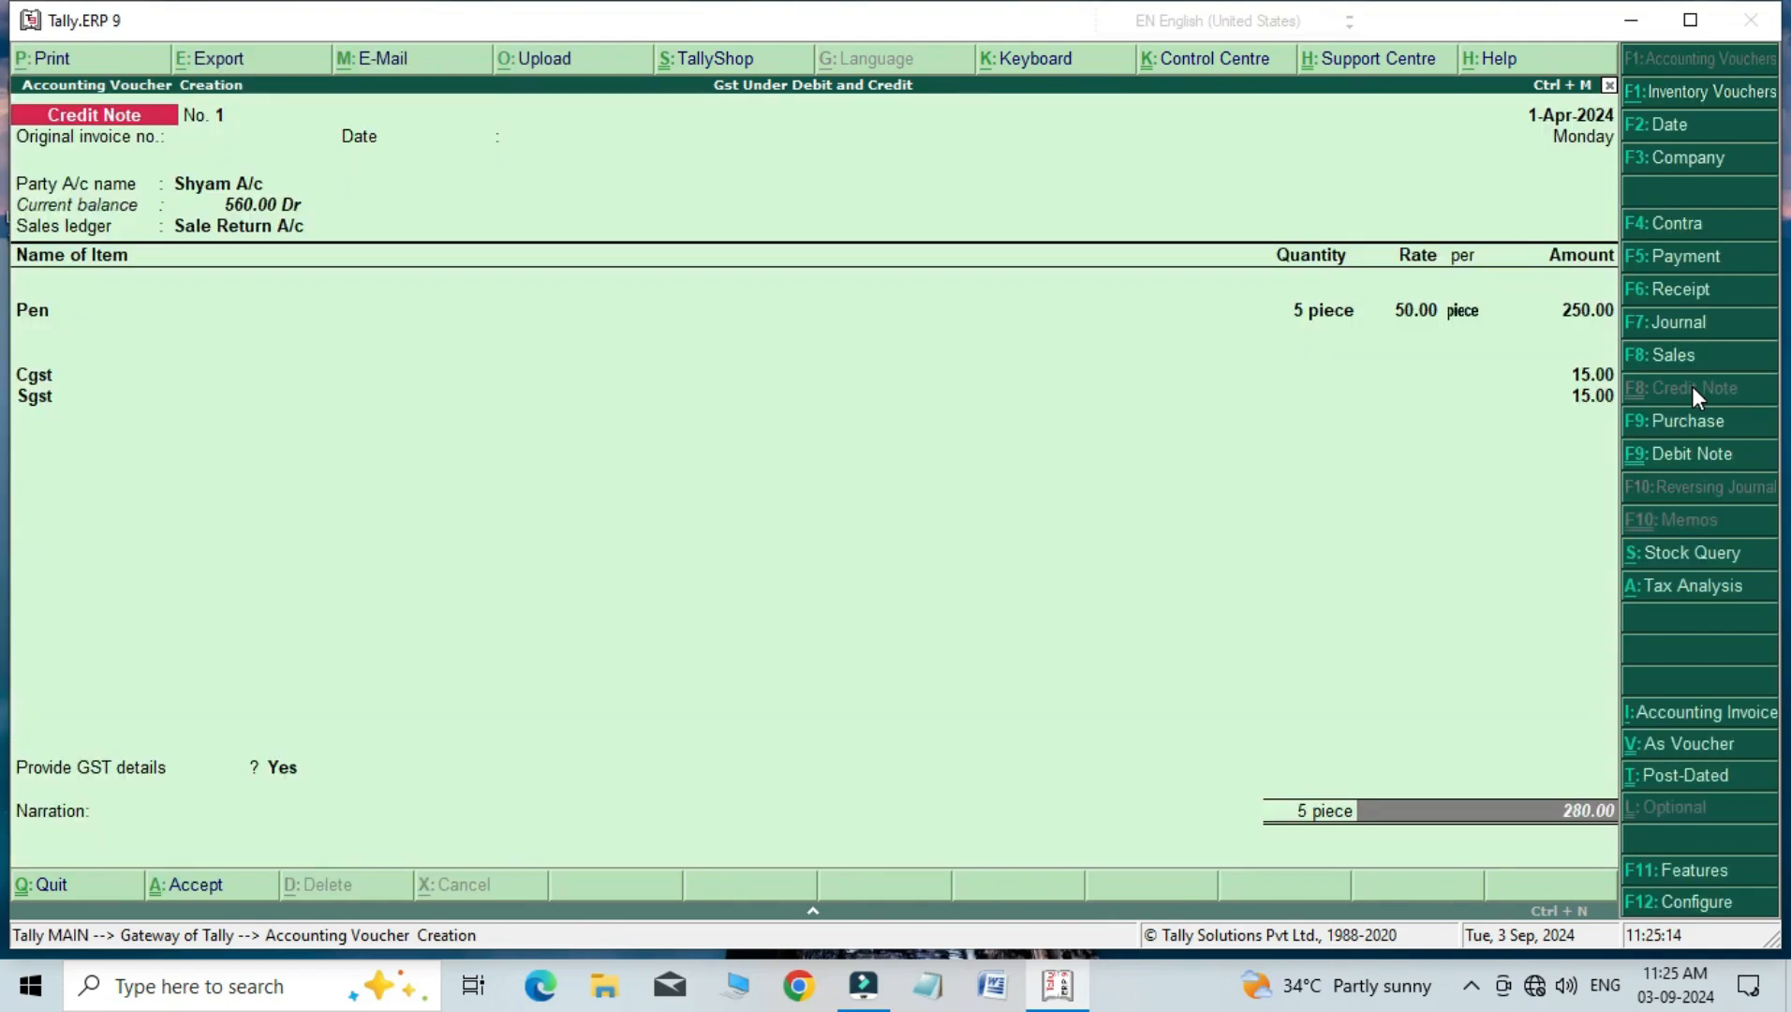
key(Return)
key(Return)
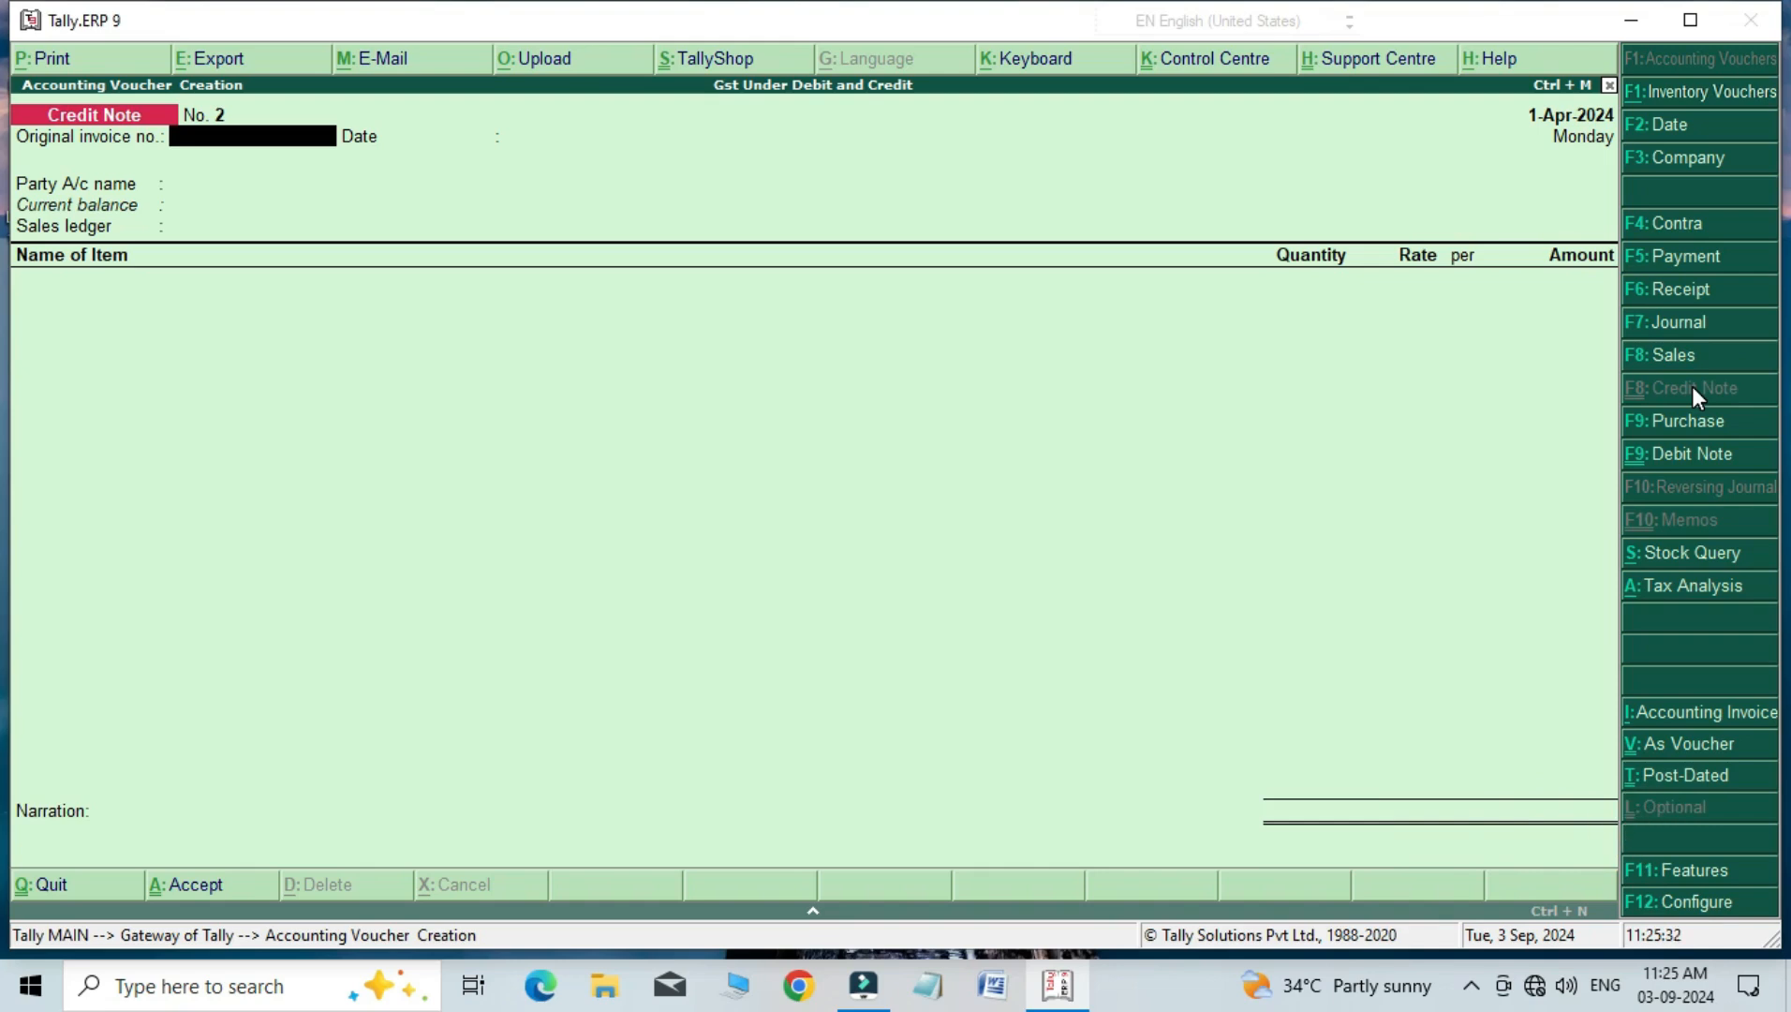
key(Escape)
key(y)
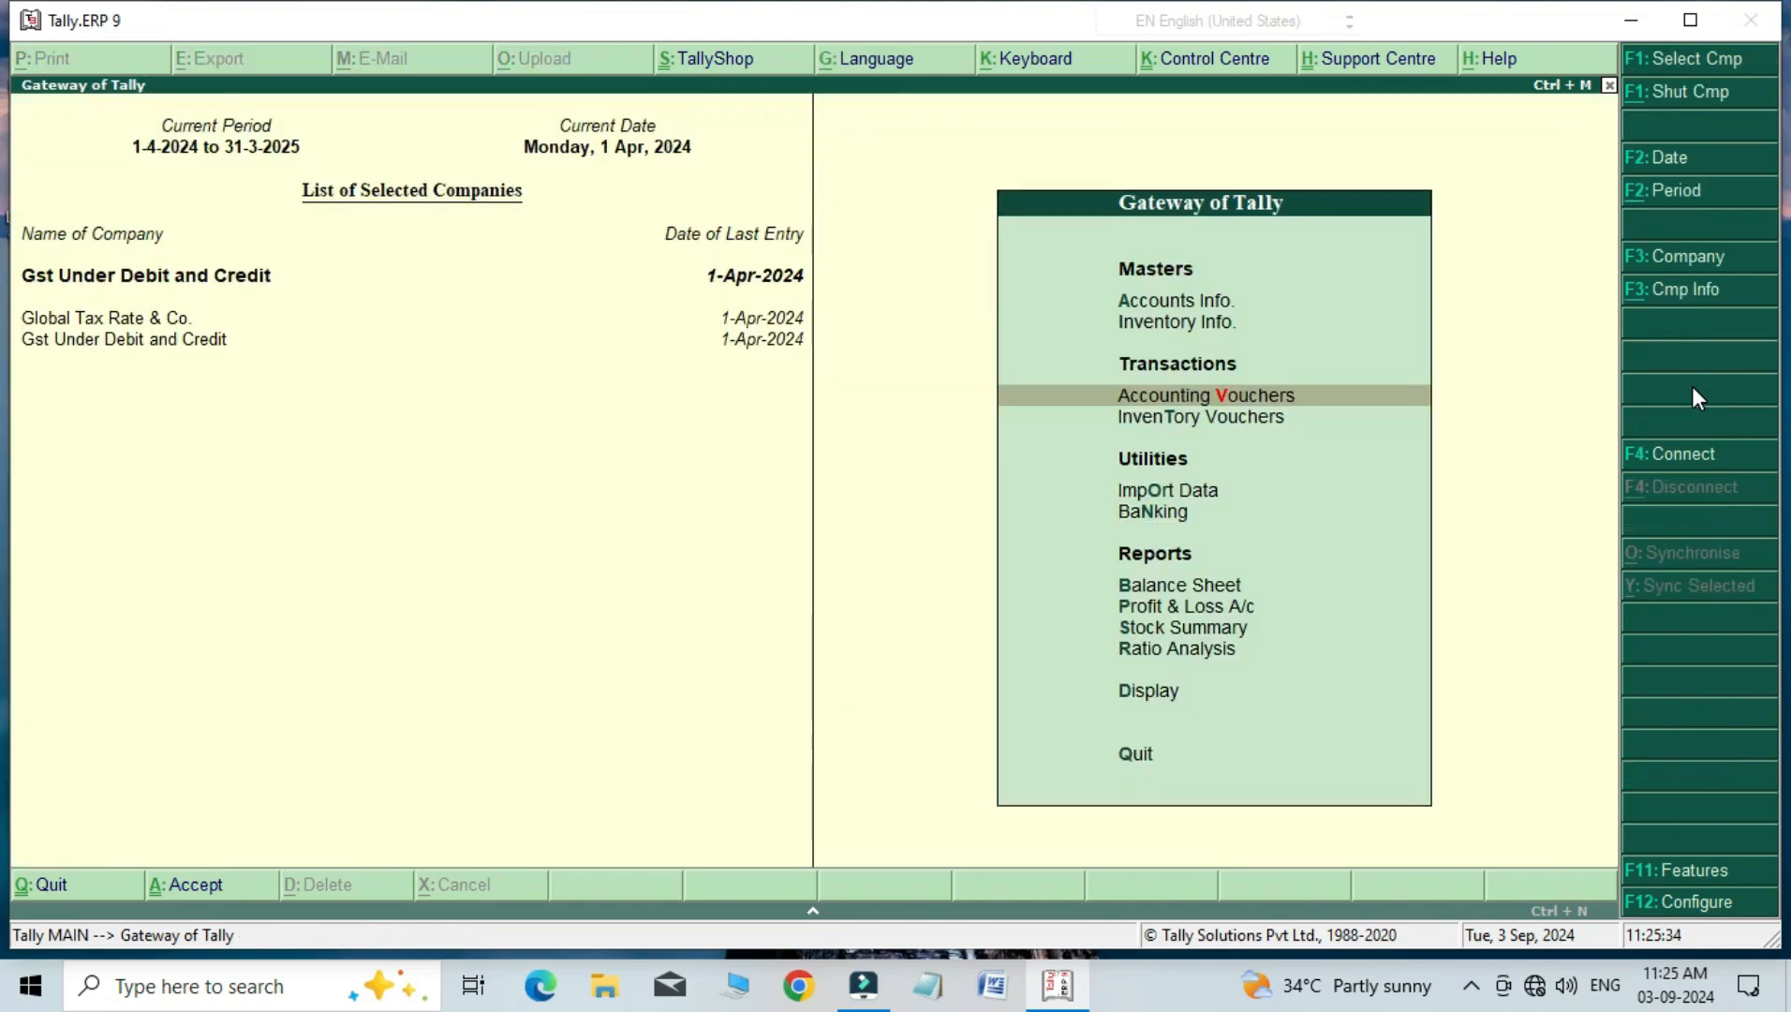
Step: Bring up the list of GST reports under Statutory Reports
key(Escape)
key(n)
key(Down)
key(Down)
key(Down)
key(Down)
key(Down)
key(Down)
key(Down)
key(Down)
key(Down)
key(Down)
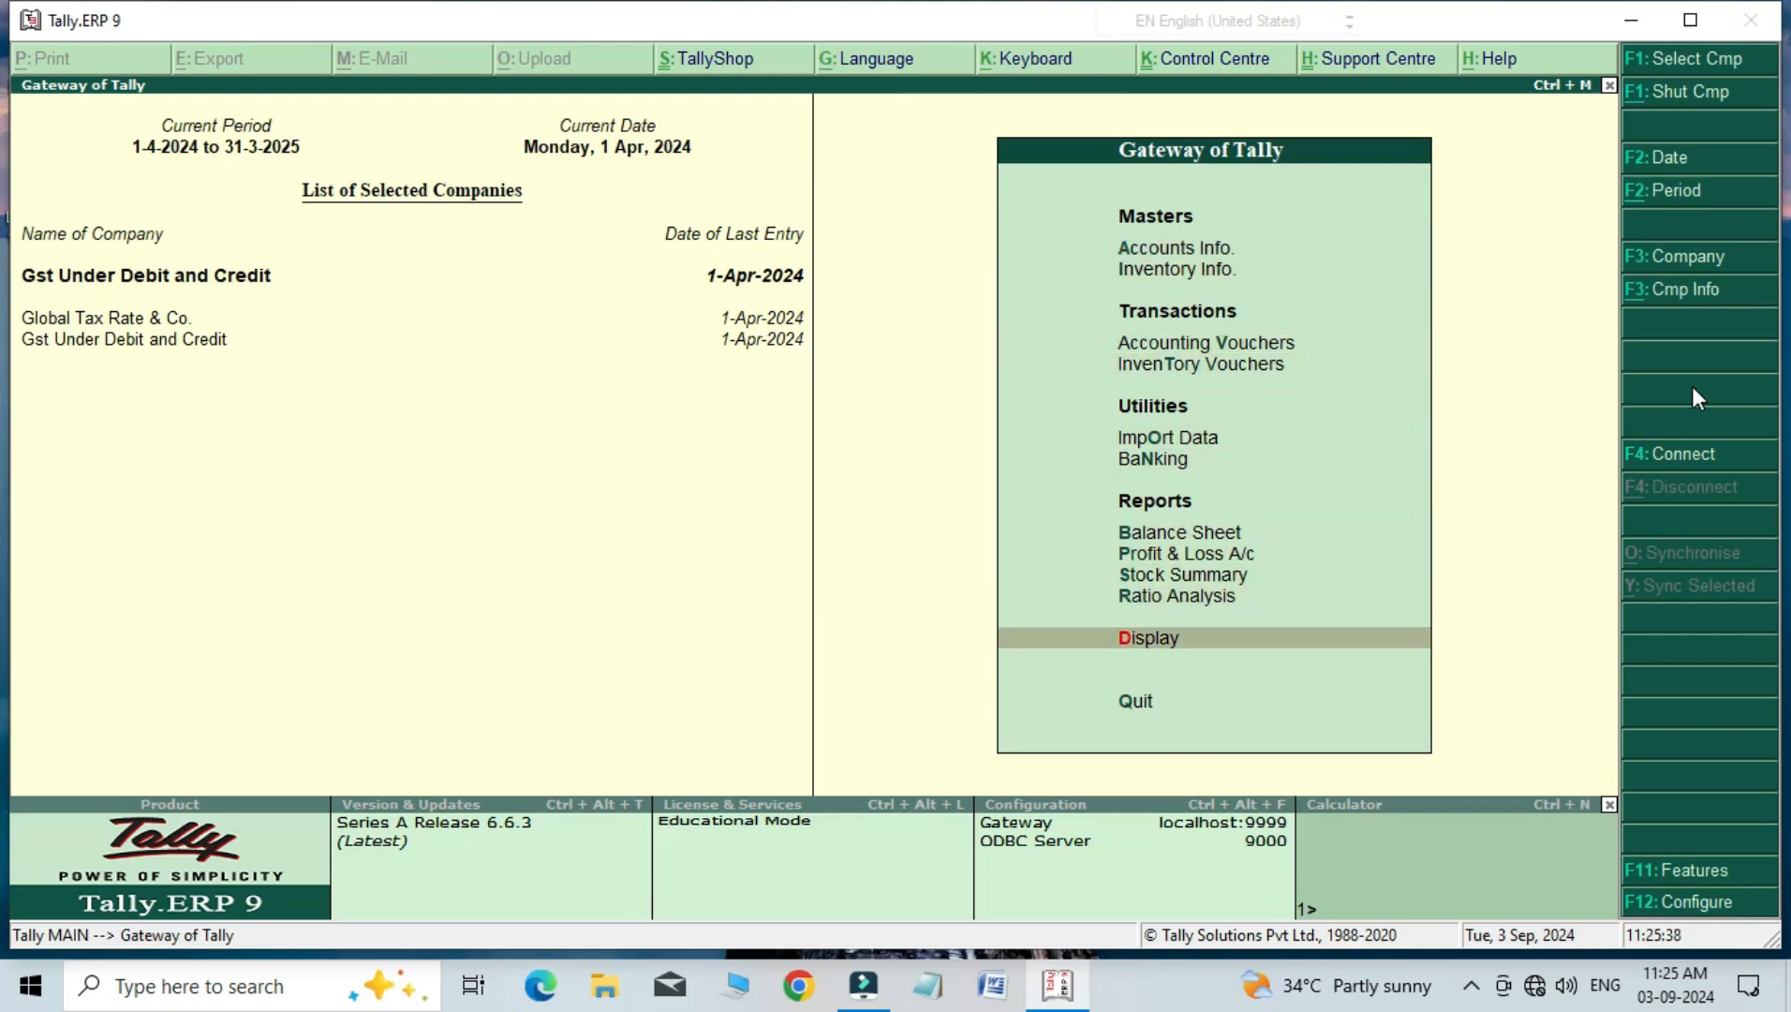
key(Return)
key(Down)
key(Down)
key(Down)
key(Down)
key(Down)
key(Down)
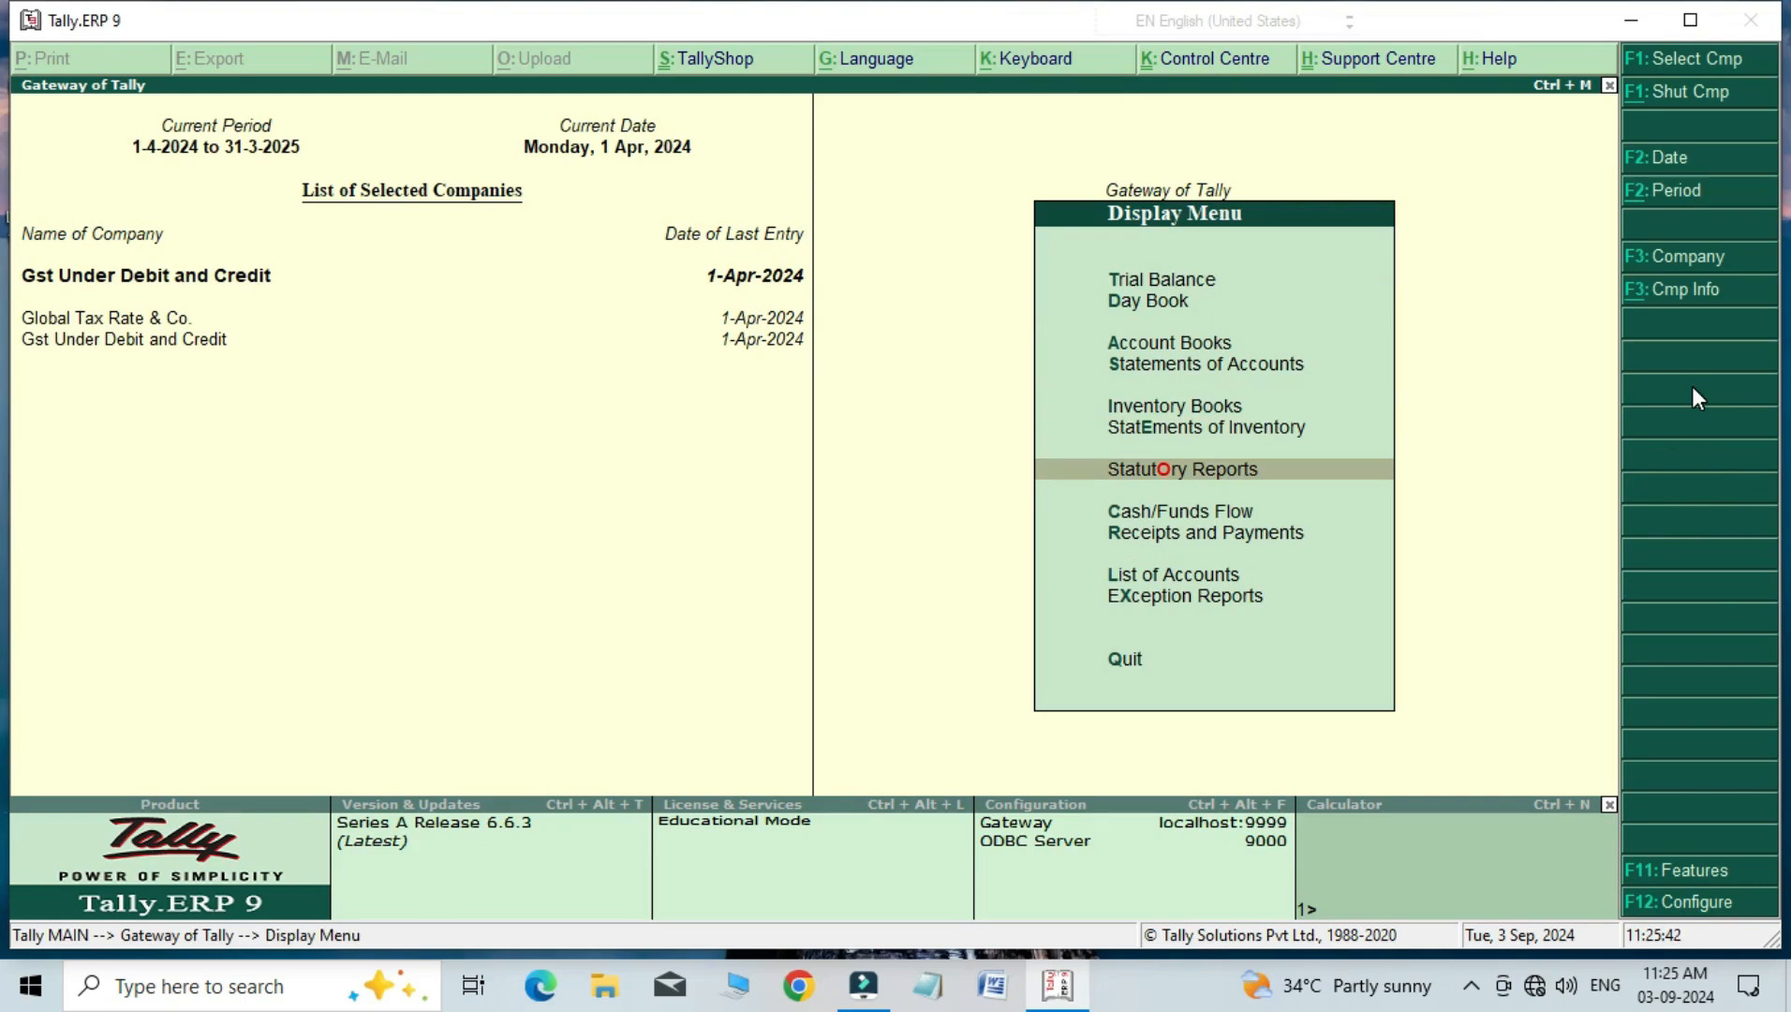
key(Return)
key(Return)
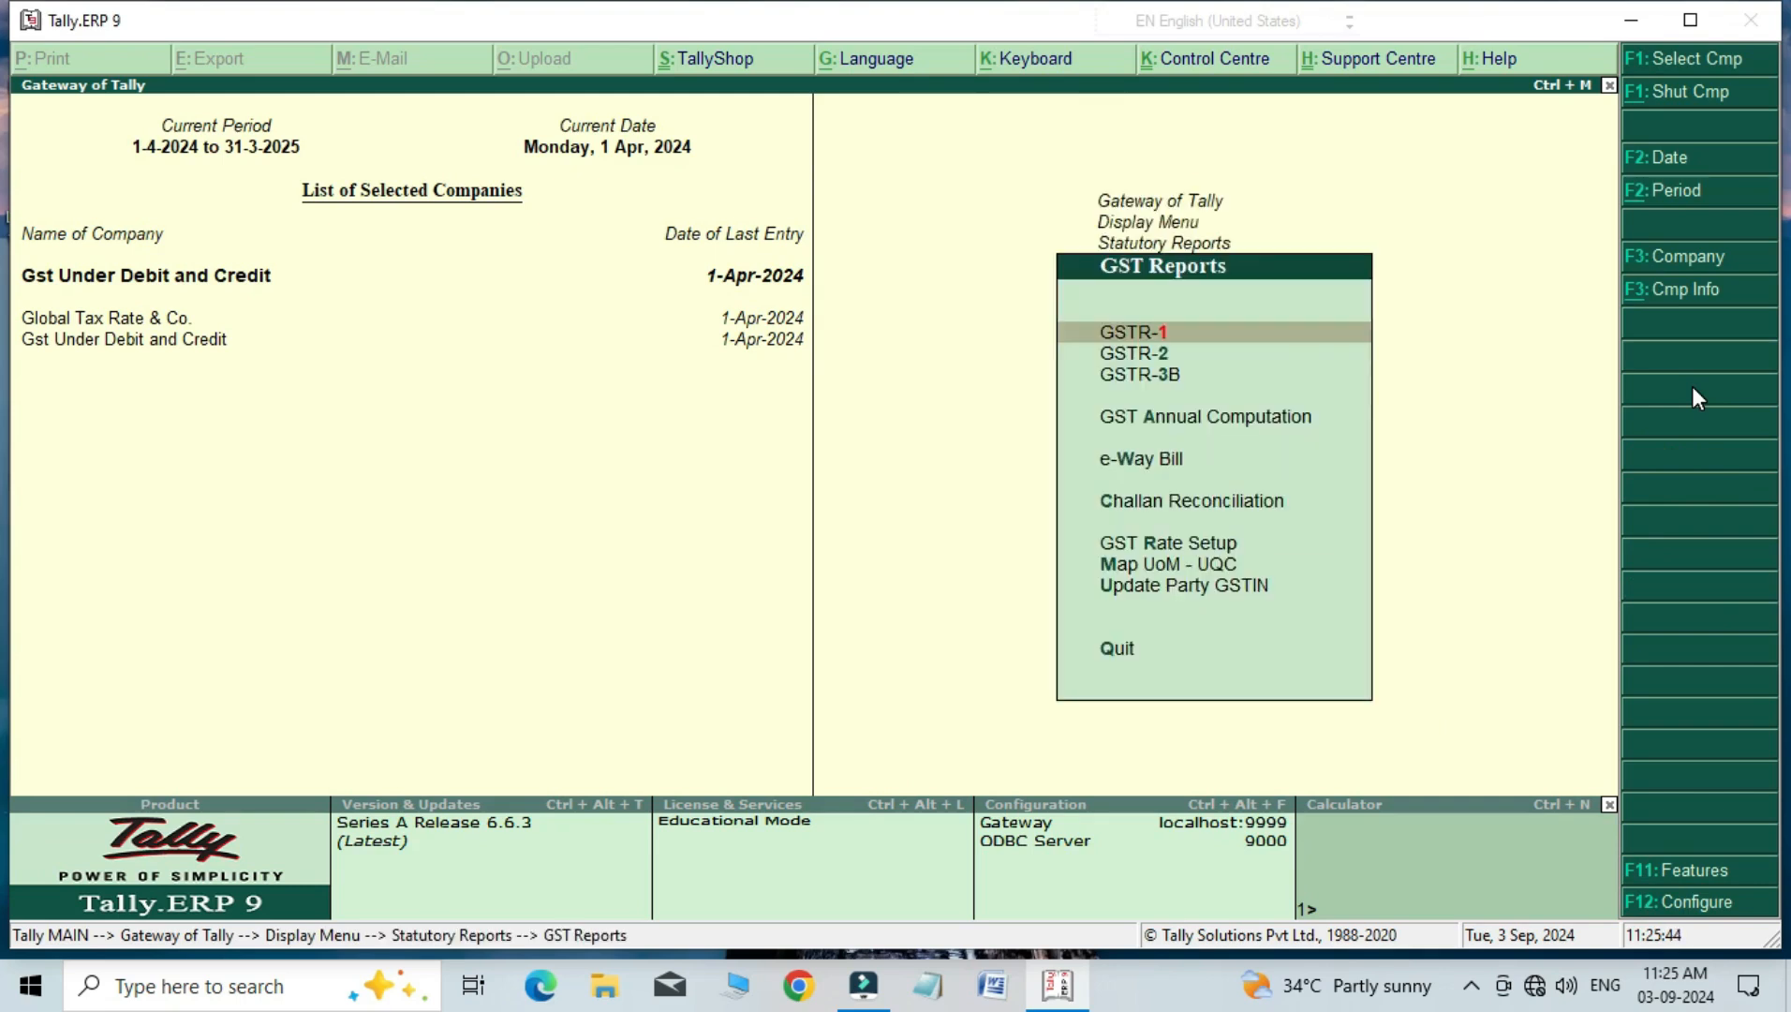
Step: Open GSTR-3B and view the voucher statistics behind the total number of vouchers for the period
key(Down)
key(Down)
key(Return)
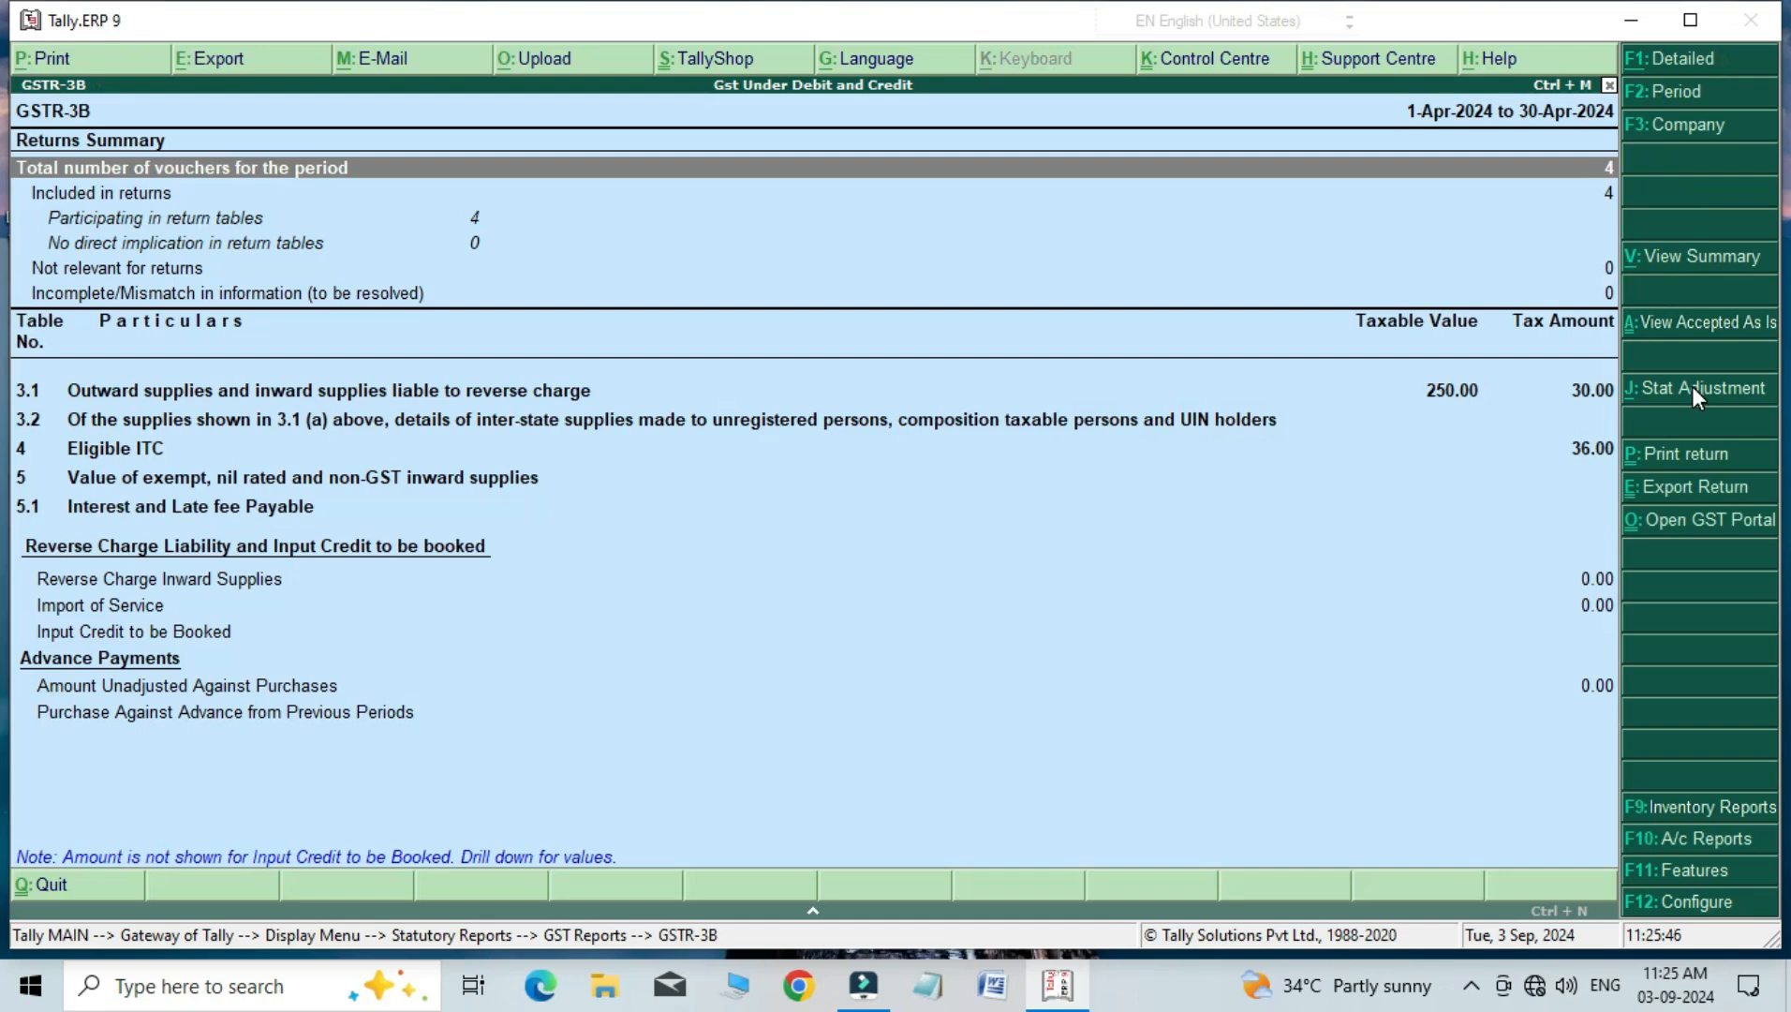
key(Down)
key(Down)
key(Down)
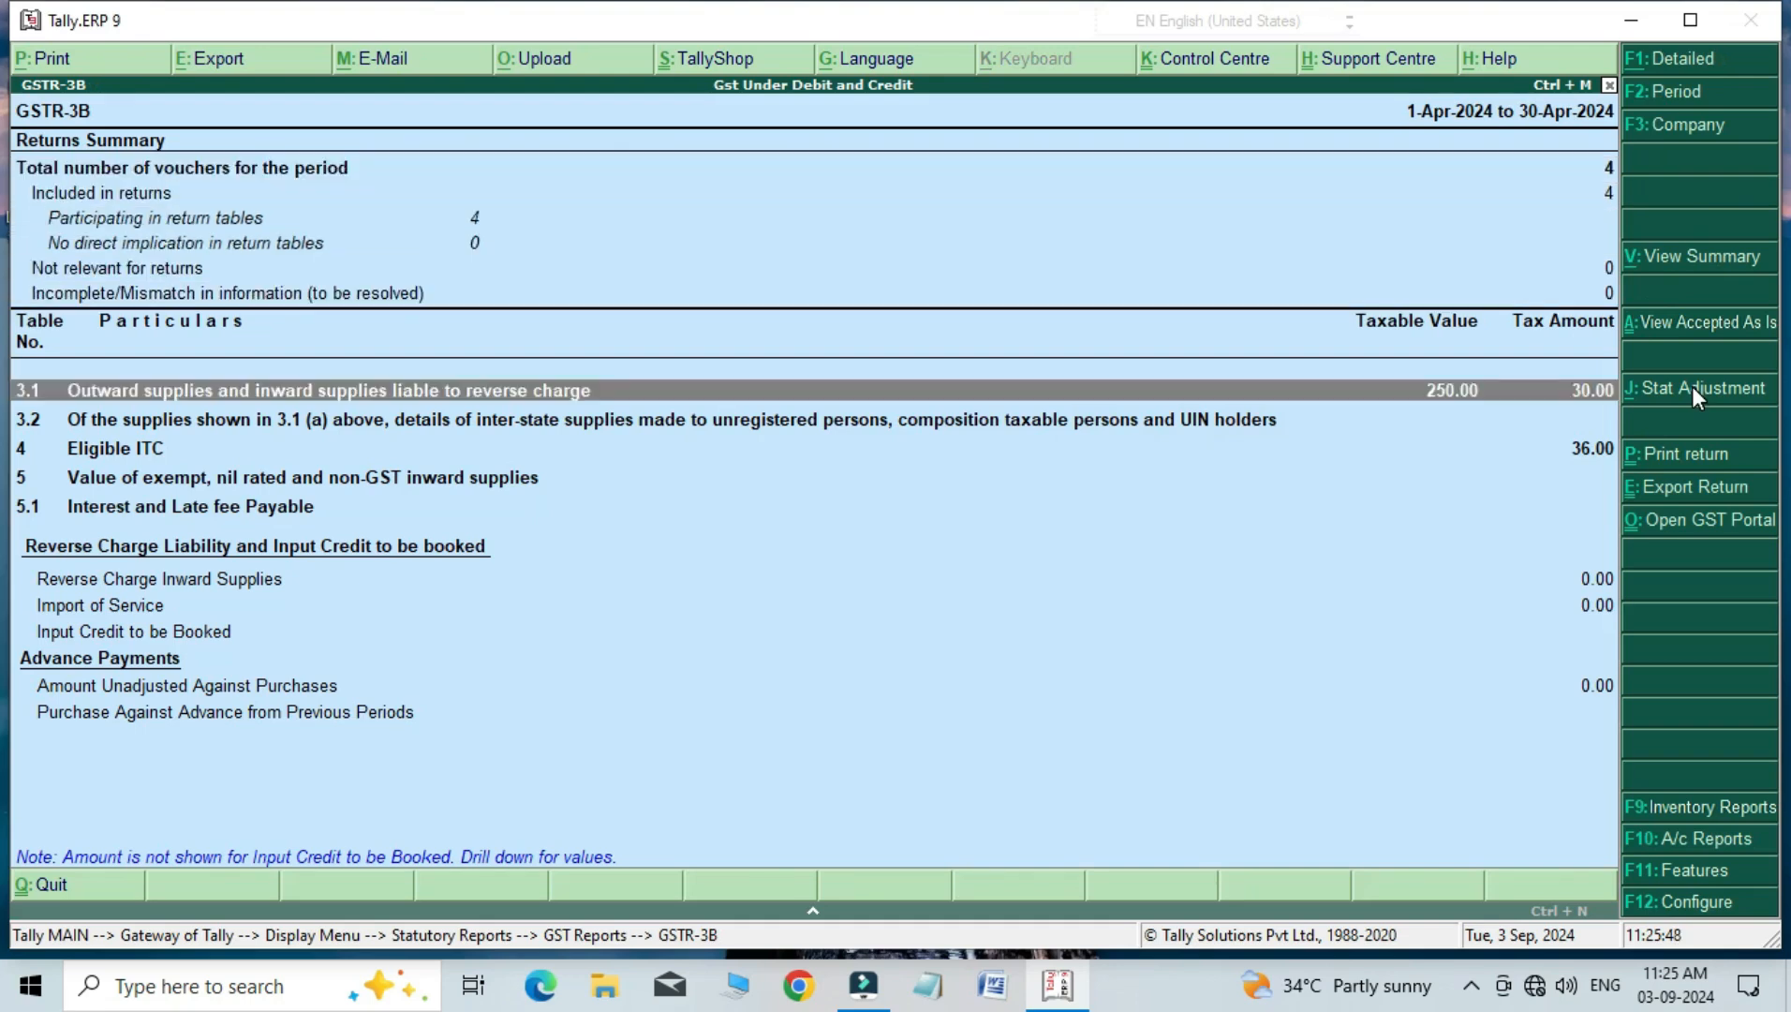
key(Up)
key(Up)
key(Up)
key(Up)
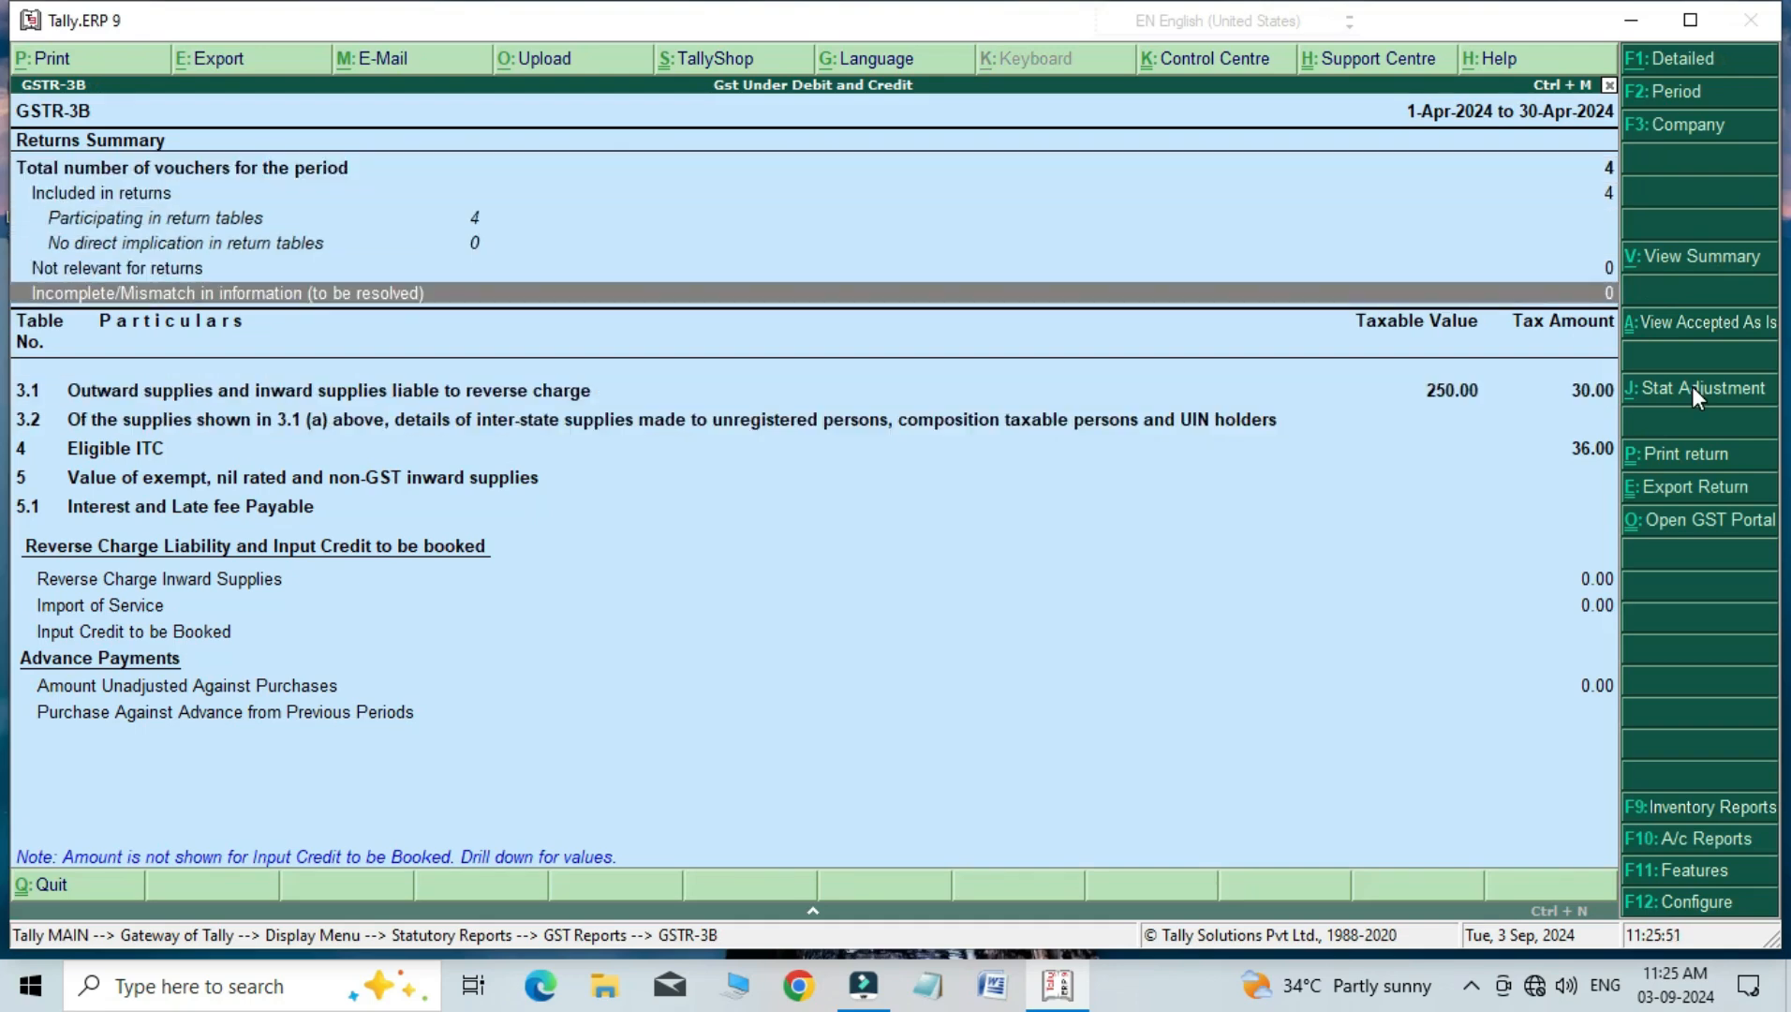
key(Return)
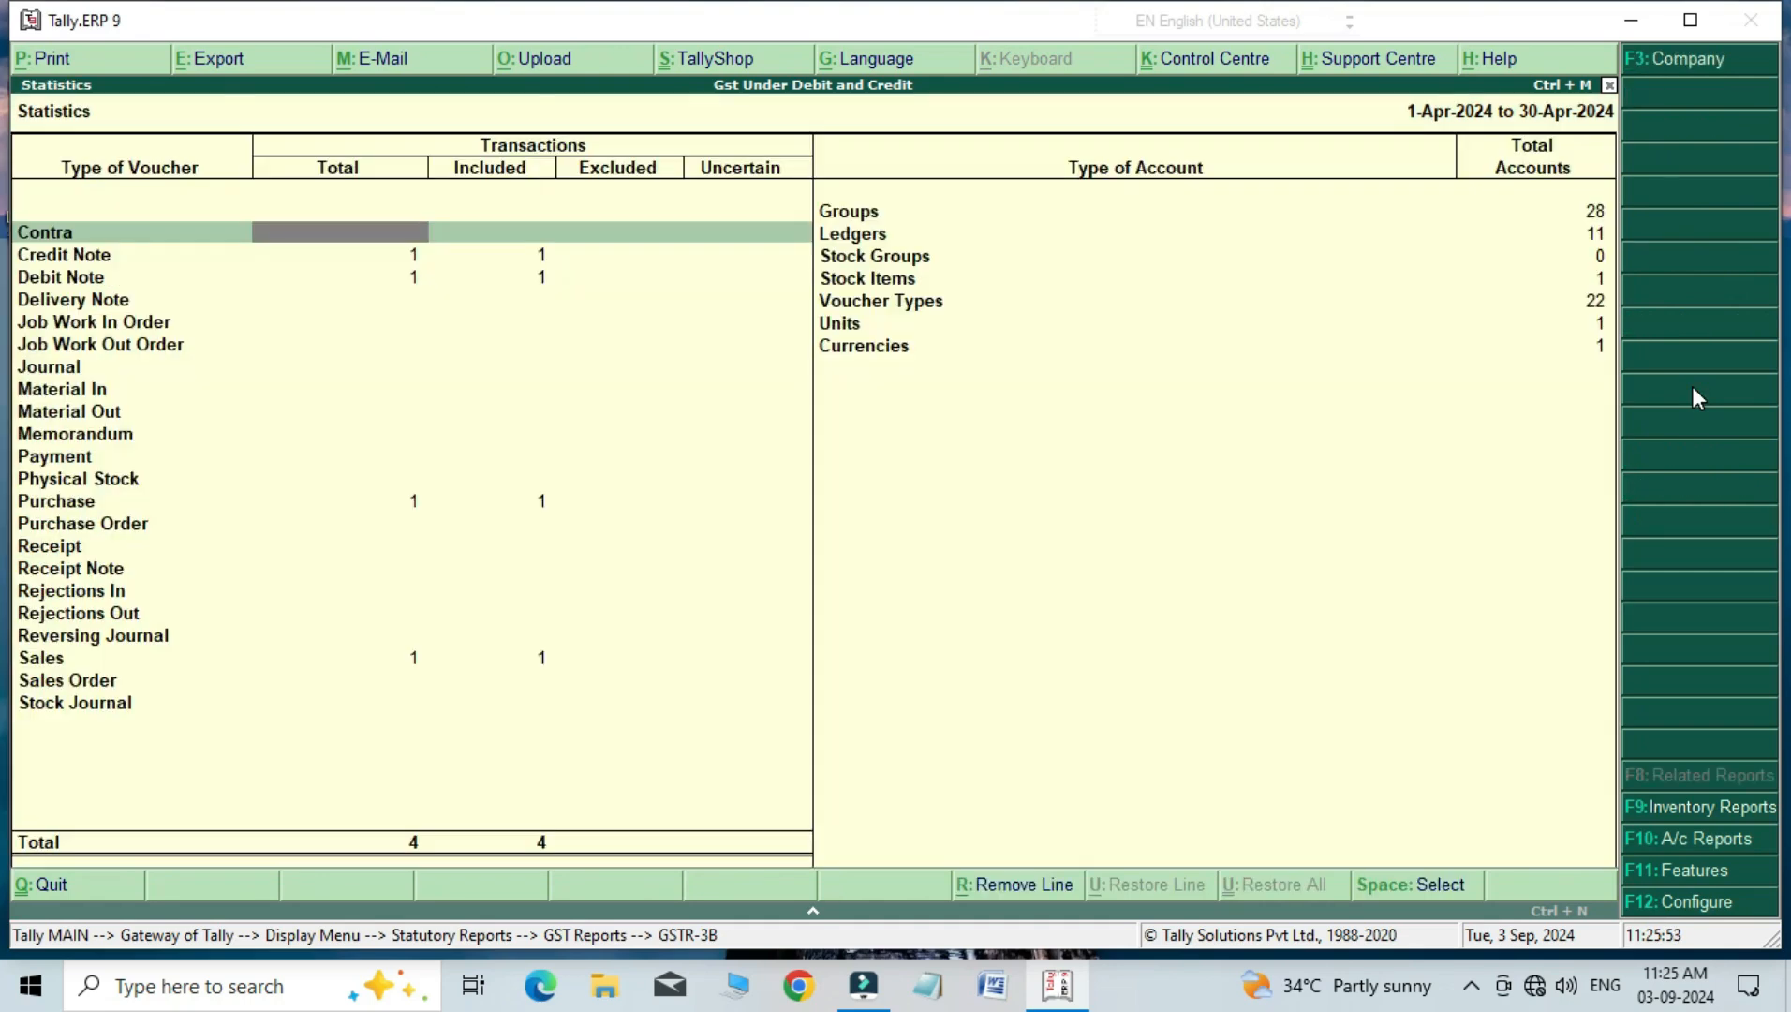
key(Escape)
Step: Drill into the vouchers included in returns as far as the sales voucher, and return to the GSTR-3B summary
key(Down)
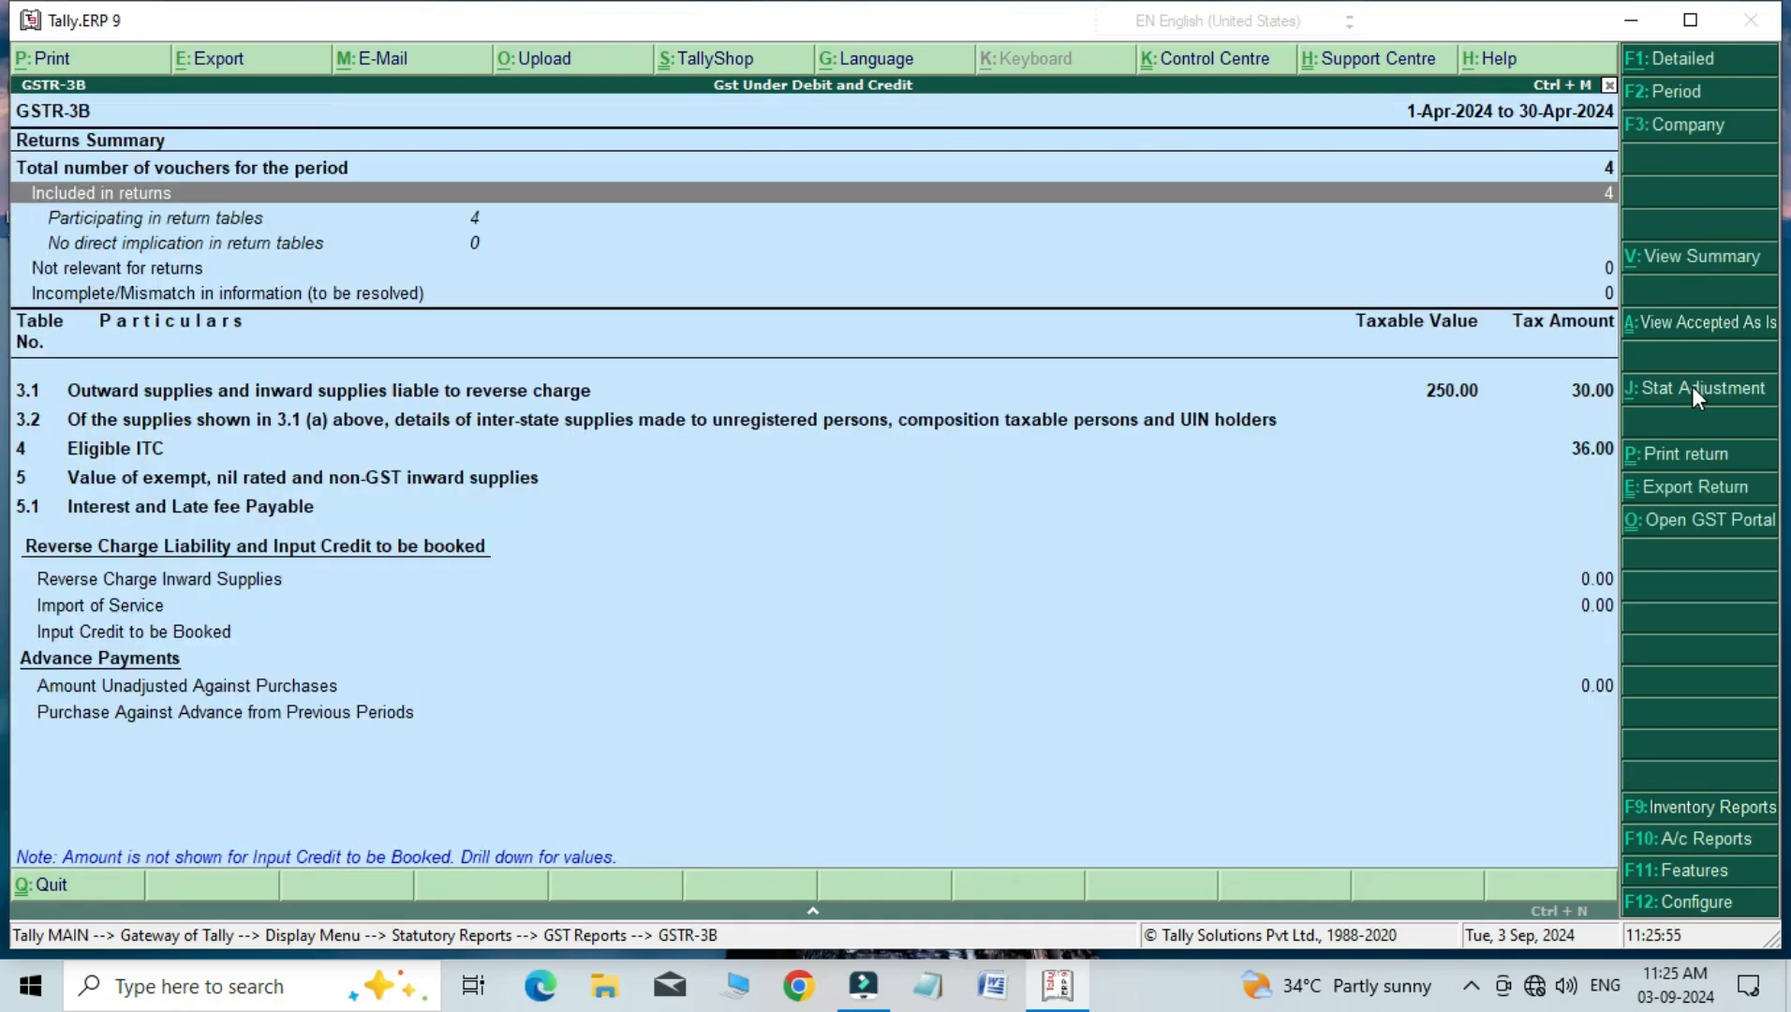
key(Return)
key(Return)
key(Return)
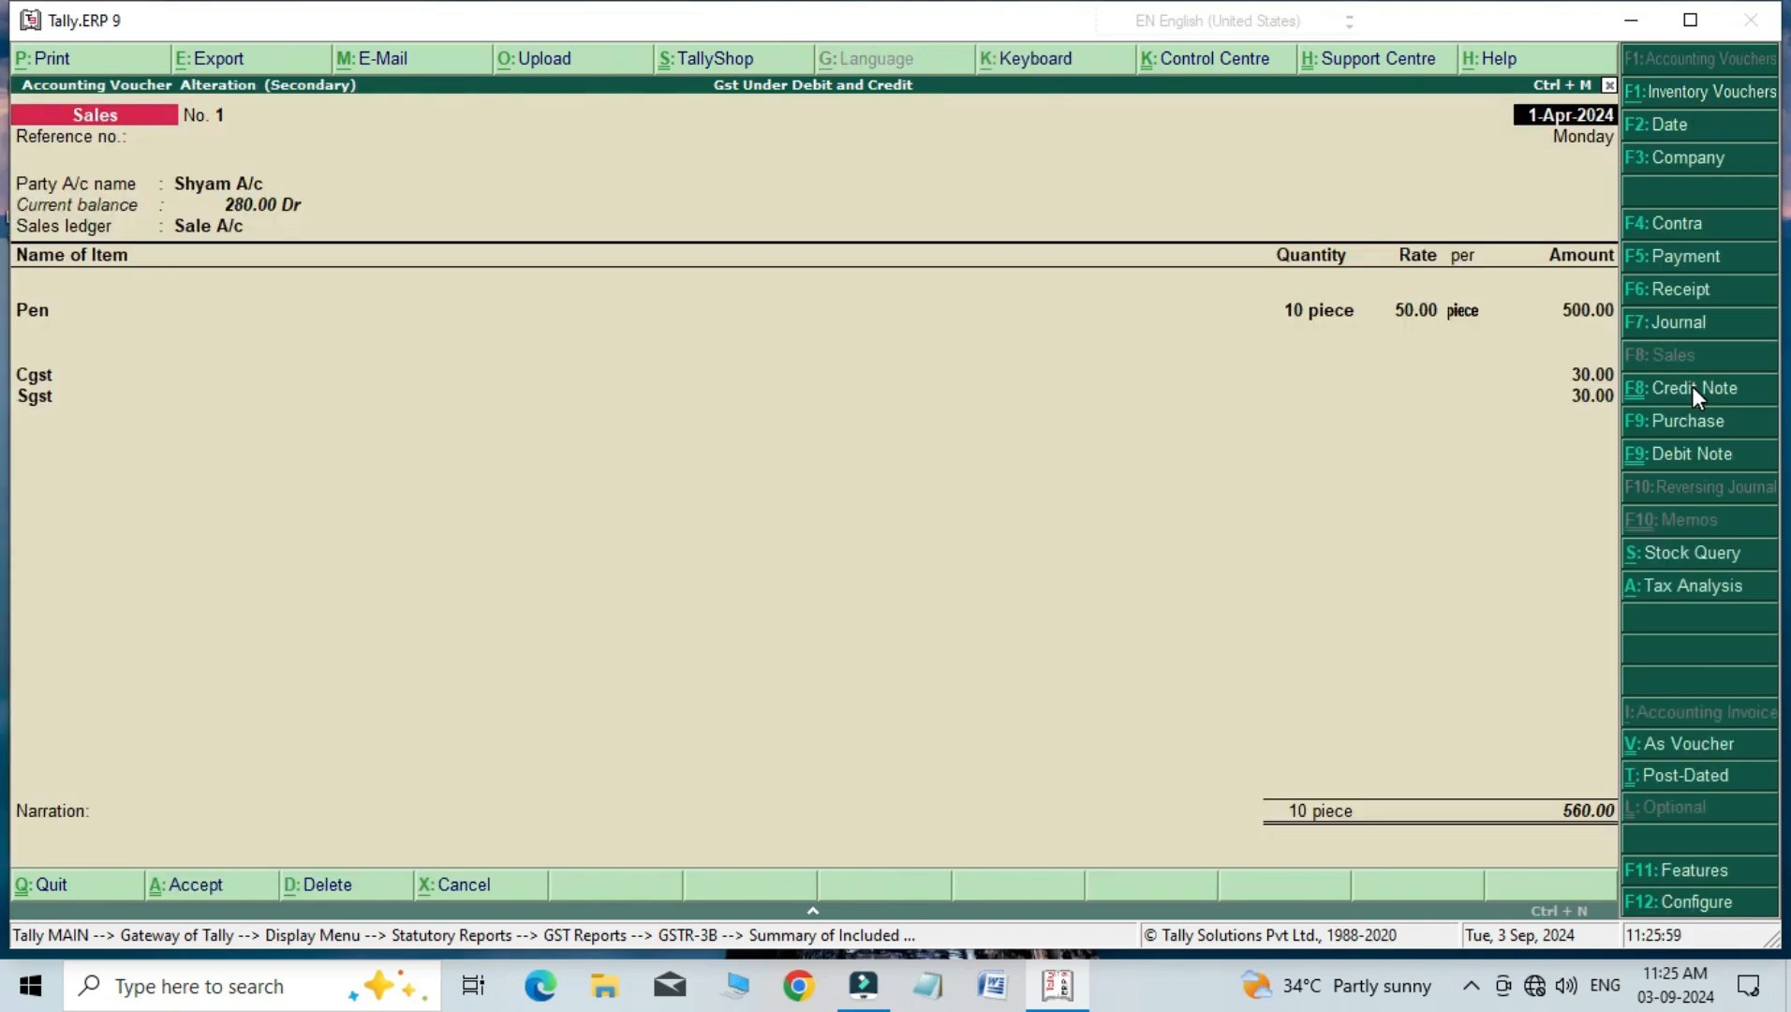
key(Escape)
key(y)
key(Escape)
key(Escape)
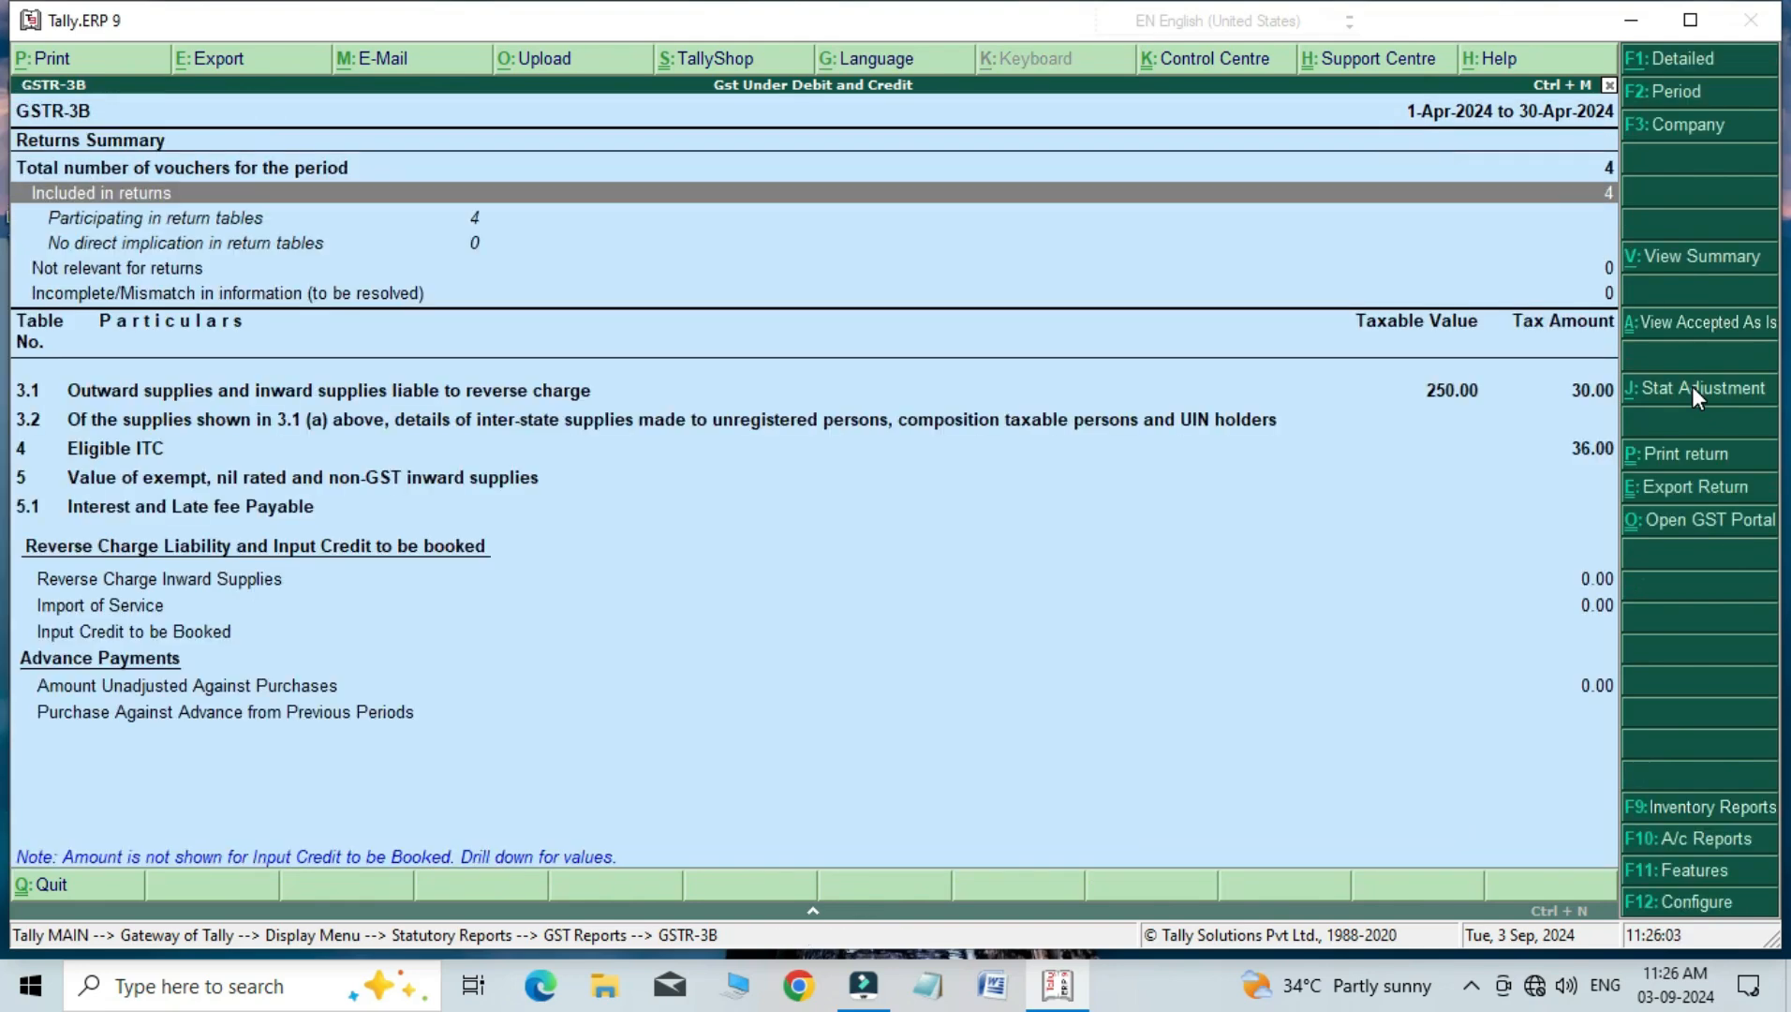
Step: Expand section 3.1 and open the voucher register for outward taxable supplies to examine the sale and its return
key(Down)
key(Down)
key(Down)
key(Down)
key(Down)
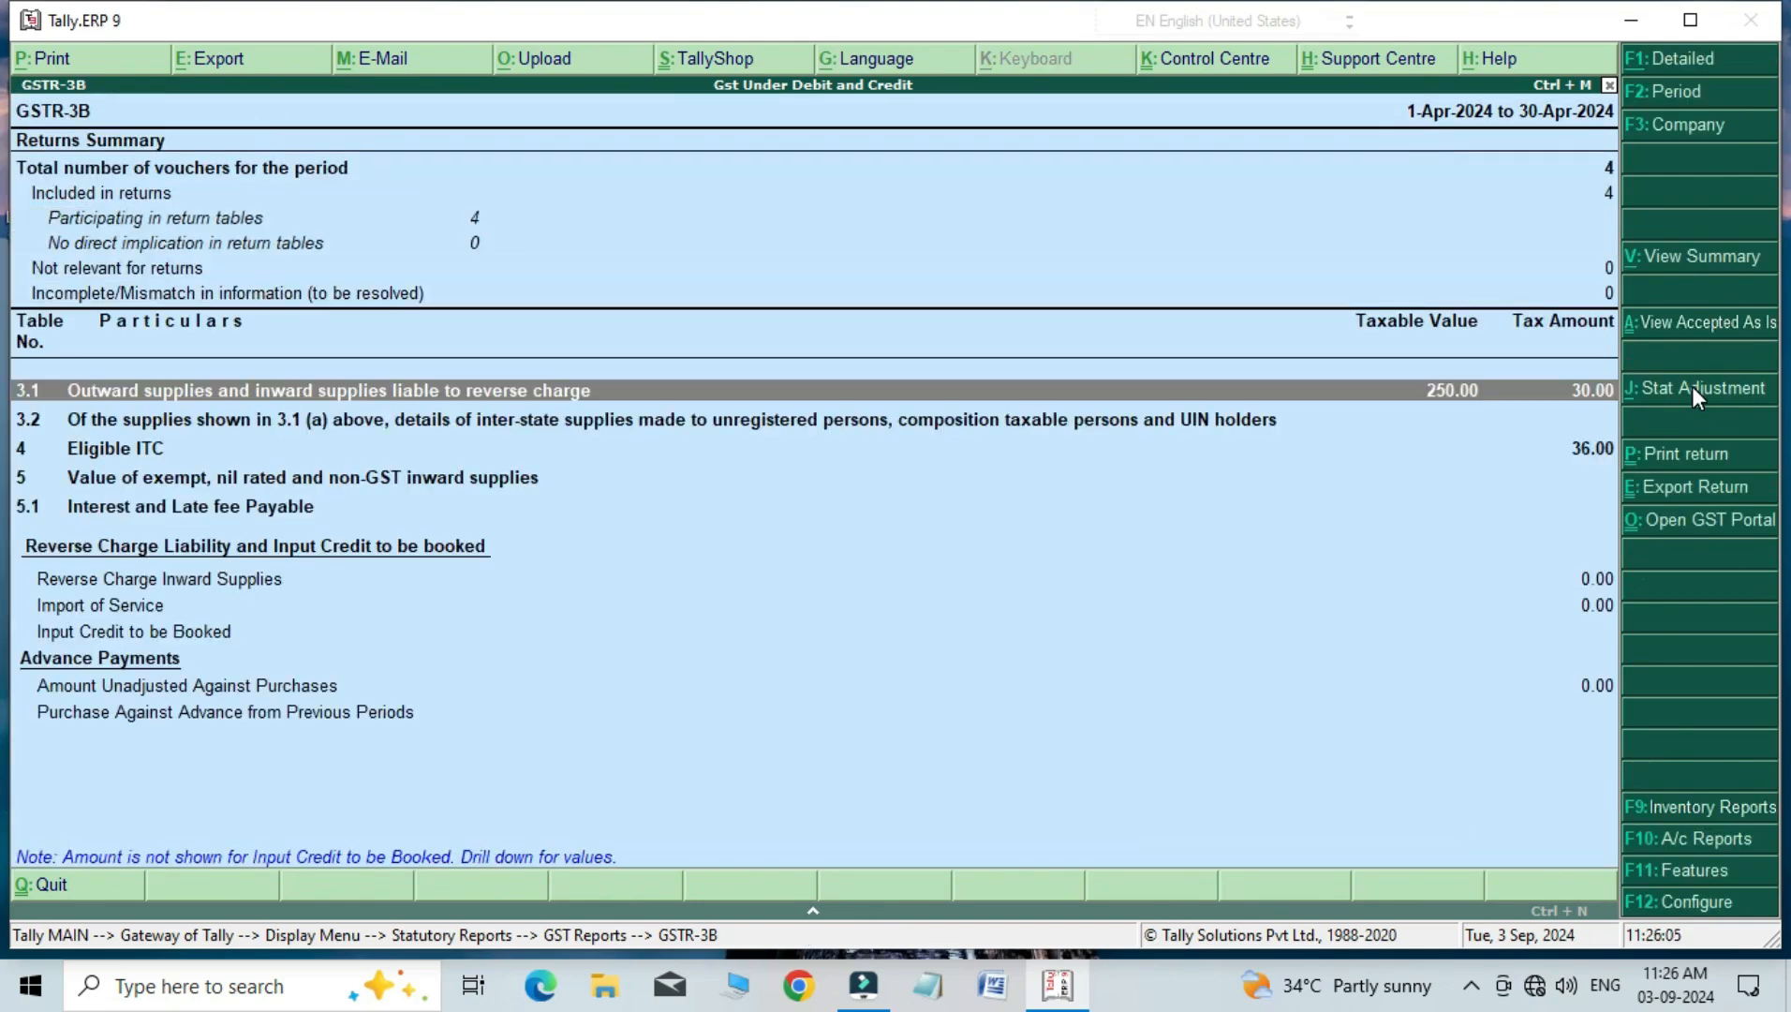
key(Return)
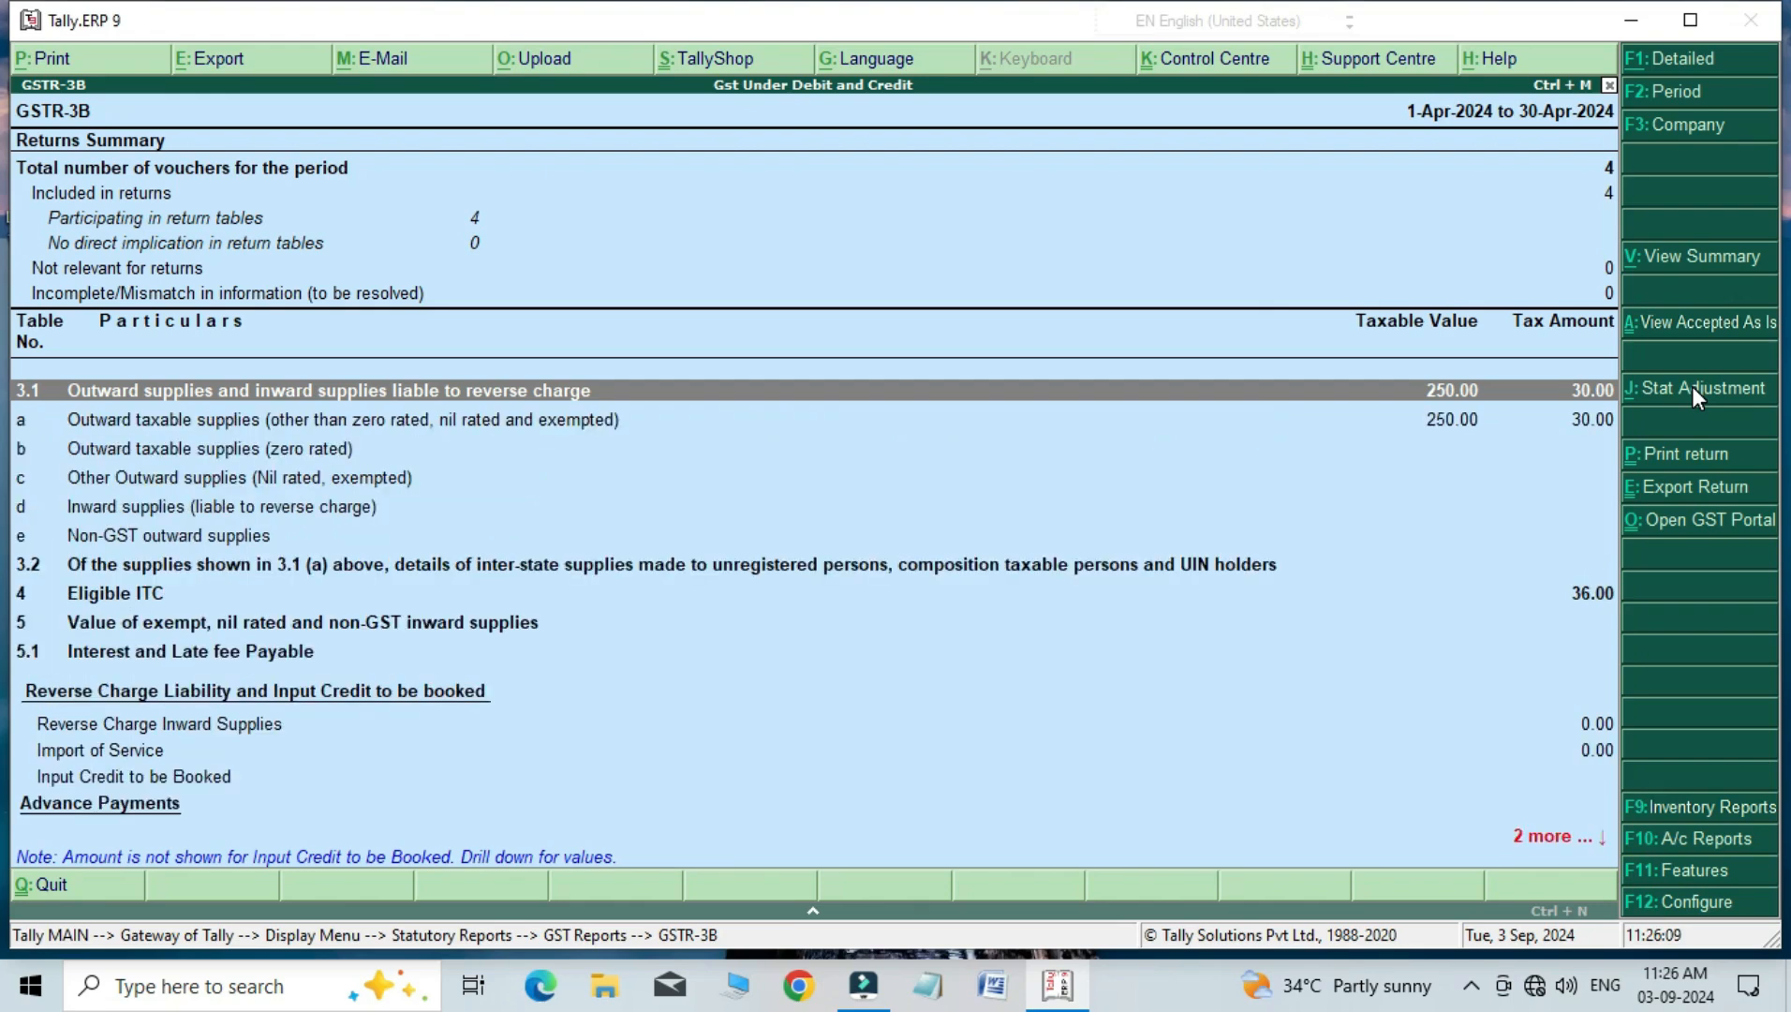
key(Down)
key(Return)
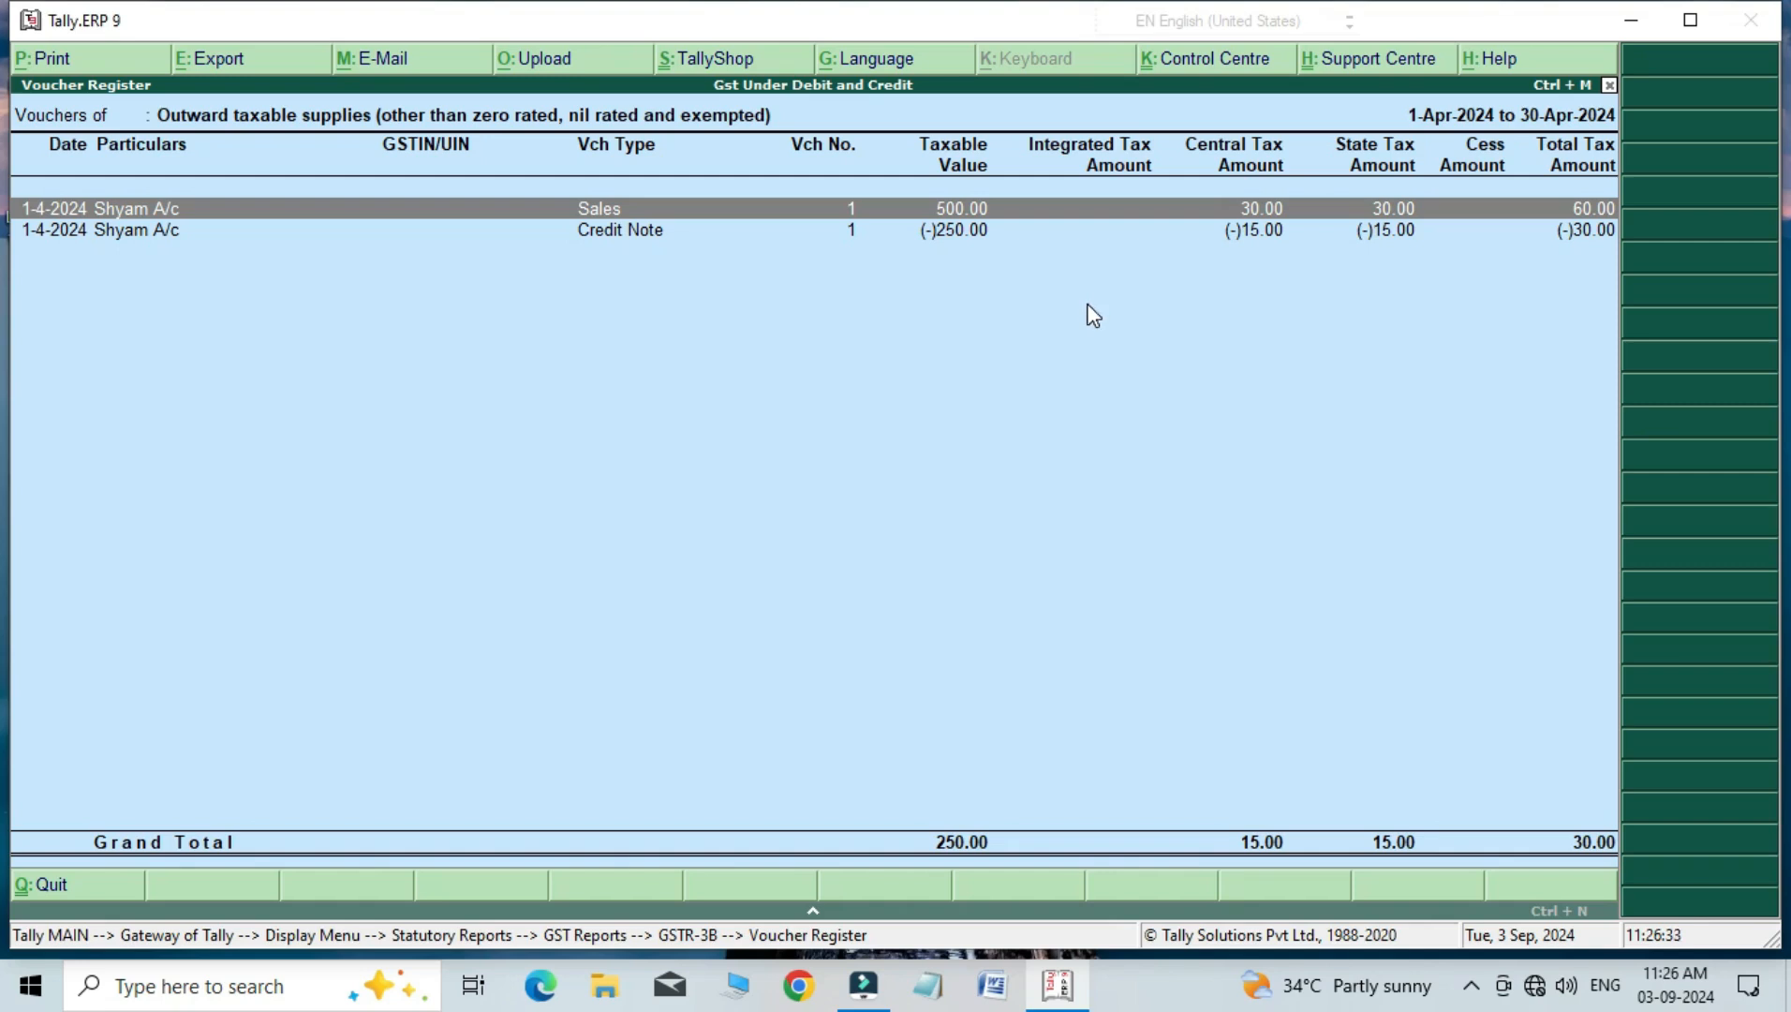
Step: Close the voucher register, GSTR-3B and the GST reports, returning to the Gateway of Tally
key(Escape)
key(Escape)
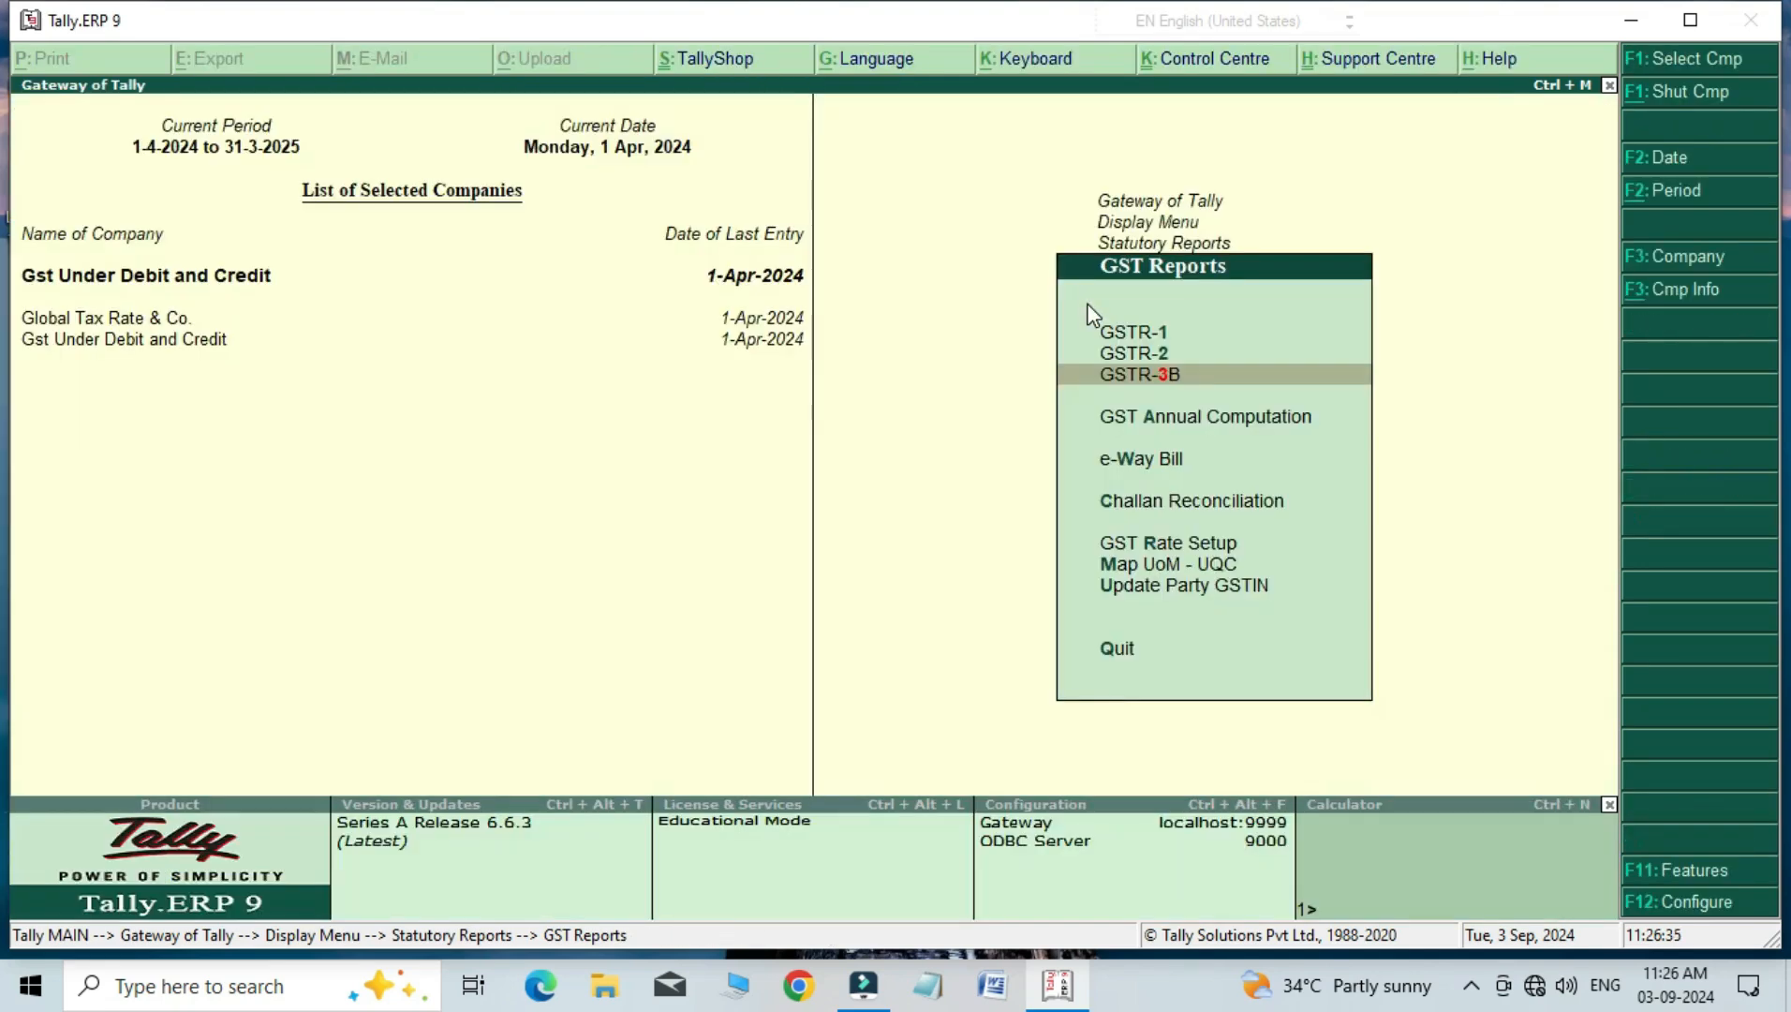
key(Escape)
key(Escape)
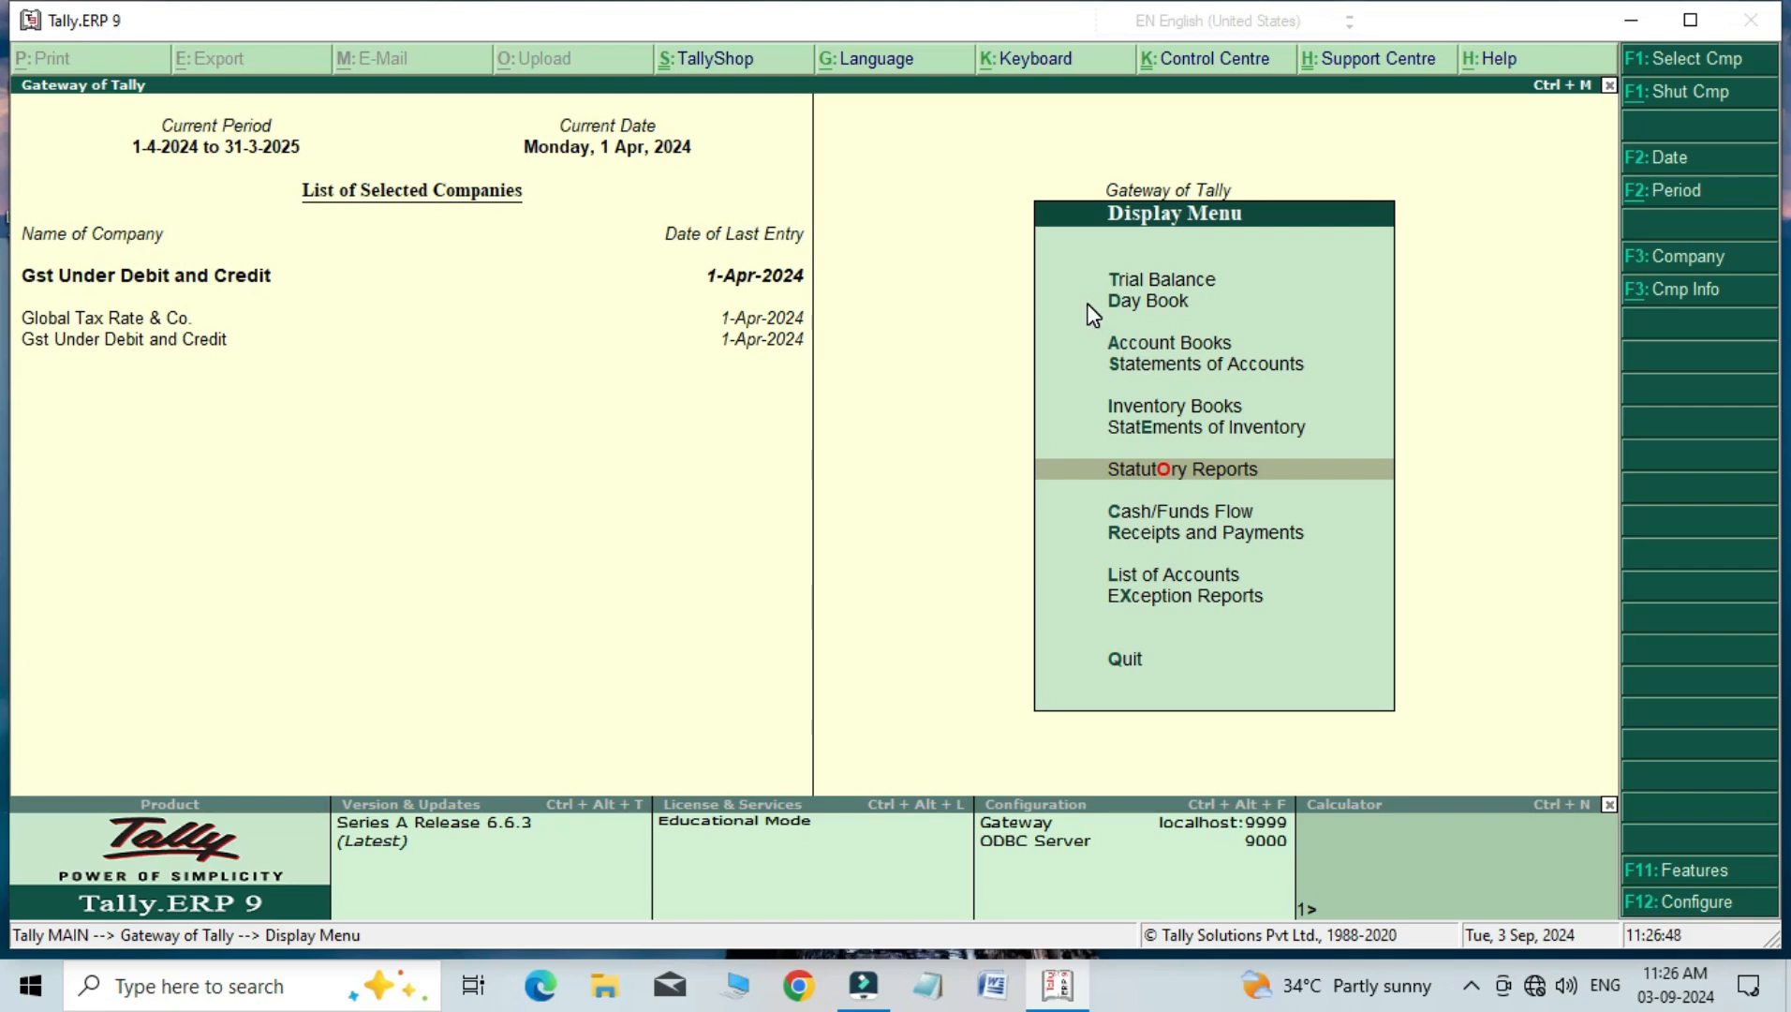
key(Escape)
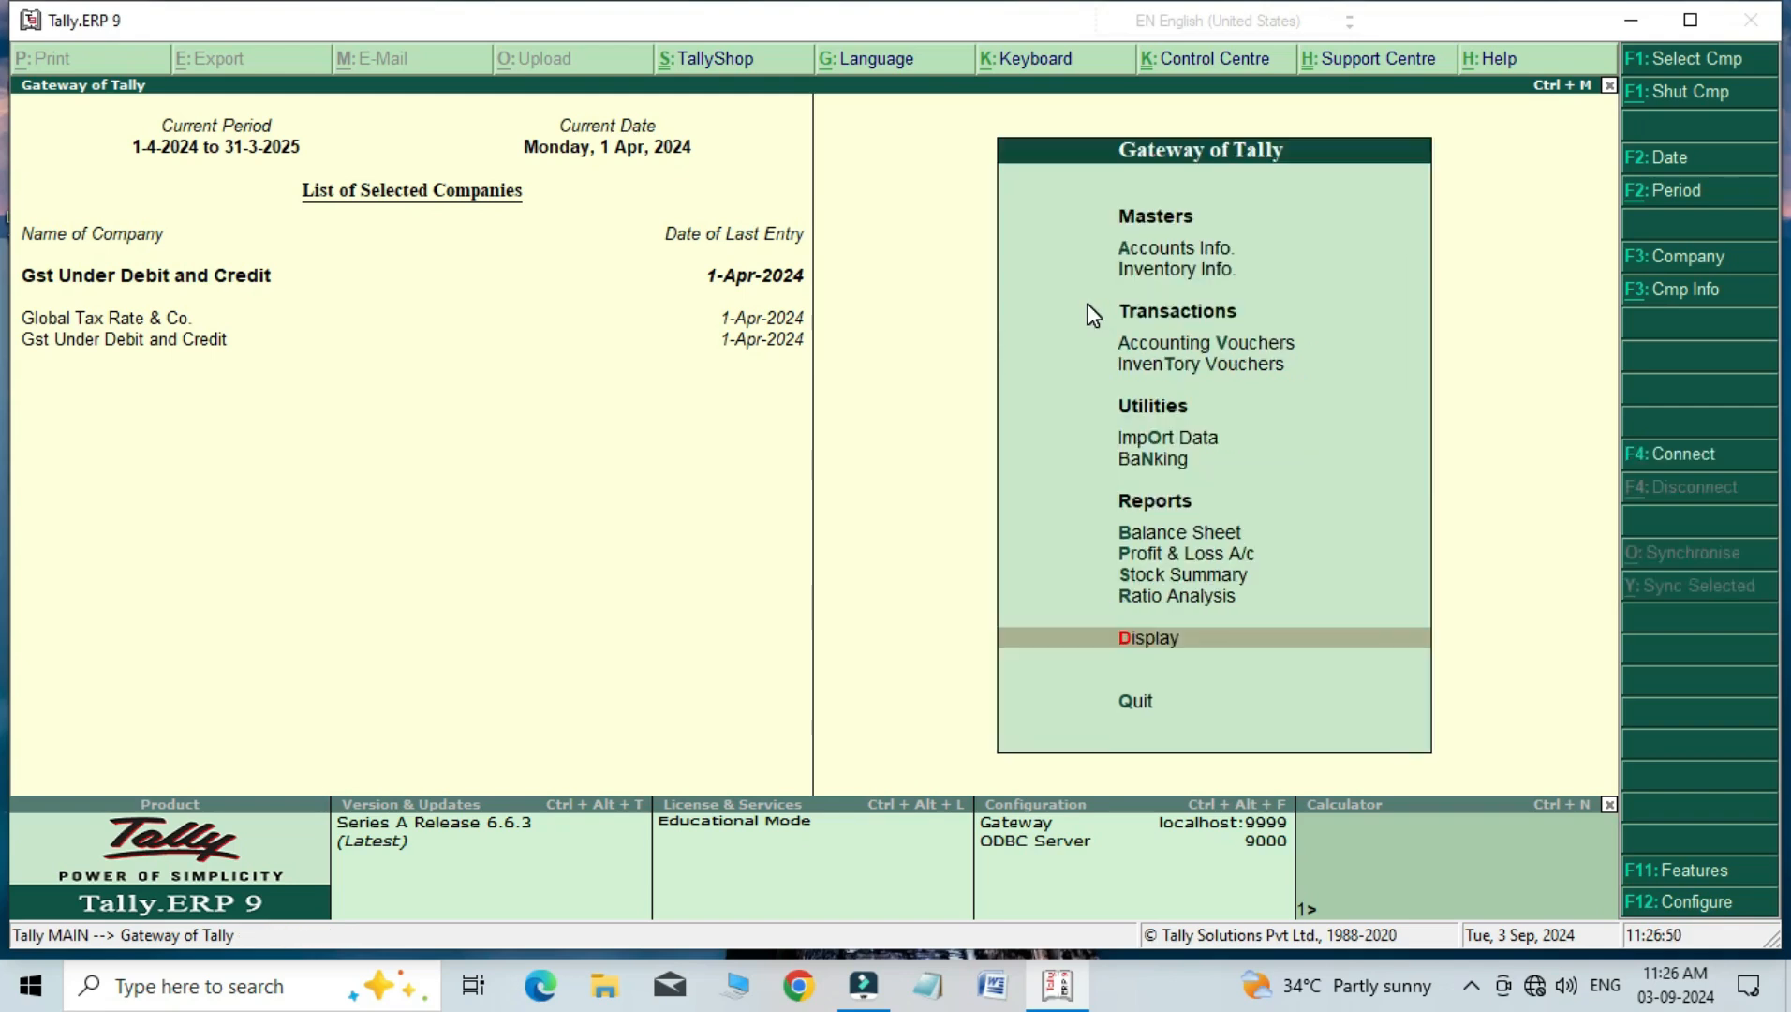
Step: Open the single-ledger Display selection under Accounts Info. Ledgers
key(Up)
key(Up)
key(Up)
key(Up)
key(Up)
key(Up)
key(Up)
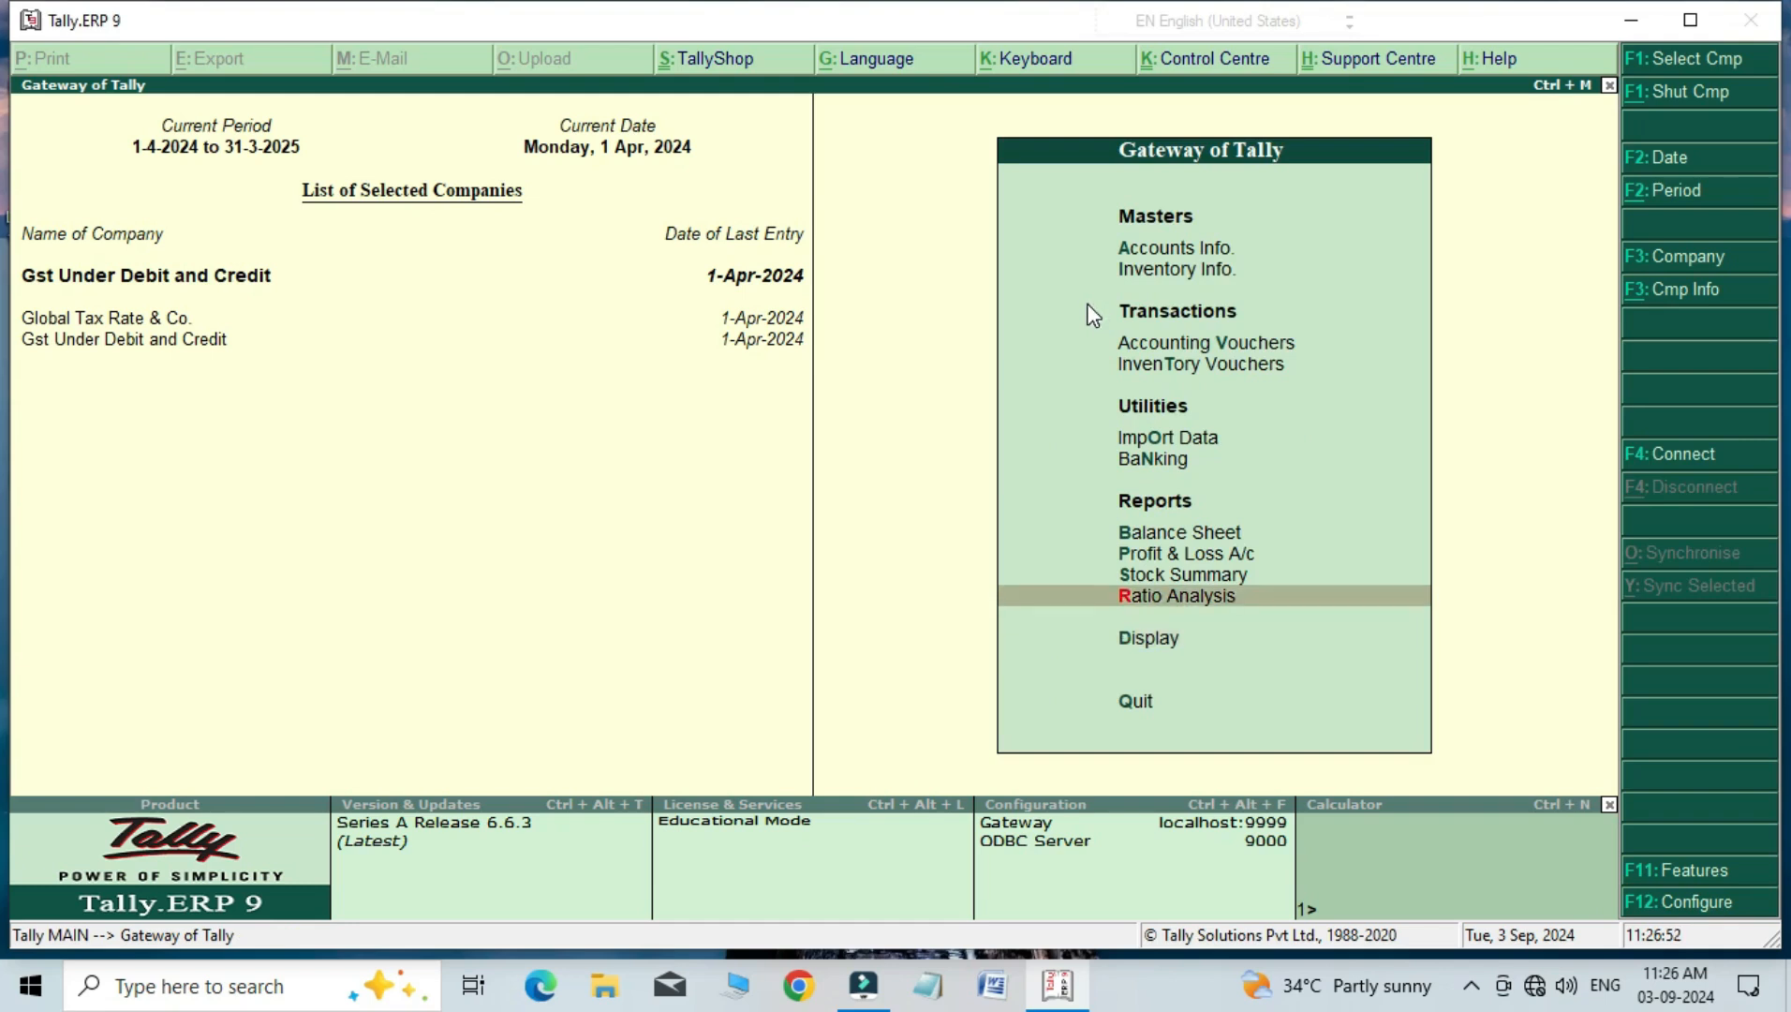
key(Up)
key(Up)
key(Up)
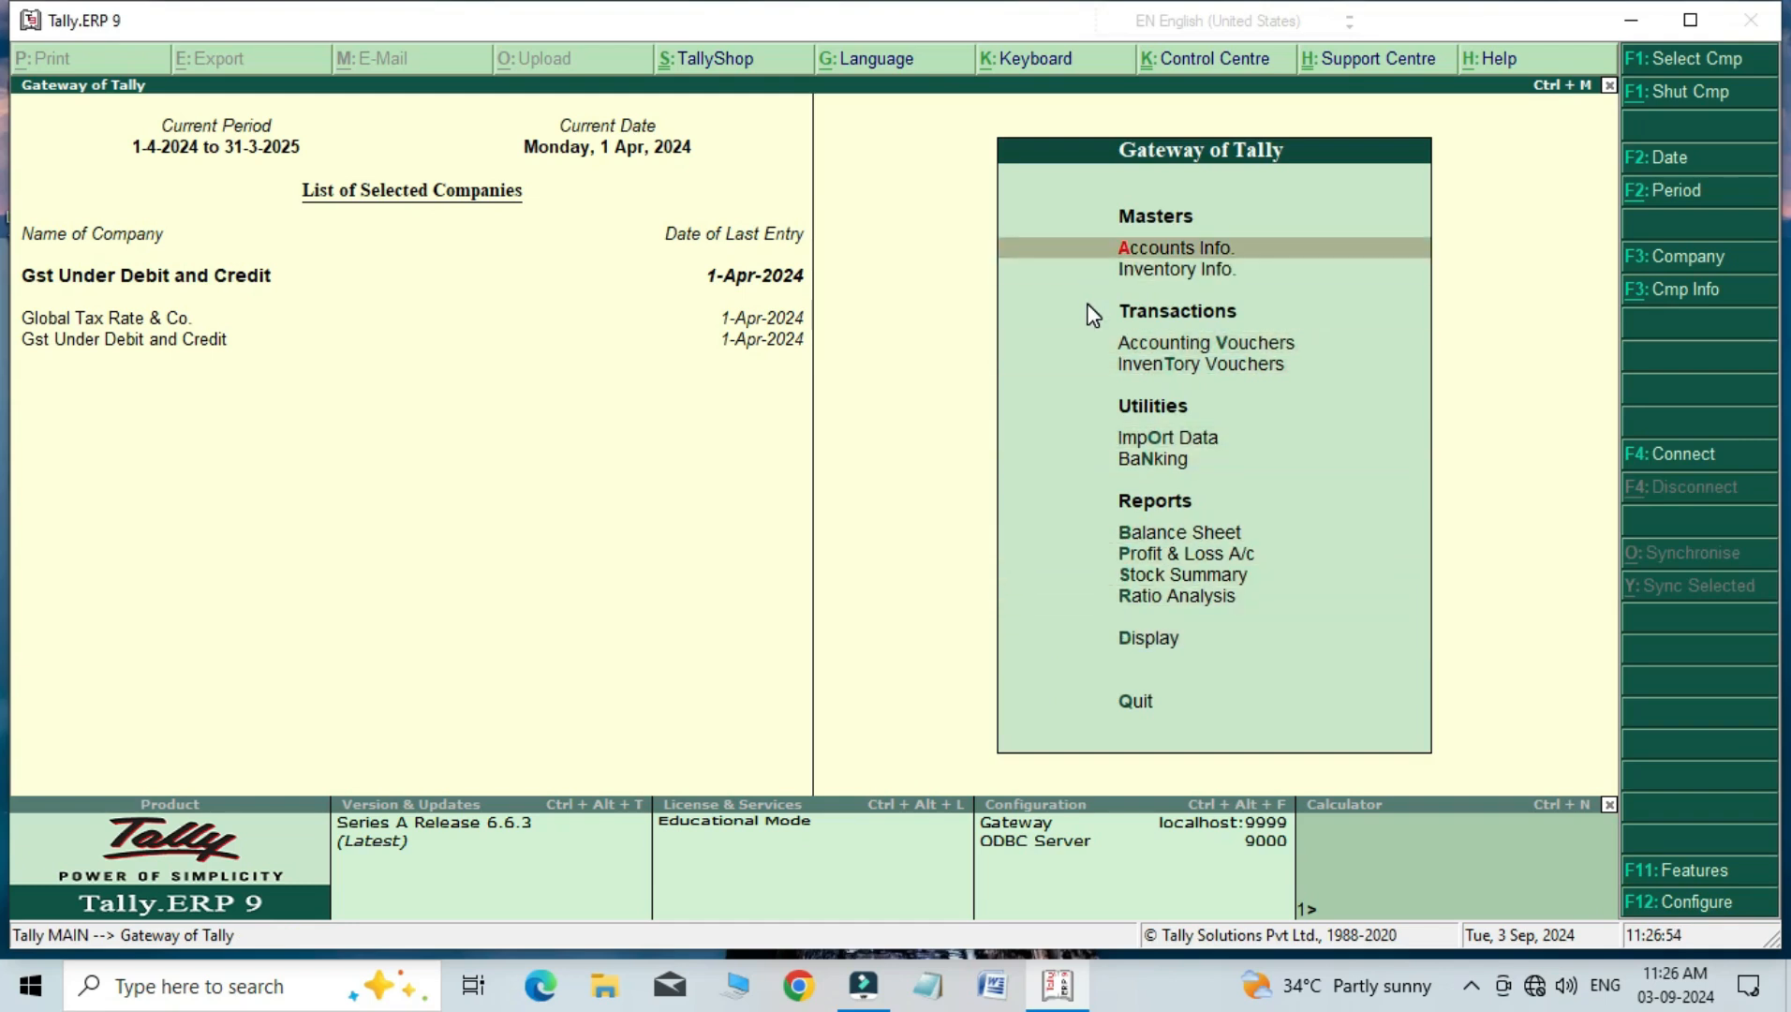
key(Return)
key(Down)
key(Return)
key(Down)
key(Return)
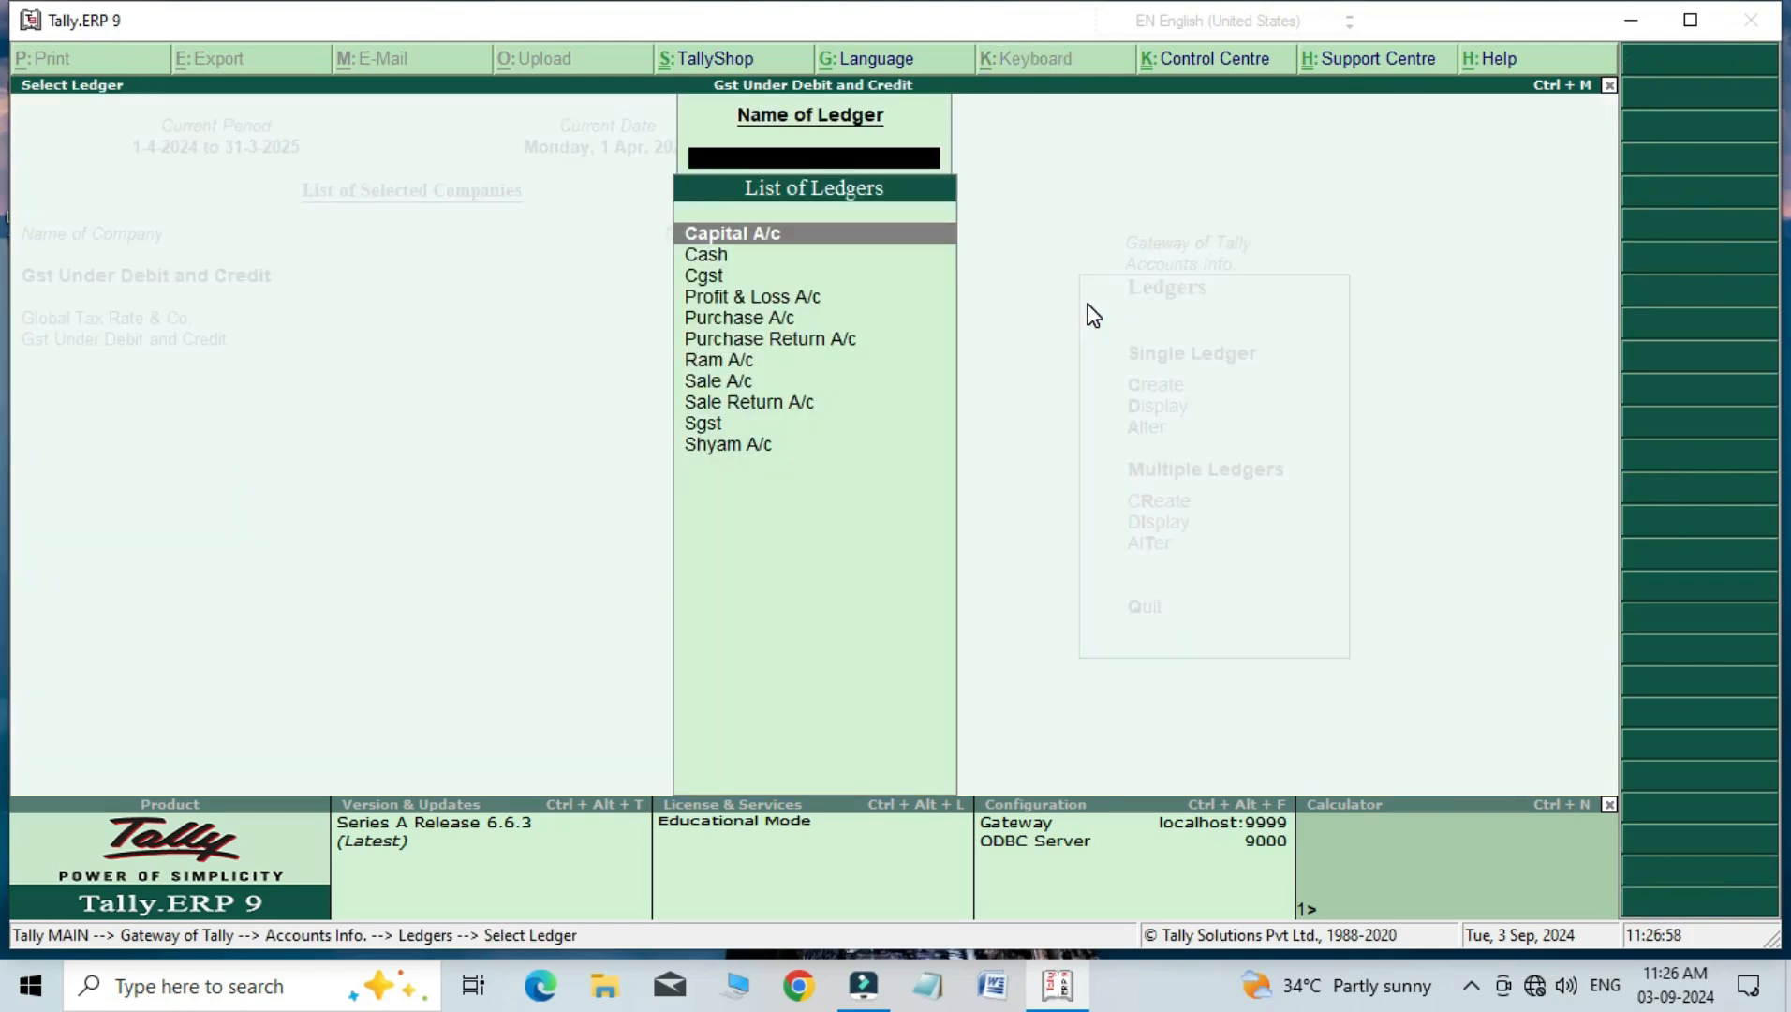